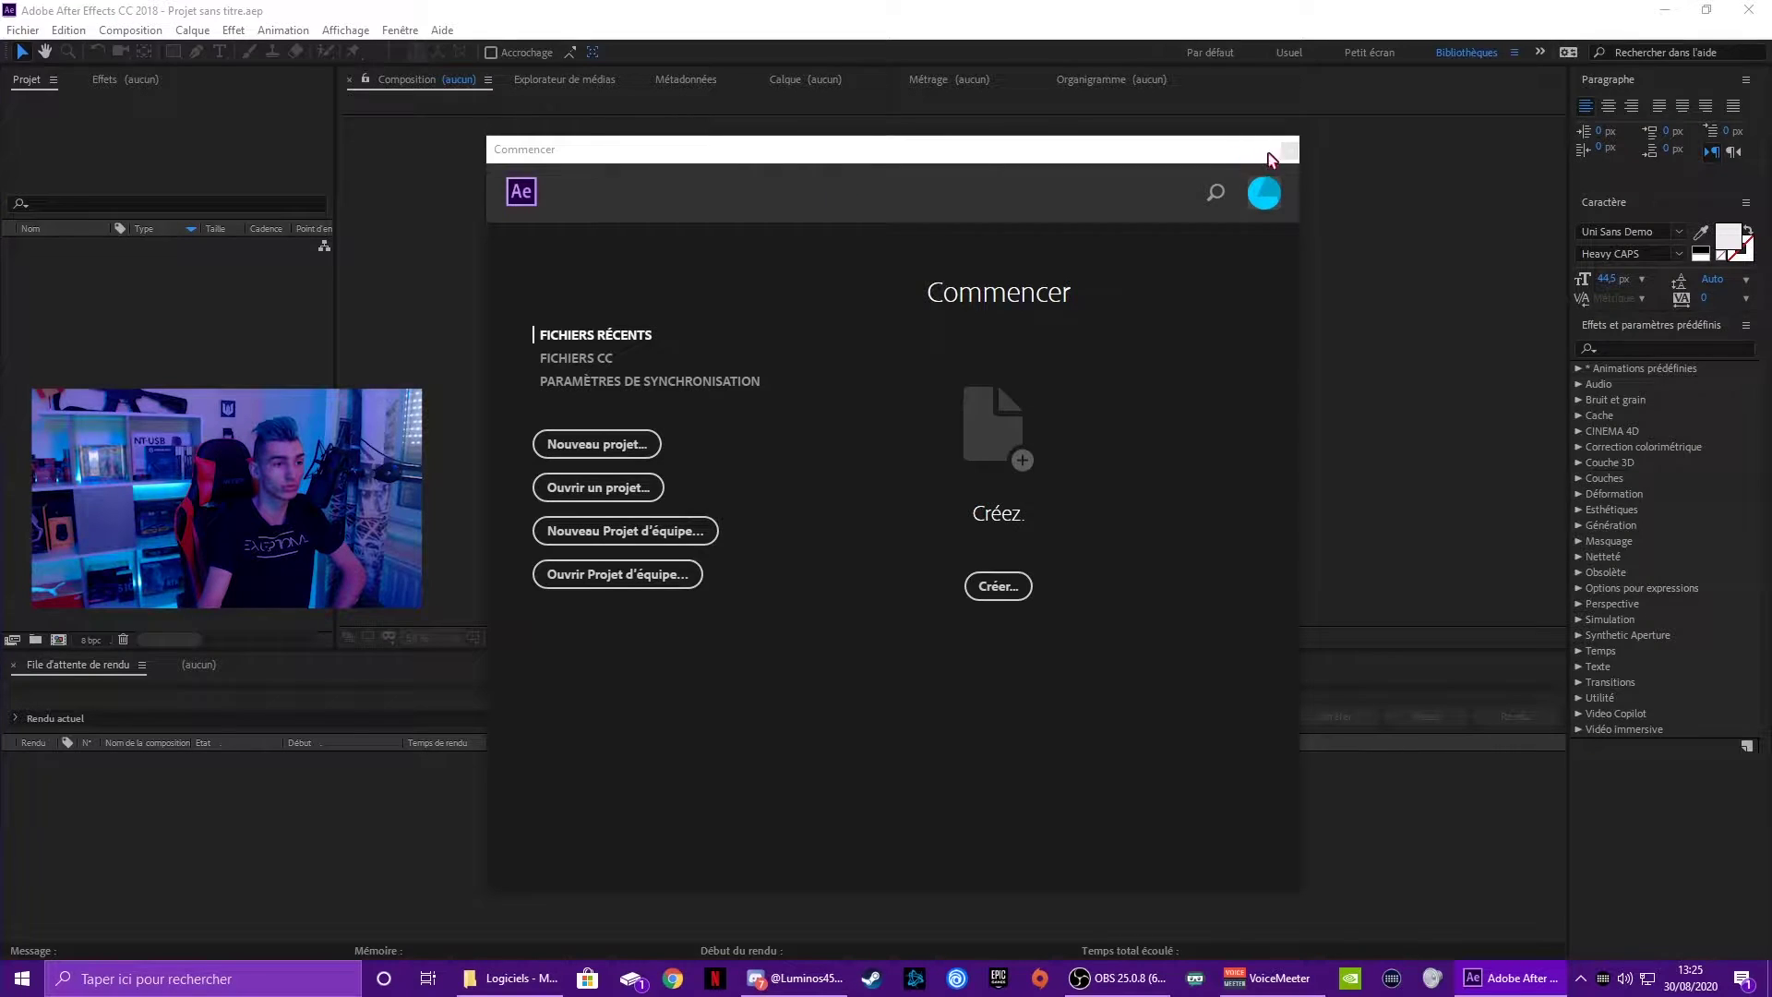
# Start a new project with a 1920×1080, 60 fps, 2-second composition named Transition.
pyautogui.click(1285, 150)
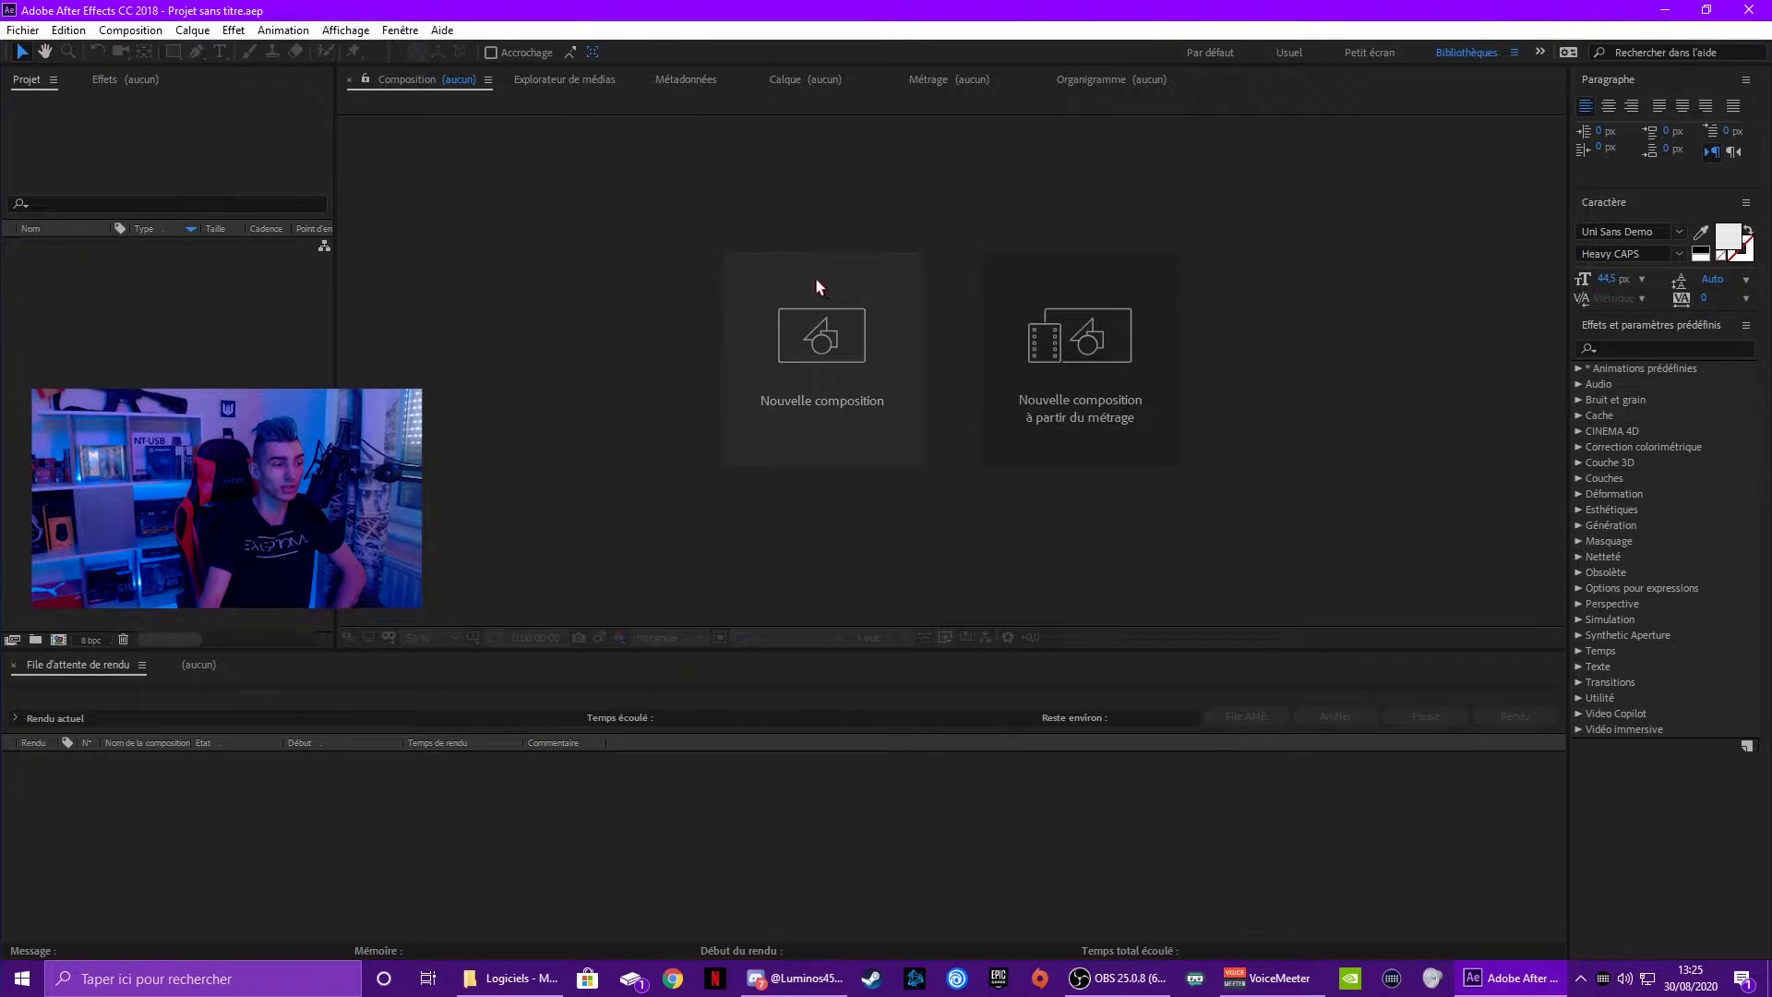
pyautogui.click(790, 363)
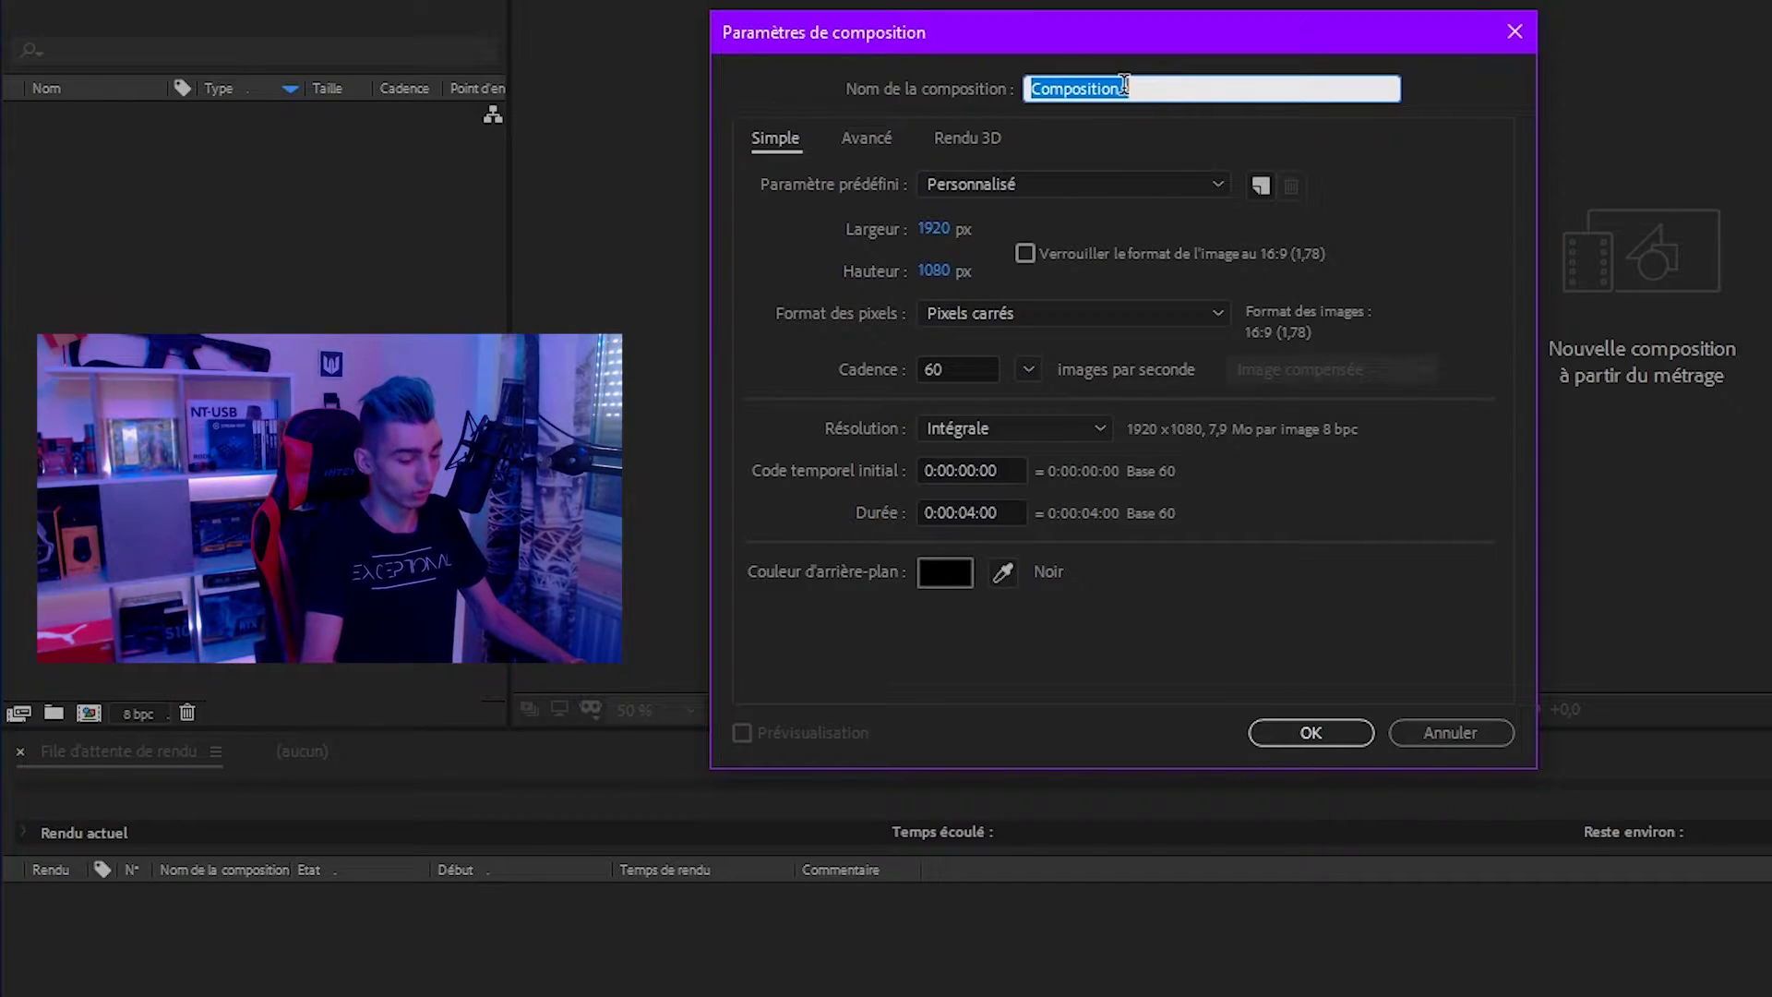
pyautogui.press('BackSpace')
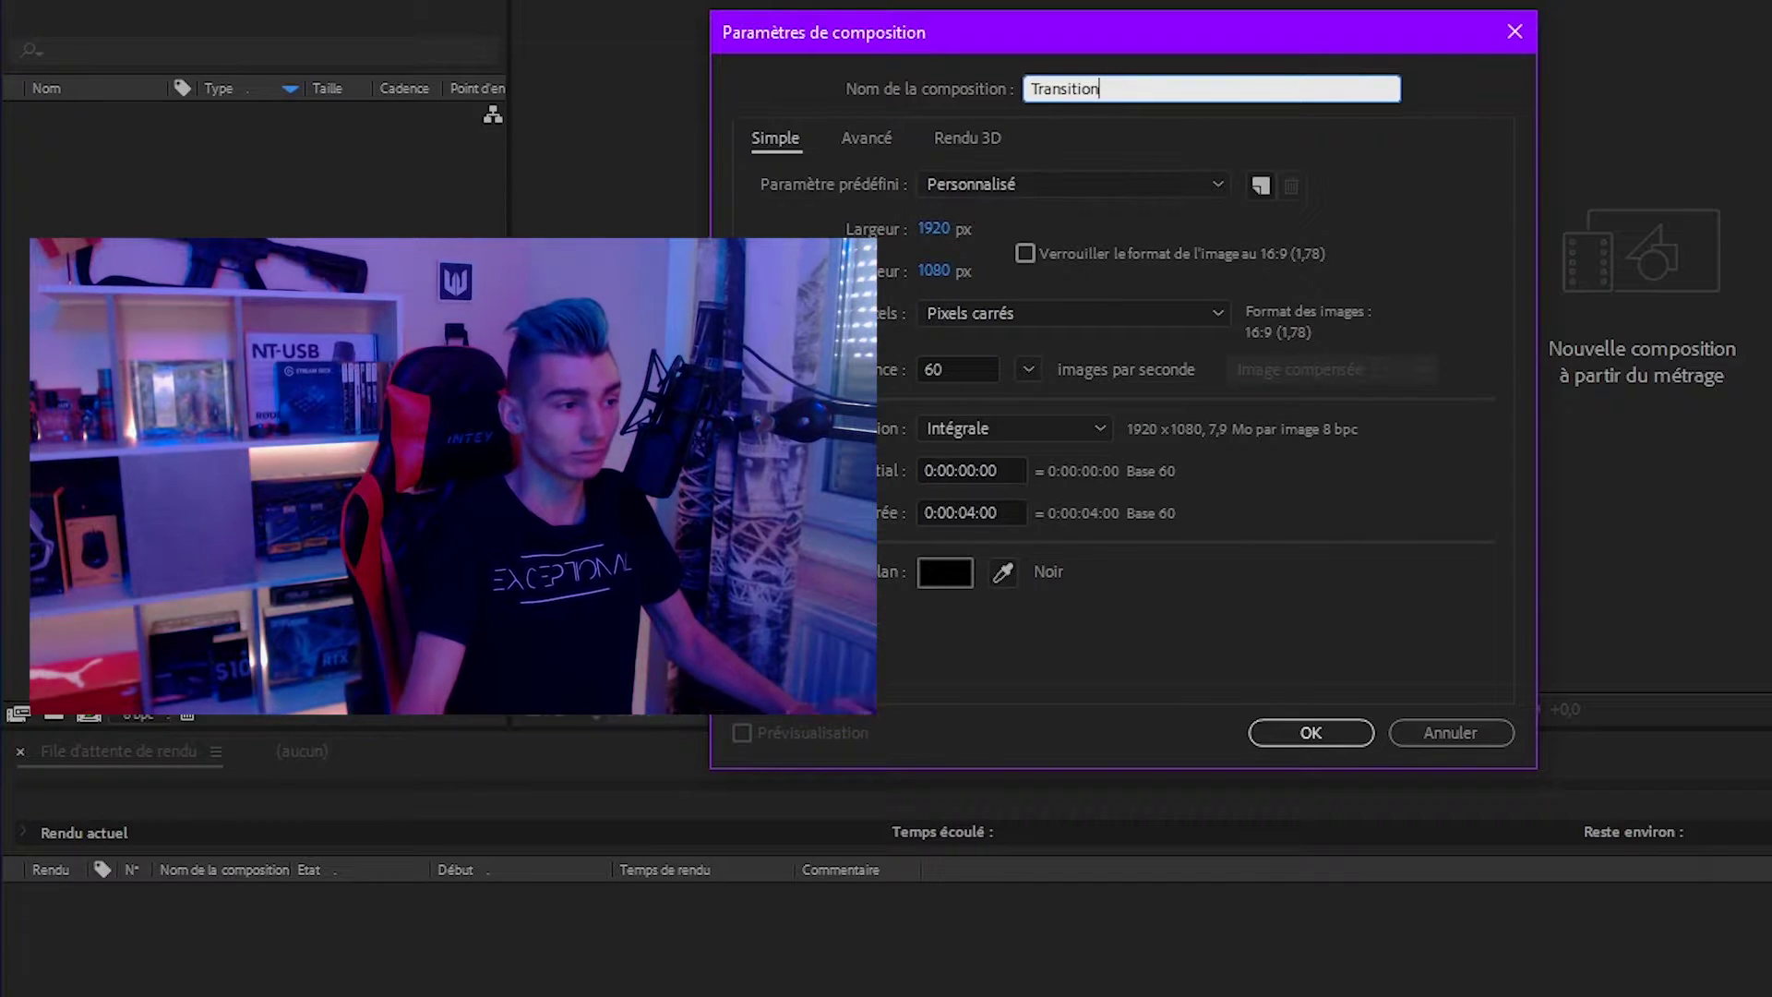
pyautogui.click(961, 367)
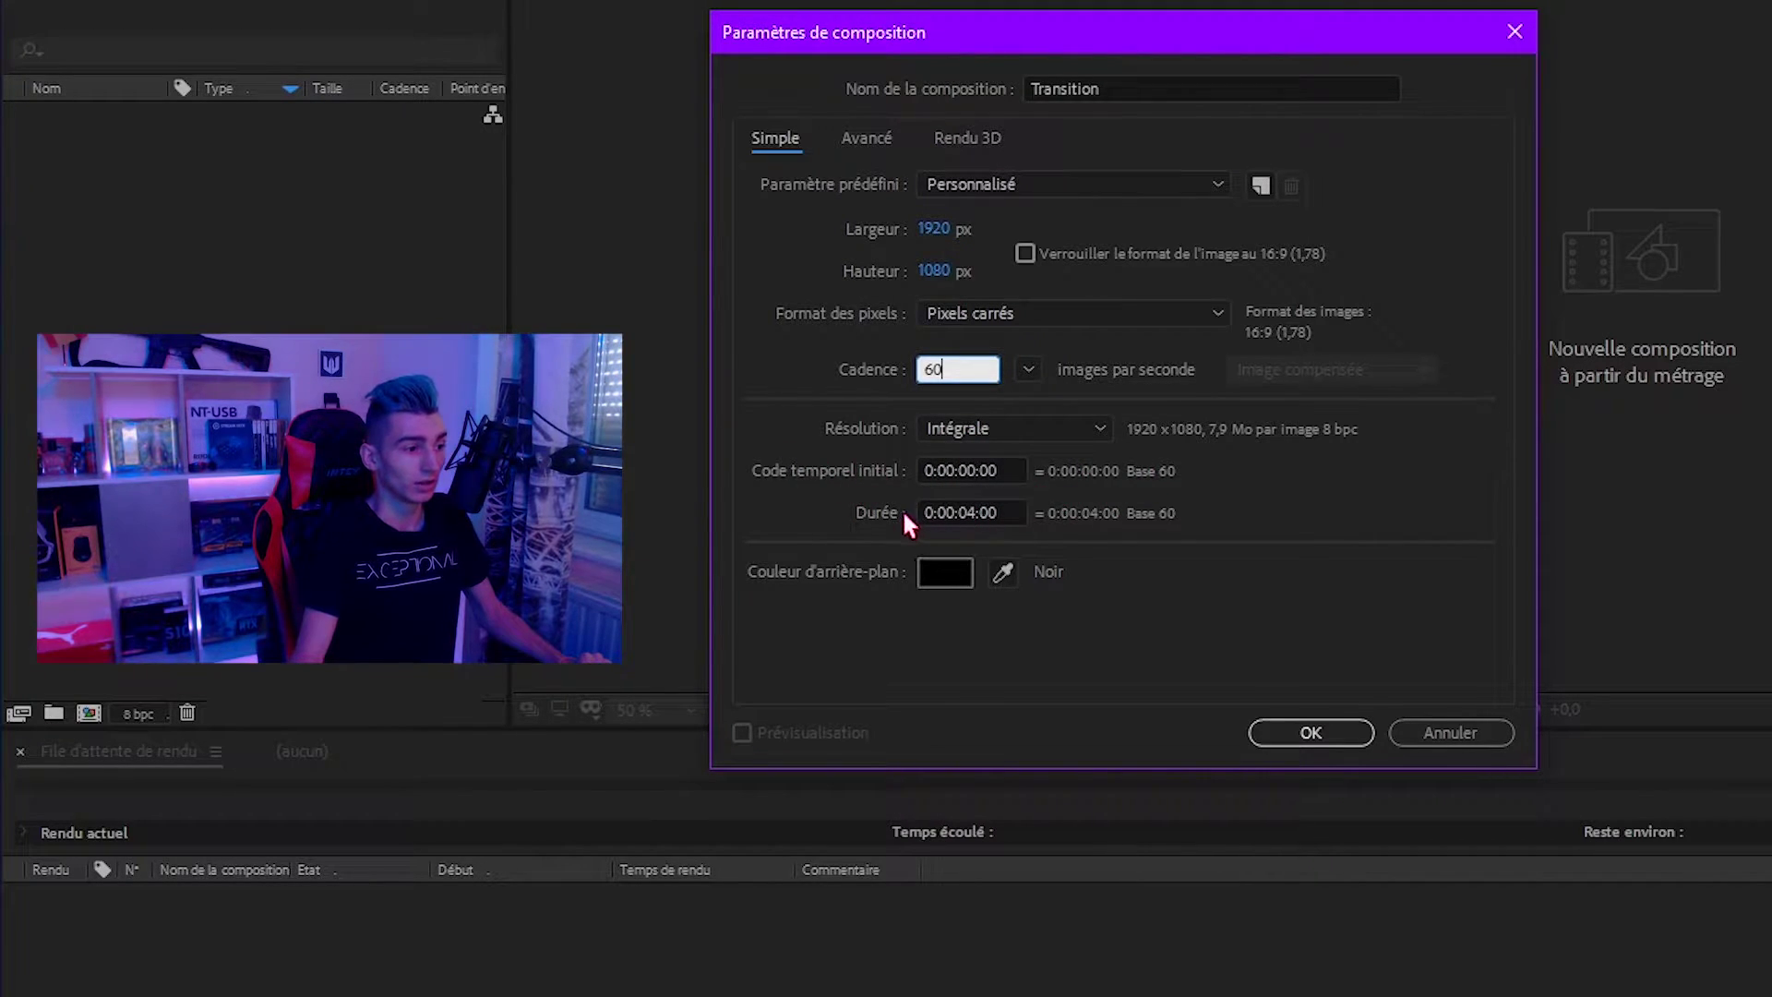
pyautogui.click(987, 512)
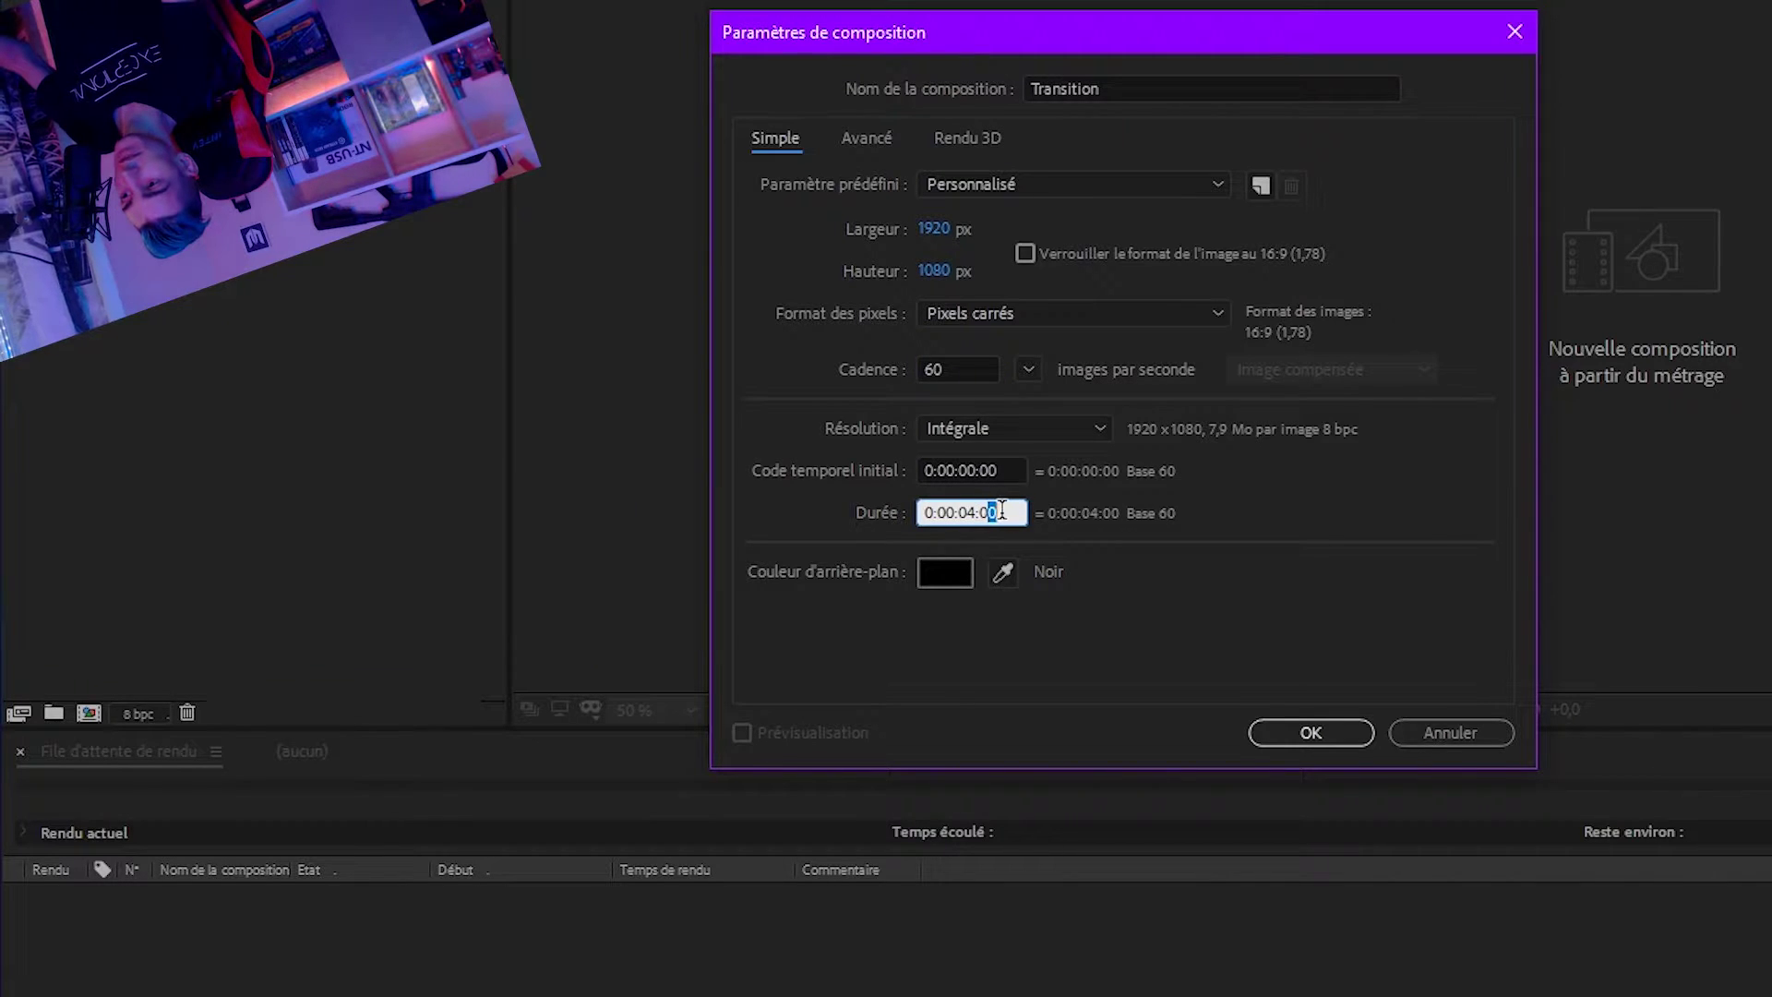
pyautogui.doubleClick(966, 512)
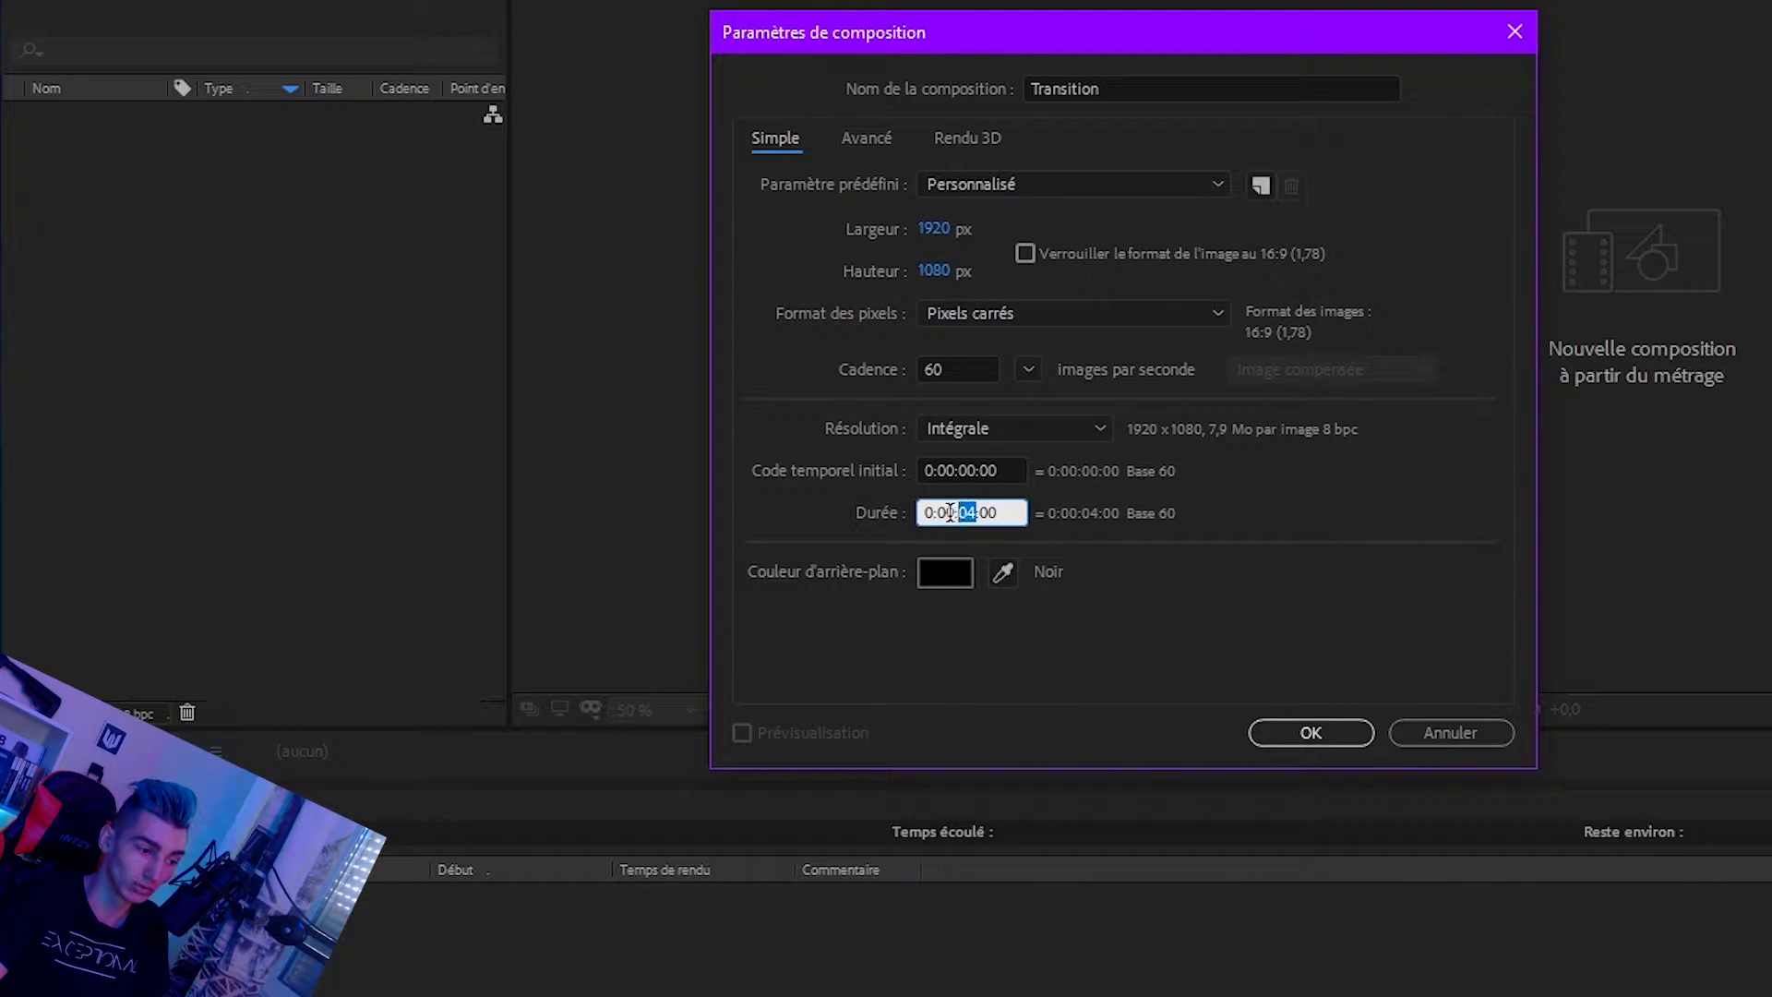
pyautogui.doubleClick(942, 513)
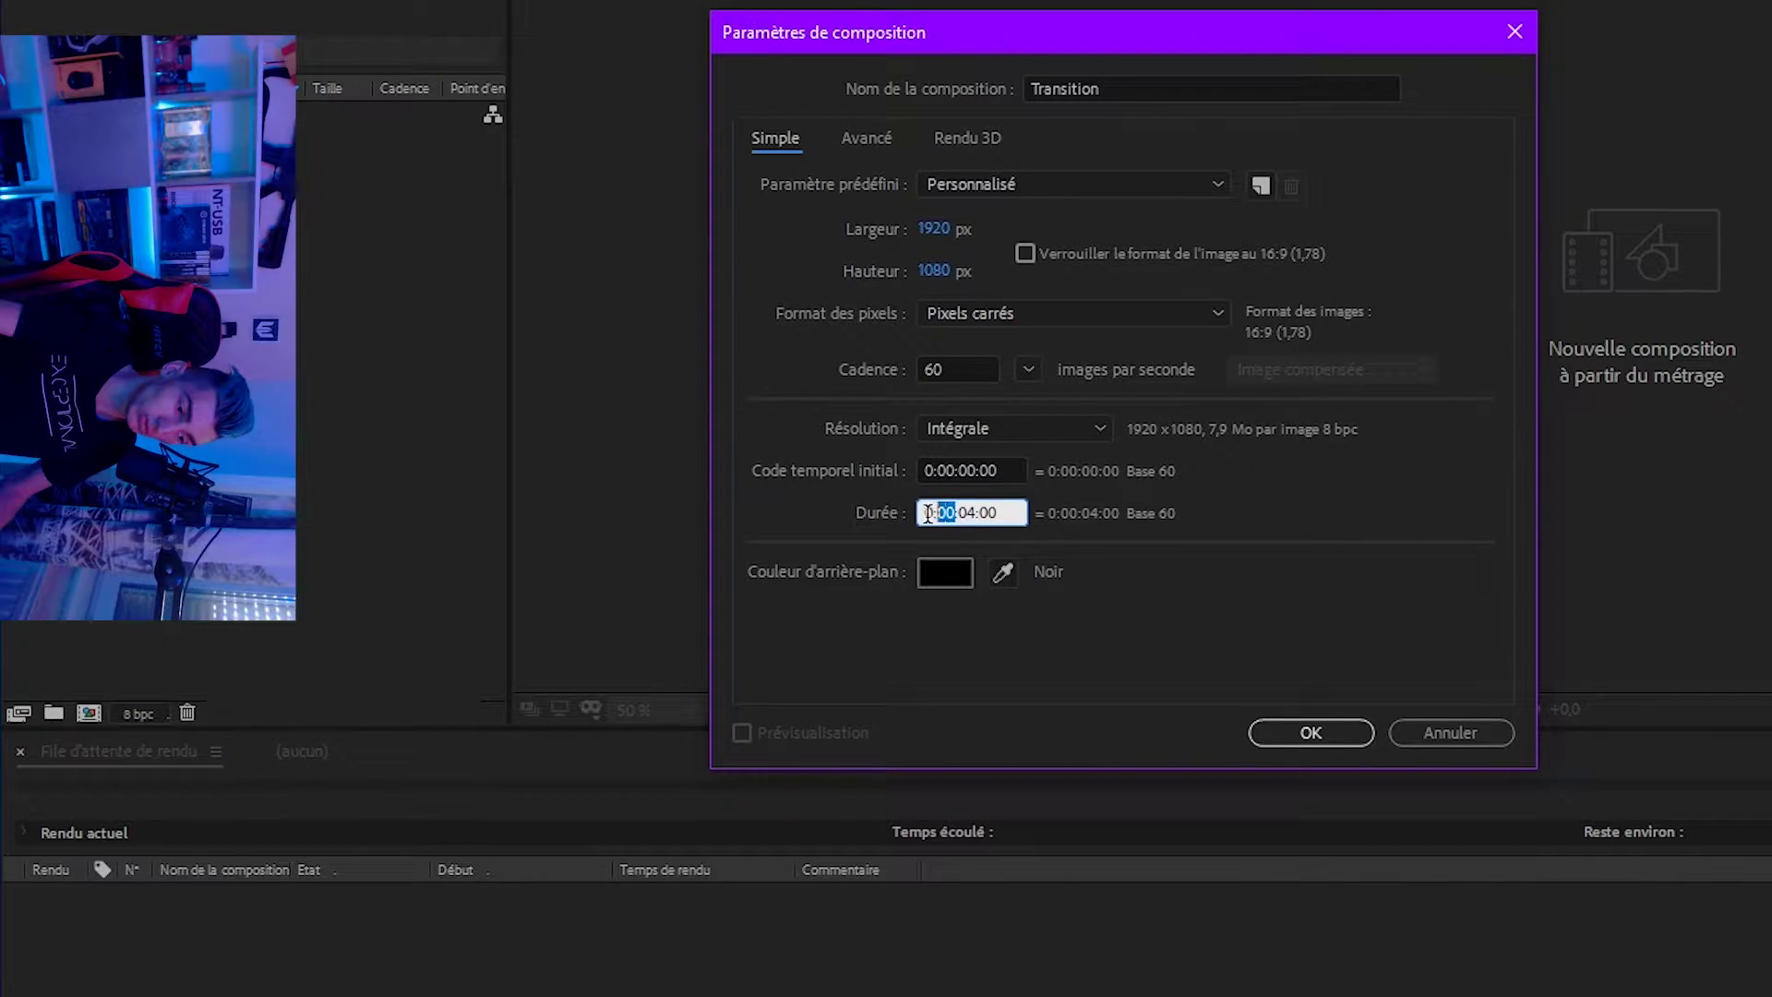
pyautogui.click(929, 513)
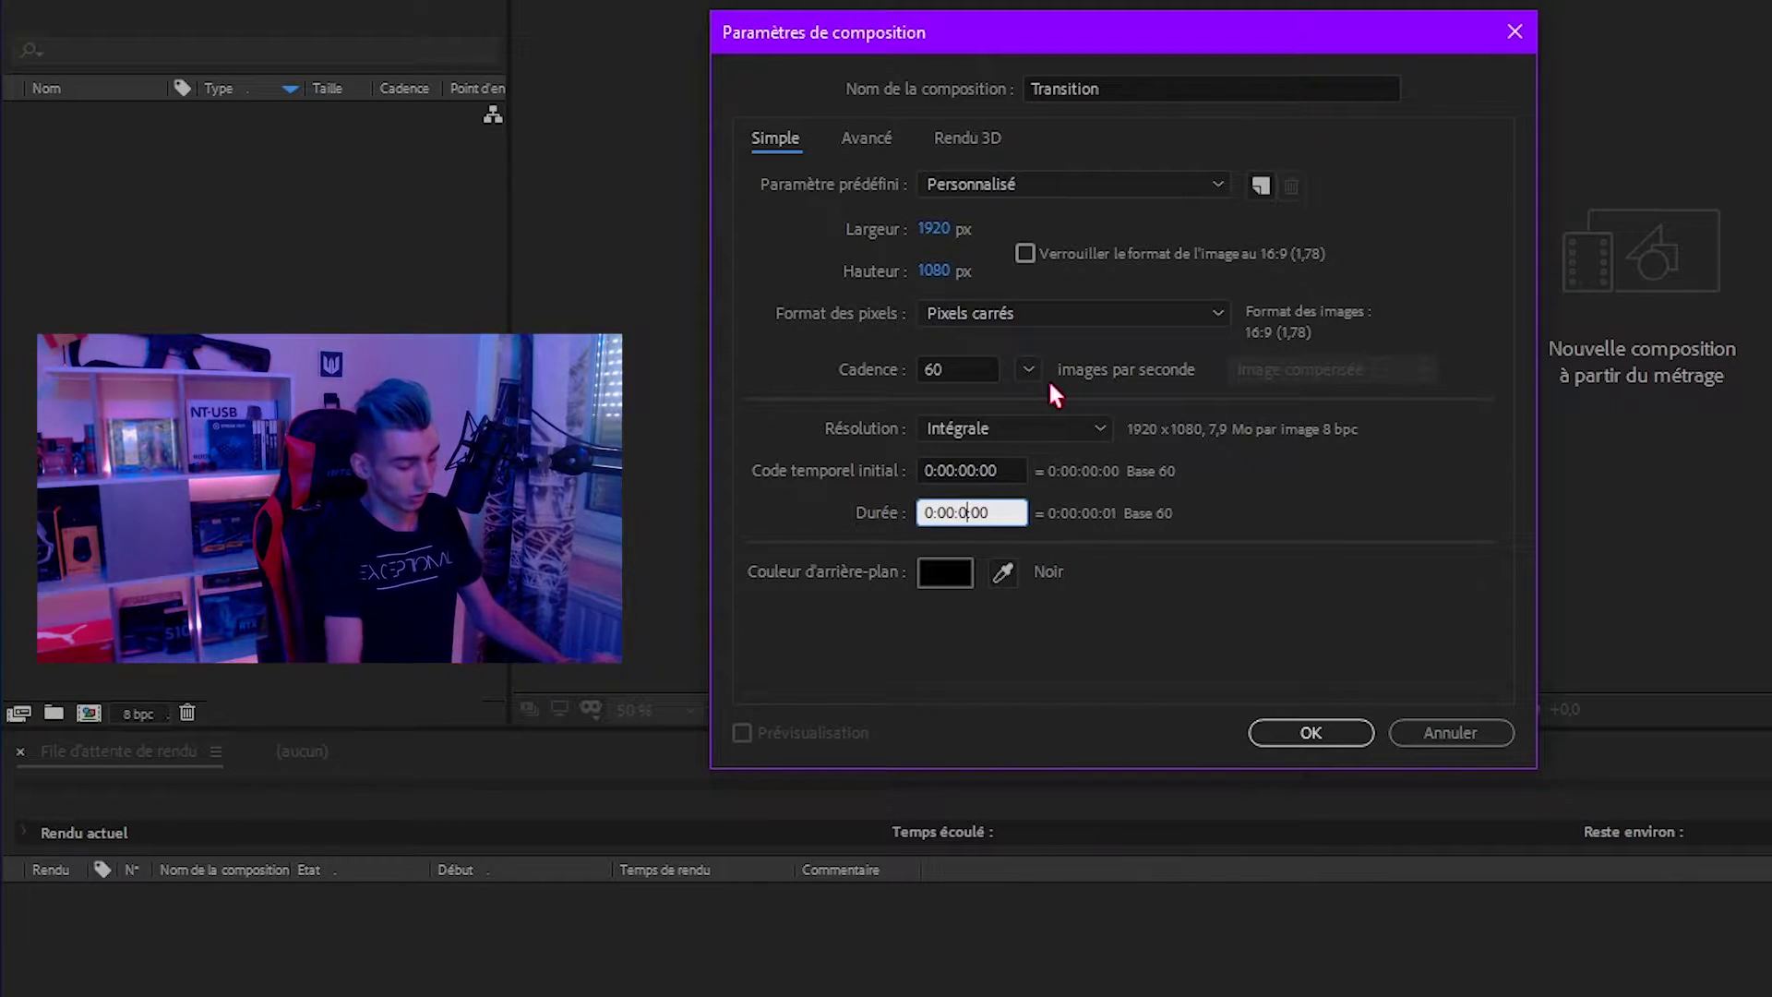
pyautogui.write('2')
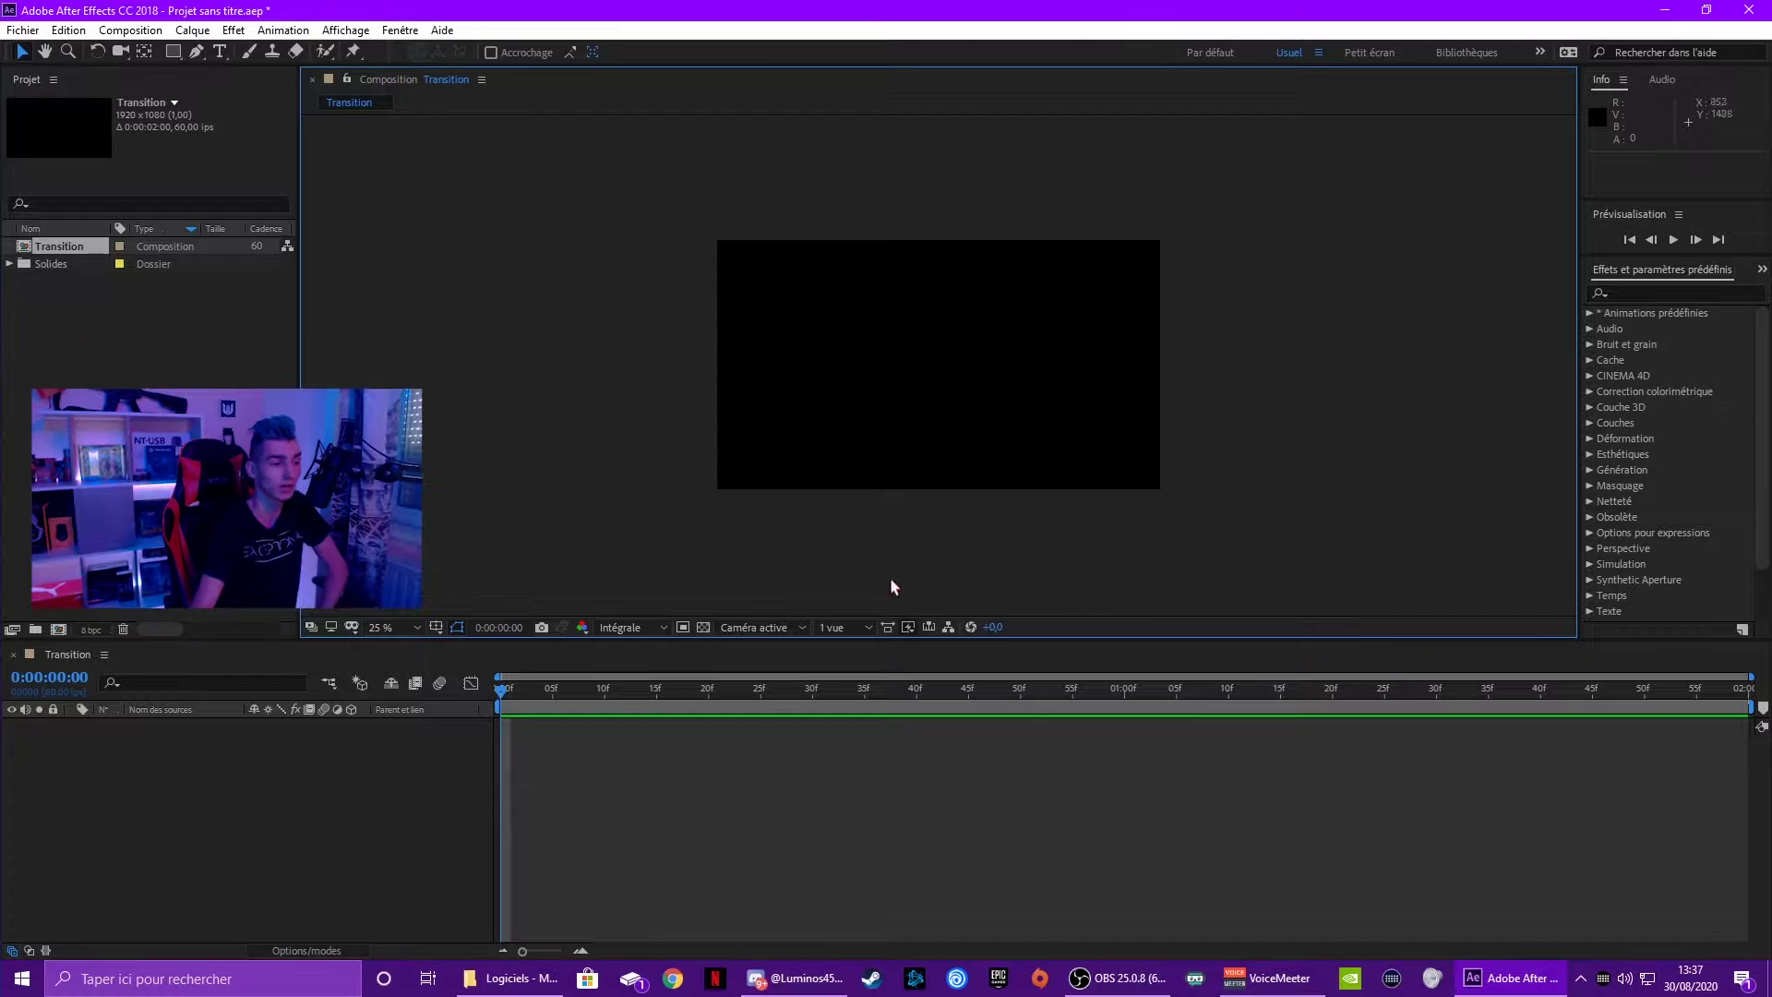
# Turn on the transparency grid and add a new shape layer to the Transition comp.
pyautogui.click(704, 627)
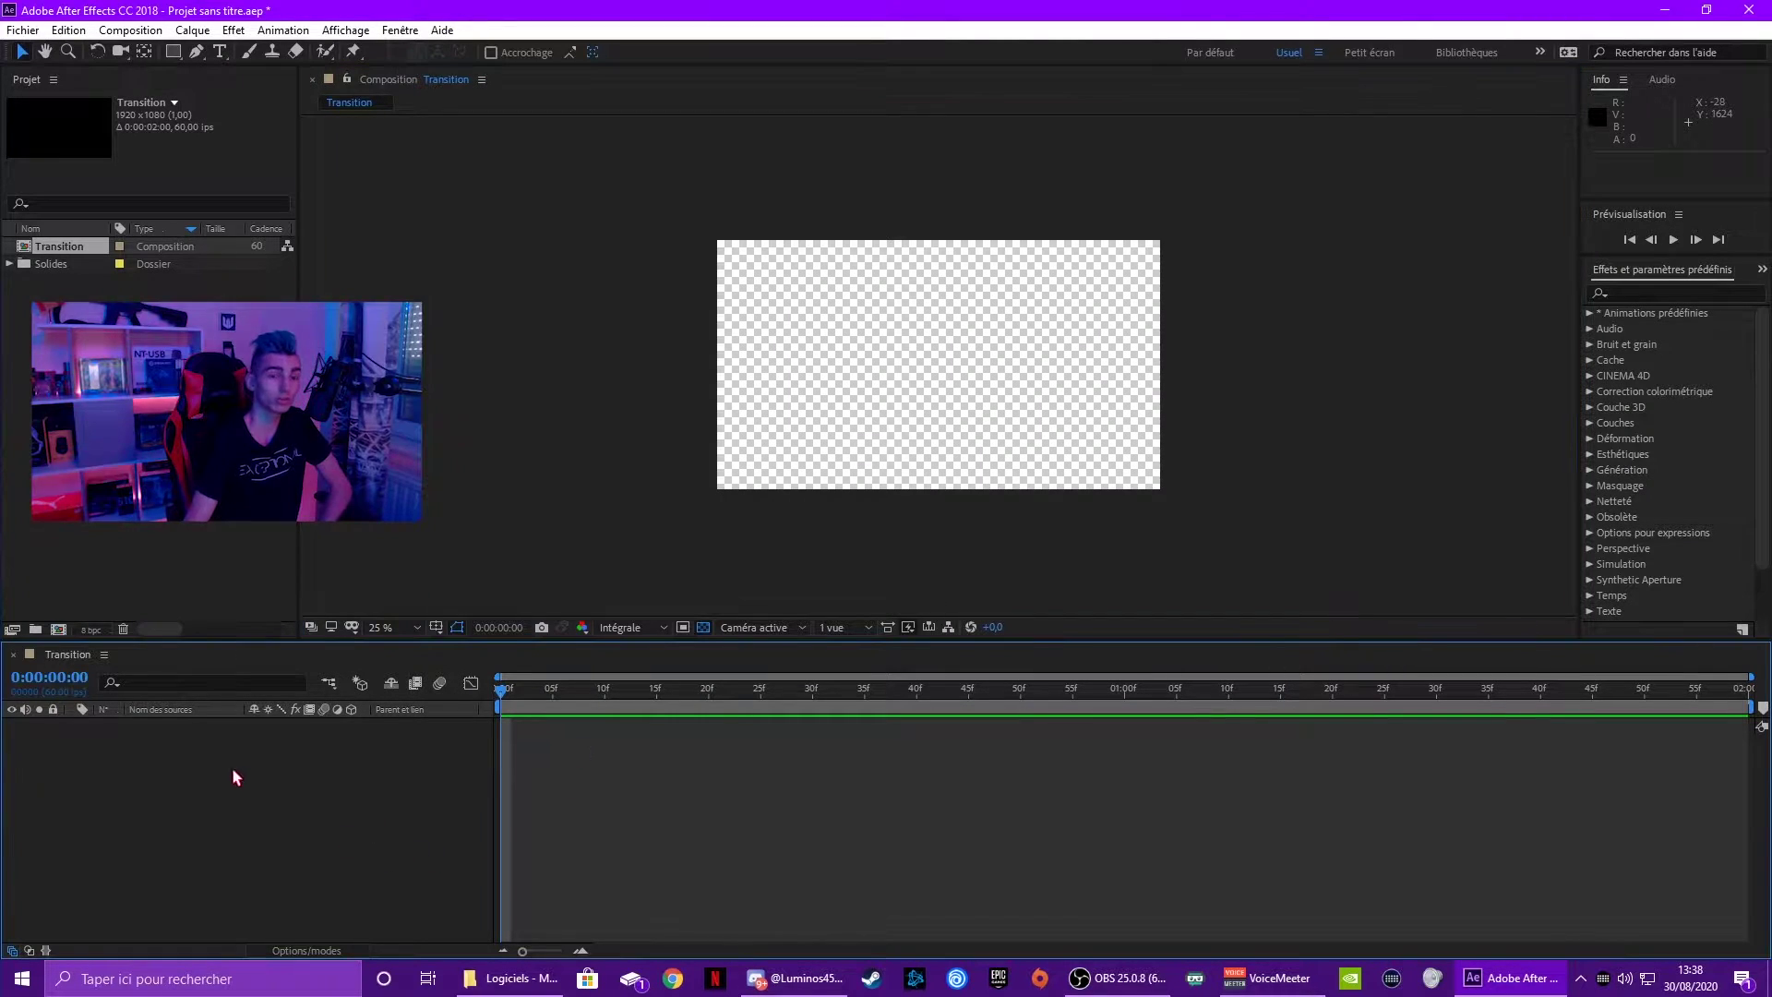
pyautogui.rightClick(181, 747)
pyautogui.moveTo(261, 553)
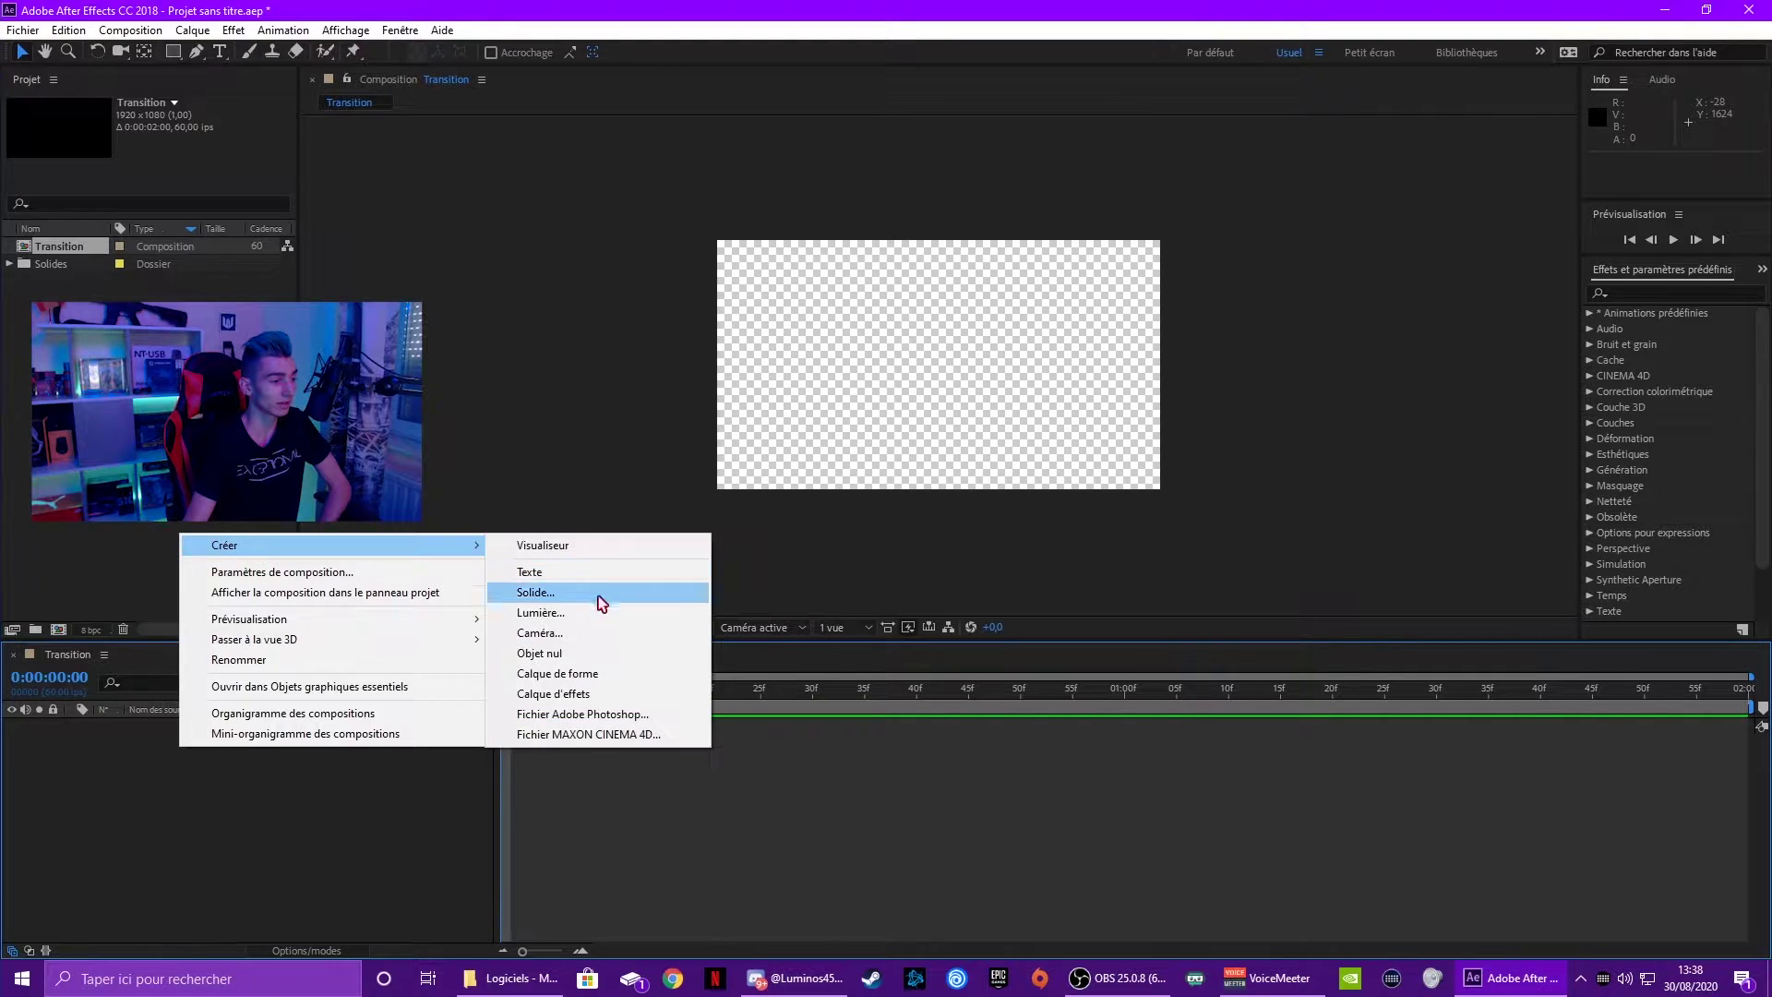
pyautogui.click(561, 681)
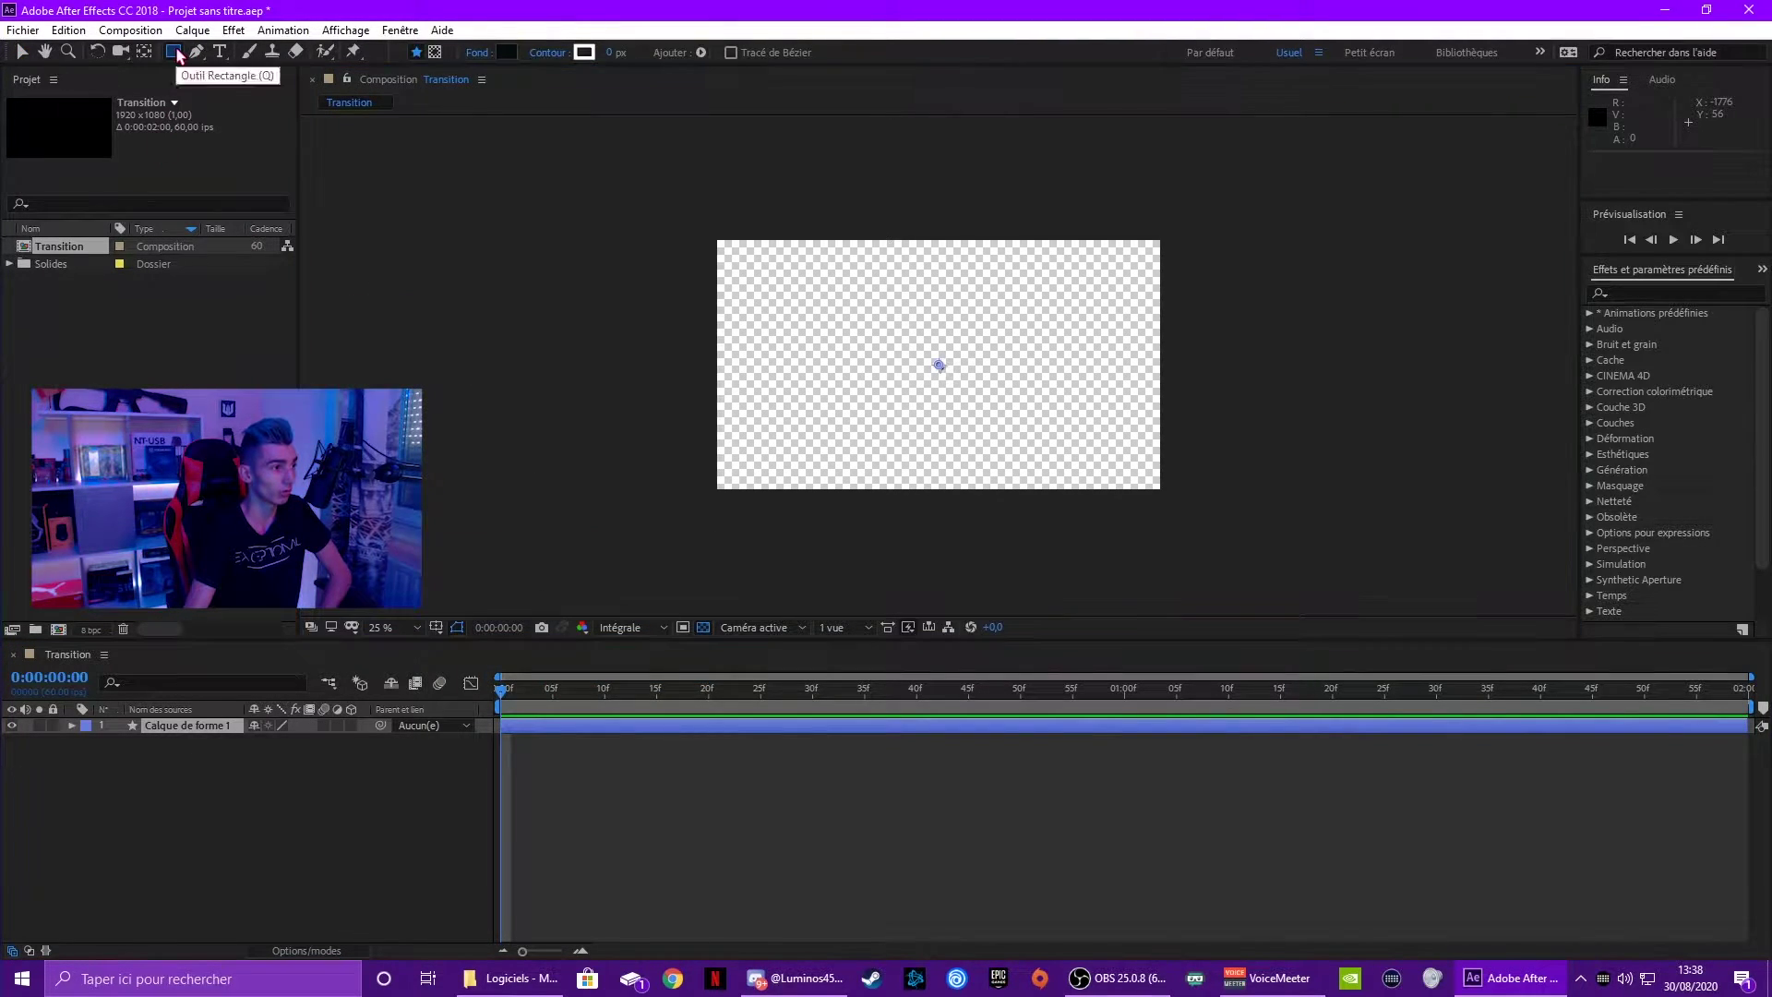
# Draw a rectangle covering the whole frame and open its fill colour picker.
pyautogui.click(175, 53)
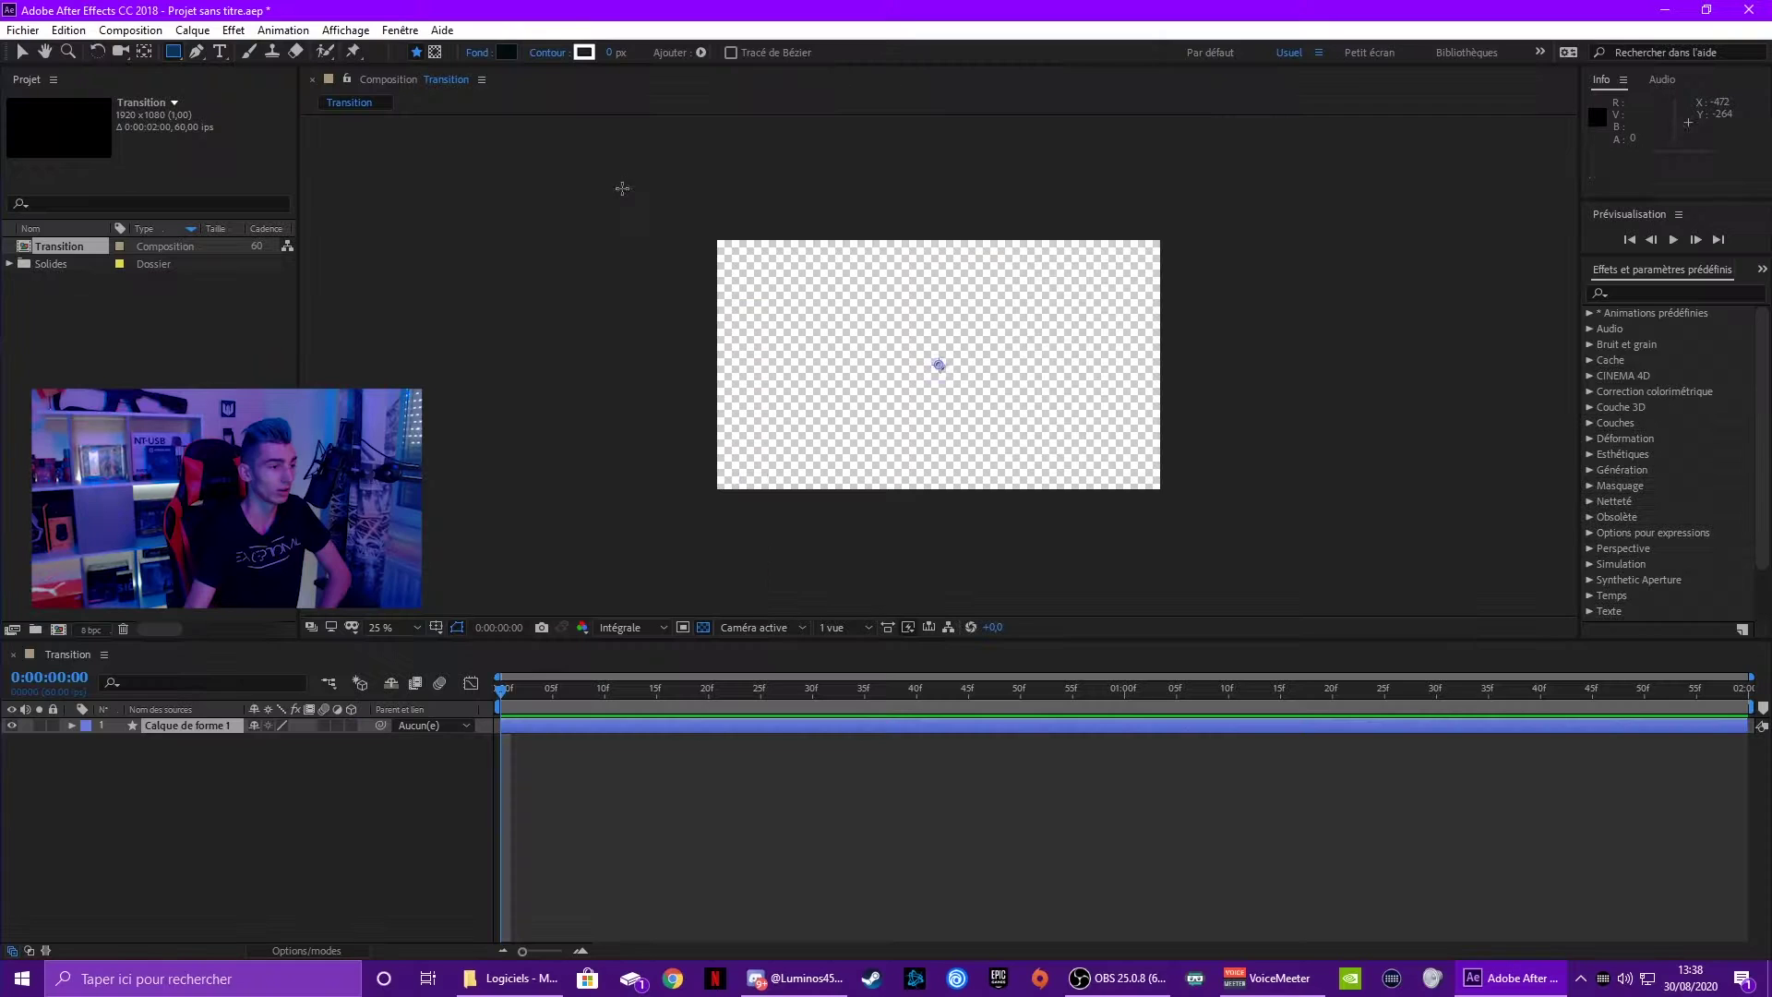
pyautogui.moveTo(608, 179)
pyautogui.mouseDown()
pyautogui.moveTo(1185, 459)
pyautogui.moveTo(1306, 559)
pyautogui.mouseUp()
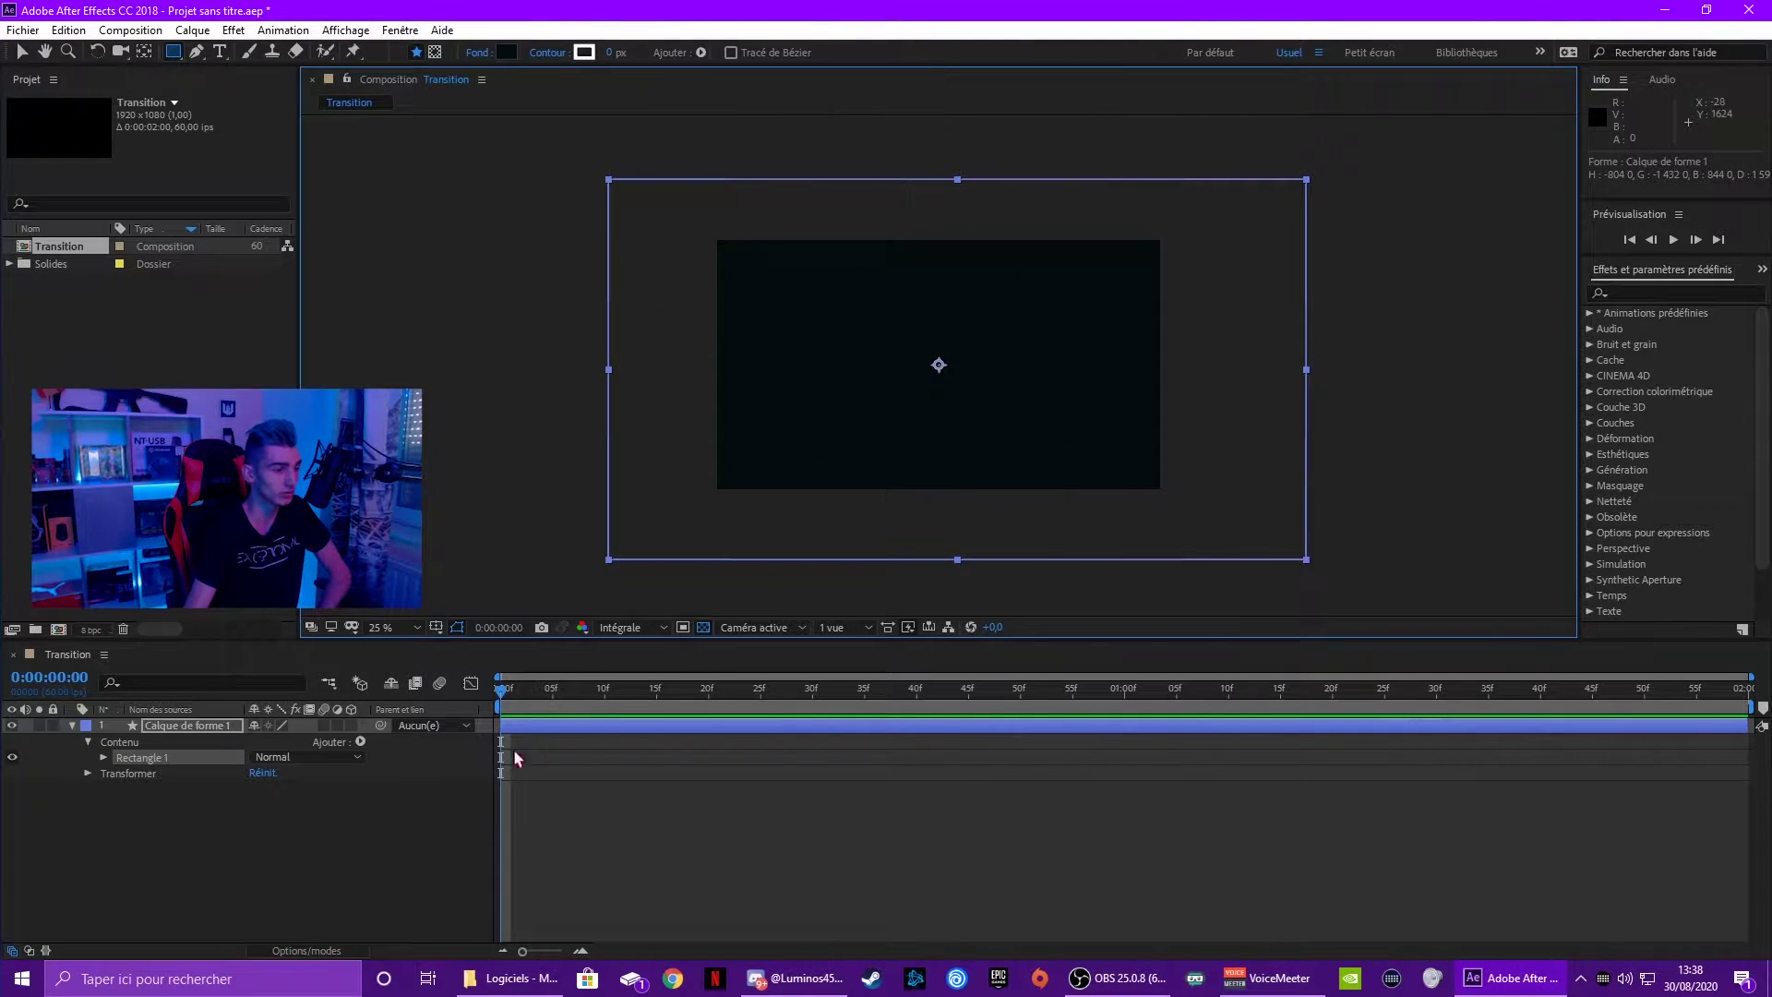
pyautogui.click(507, 53)
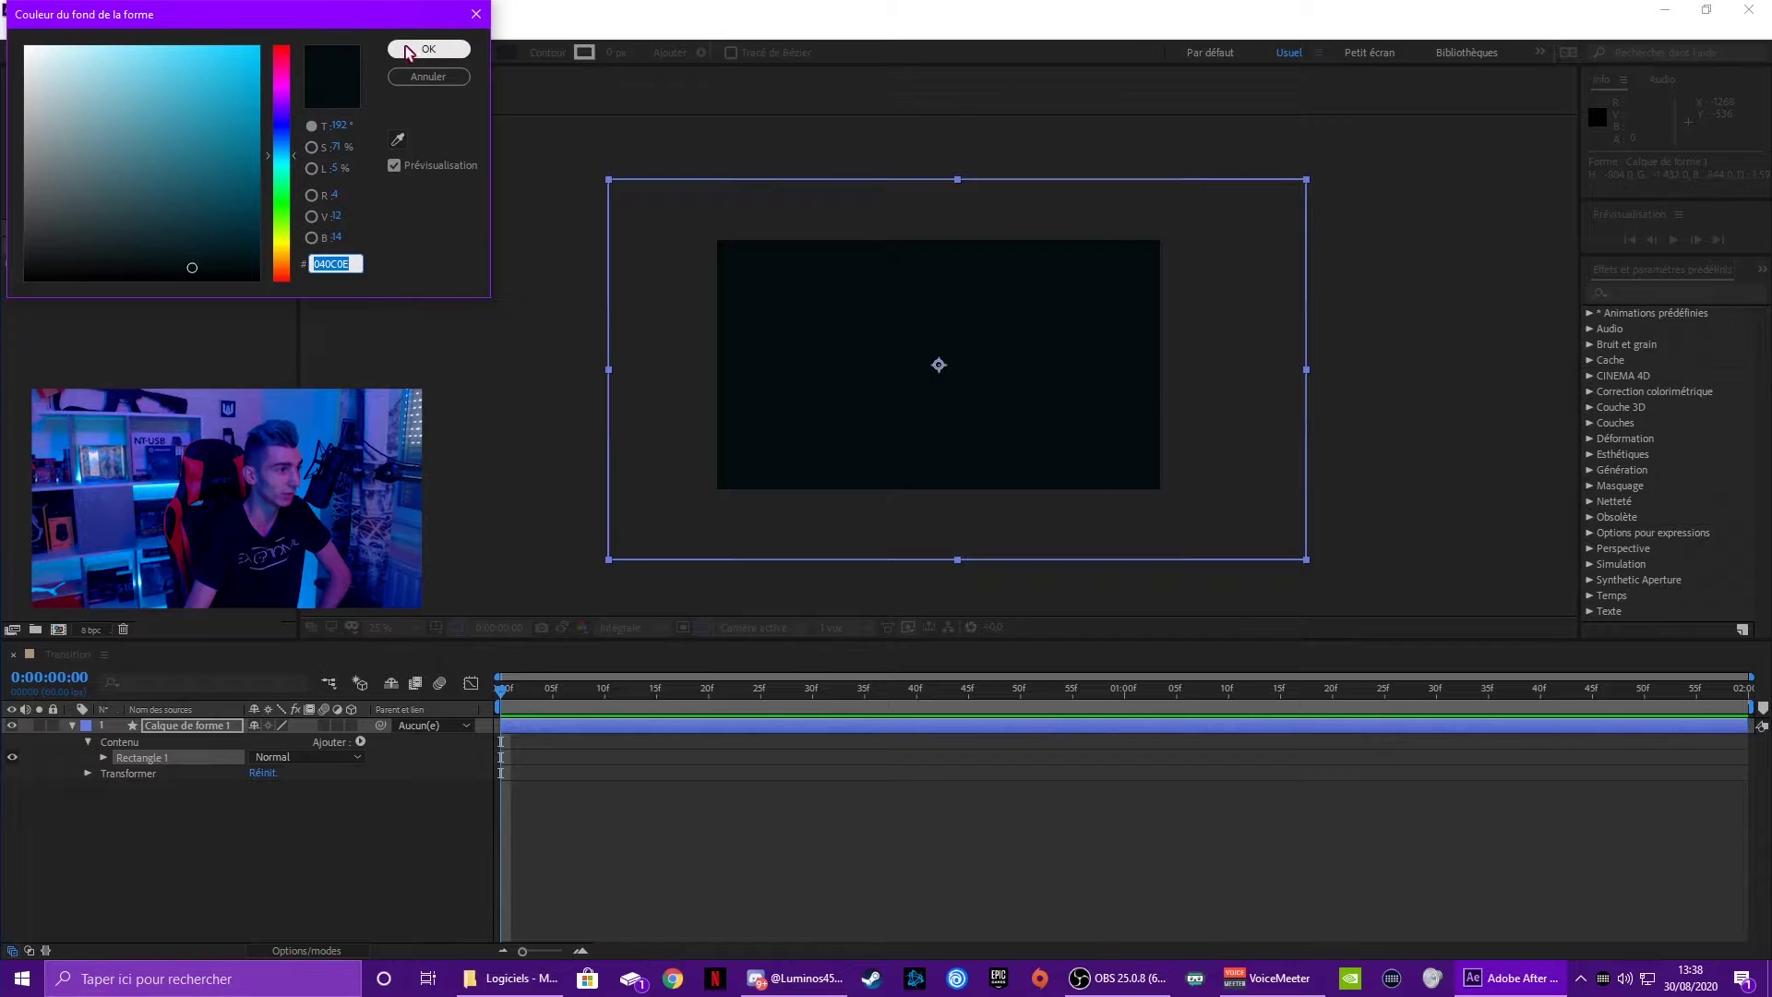
# Keep the dark 040C0E fill and drag the rectangle to position 1108, 460.
pyautogui.click(407, 51)
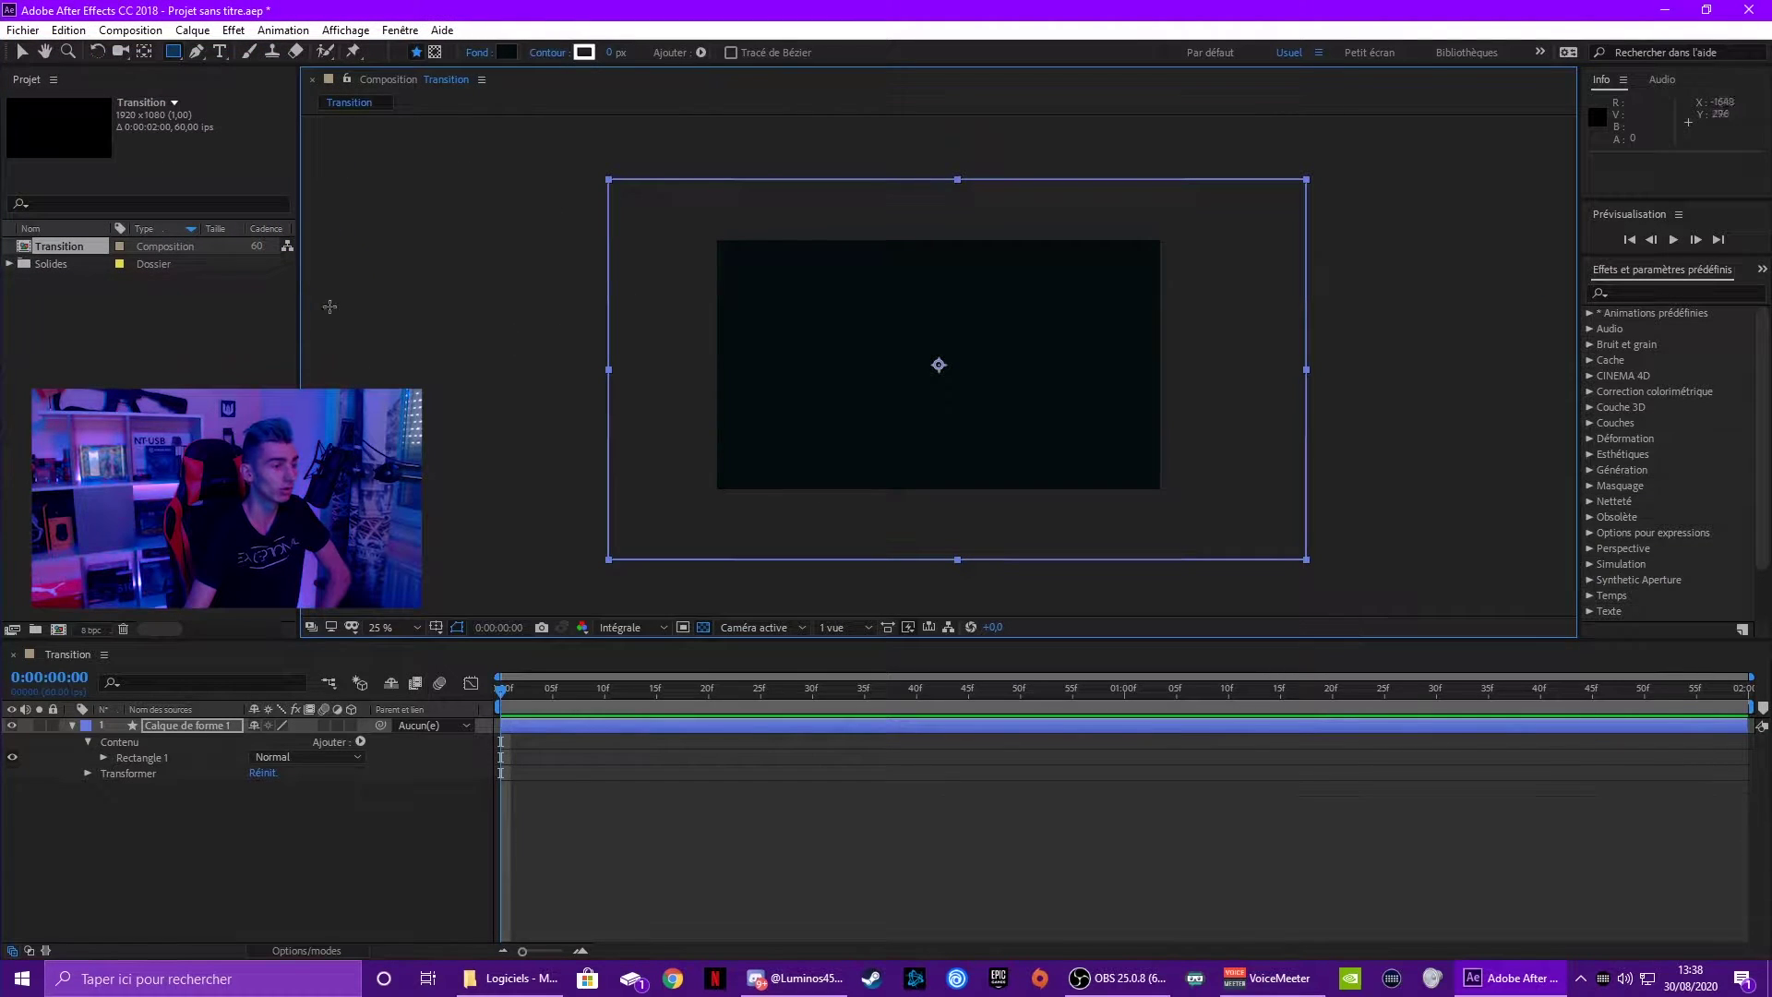
pyautogui.click(23, 51)
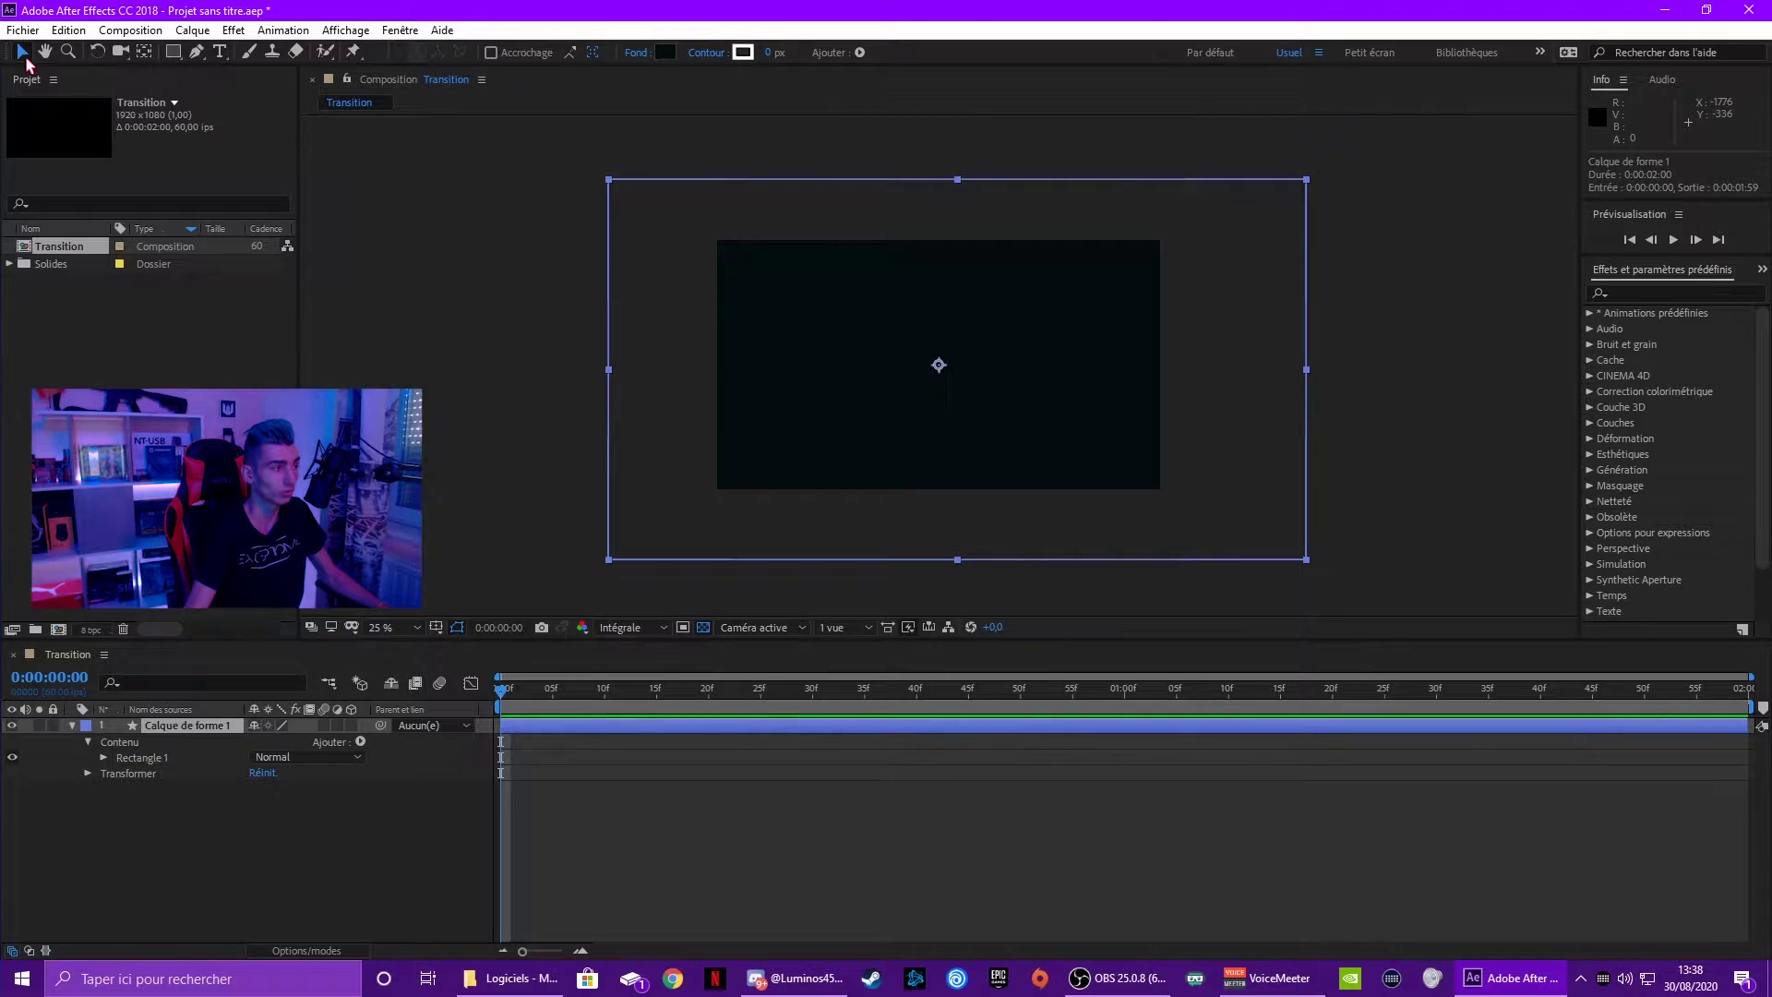
pyautogui.press('v')
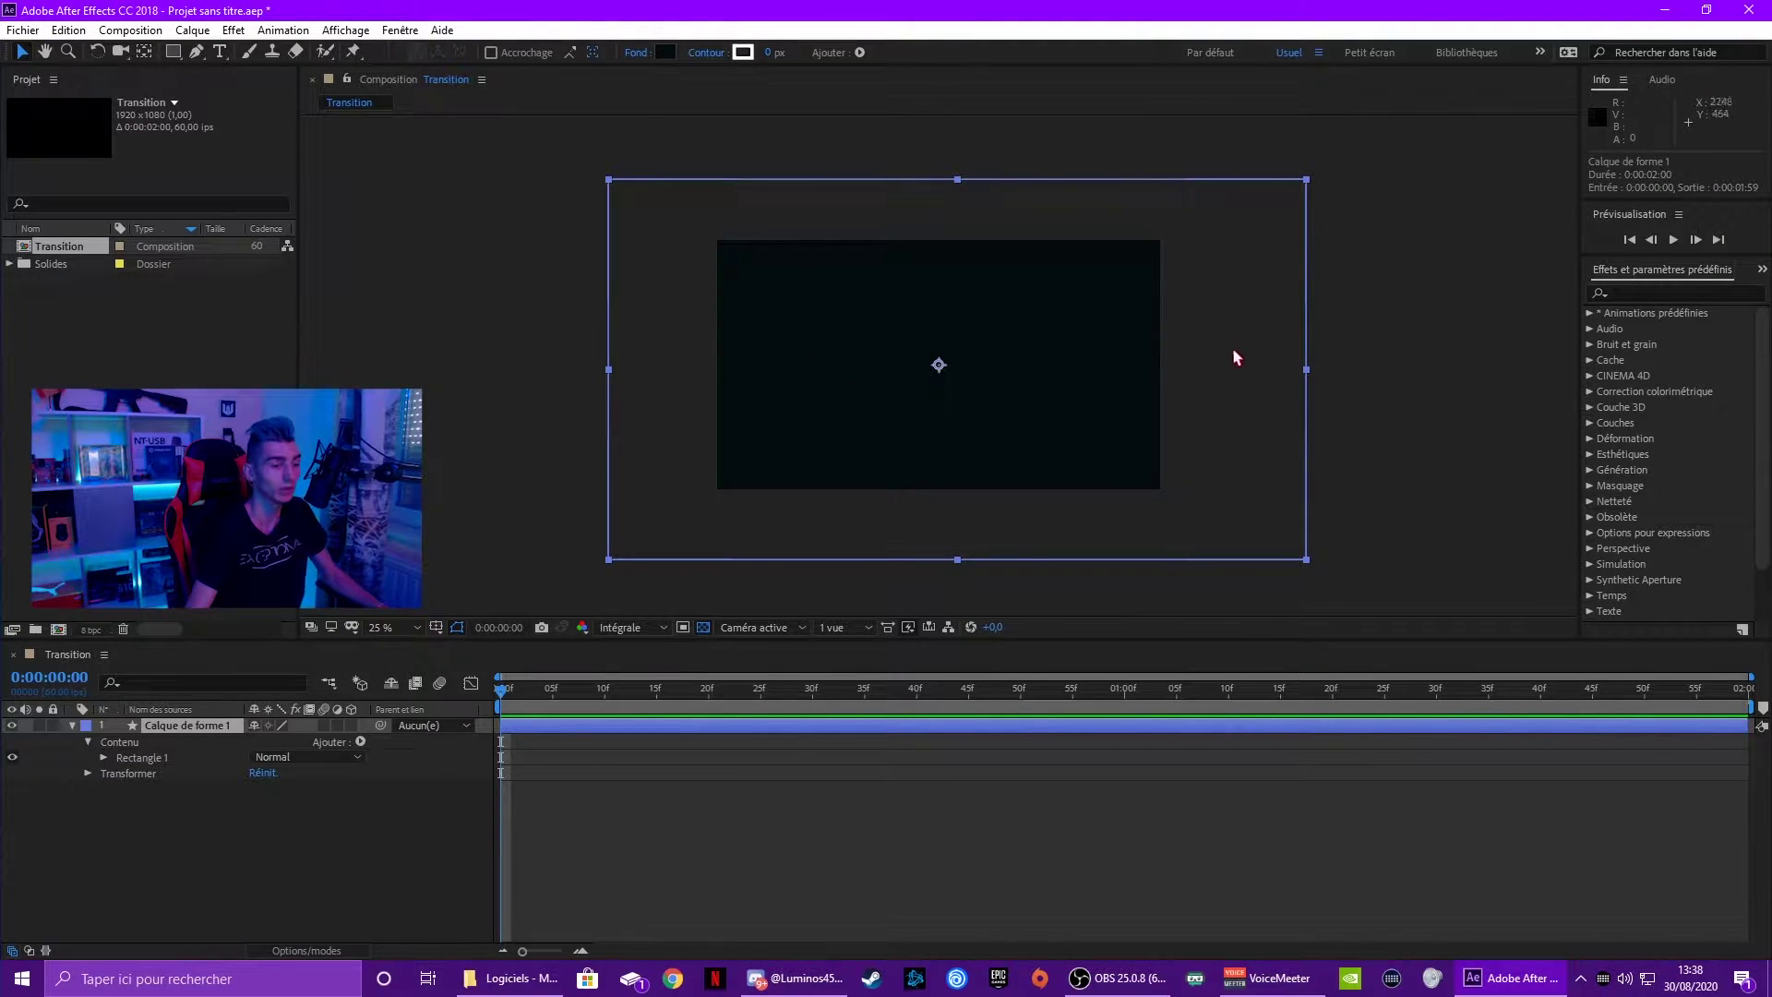
pyautogui.moveTo(1237, 358); pyautogui.dragTo(1244, 357)
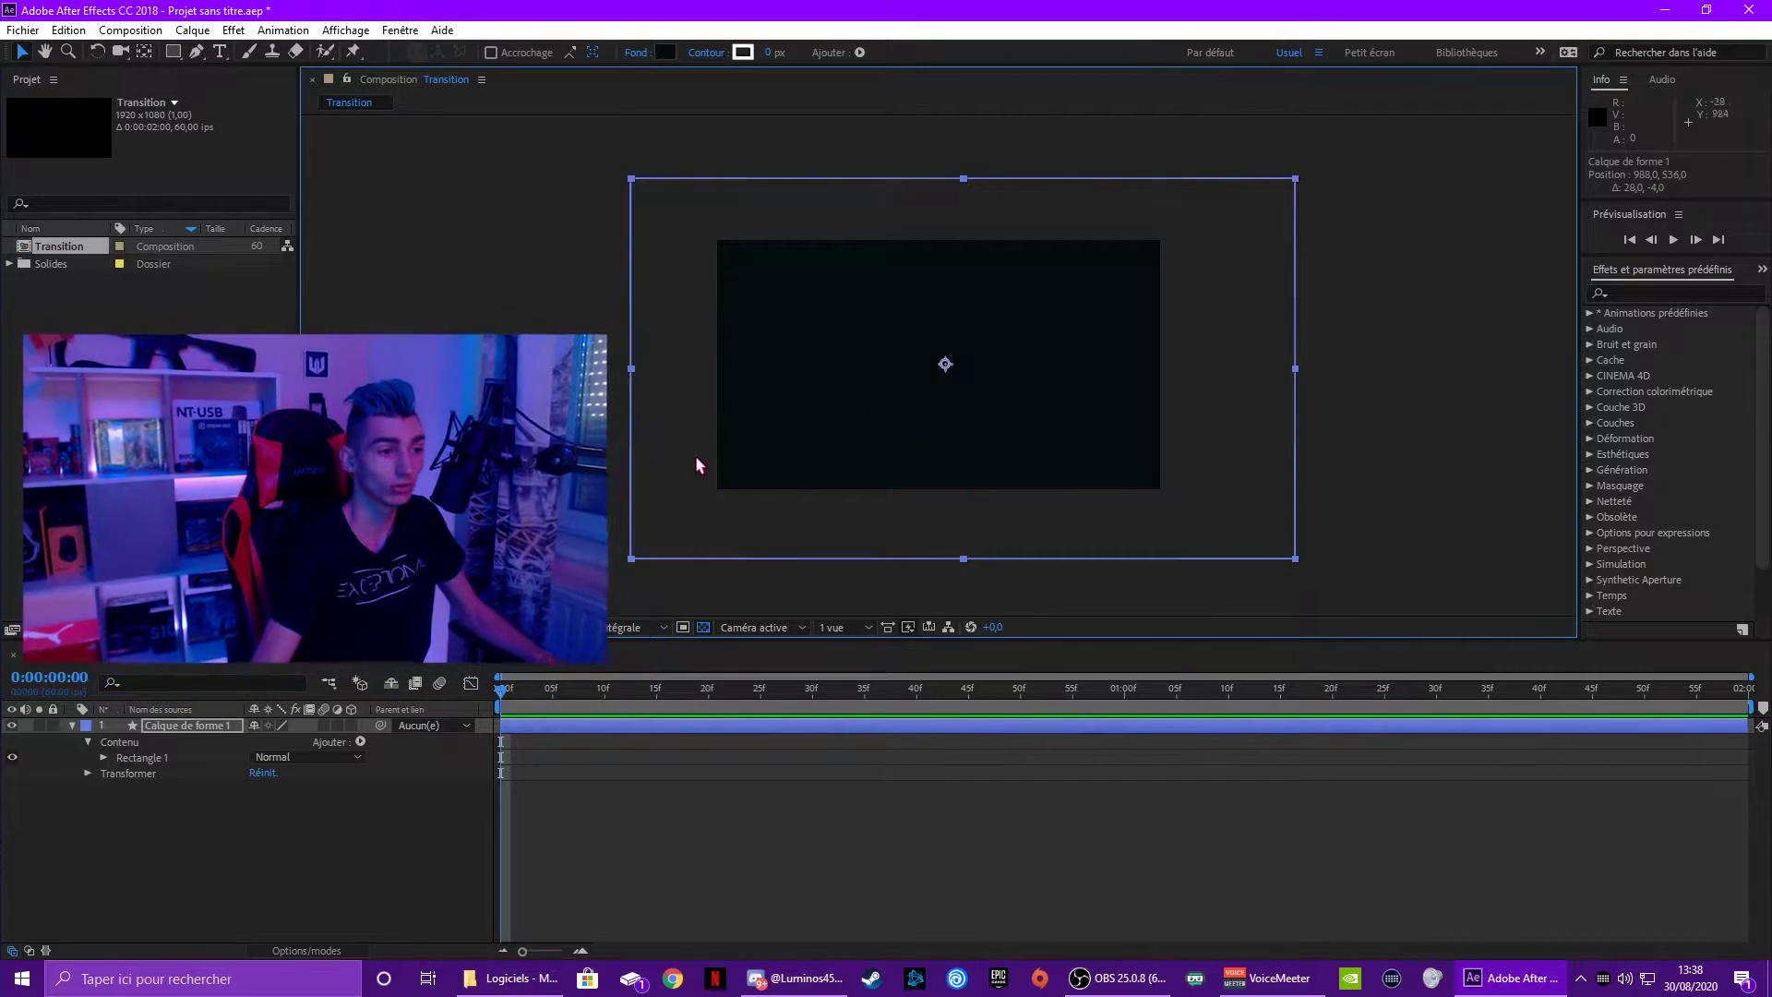
pyautogui.moveTo(873, 450)
pyautogui.mouseDown()
pyautogui.moveTo(657, 434)
pyautogui.moveTo(930, 468)
pyautogui.mouseUp()
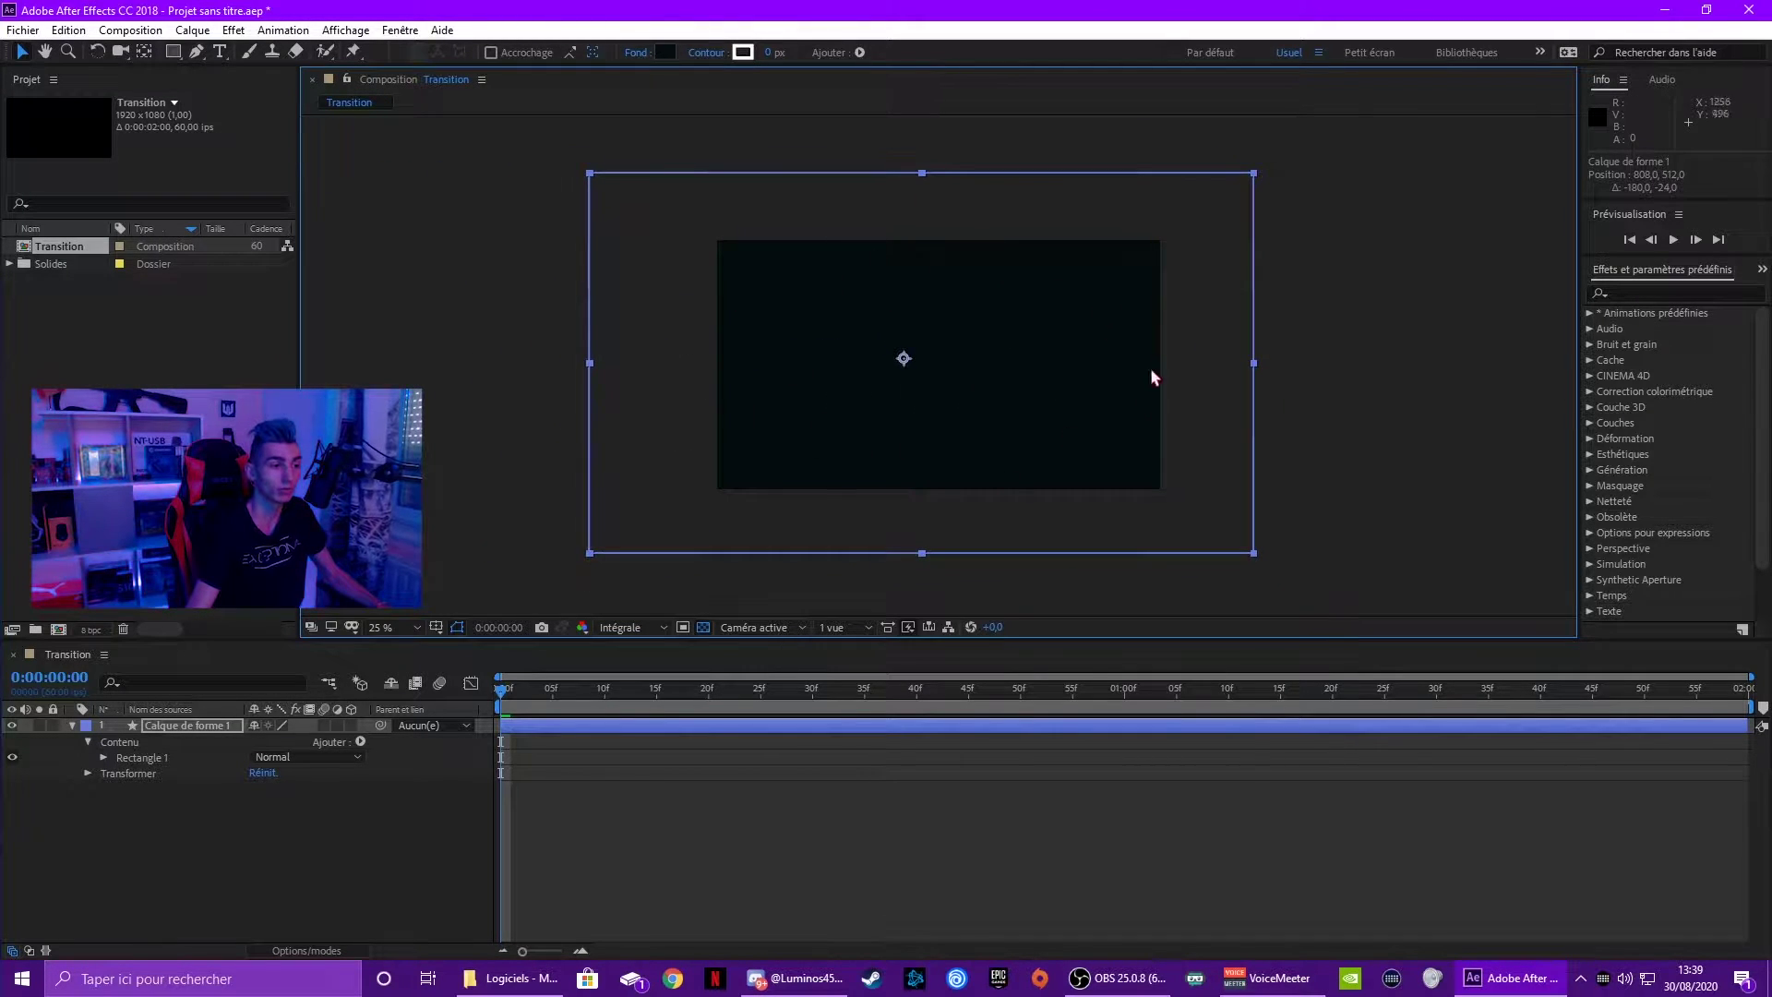
pyautogui.moveTo(1005, 470)
pyautogui.mouseDown()
pyautogui.moveTo(1430, 465)
pyautogui.moveTo(840, 467)
pyautogui.mouseUp()
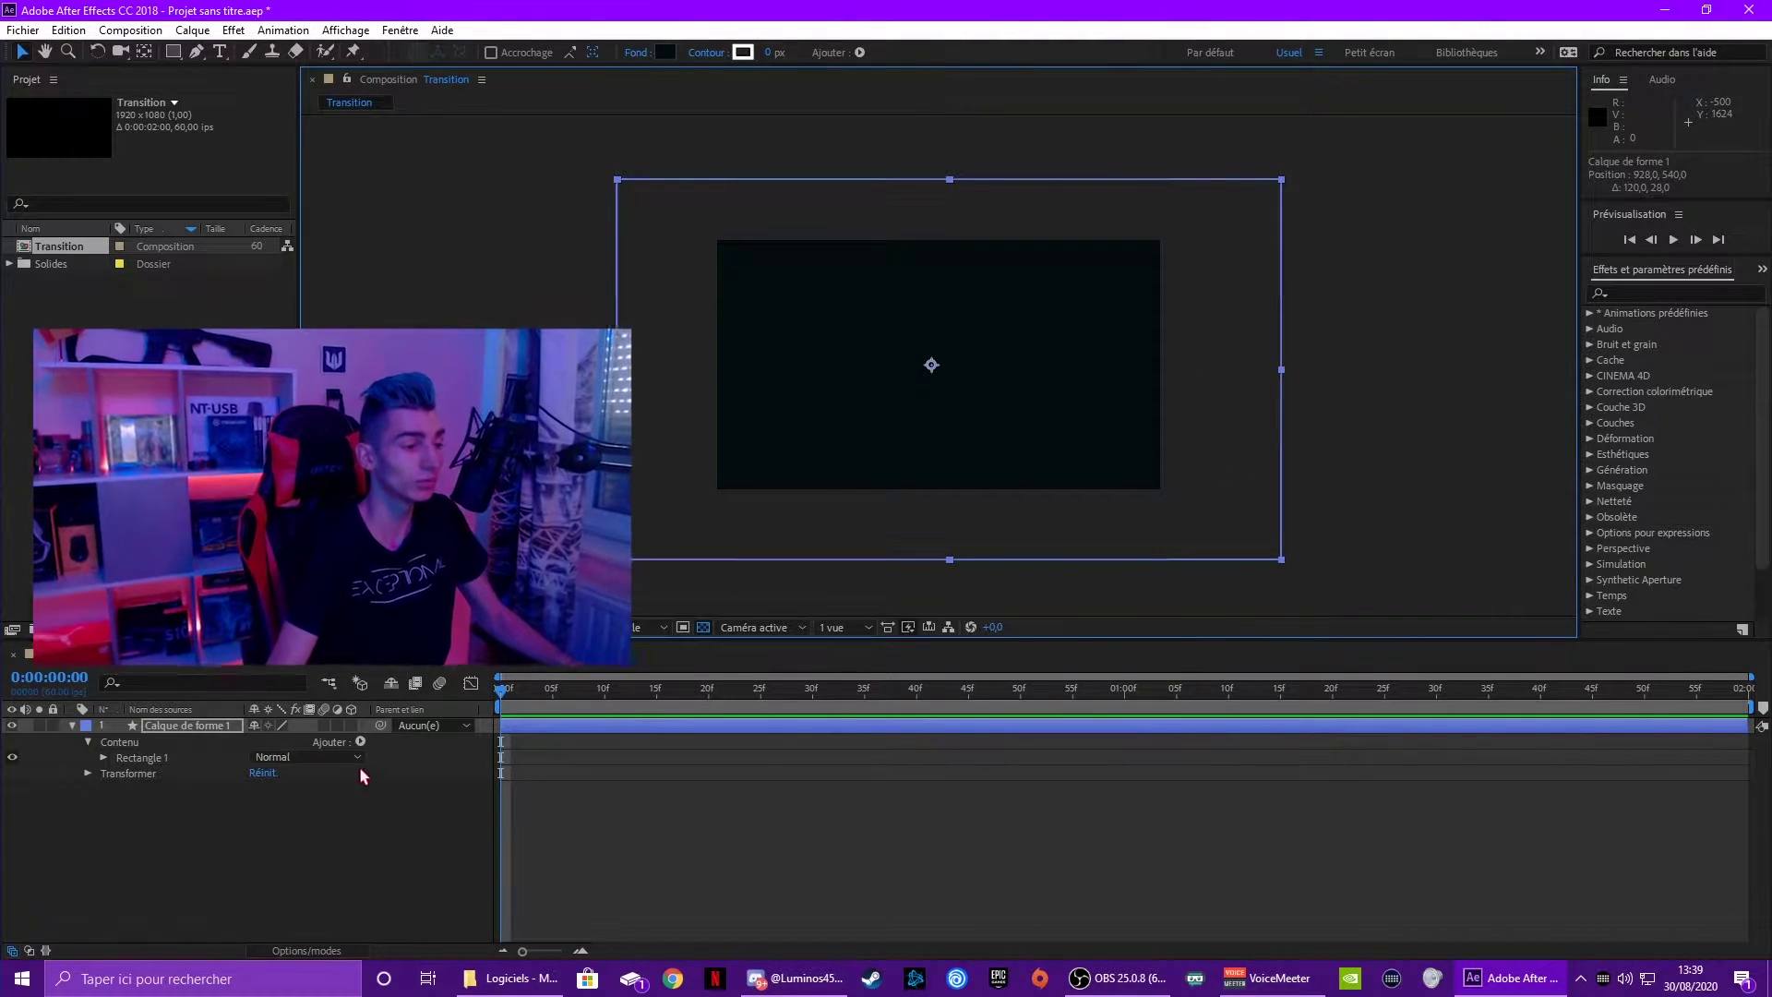
pyautogui.moveTo(987, 482)
pyautogui.mouseDown()
pyautogui.moveTo(787, 480)
pyautogui.moveTo(1030, 470)
pyautogui.mouseUp()
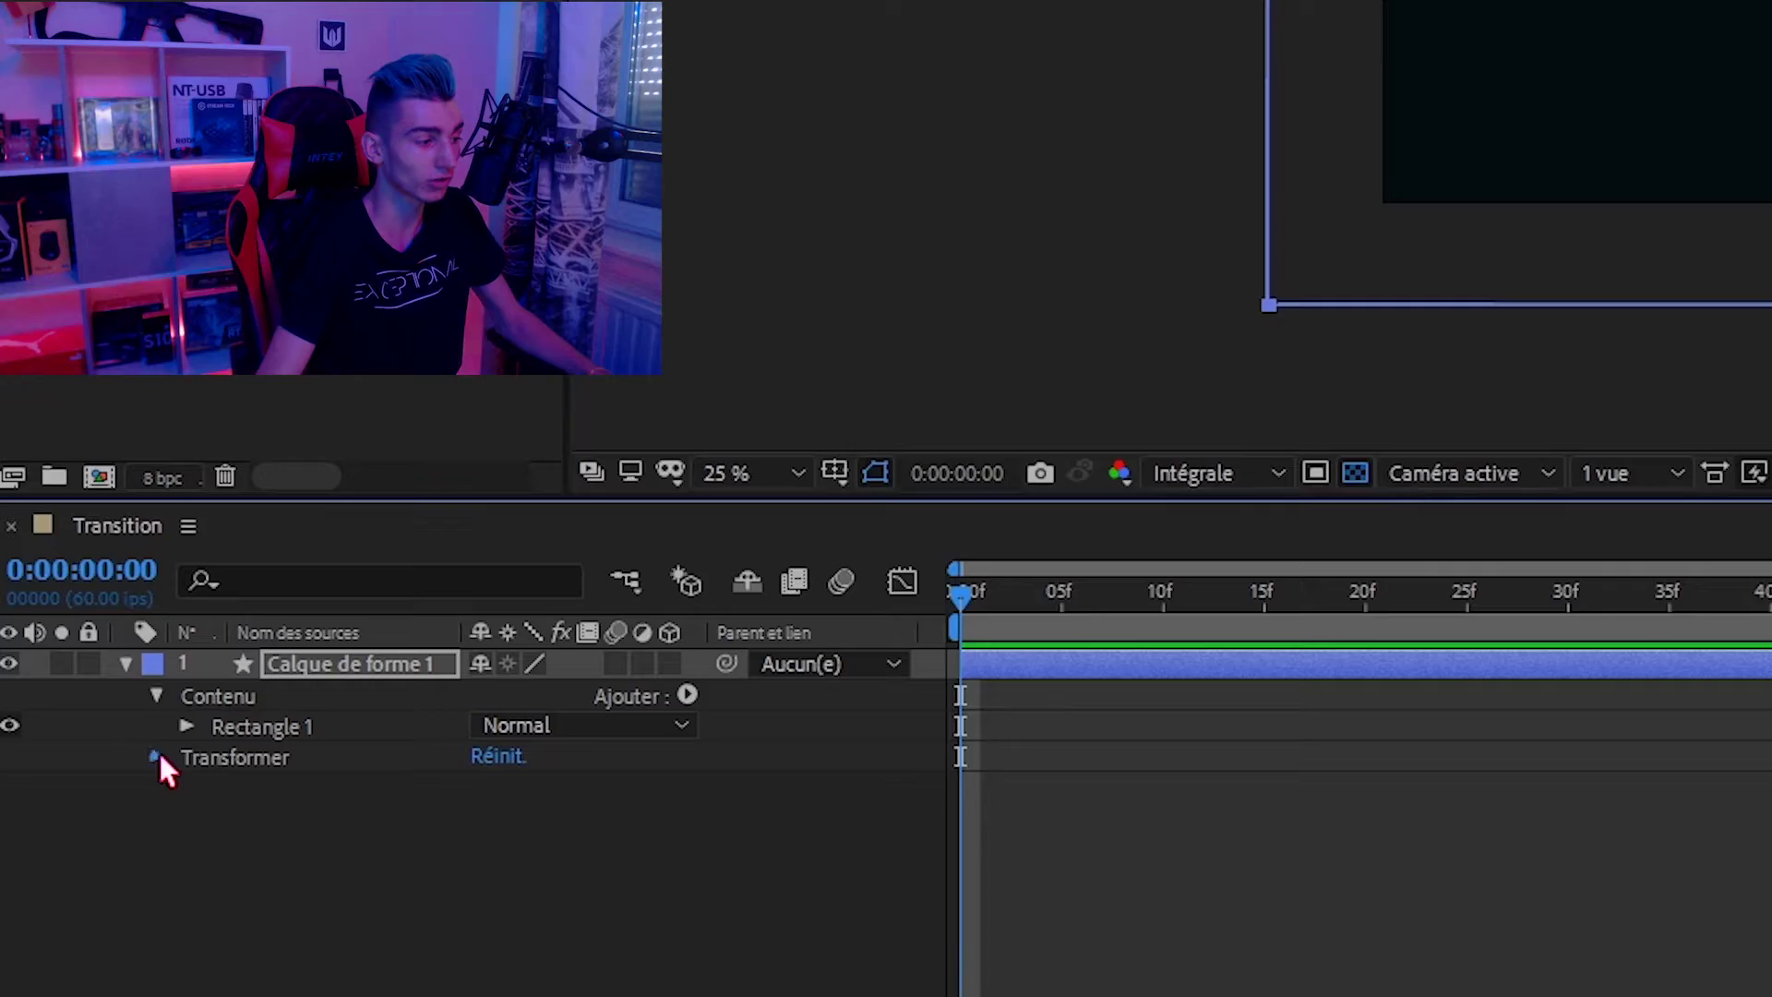
# Set the shape layer's Transform Rotation to -35°, replacing an initial 35° entry.
pyautogui.click(88, 773)
pyautogui.click(88, 773)
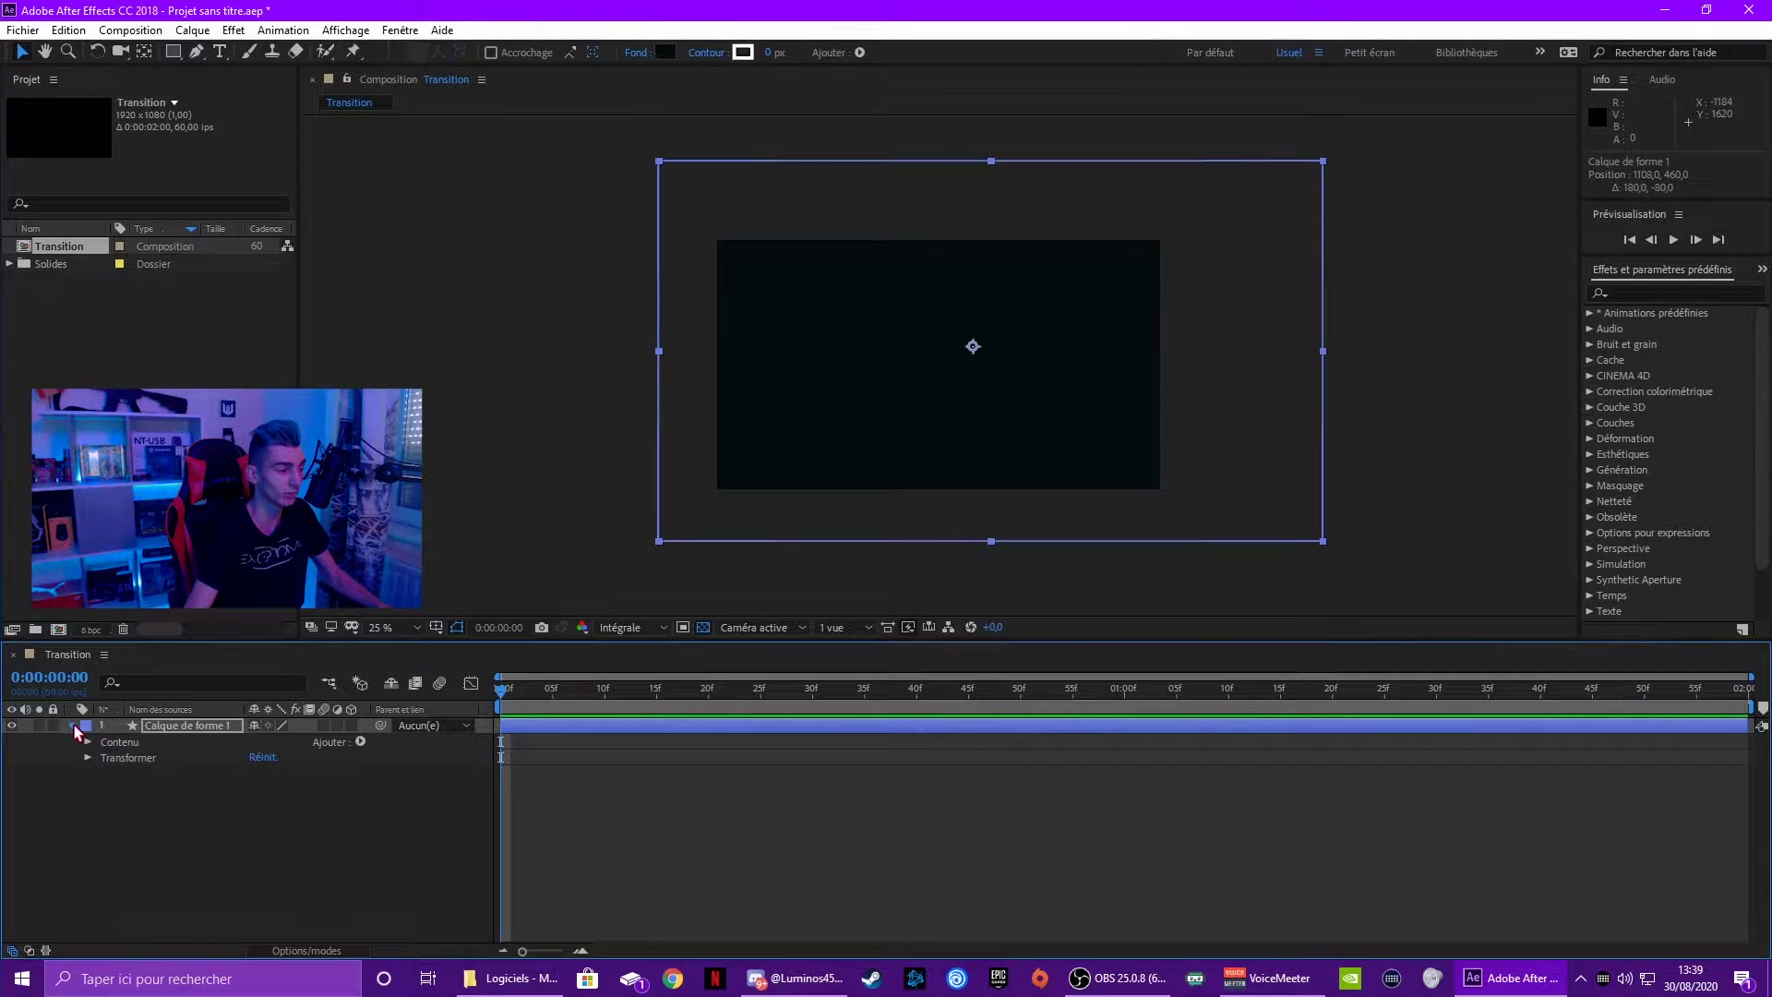
pyautogui.press('p')
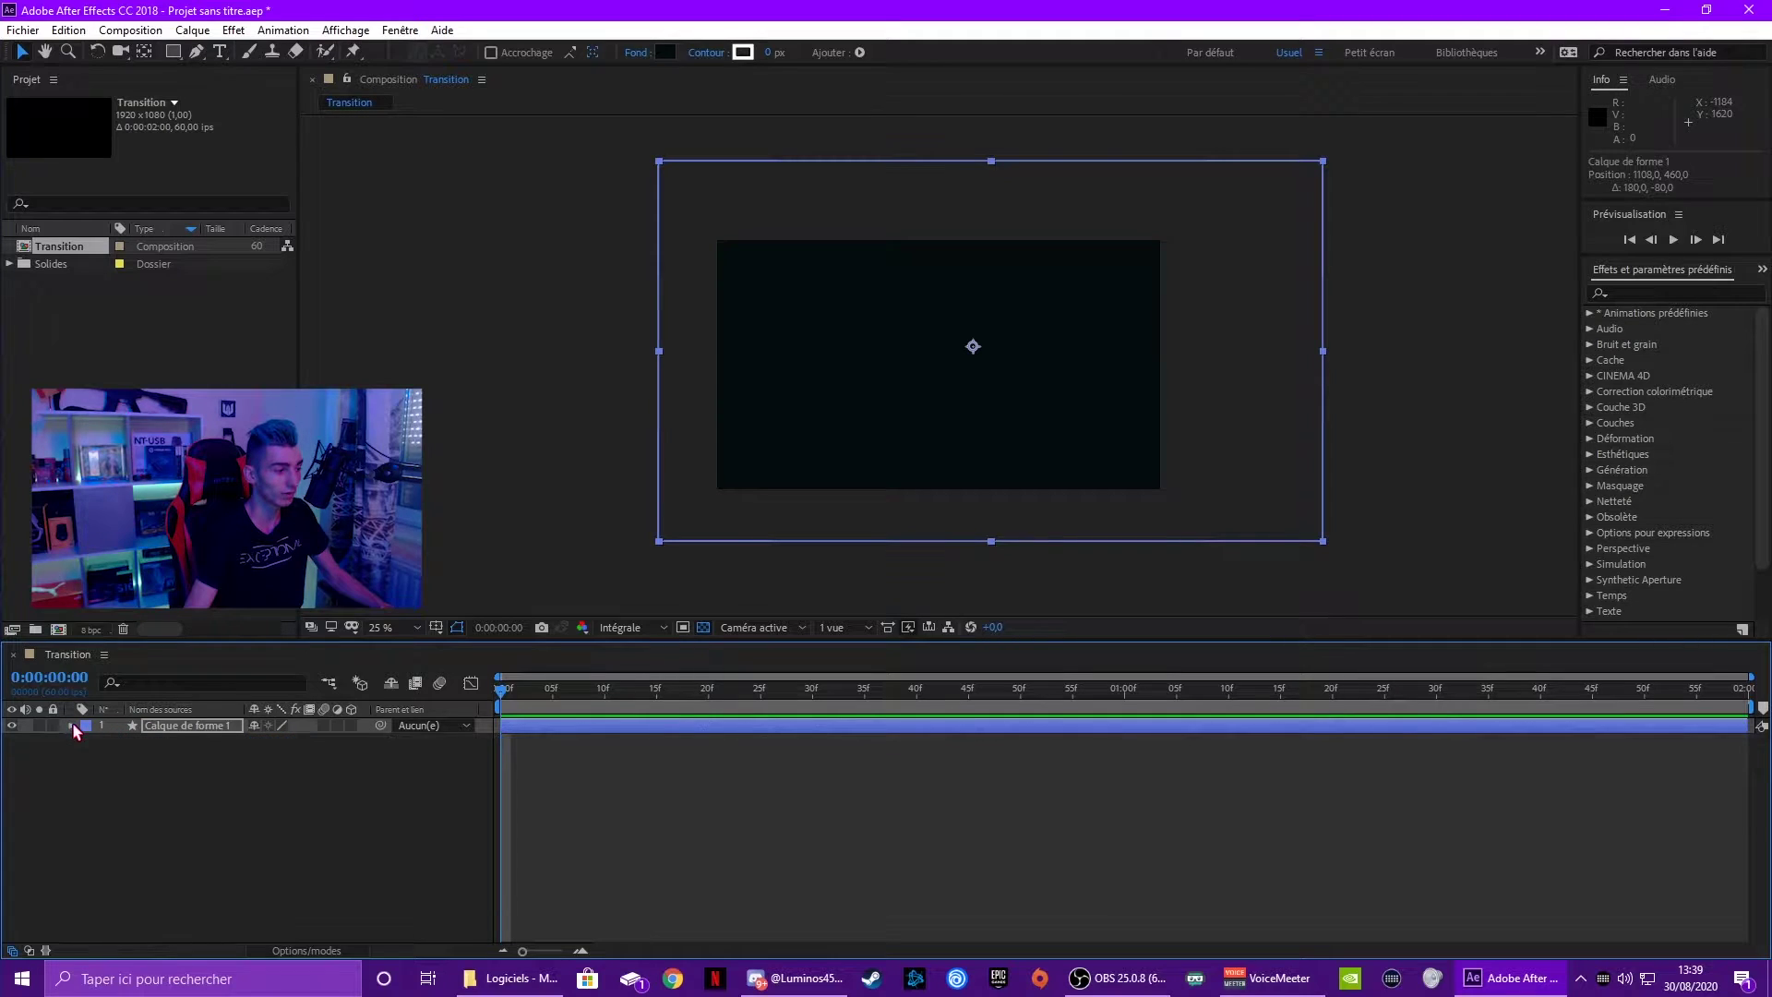
pyautogui.click(74, 726)
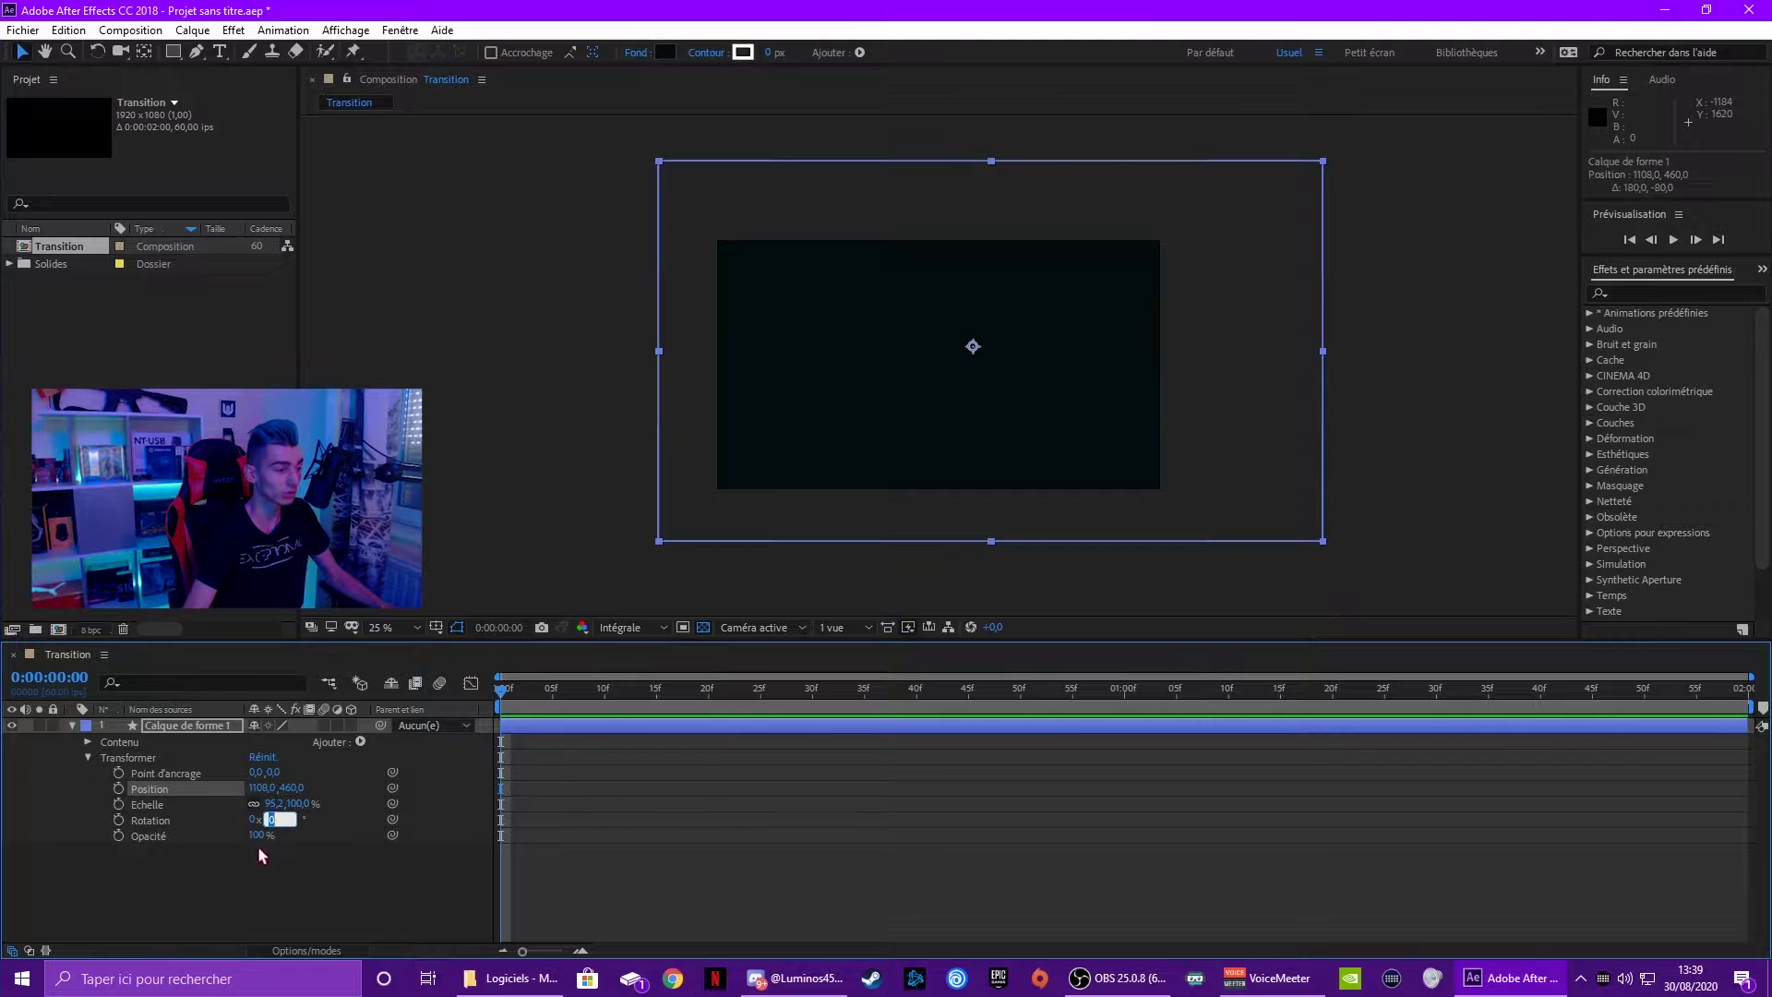
pyautogui.write('35')
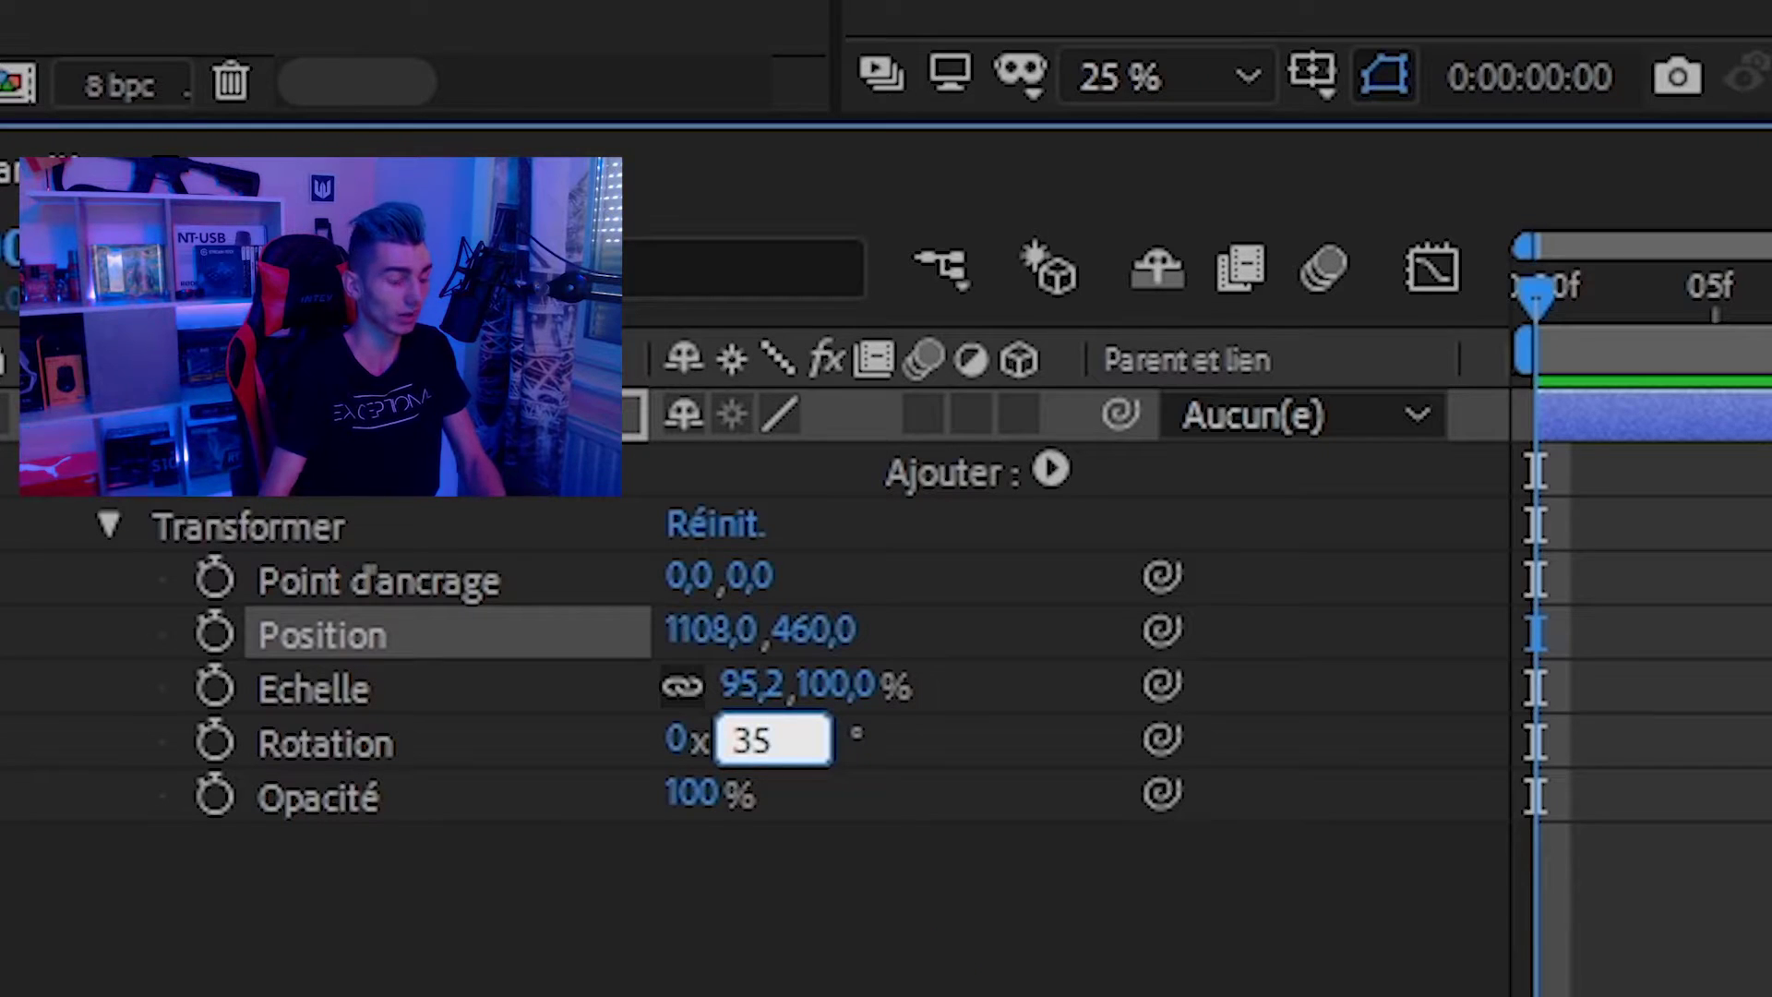
pyautogui.press('Return')
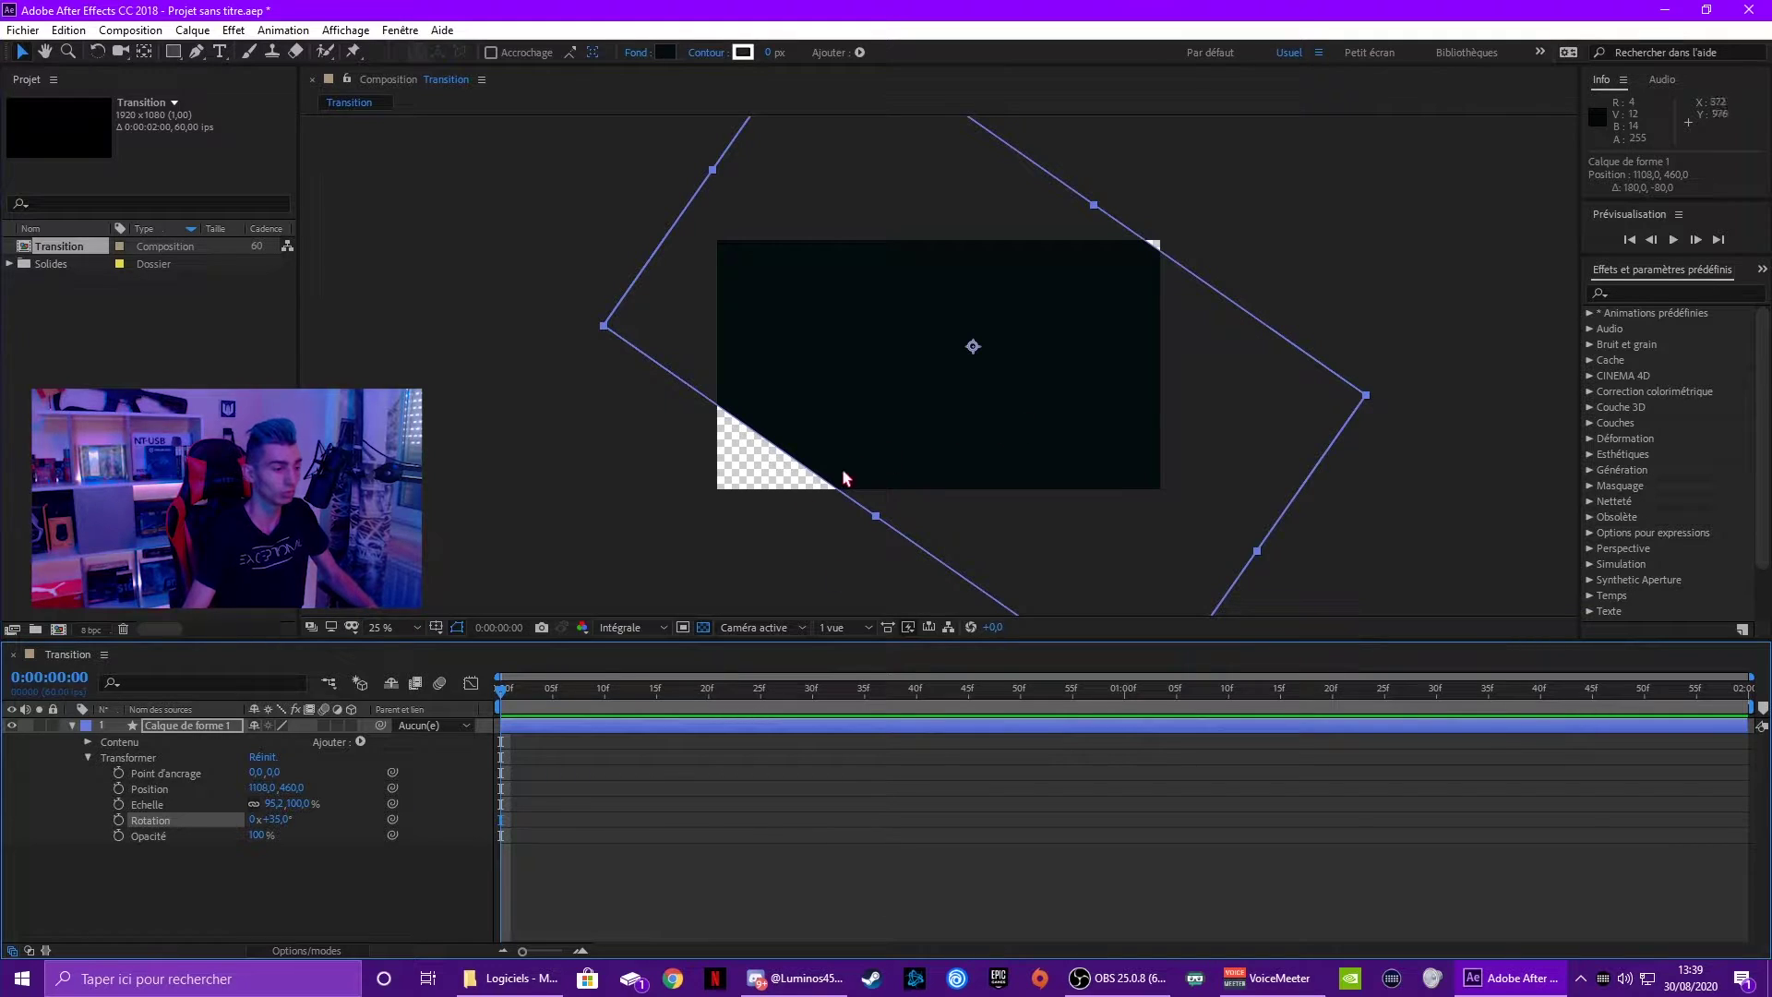
pyautogui.click(282, 819)
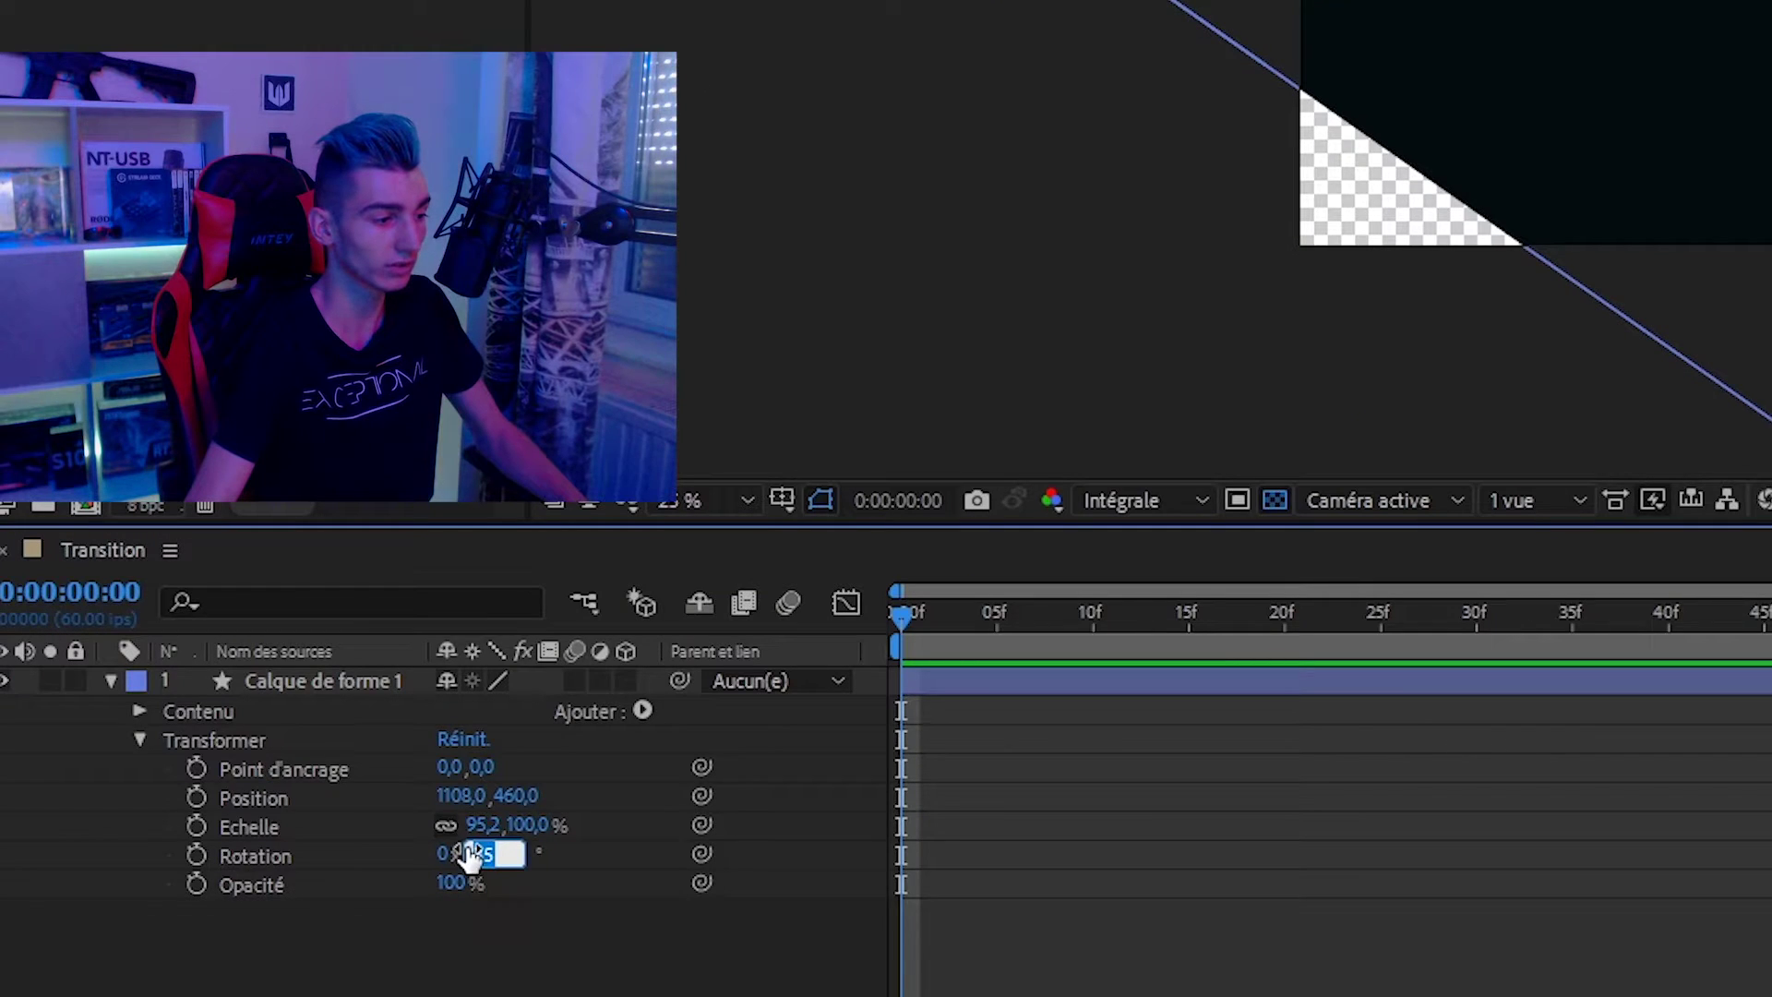
pyautogui.write('-35')
pyautogui.press('Return')
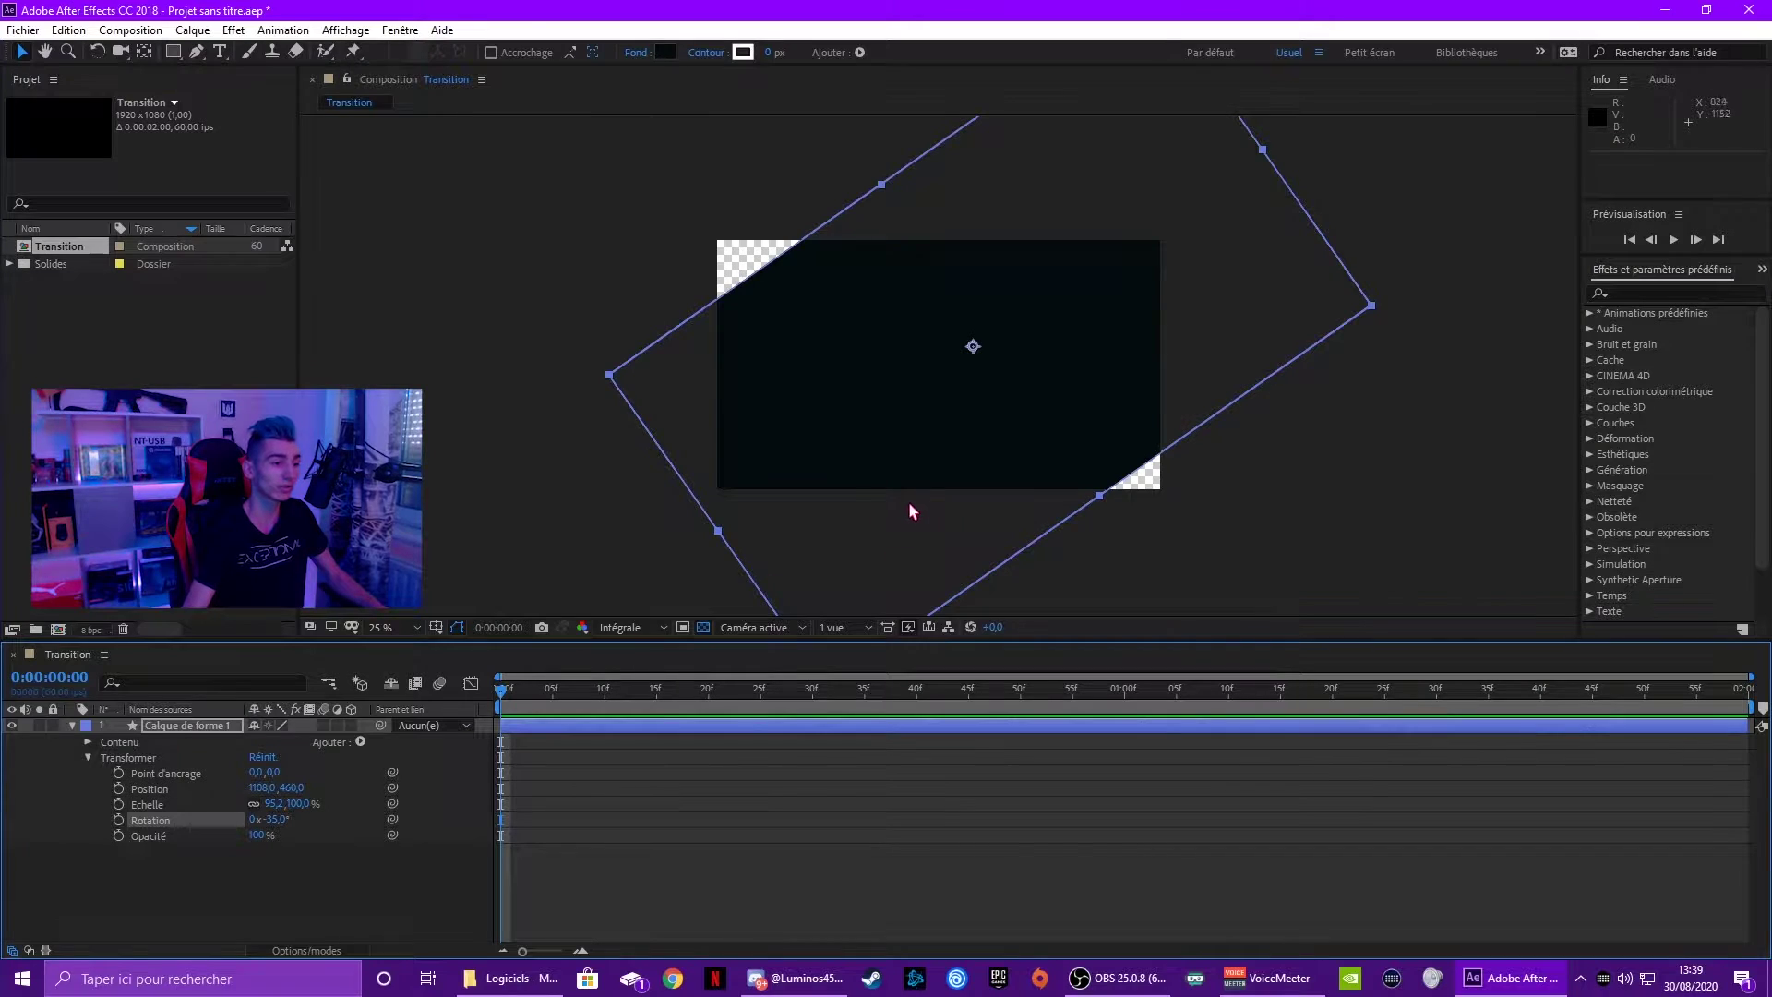
# Scale the rectangle up to 181.2, 138.7% and position it over the frame.
pyautogui.moveTo(910, 510)
pyautogui.mouseDown()
pyautogui.moveTo(483, 413)
pyautogui.moveTo(782, 300)
pyautogui.mouseUp()
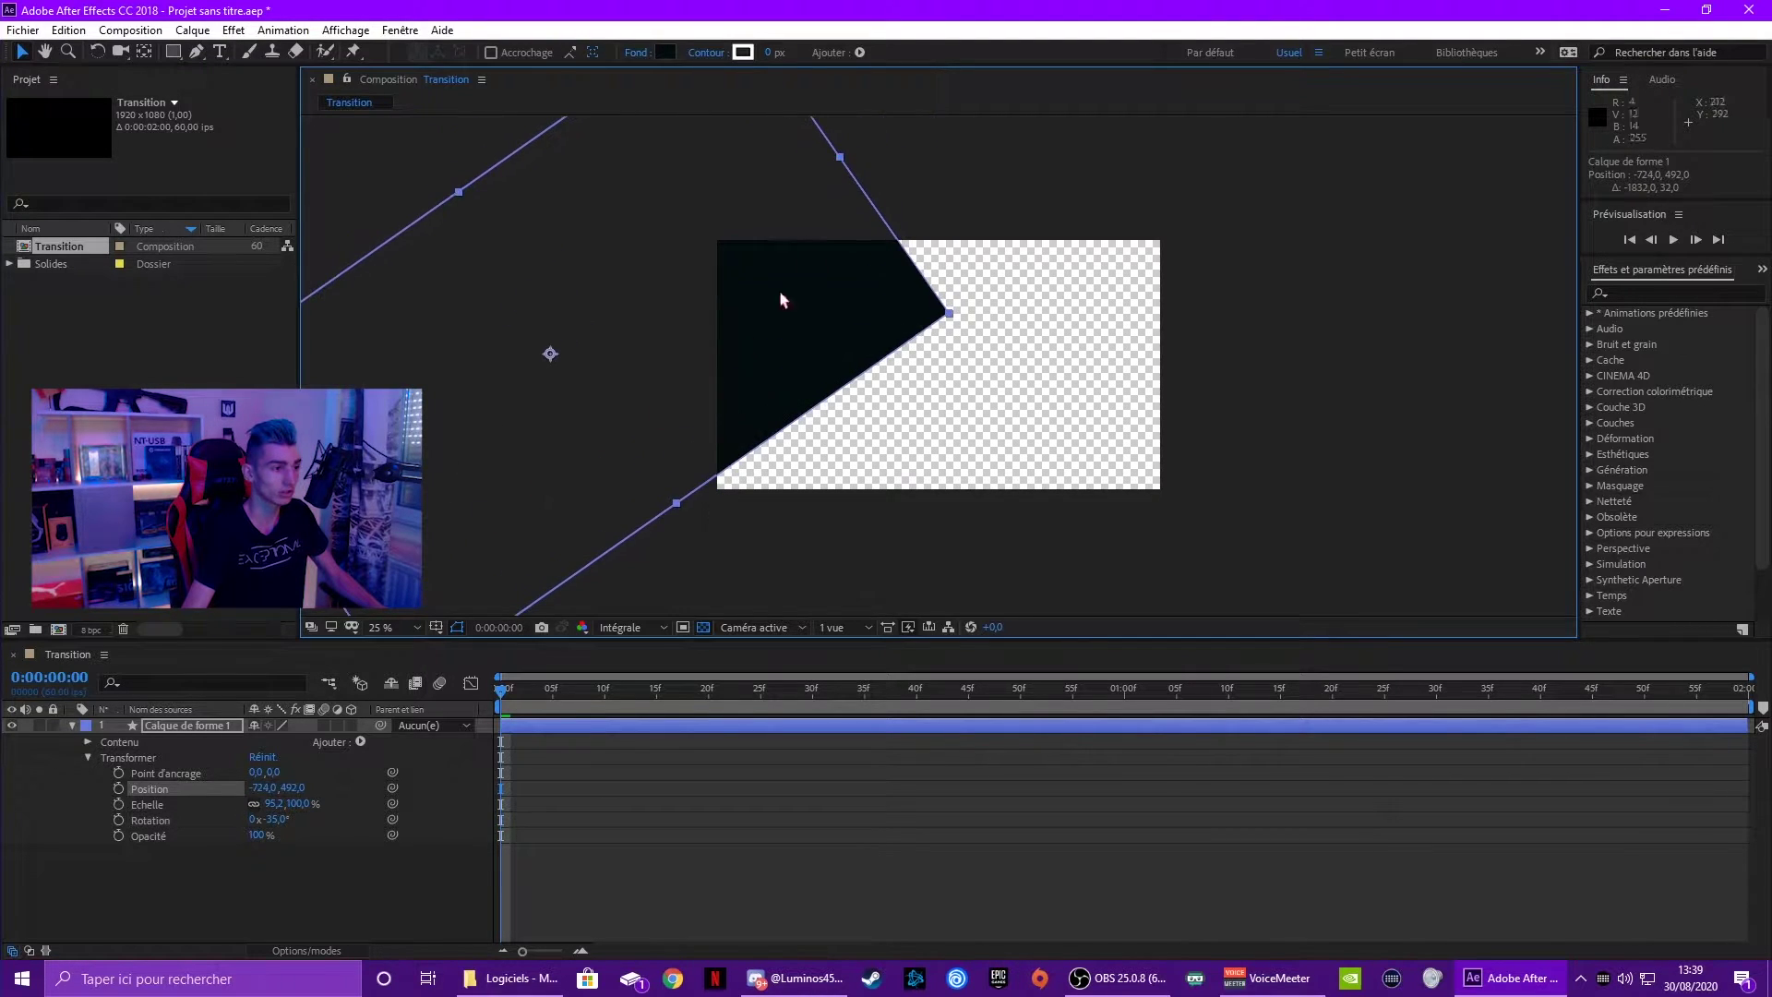
pyautogui.moveTo(839, 157)
pyautogui.mouseDown()
pyautogui.moveTo(1623, 434)
pyautogui.moveTo(699, 180)
pyautogui.moveTo(1131, 277)
pyautogui.moveTo(1198, 344)
pyautogui.mouseUp()
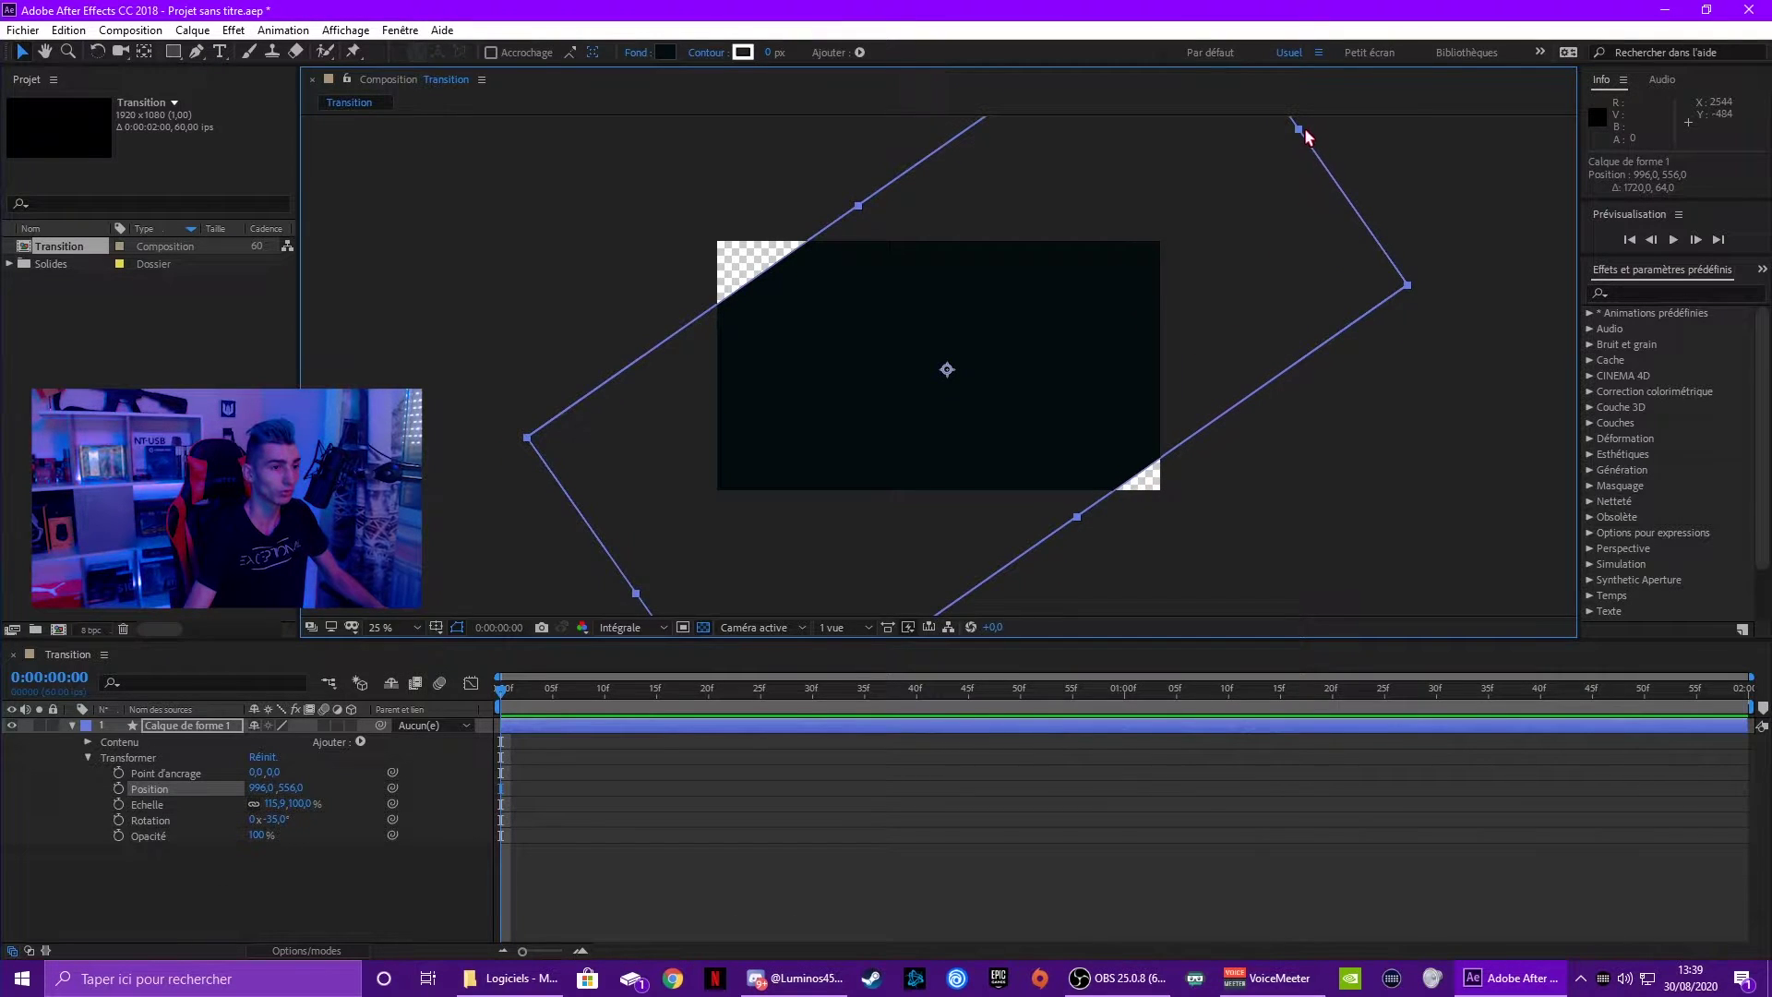
pyautogui.moveTo(1305, 136); pyautogui.dragTo(1290, 151)
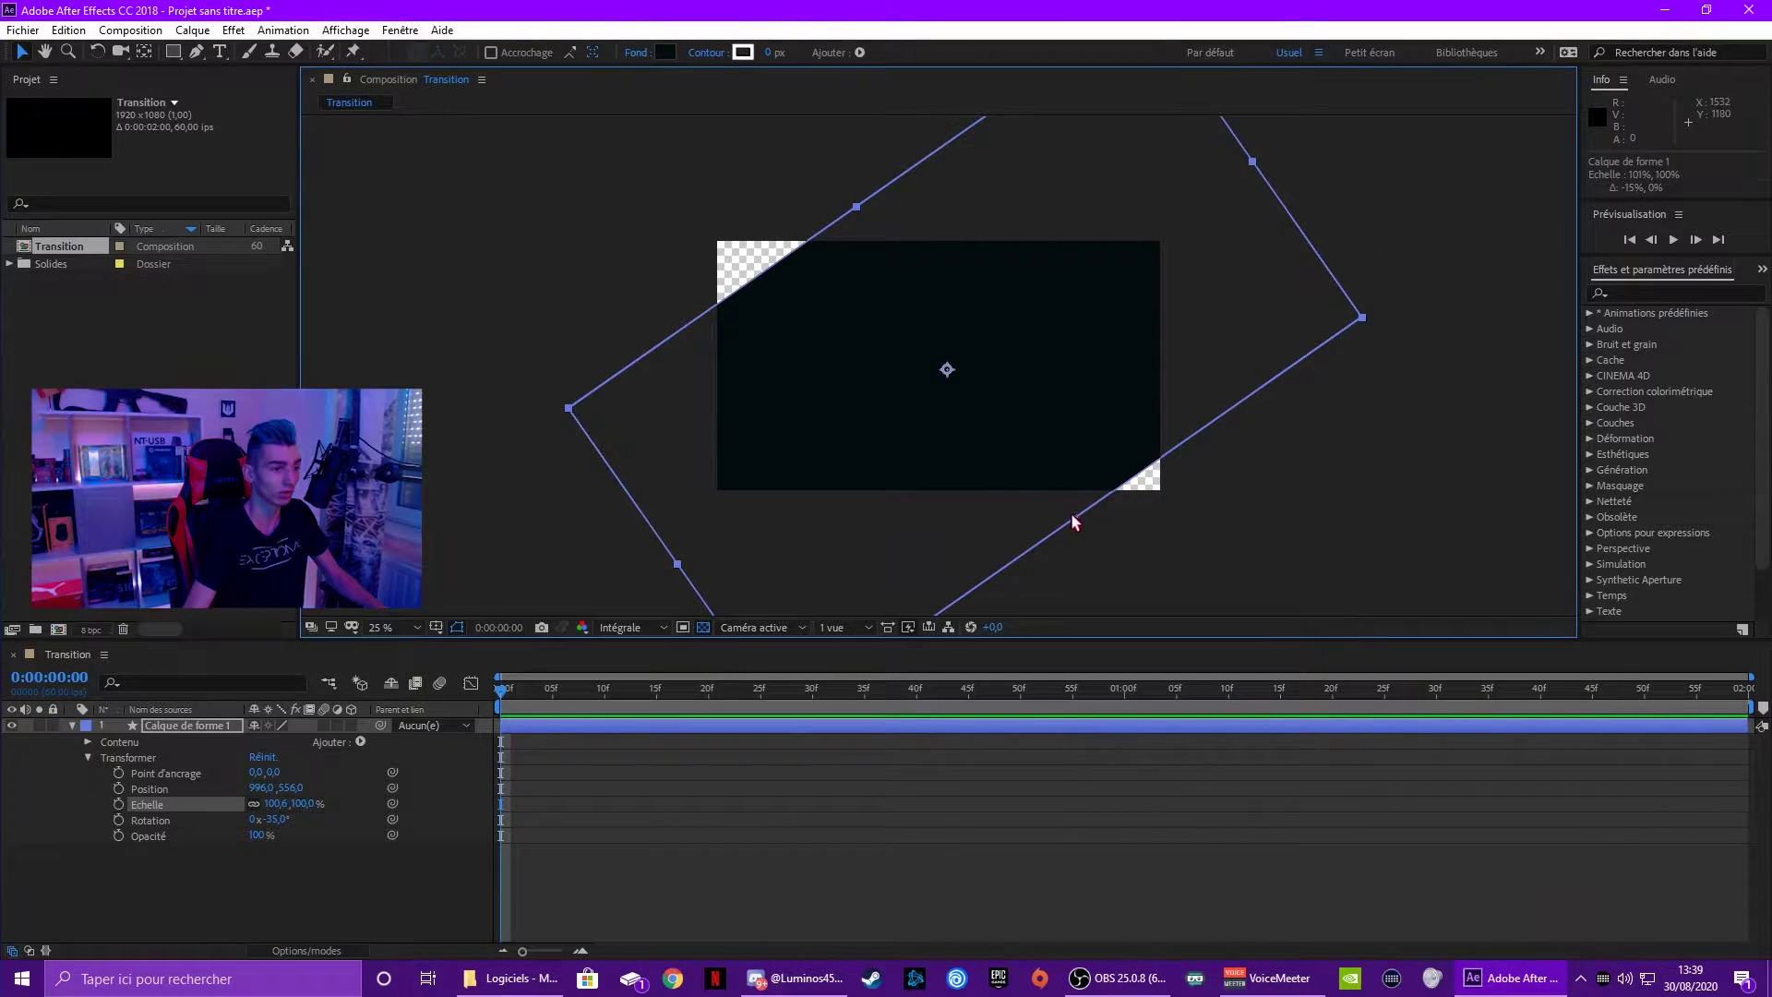
pyautogui.moveTo(1074, 523); pyautogui.dragTo(1131, 574)
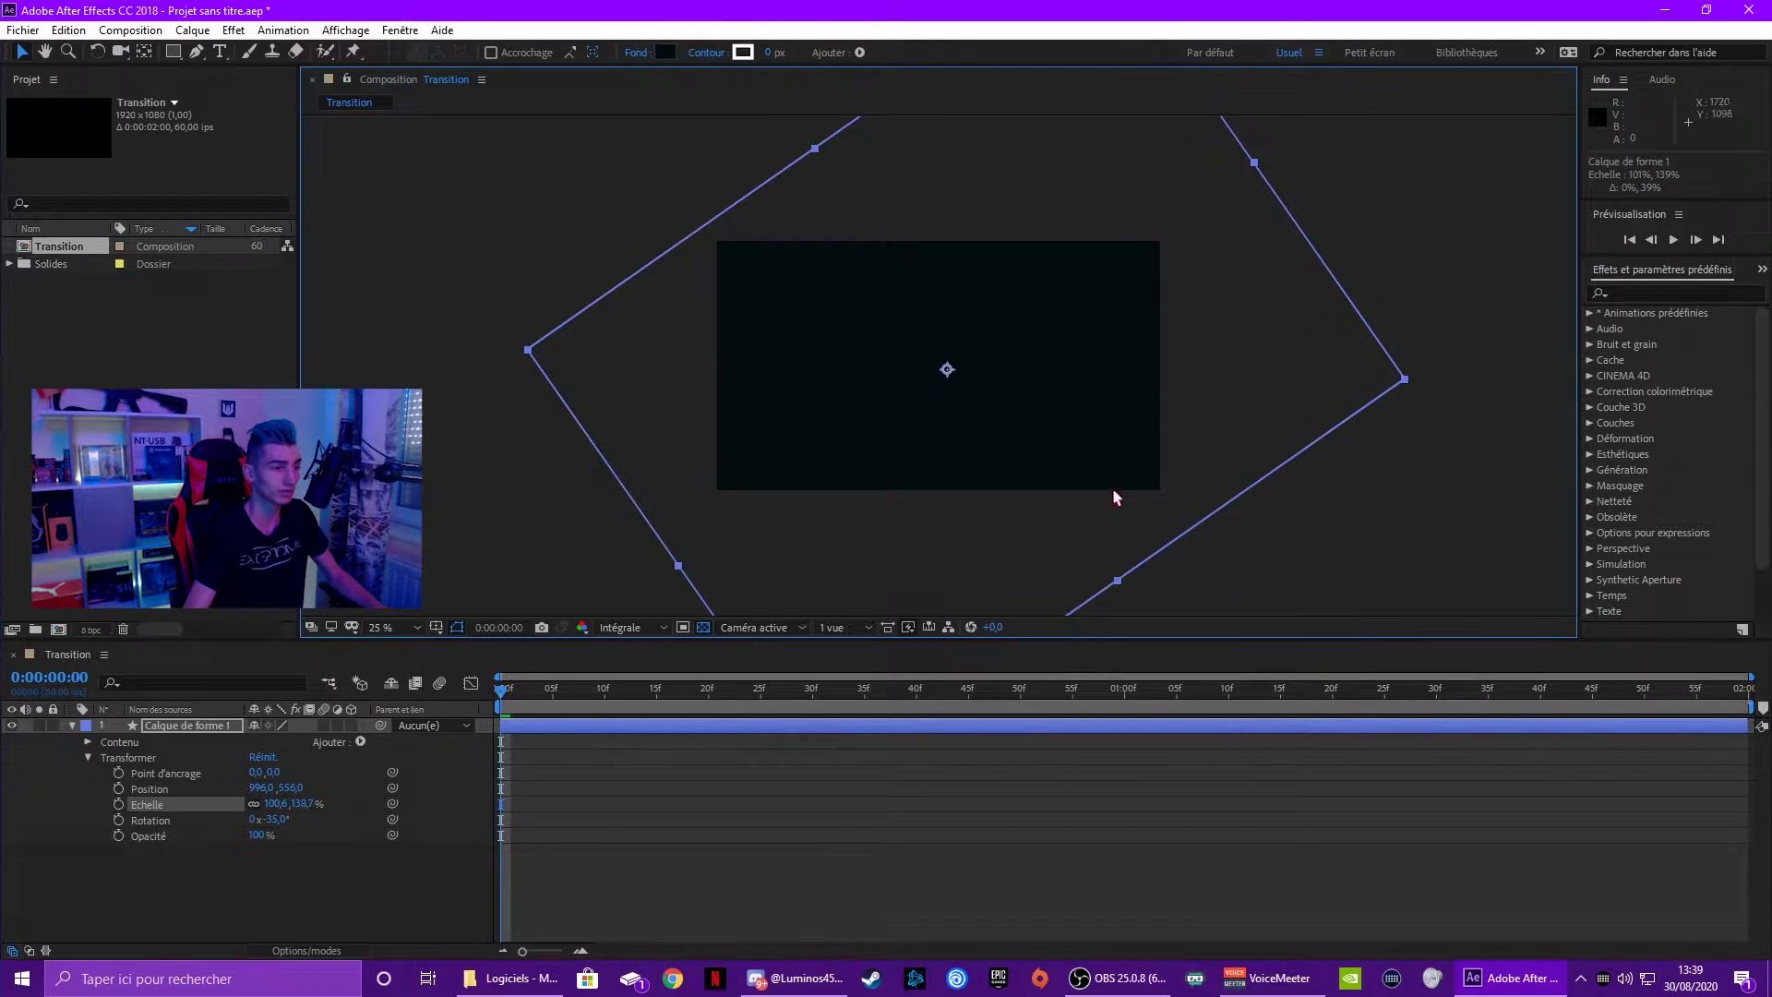
pyautogui.moveTo(1111, 466); pyautogui.dragTo(1104, 464)
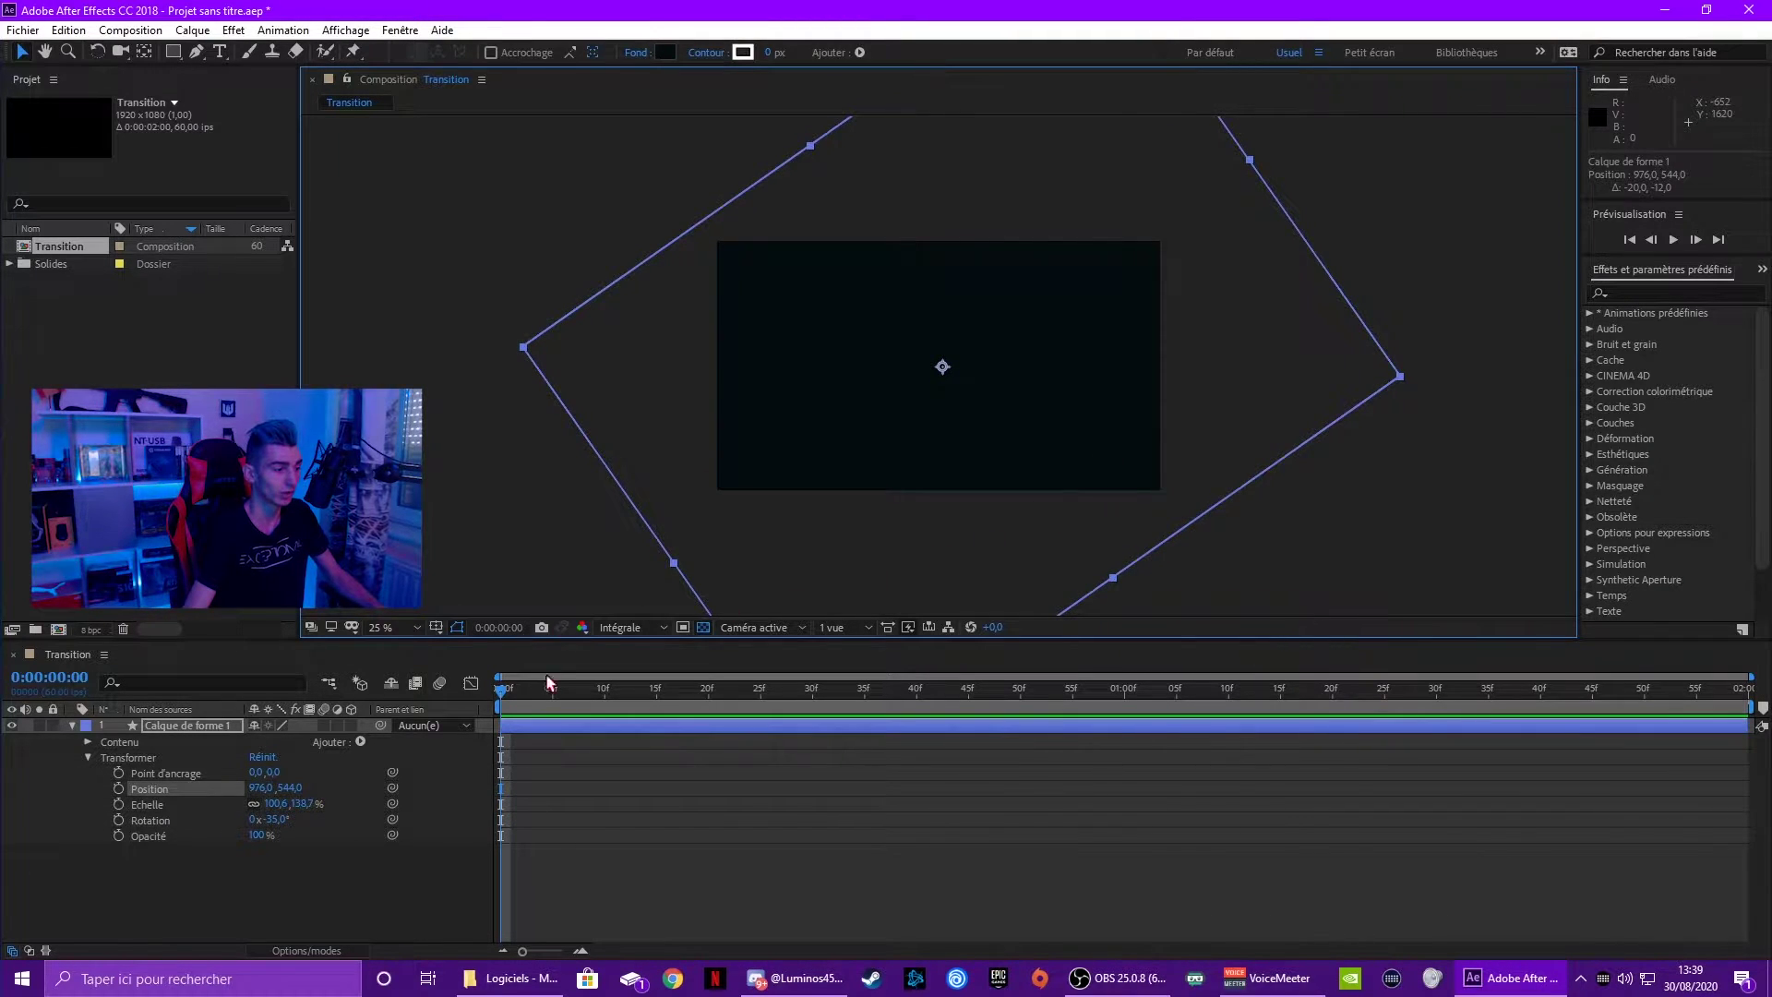
pyautogui.moveTo(1069, 606); pyautogui.dragTo(1061, 605)
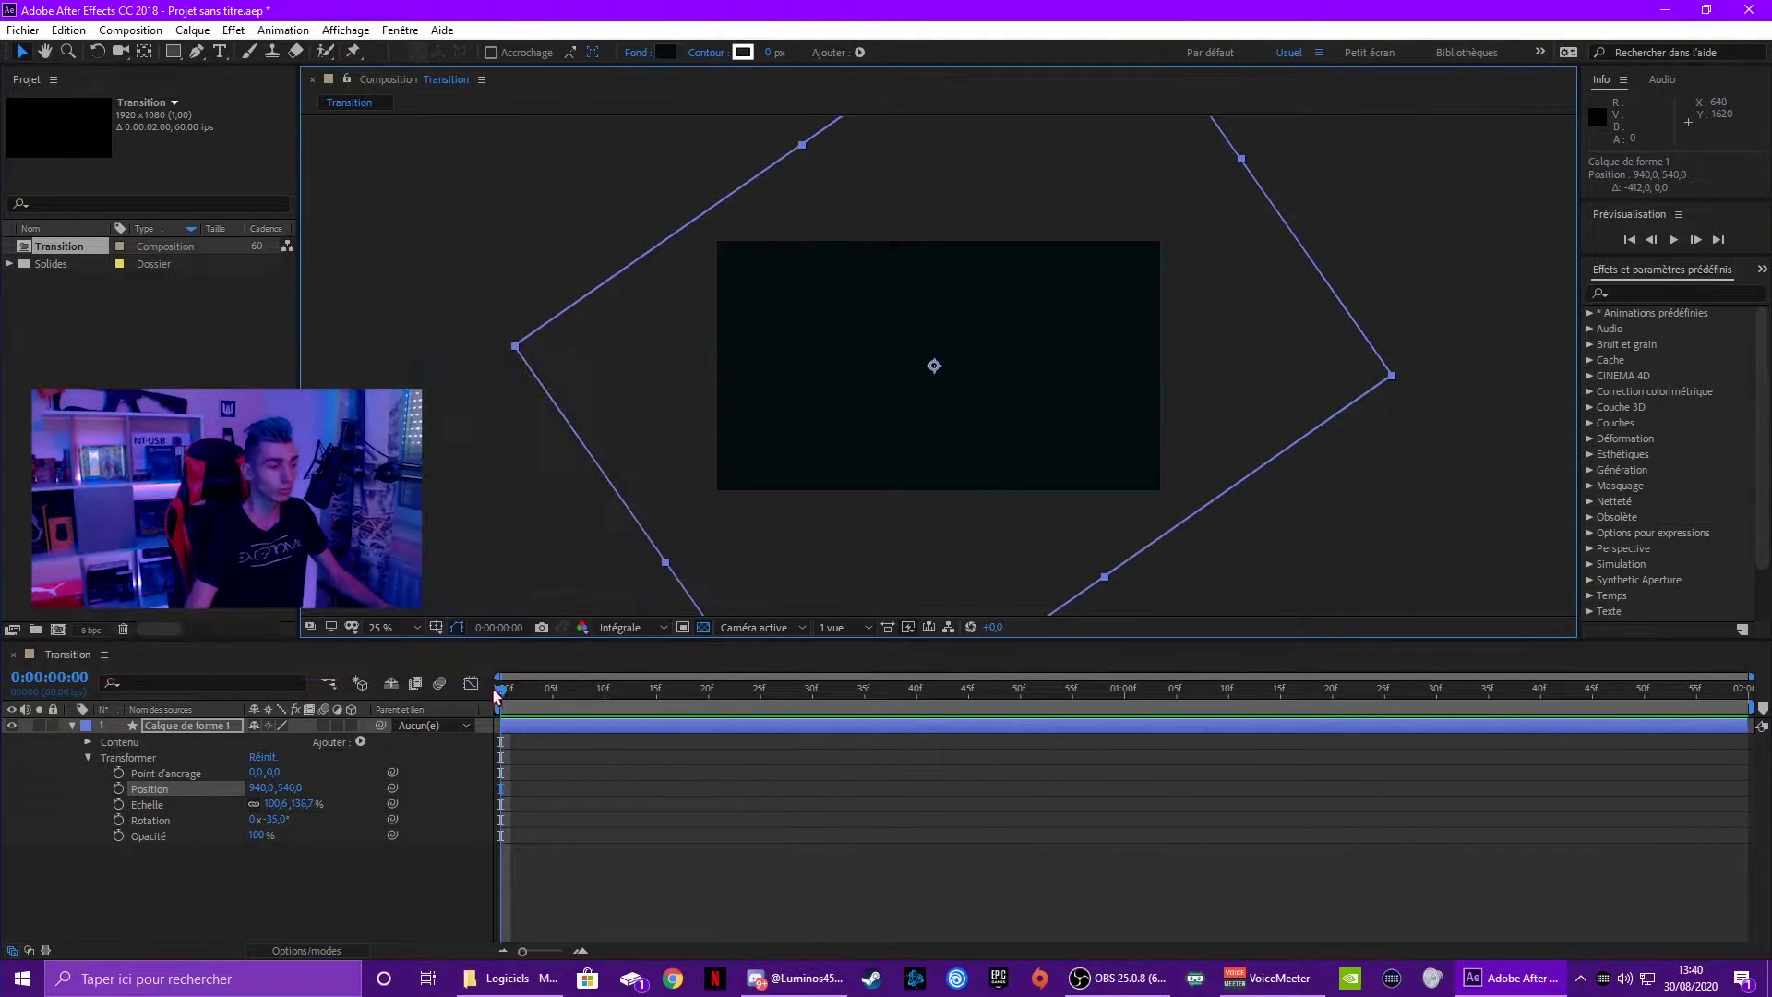
# At frame 5, drag the shape completely off the left edge to -2944, 612.
pyautogui.moveTo(503, 691); pyautogui.dragTo(554, 692)
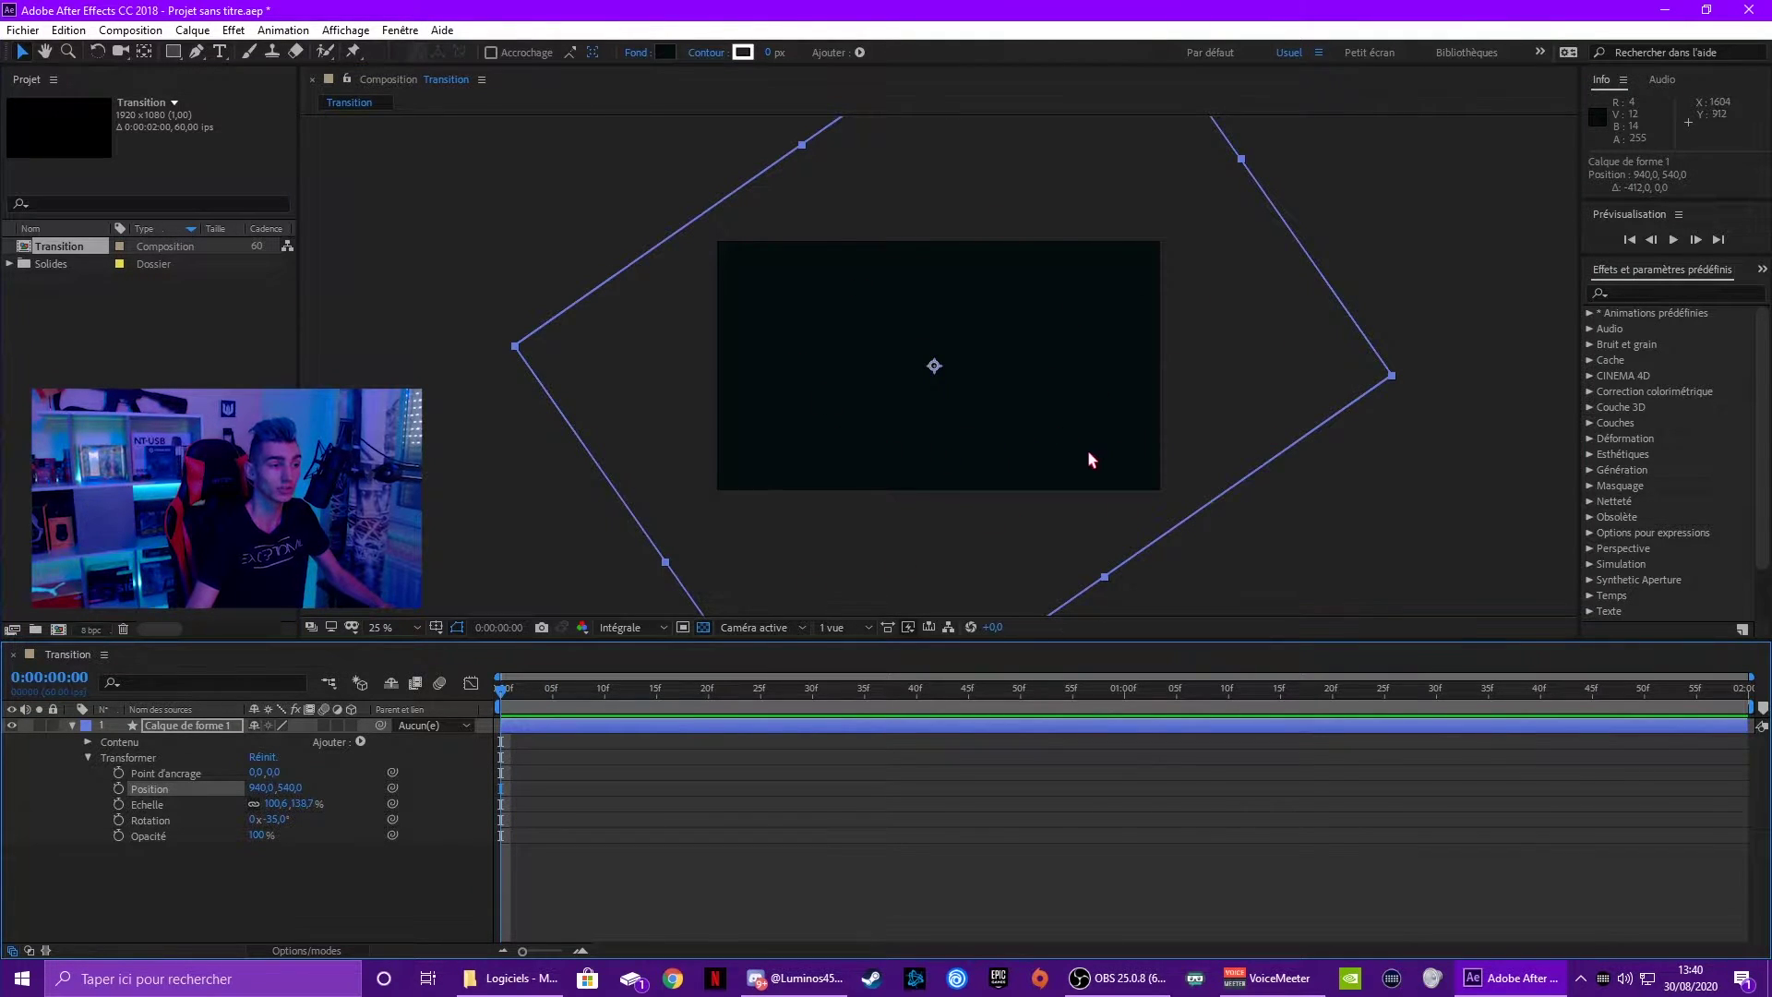
pyautogui.moveTo(1089, 453)
pyautogui.mouseDown()
pyautogui.moveTo(900, 431)
pyautogui.moveTo(963, 473)
pyautogui.mouseUp()
pyautogui.moveTo(1097, 191); pyautogui.dragTo(1400, 75)
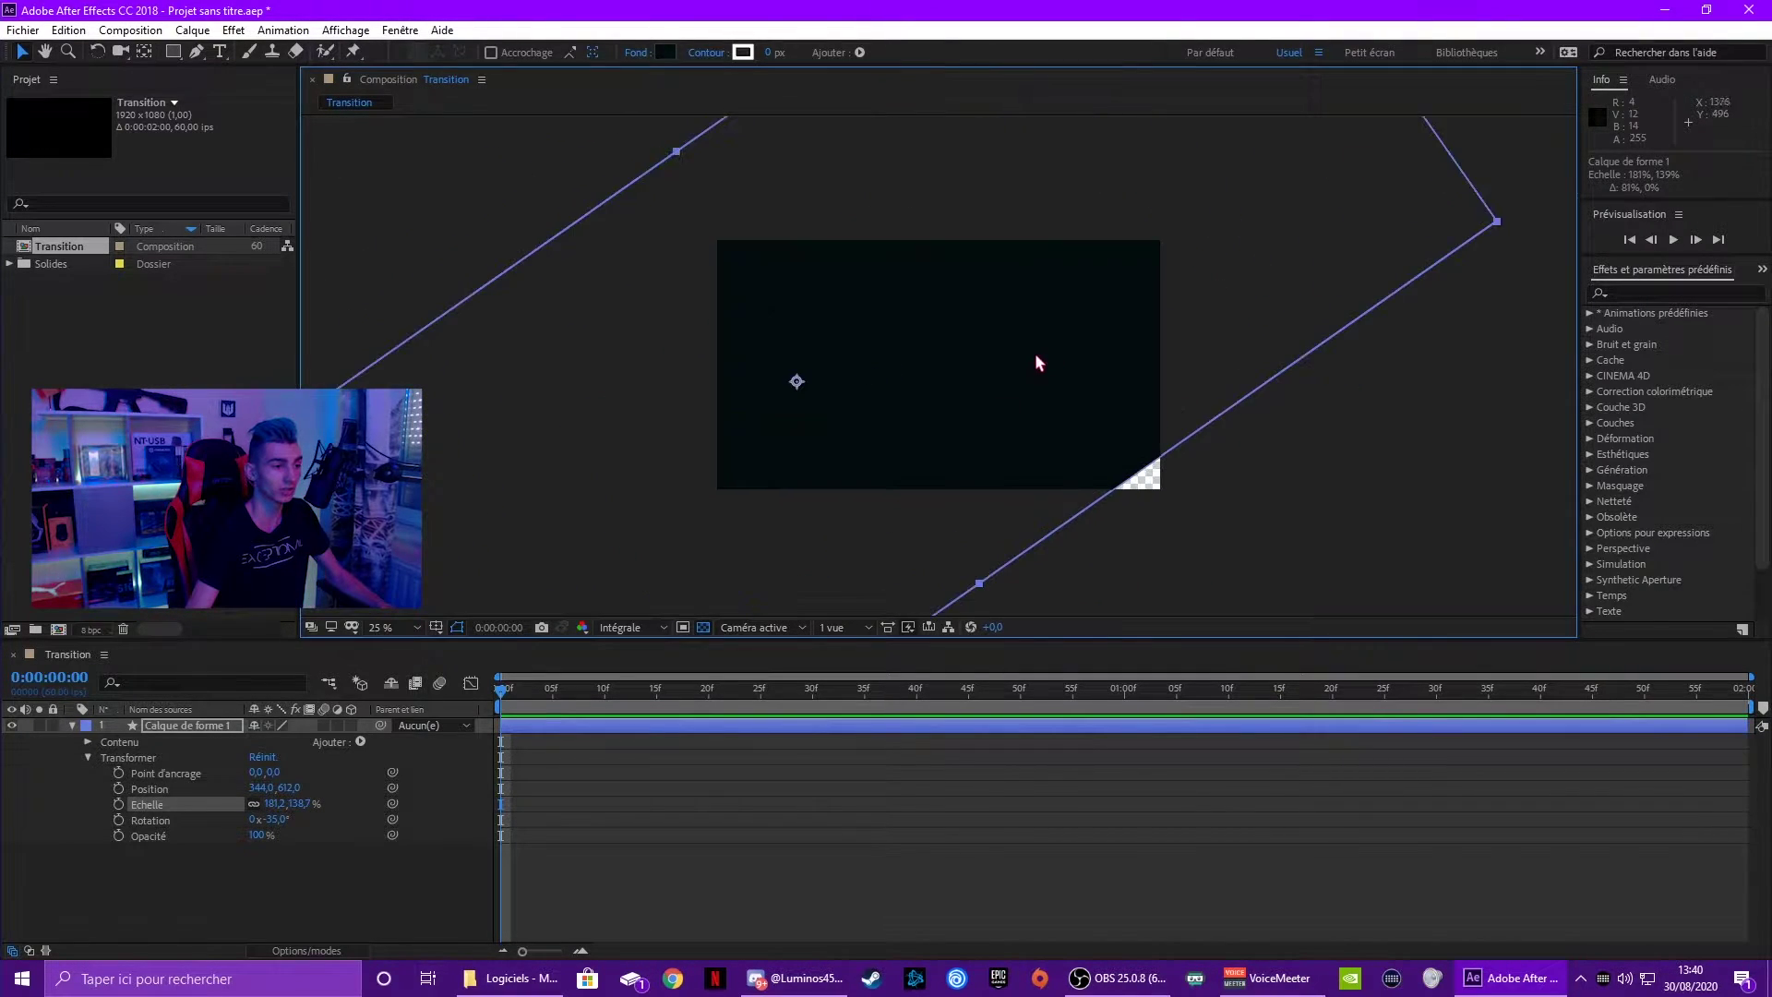
pyautogui.moveTo(1079, 381)
pyautogui.mouseDown()
pyautogui.moveTo(703, 204)
pyautogui.moveTo(1211, 407)
pyautogui.moveTo(1209, 355)
pyautogui.moveTo(399, 278)
pyautogui.moveTo(1280, 327)
pyautogui.moveTo(318, 263)
pyautogui.mouseUp()
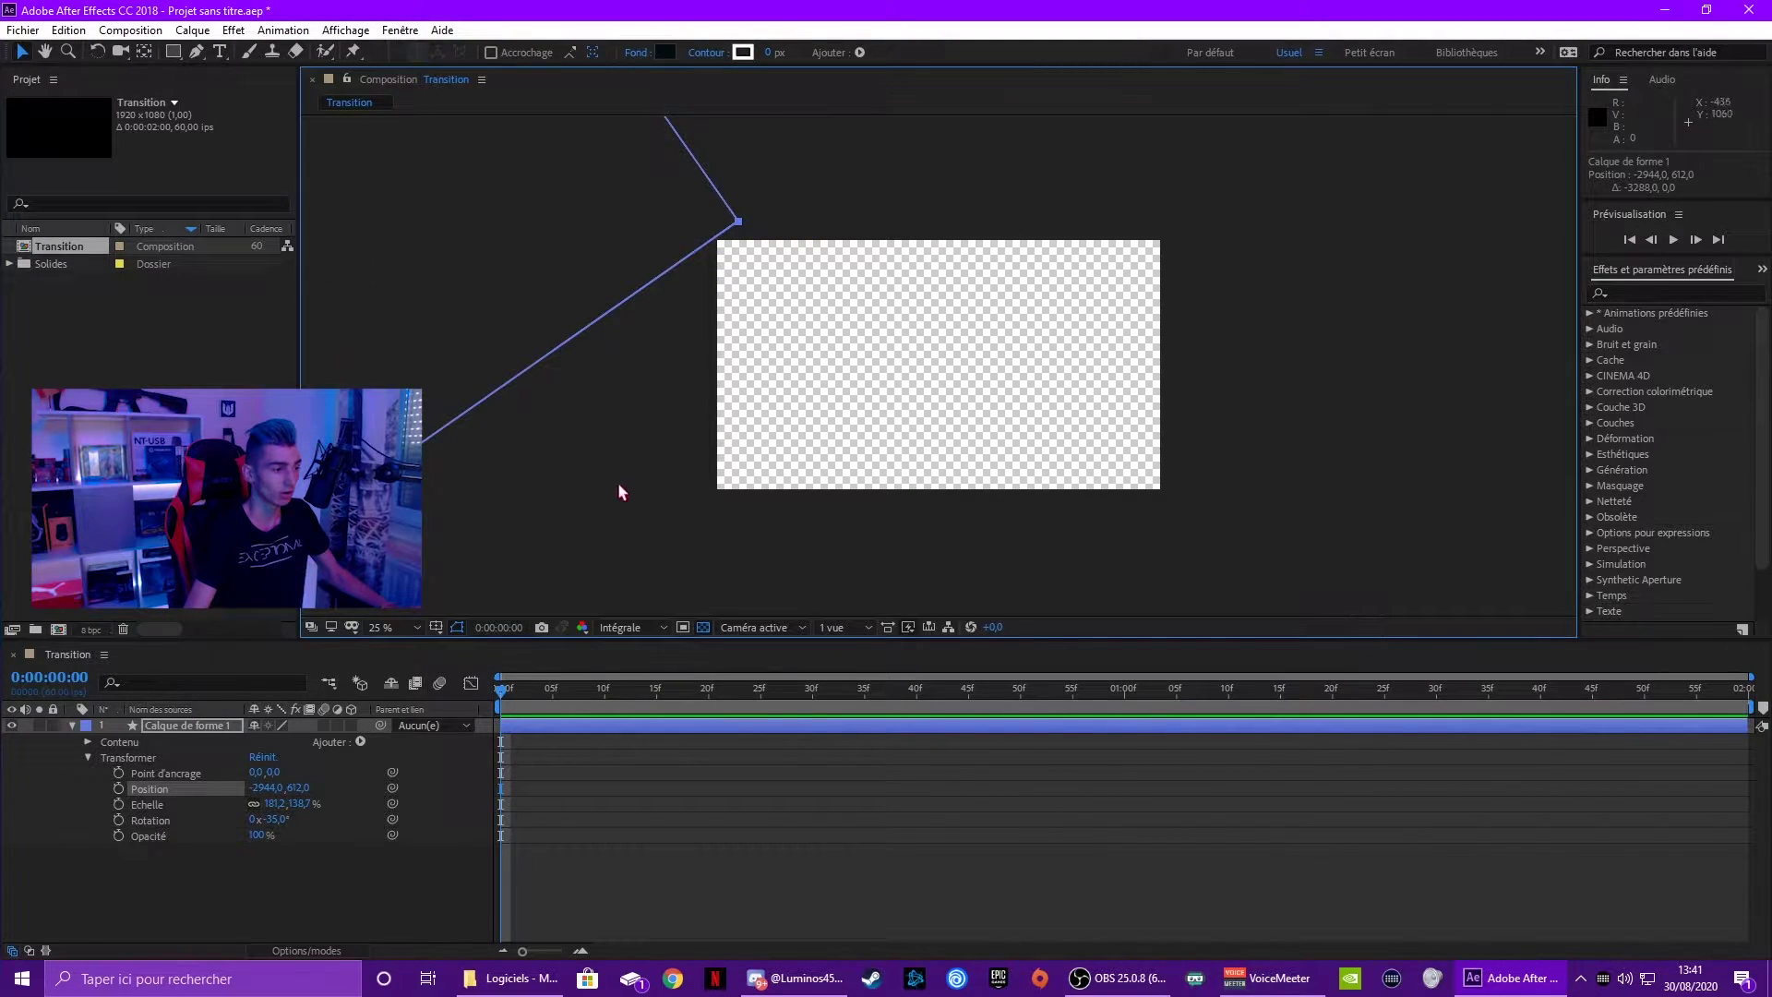
# Zoom out and set the first Position keyframe with the shape off-frame left.
pyautogui.press(',')
pyautogui.press(',')
pyautogui.press('.')
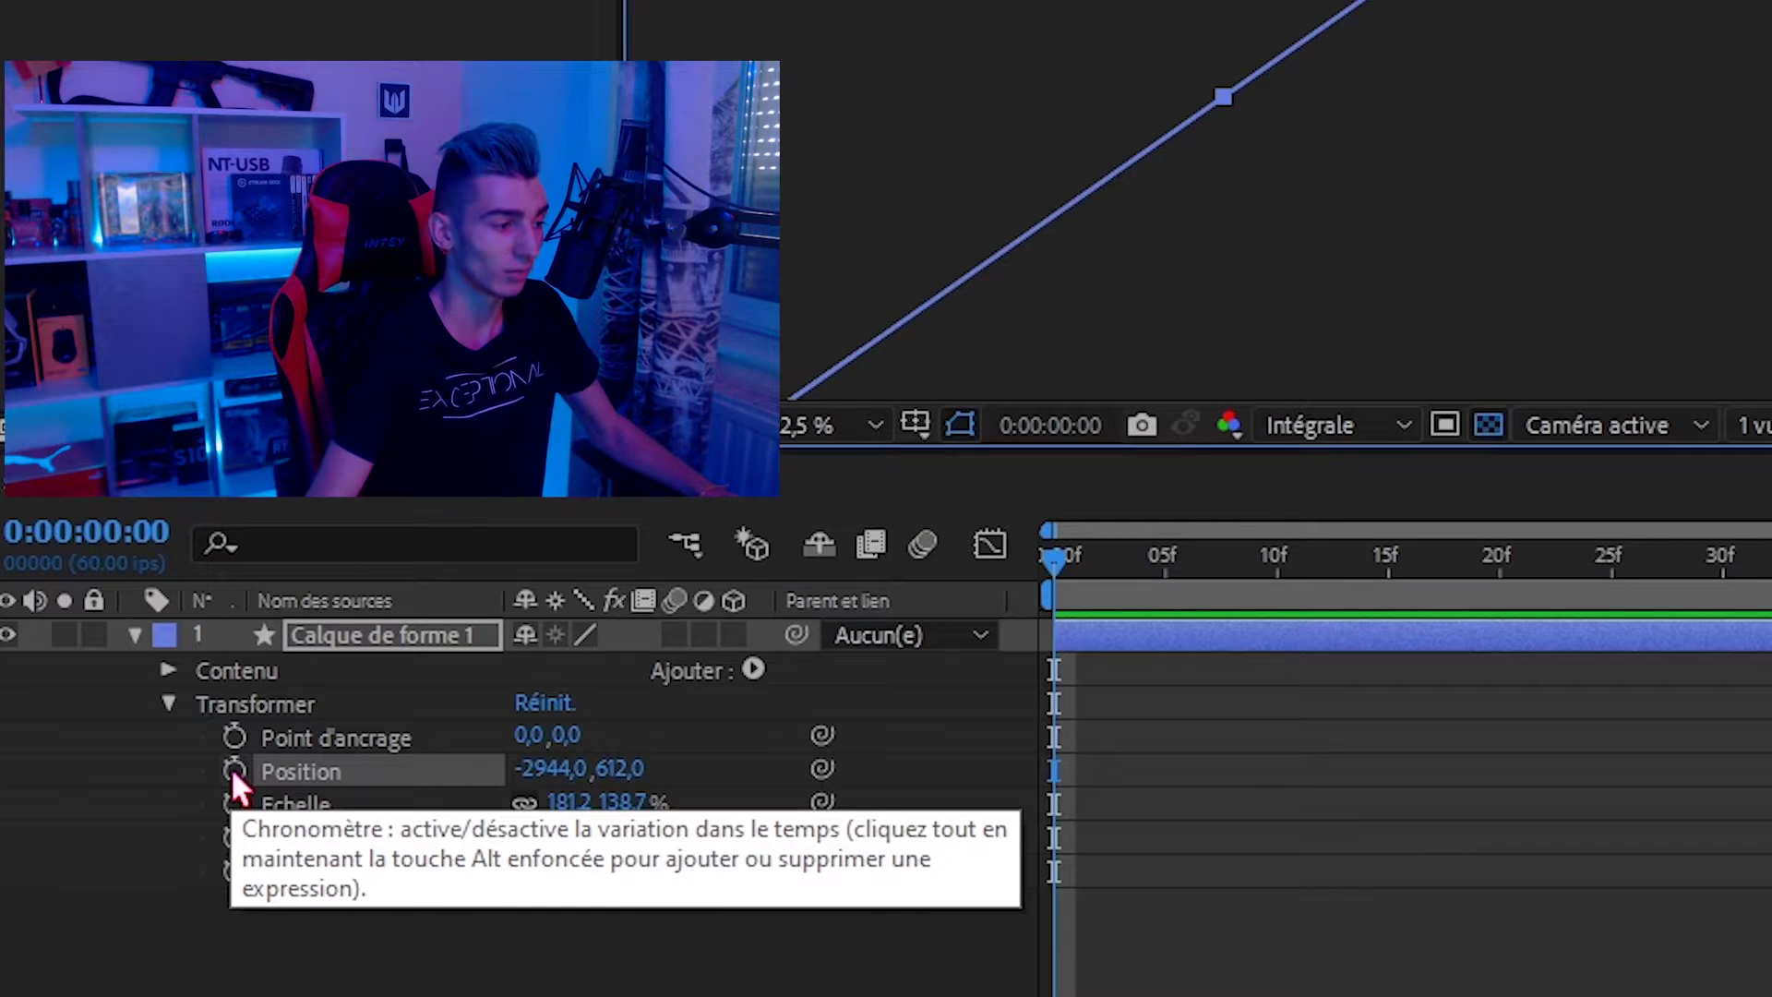
pyautogui.click(119, 790)
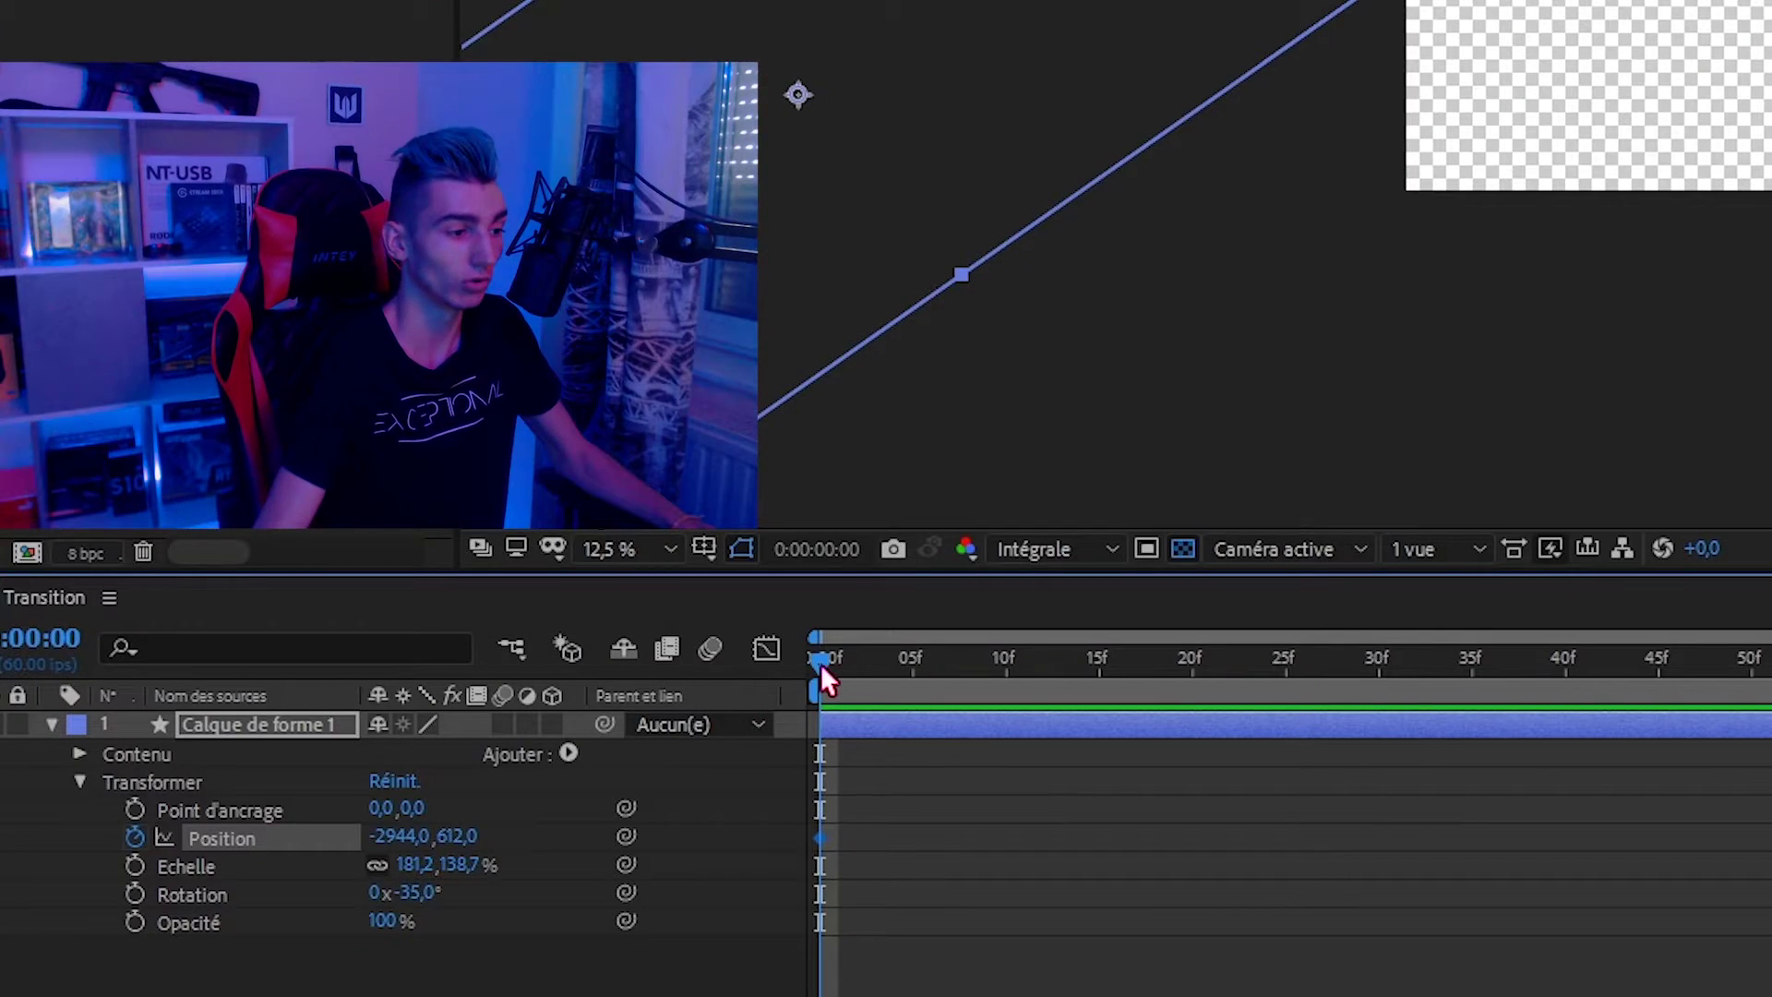
# At frame 56, slide the shape over the comp to 936, 612, adding a keyframe.
pyautogui.moveTo(500, 690); pyautogui.dragTo(541, 690)
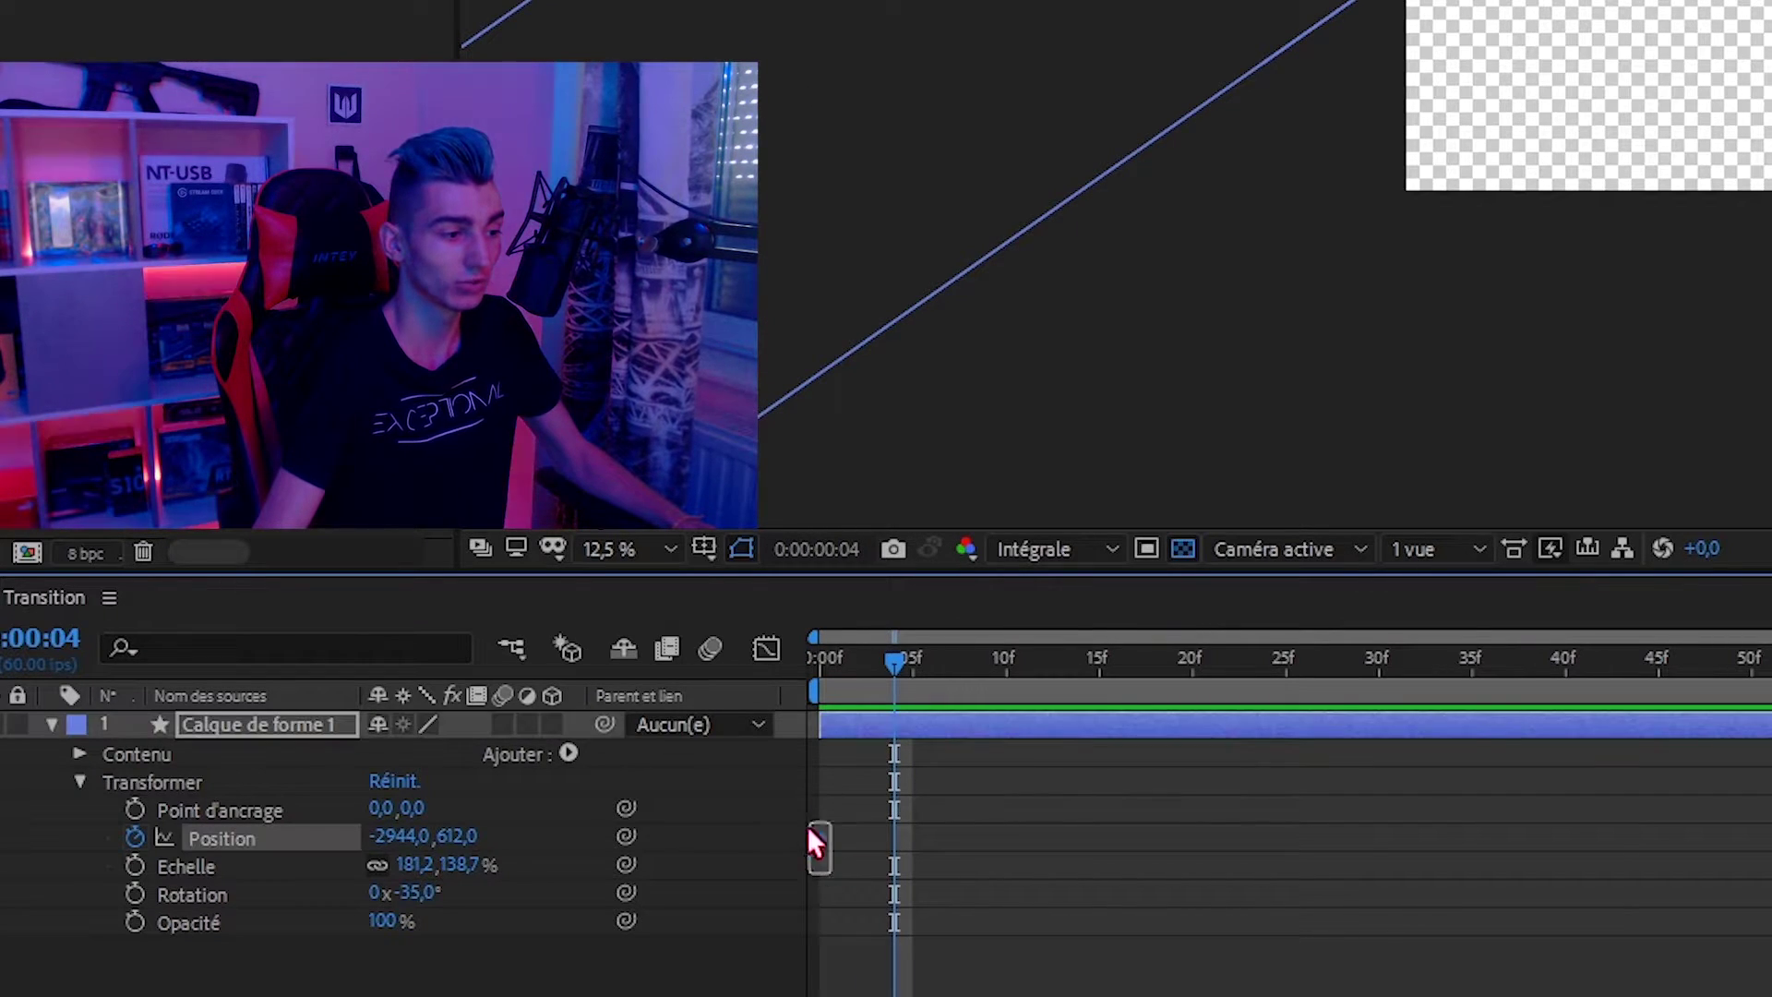
pyautogui.moveTo(836, 874); pyautogui.dragTo(849, 890)
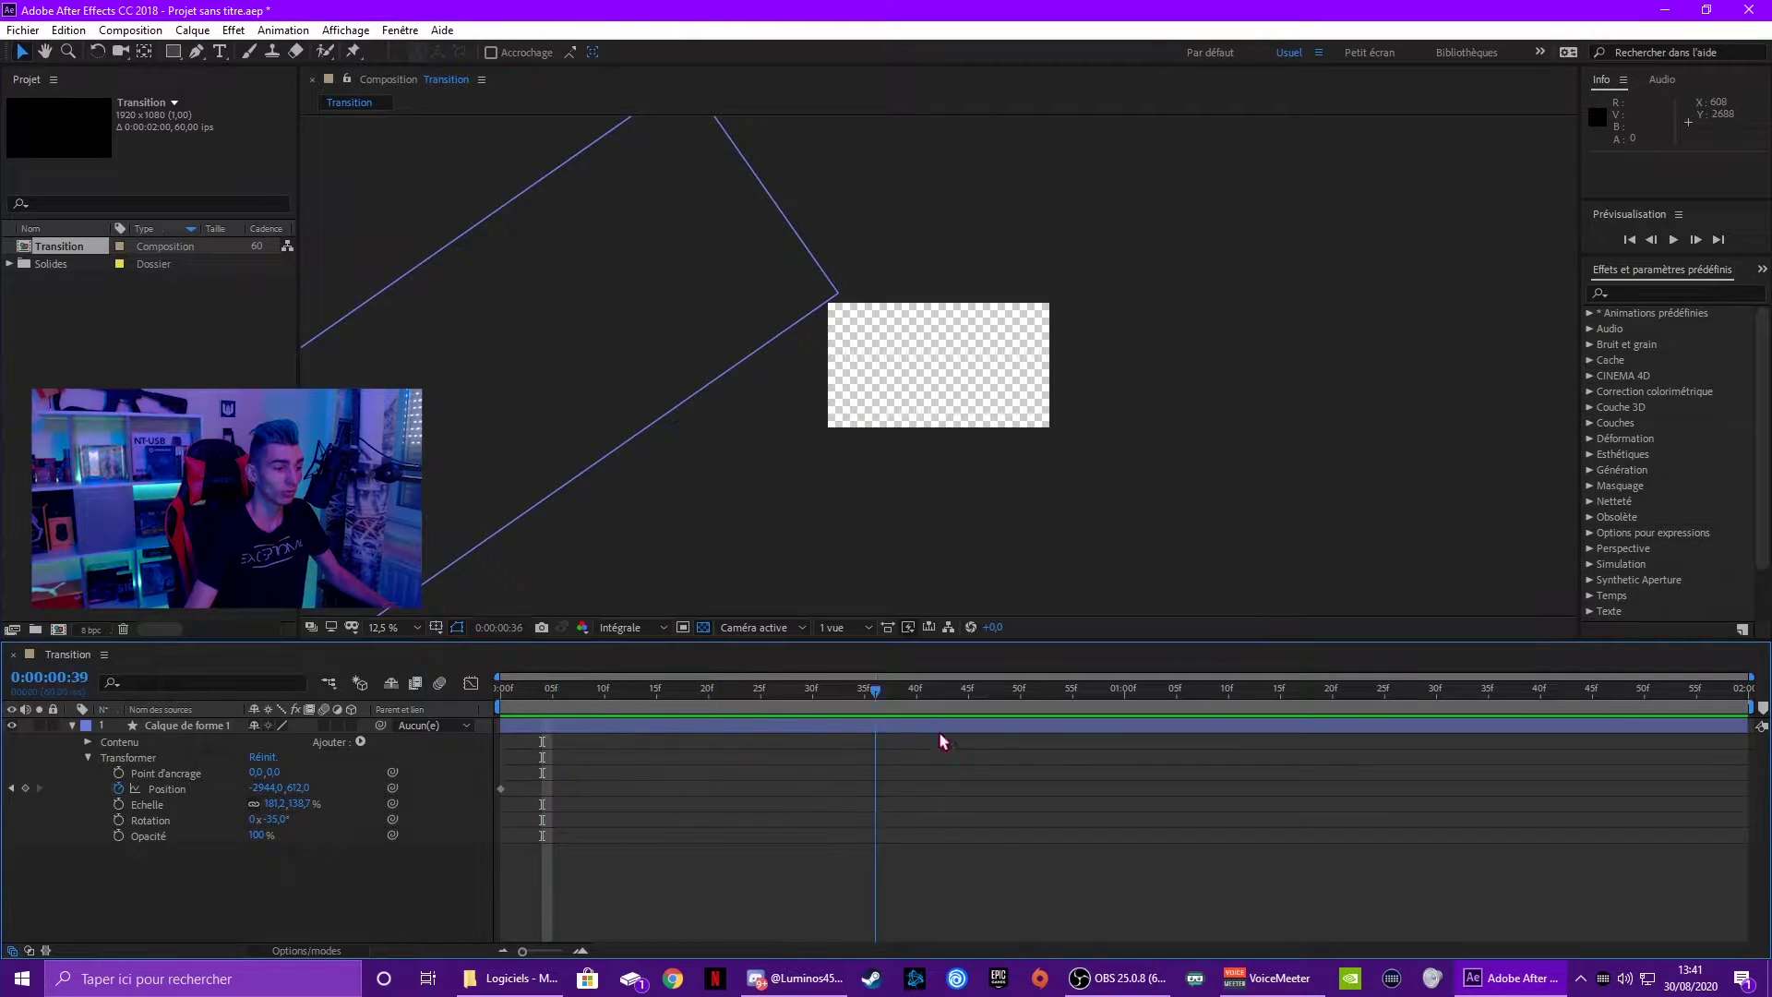
pyautogui.moveTo(1122, 701); pyautogui.dragTo(1083, 697)
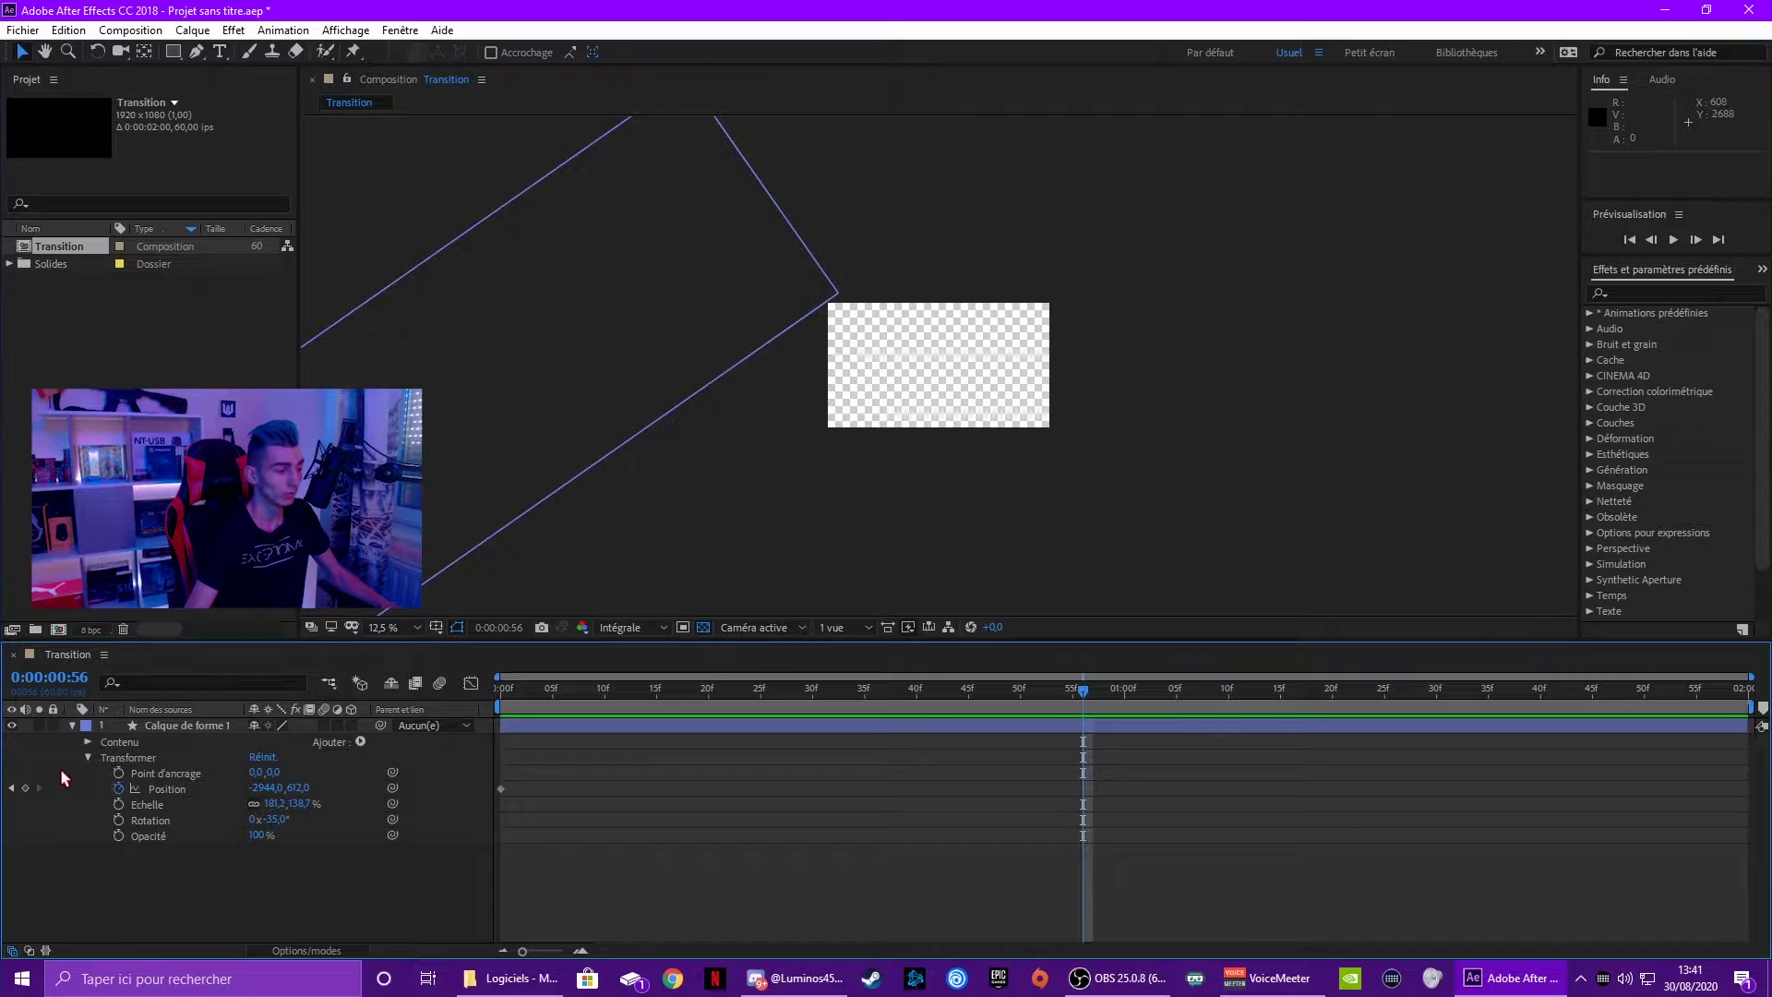
pyautogui.moveTo(480, 435); pyautogui.dragTo(921, 461)
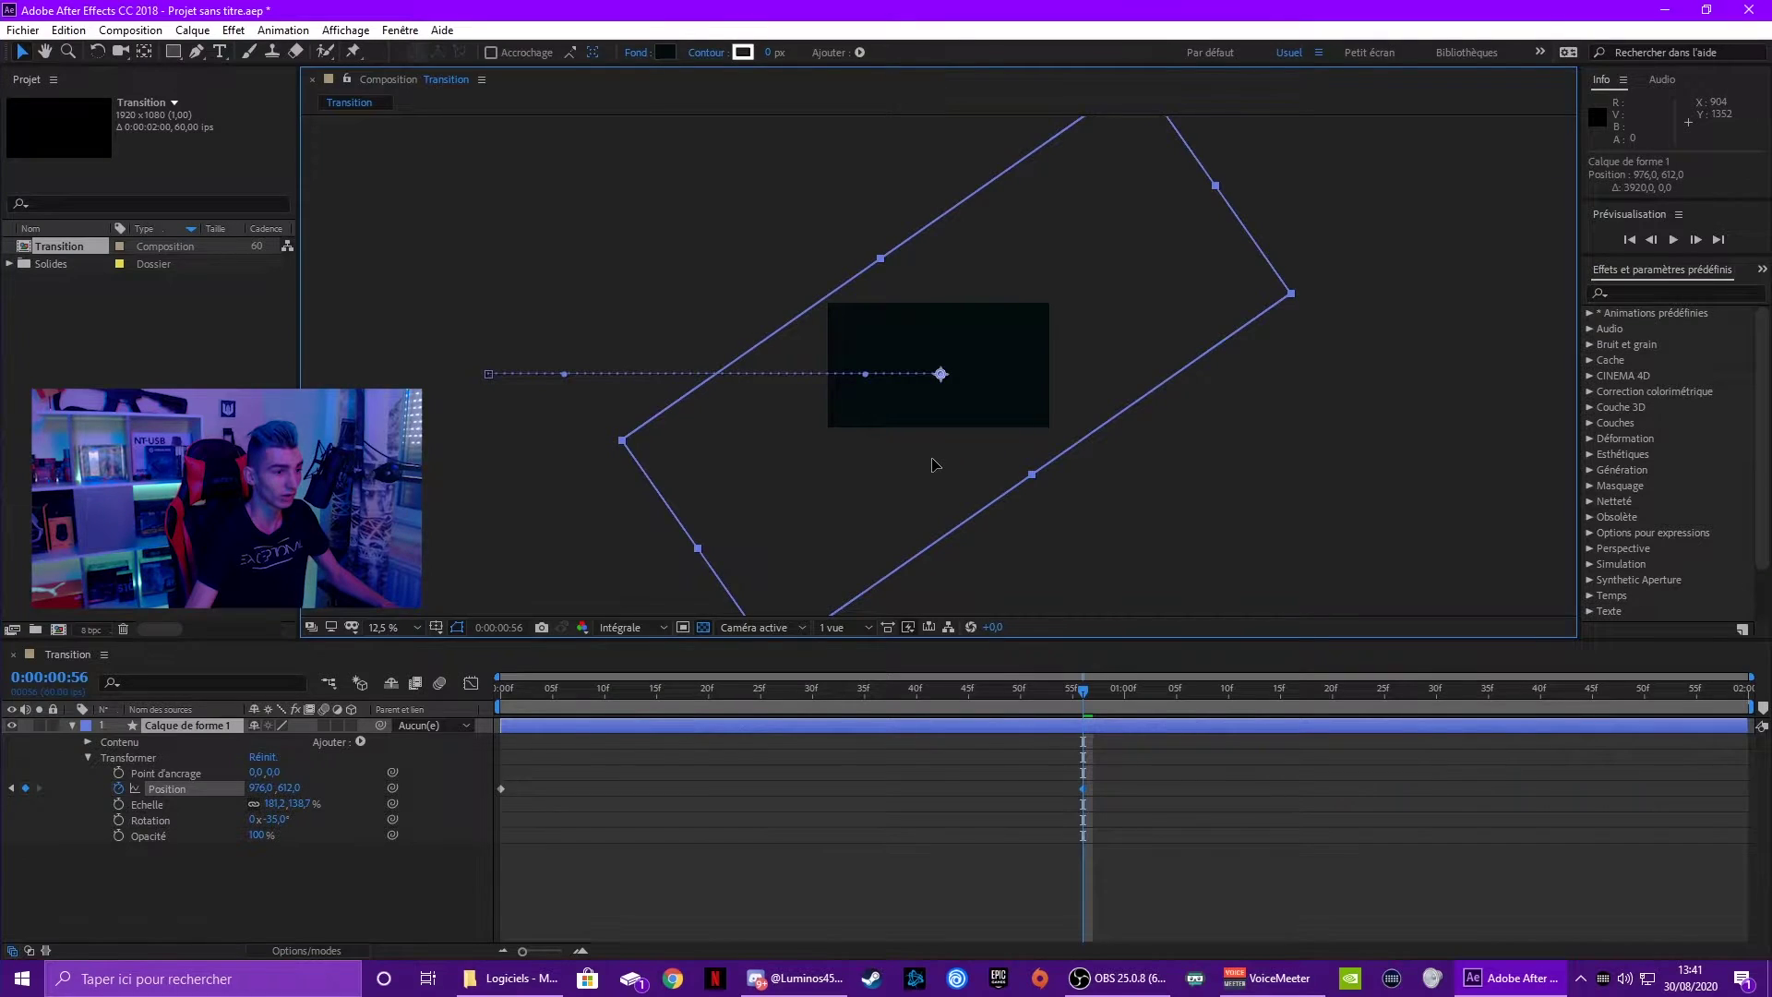
pyautogui.moveTo(935, 464); pyautogui.dragTo(930, 464)
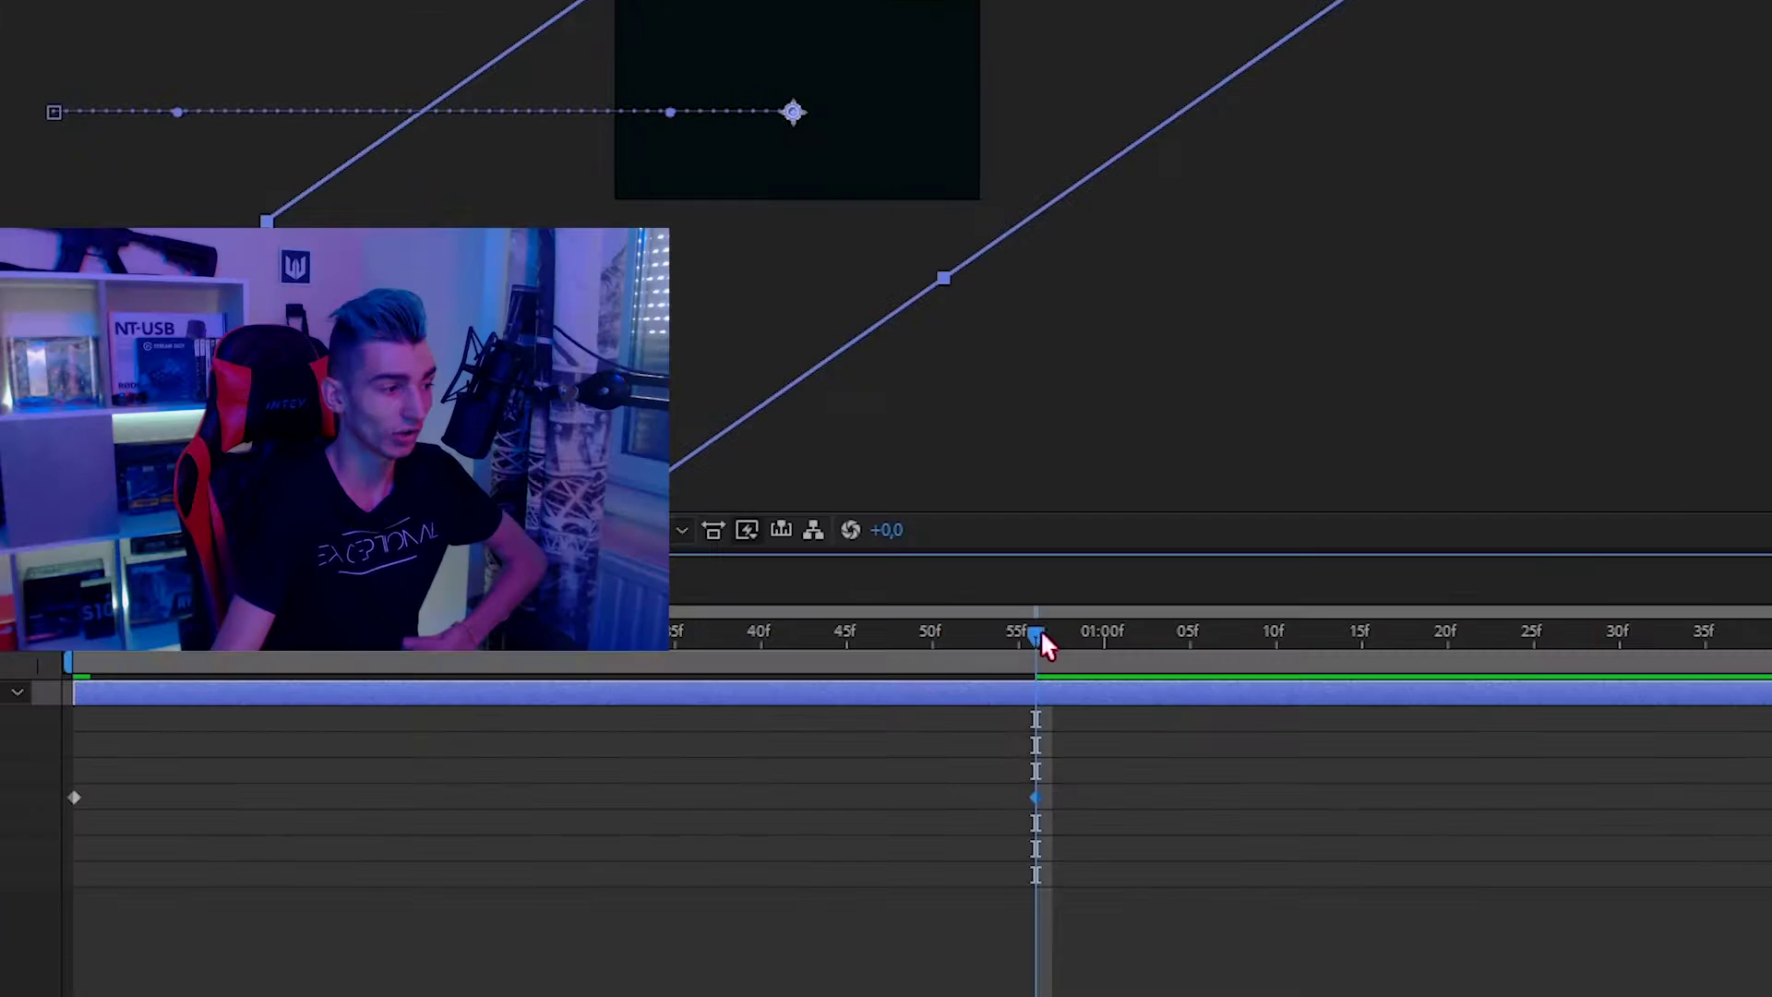
pyautogui.moveTo(1082, 690); pyautogui.dragTo(1168, 709)
# Hold the shape with a keyframe at 1:04, then slide it off-frame right to 4576, 612 by 1:59.
pyautogui.click(25, 788)
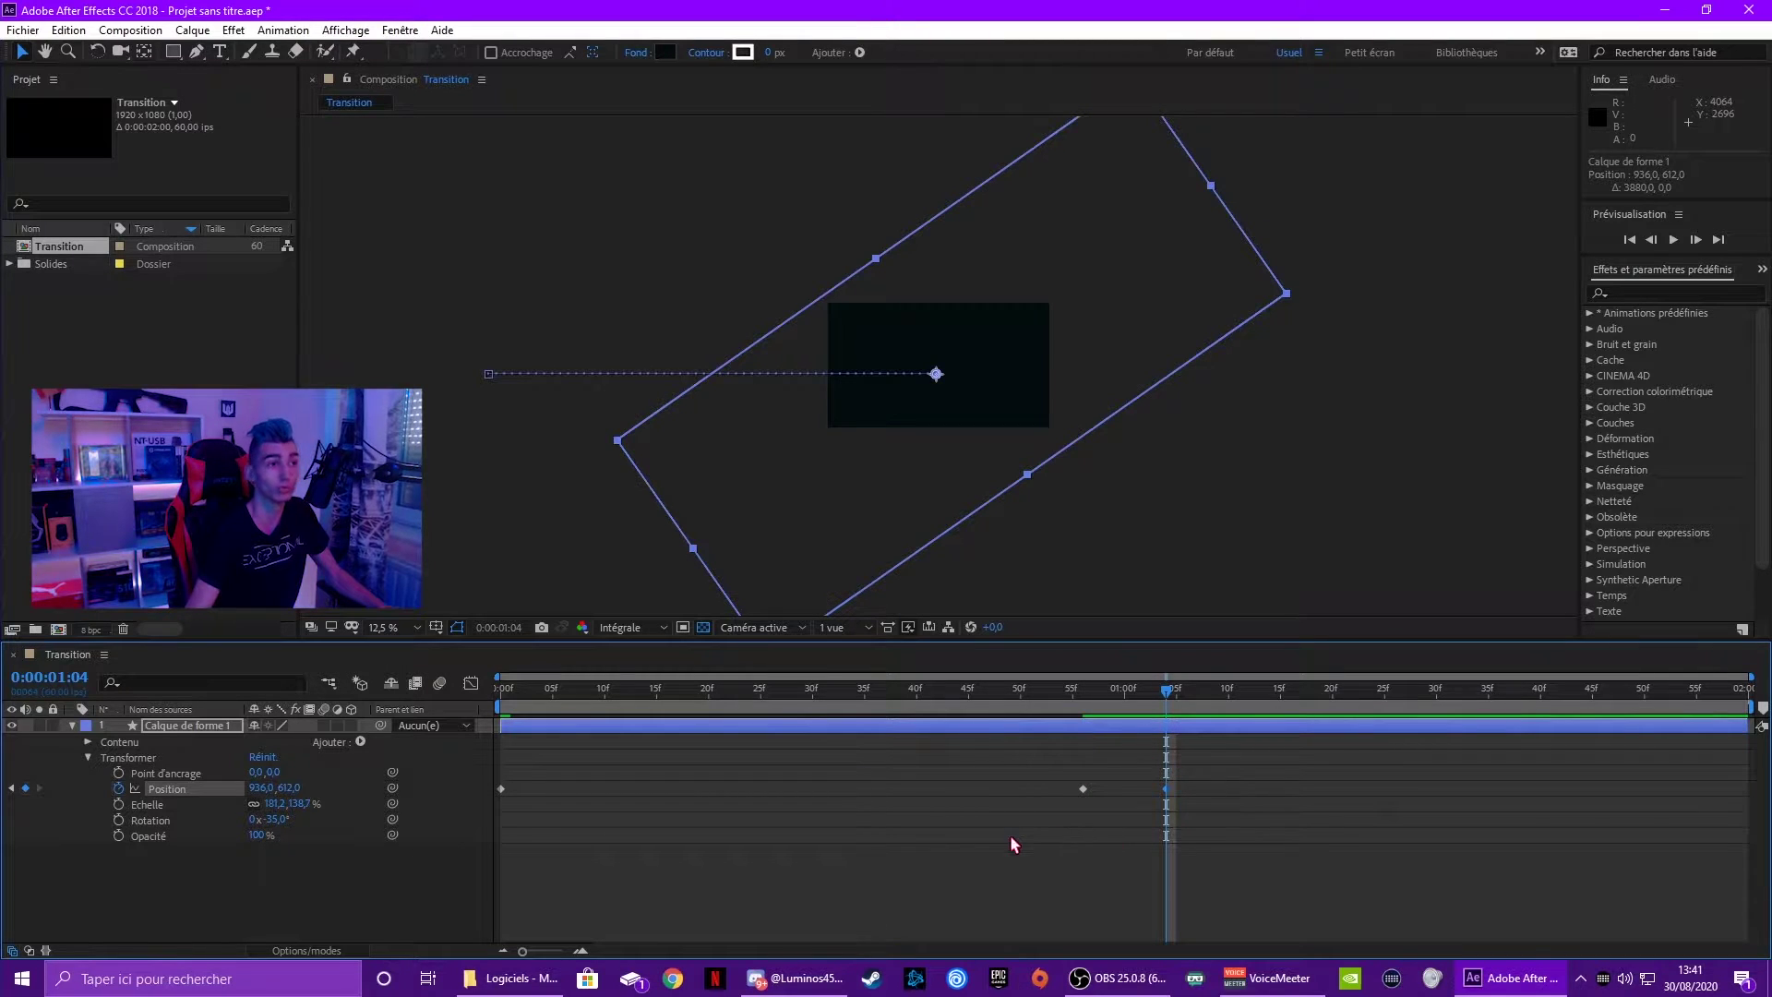
pyautogui.press('End')
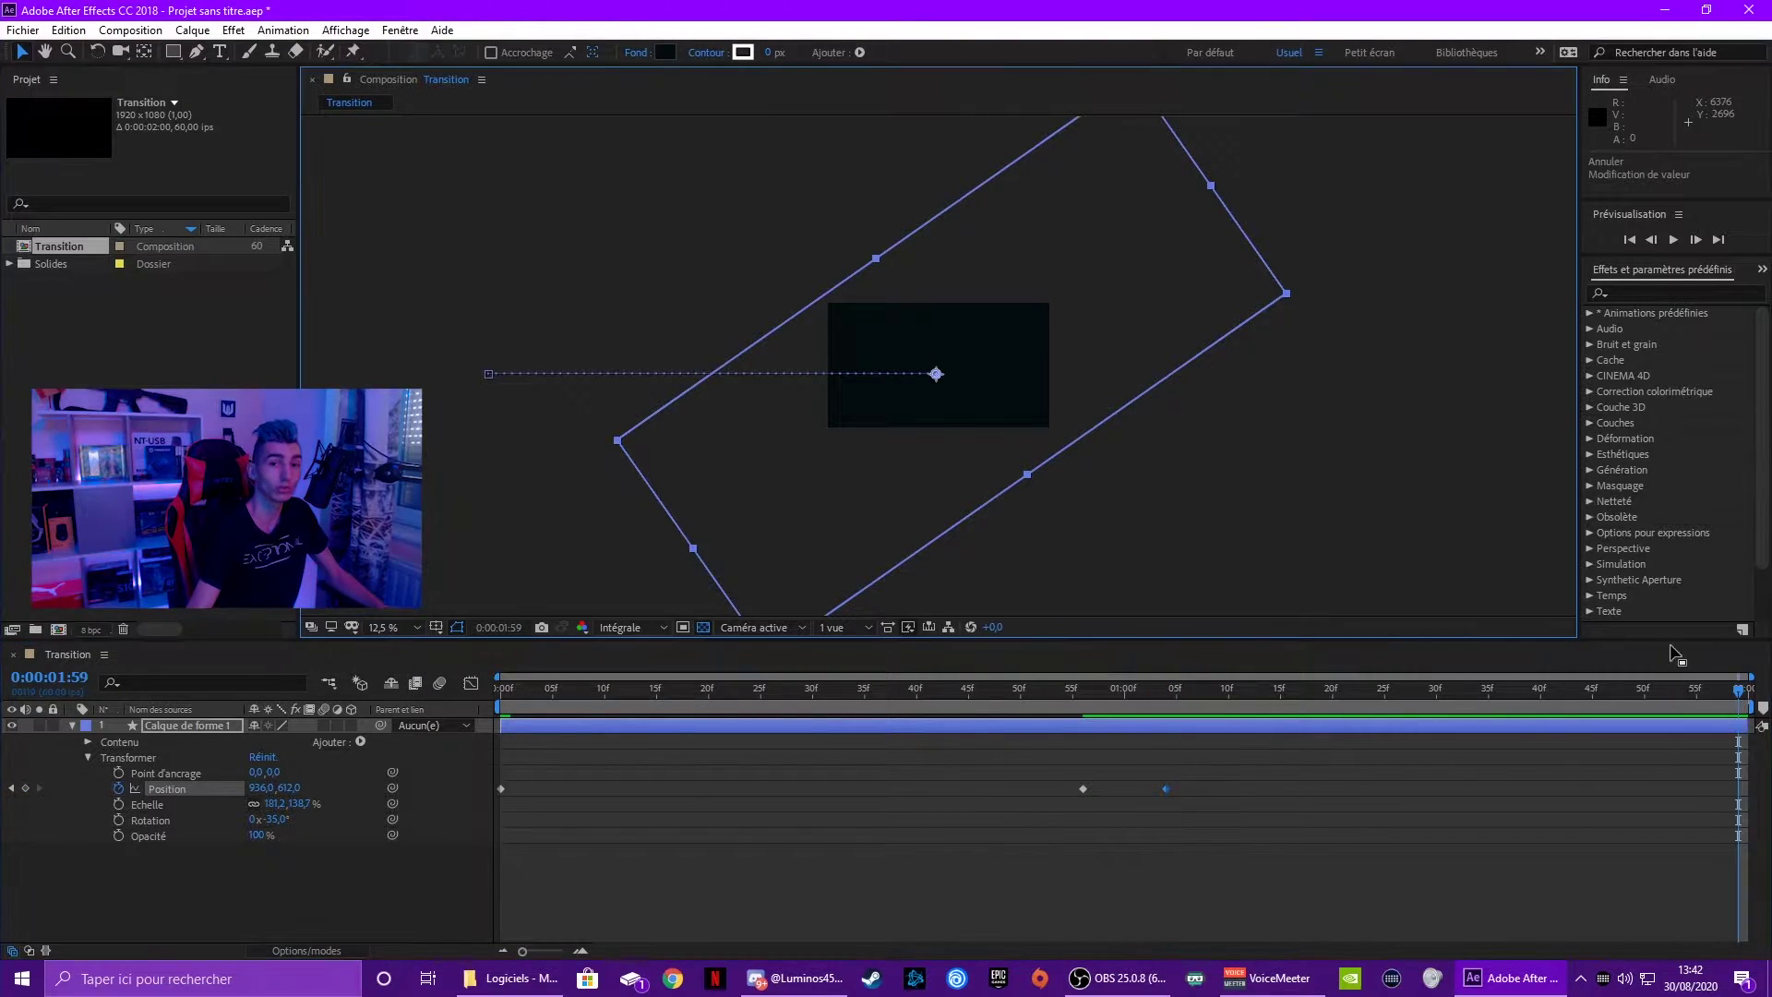
pyautogui.moveTo(1740, 697); pyautogui.dragTo(1724, 699)
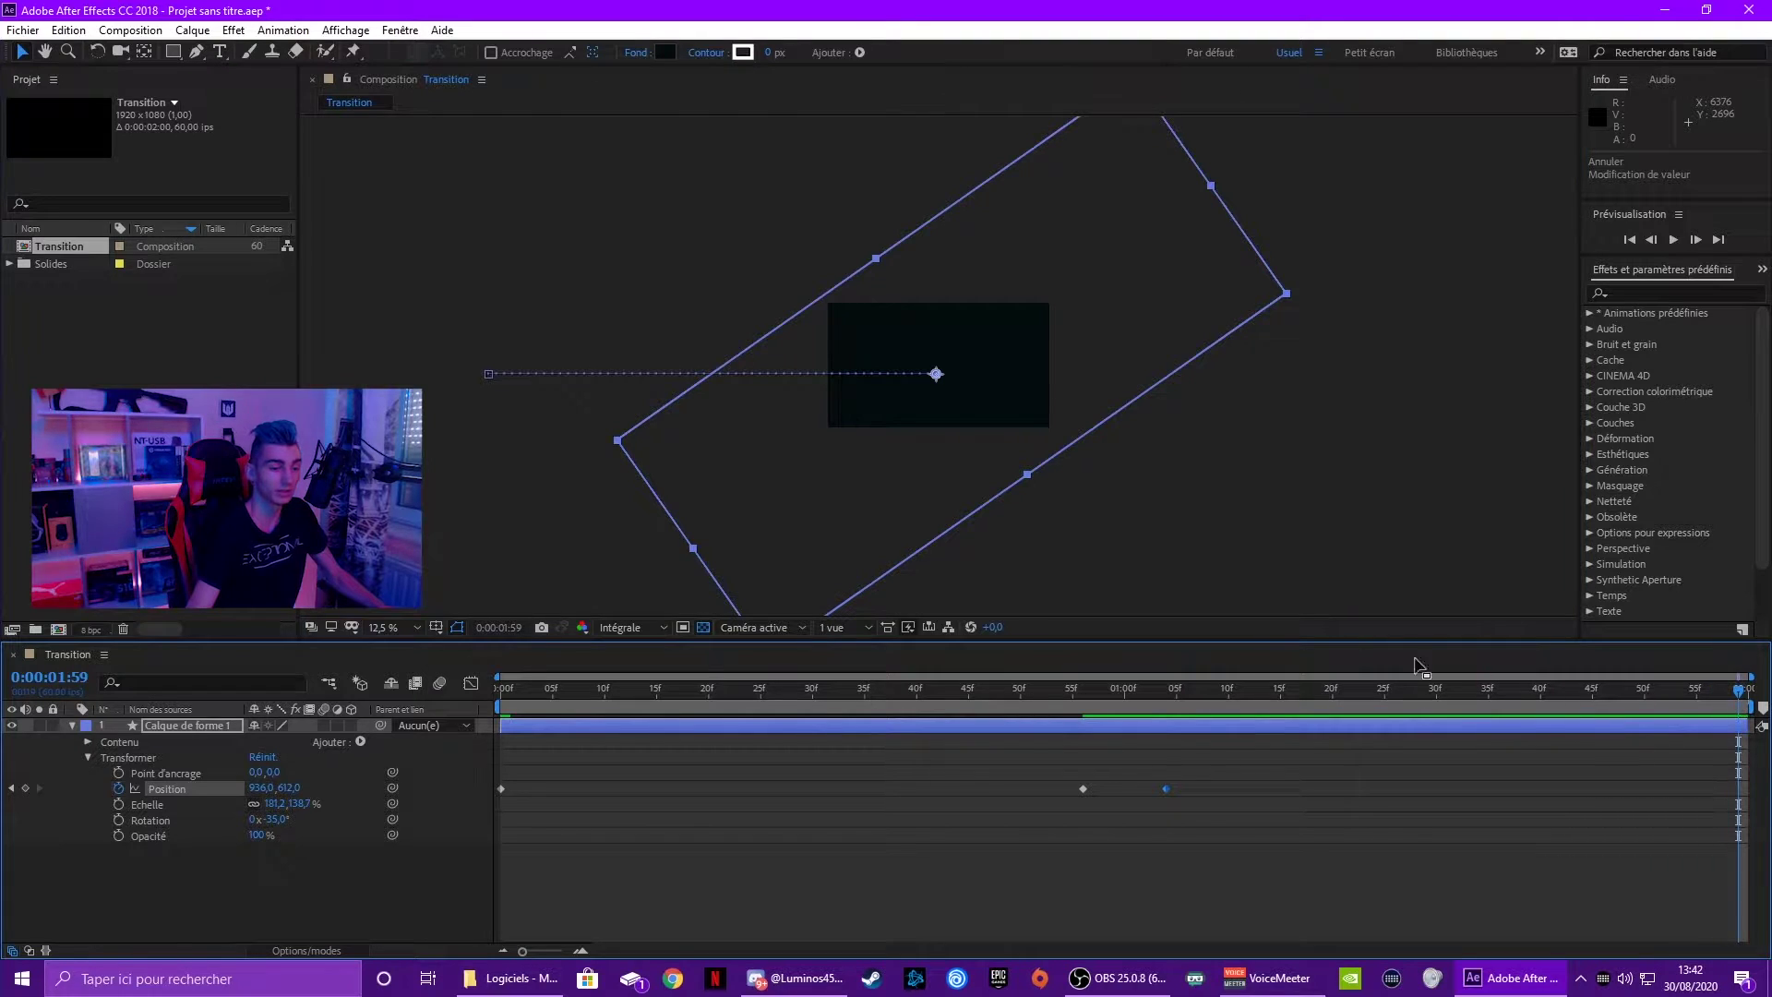
pyautogui.moveTo(897, 473); pyautogui.dragTo(1319, 478)
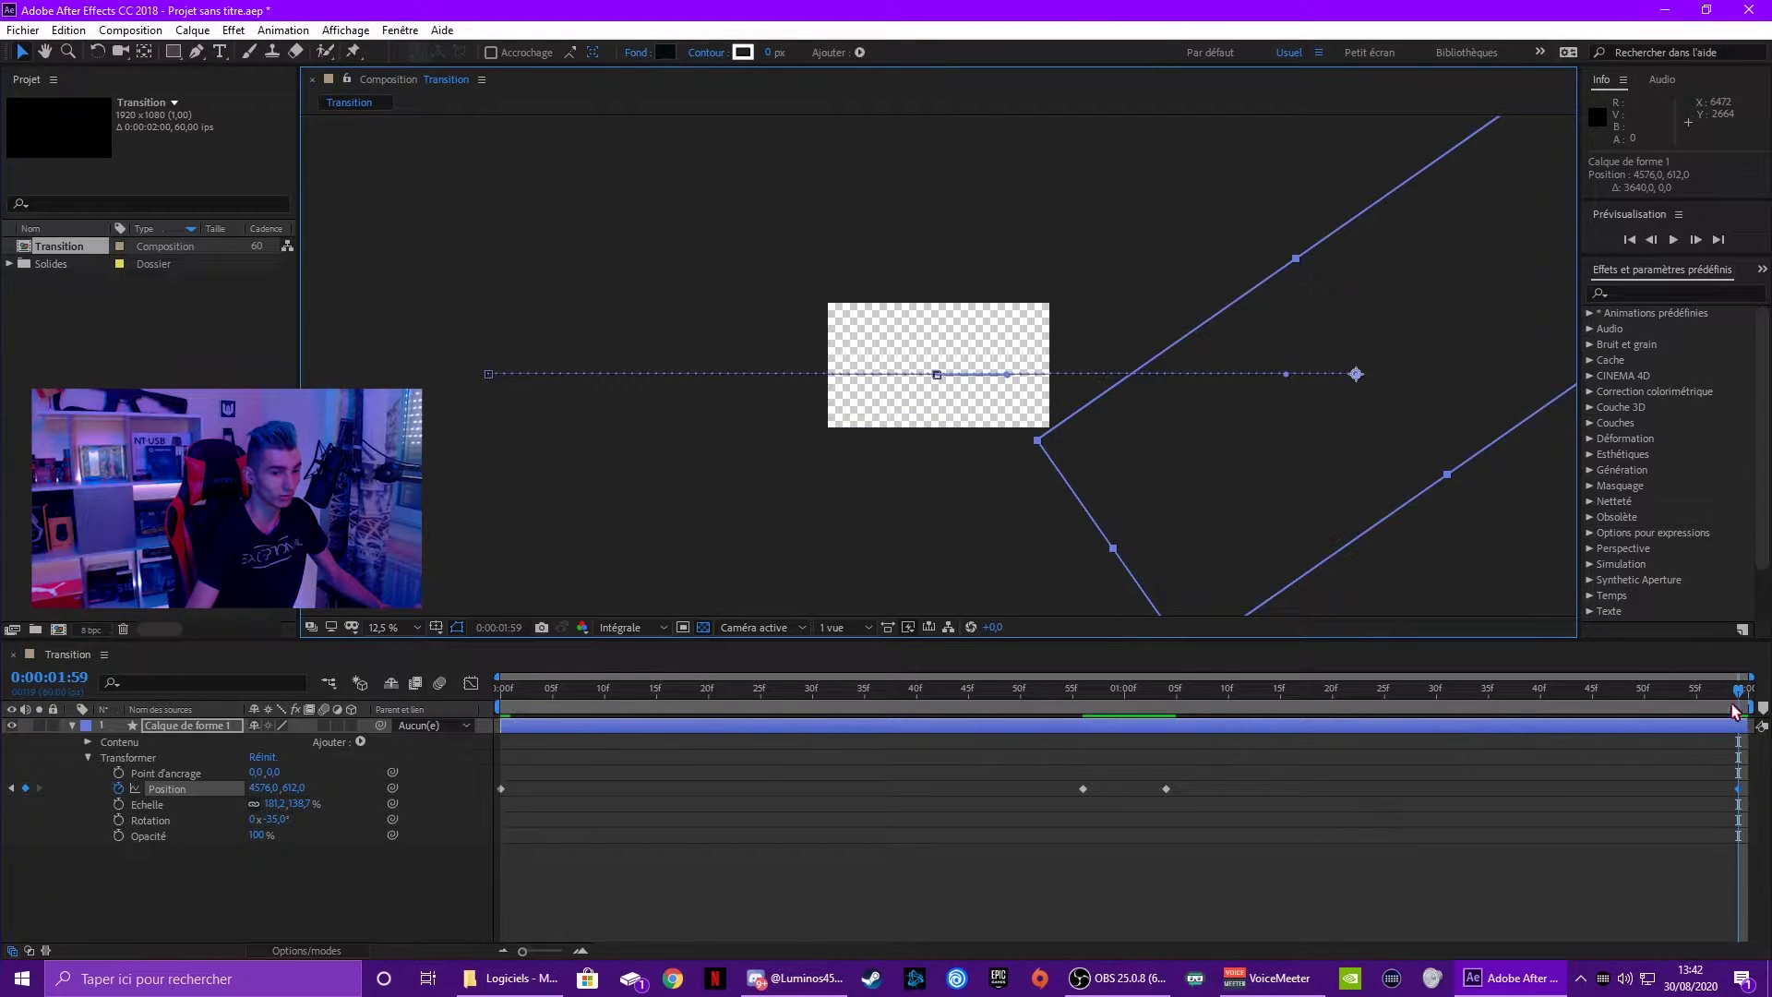
pyautogui.press('space')
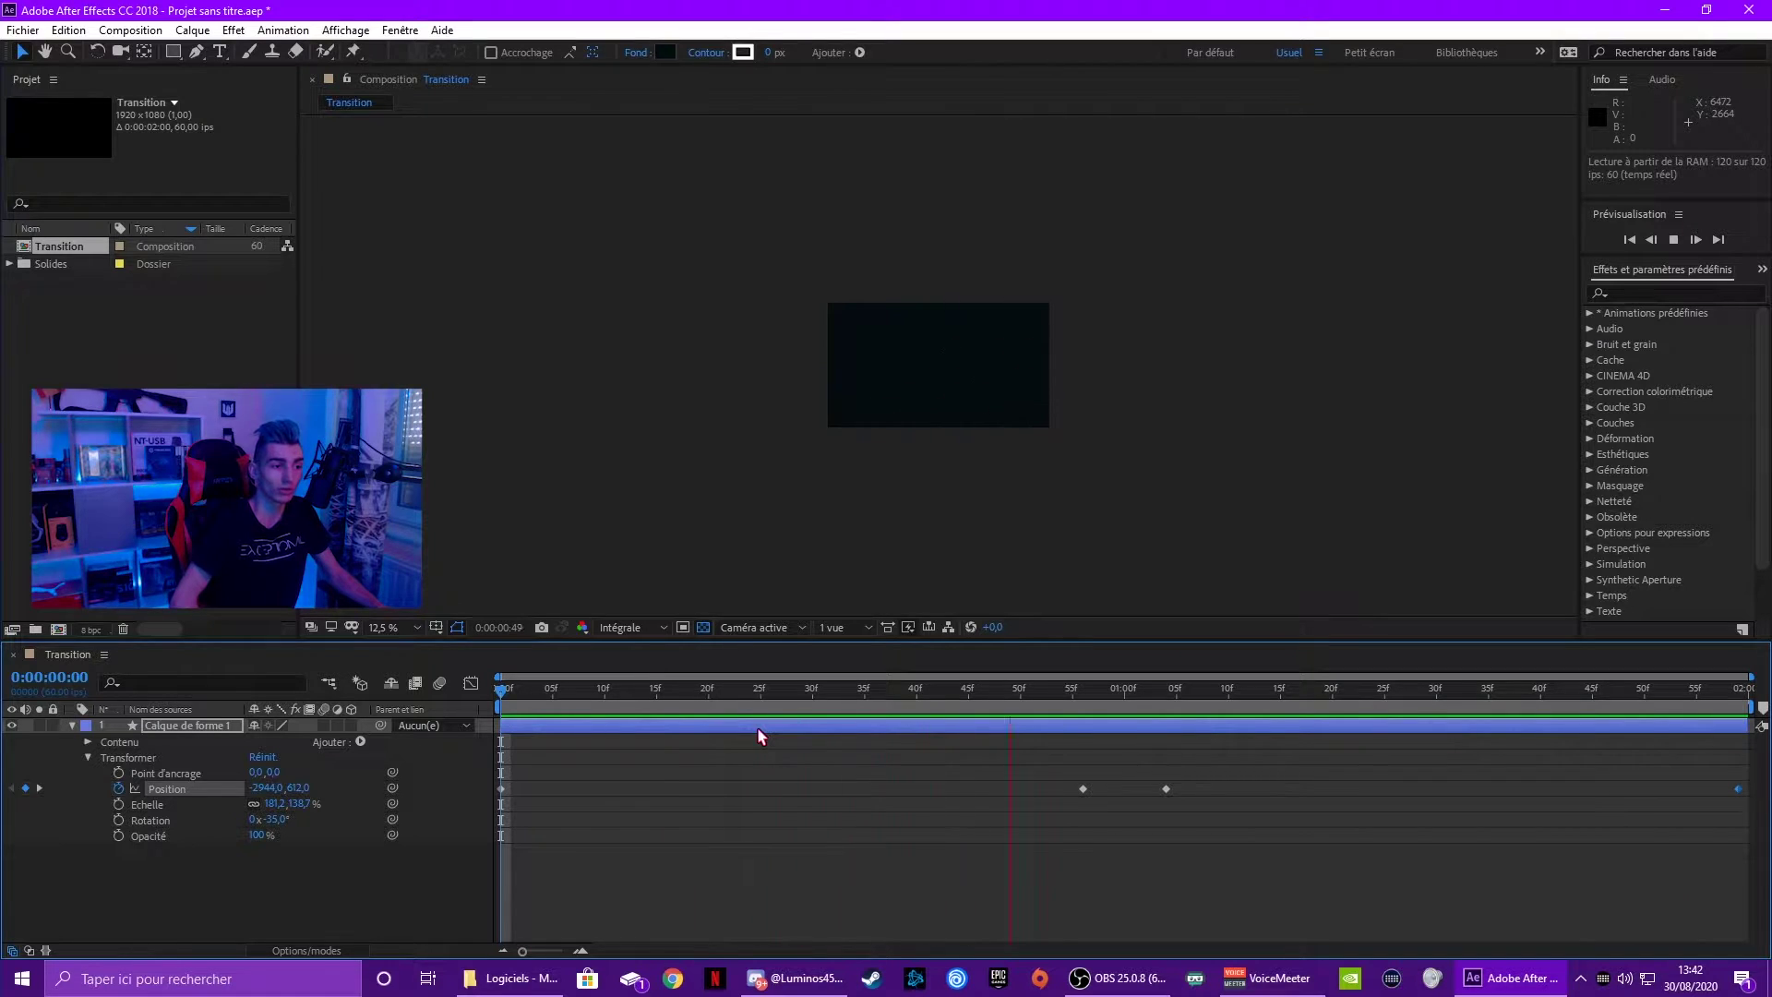
pyautogui.press('.')
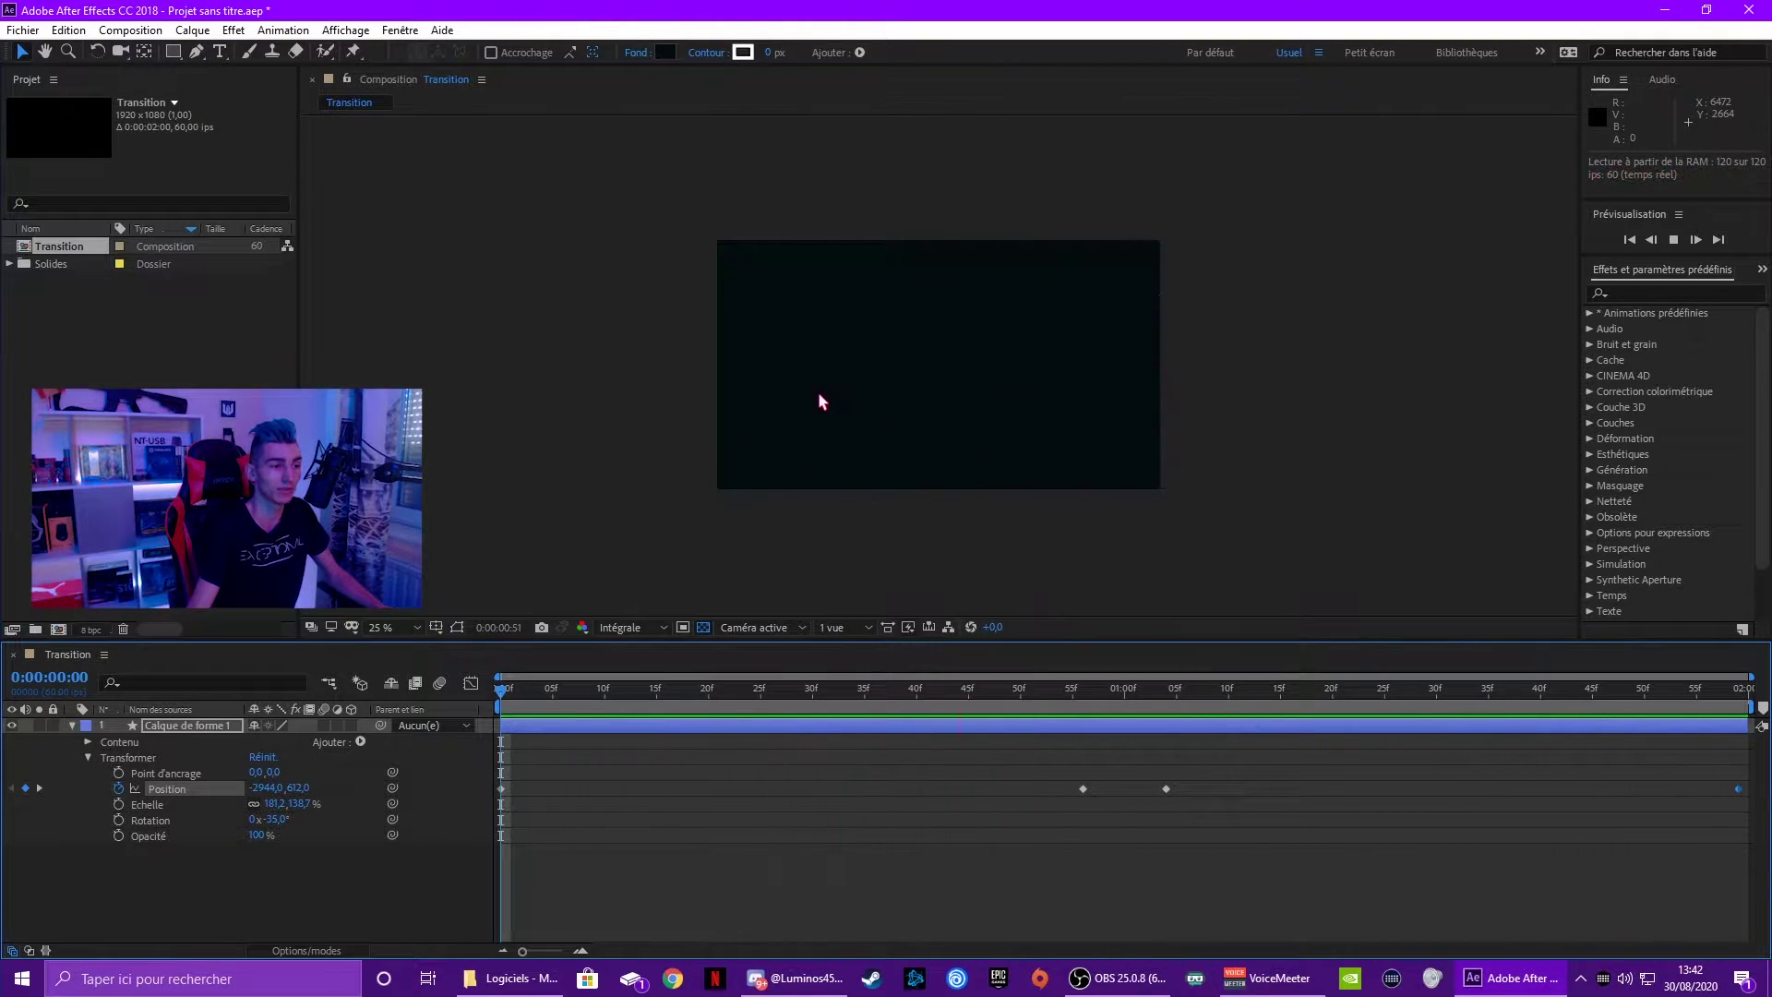
pyautogui.press('.')
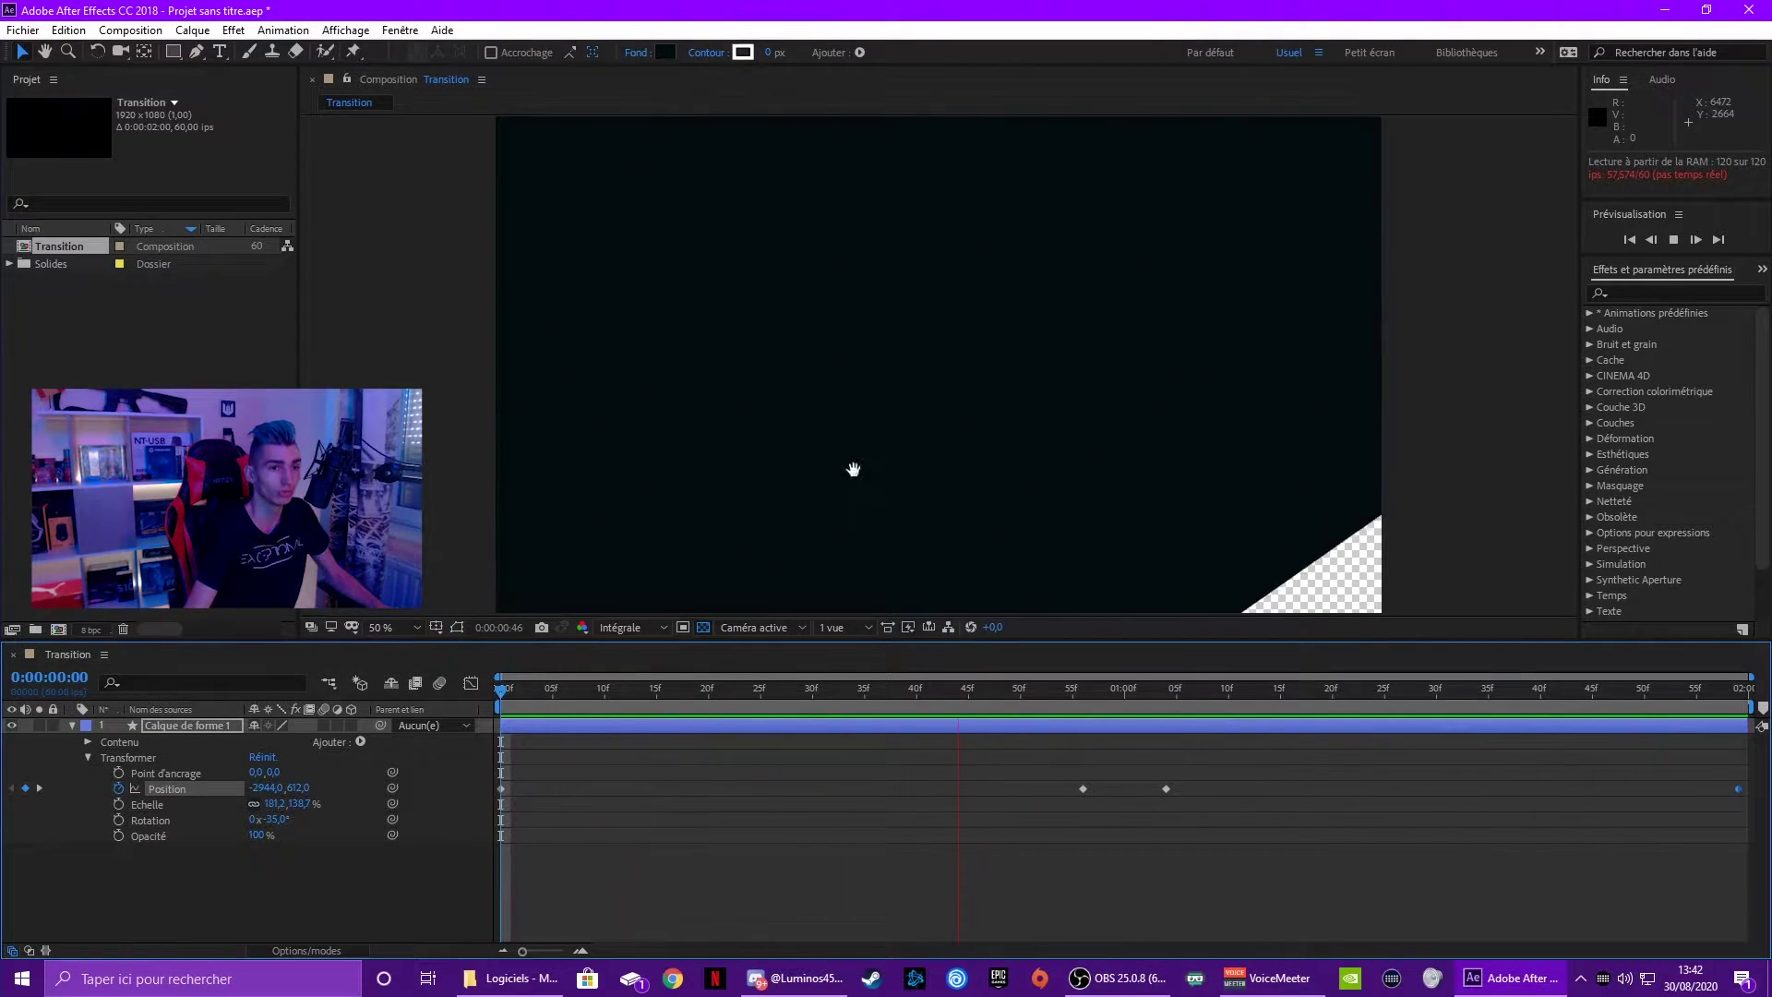
pyautogui.press('space')
pyautogui.press(',')
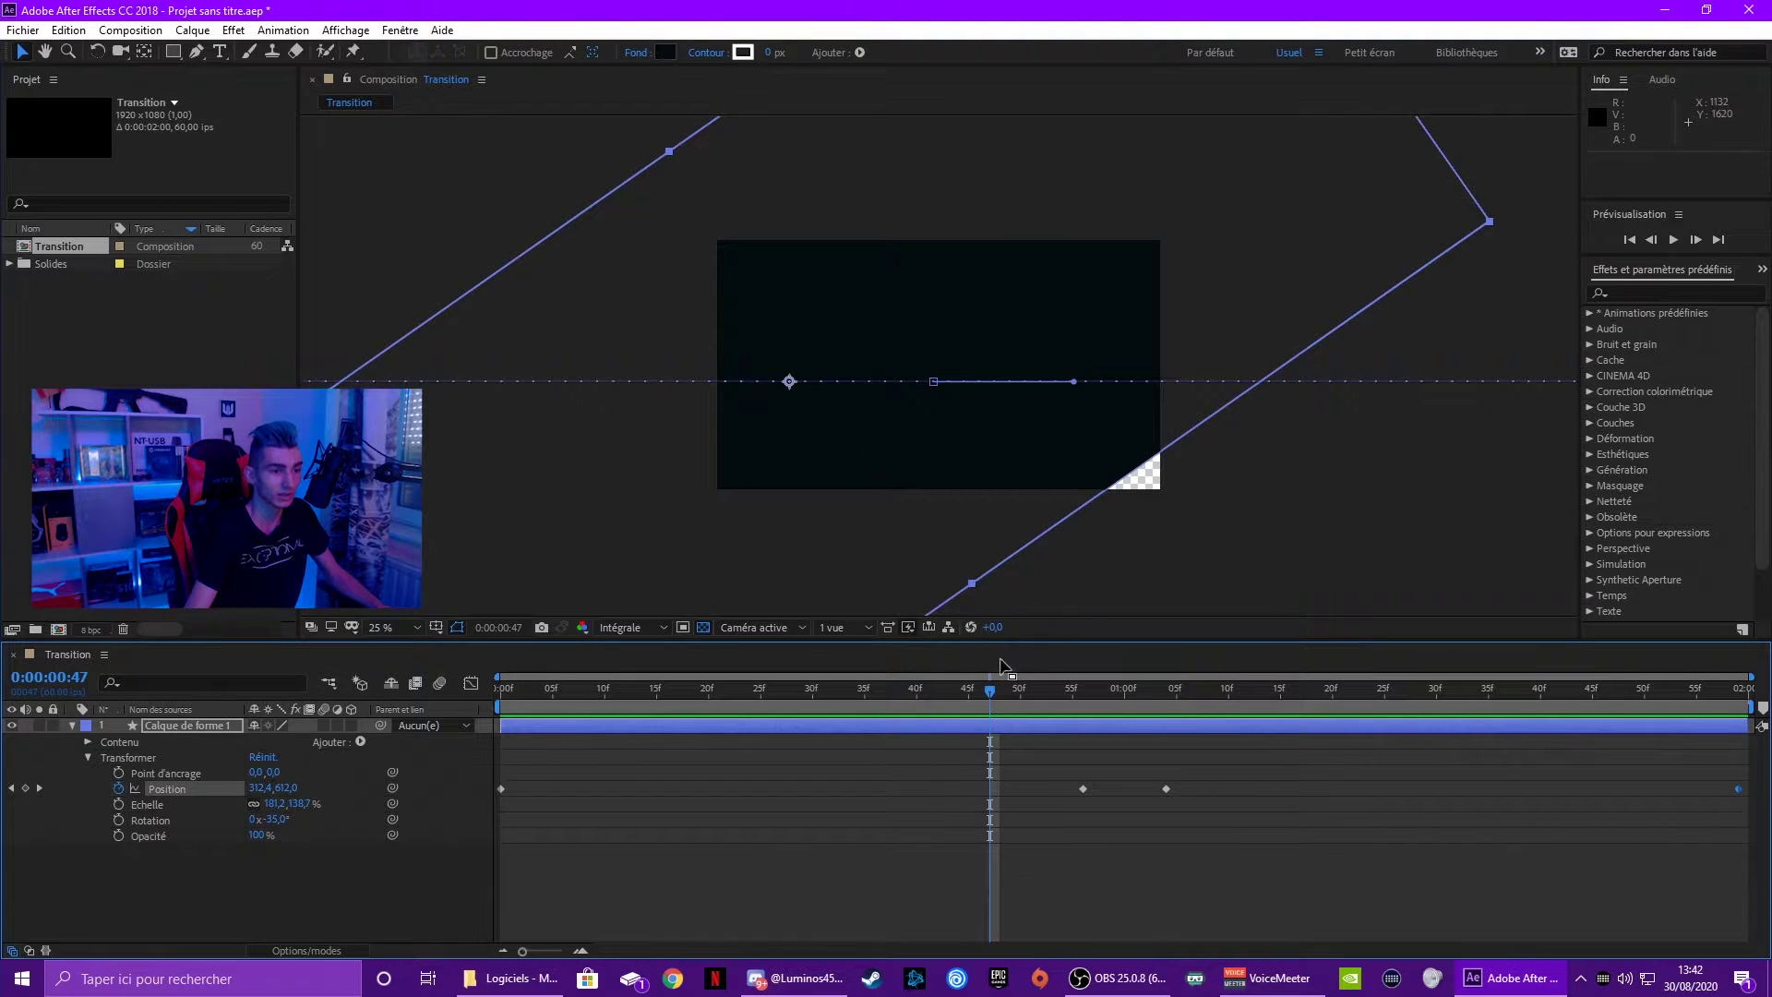
# Apply Easy Ease (F9) to the Position keyframes, then select all of them including the first.
pyautogui.moveTo(1109, 810); pyautogui.dragTo(468, 753)
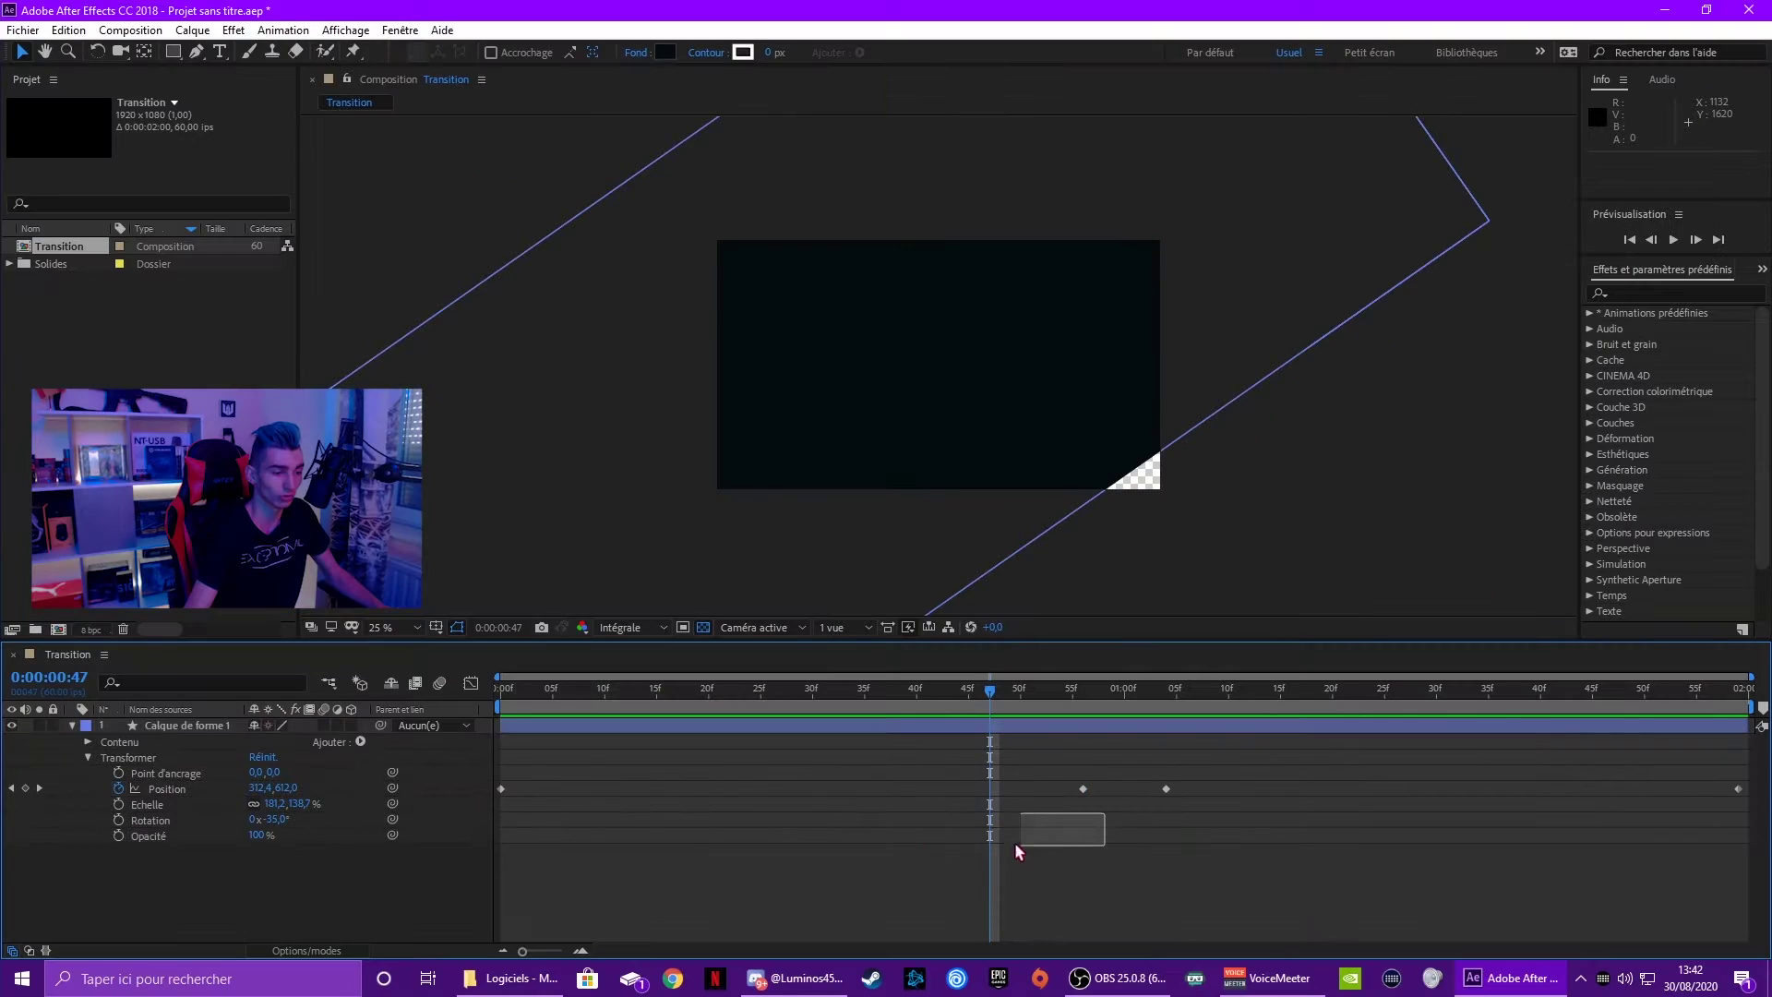
pyautogui.moveTo(410, 750); pyautogui.dragTo(410, 750)
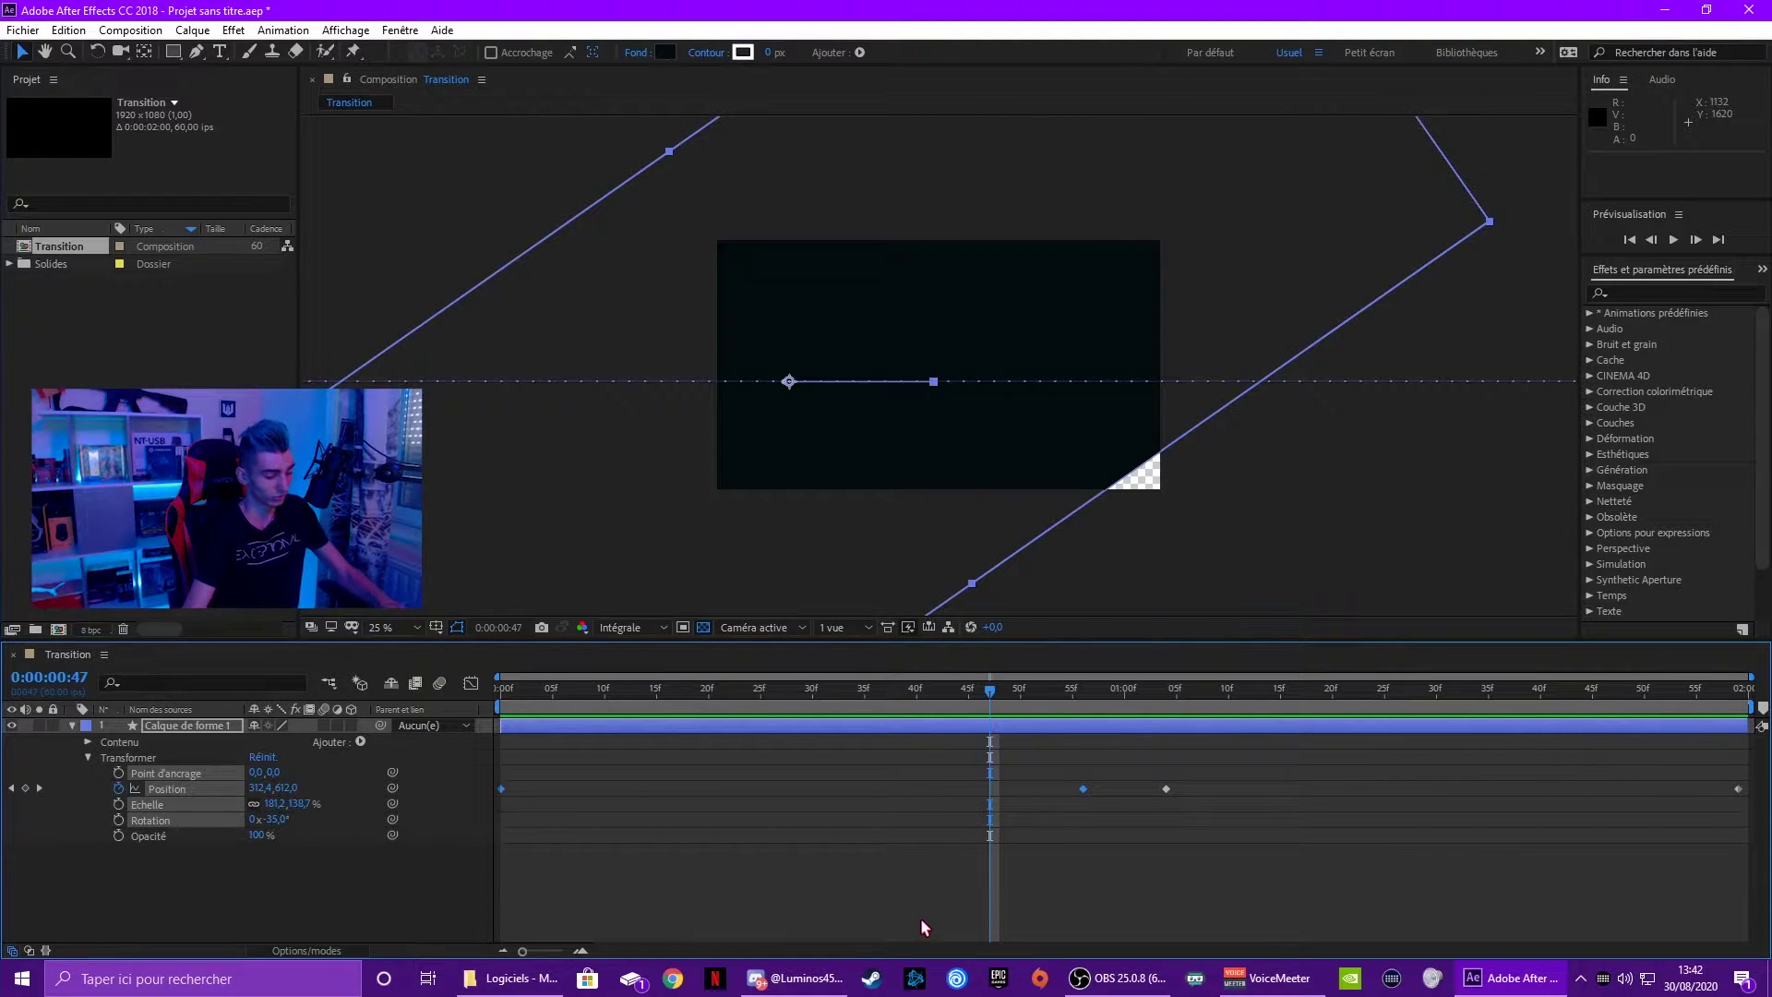
pyautogui.press('F9')
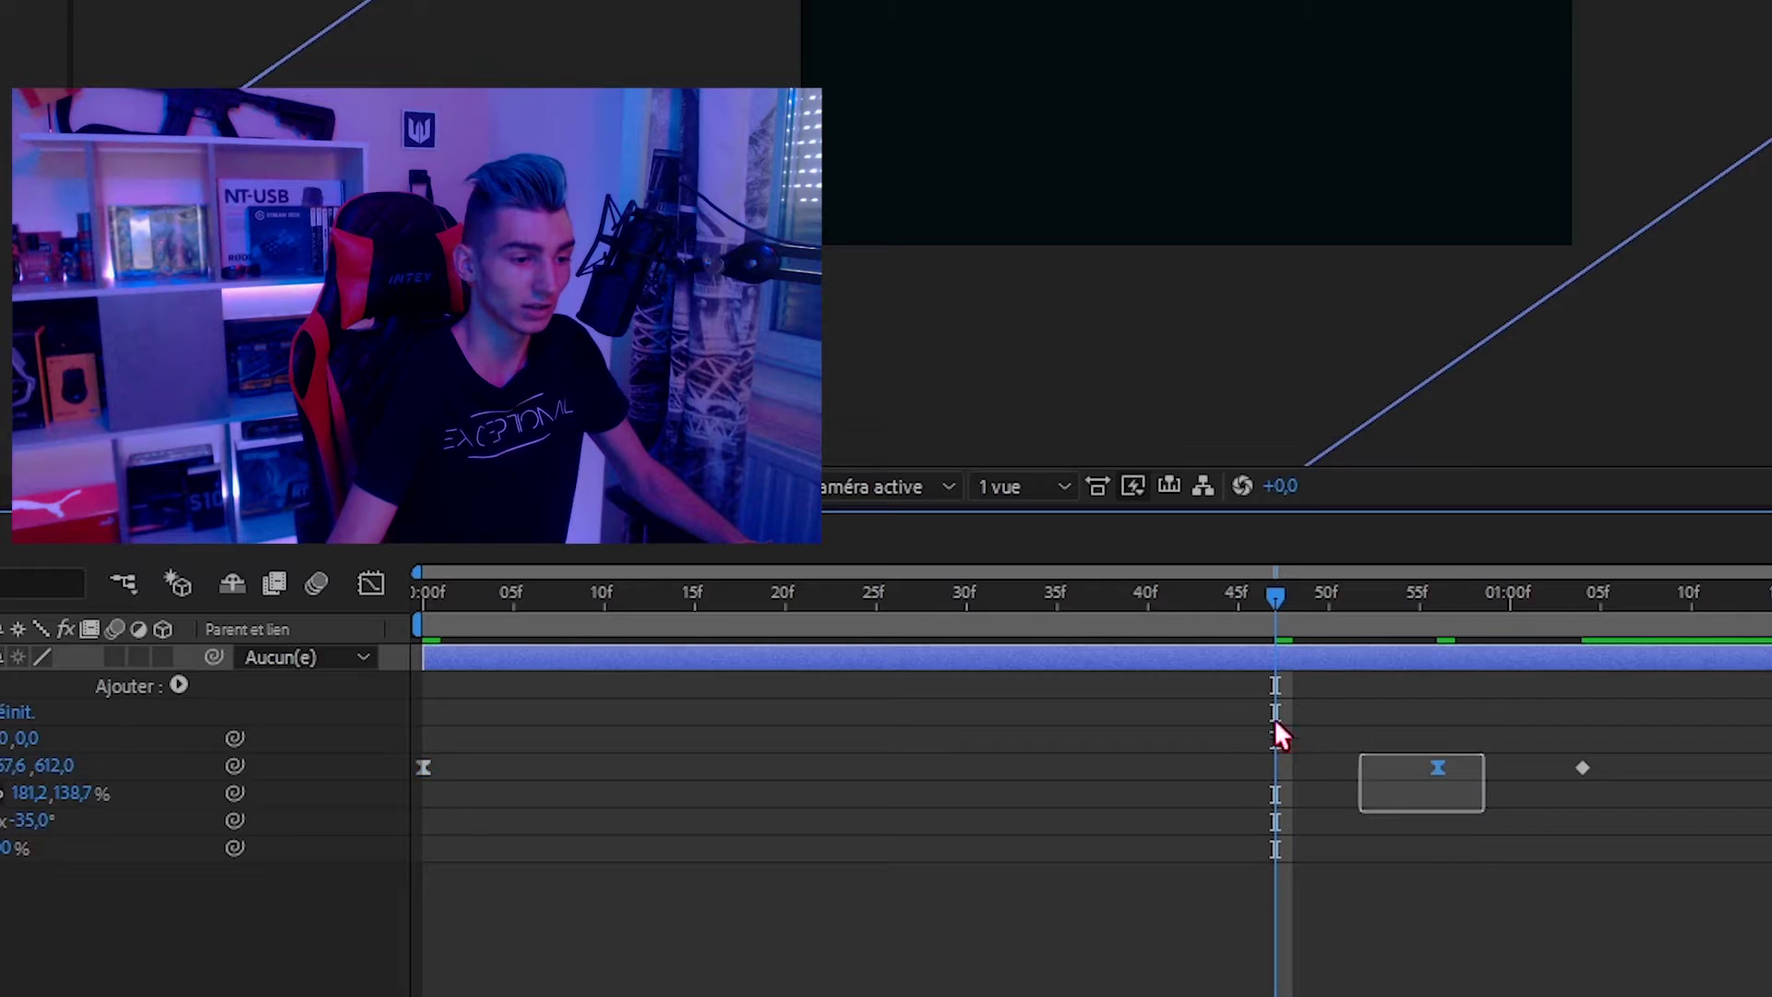
pyautogui.moveTo(1277, 725); pyautogui.dragTo(563, 672)
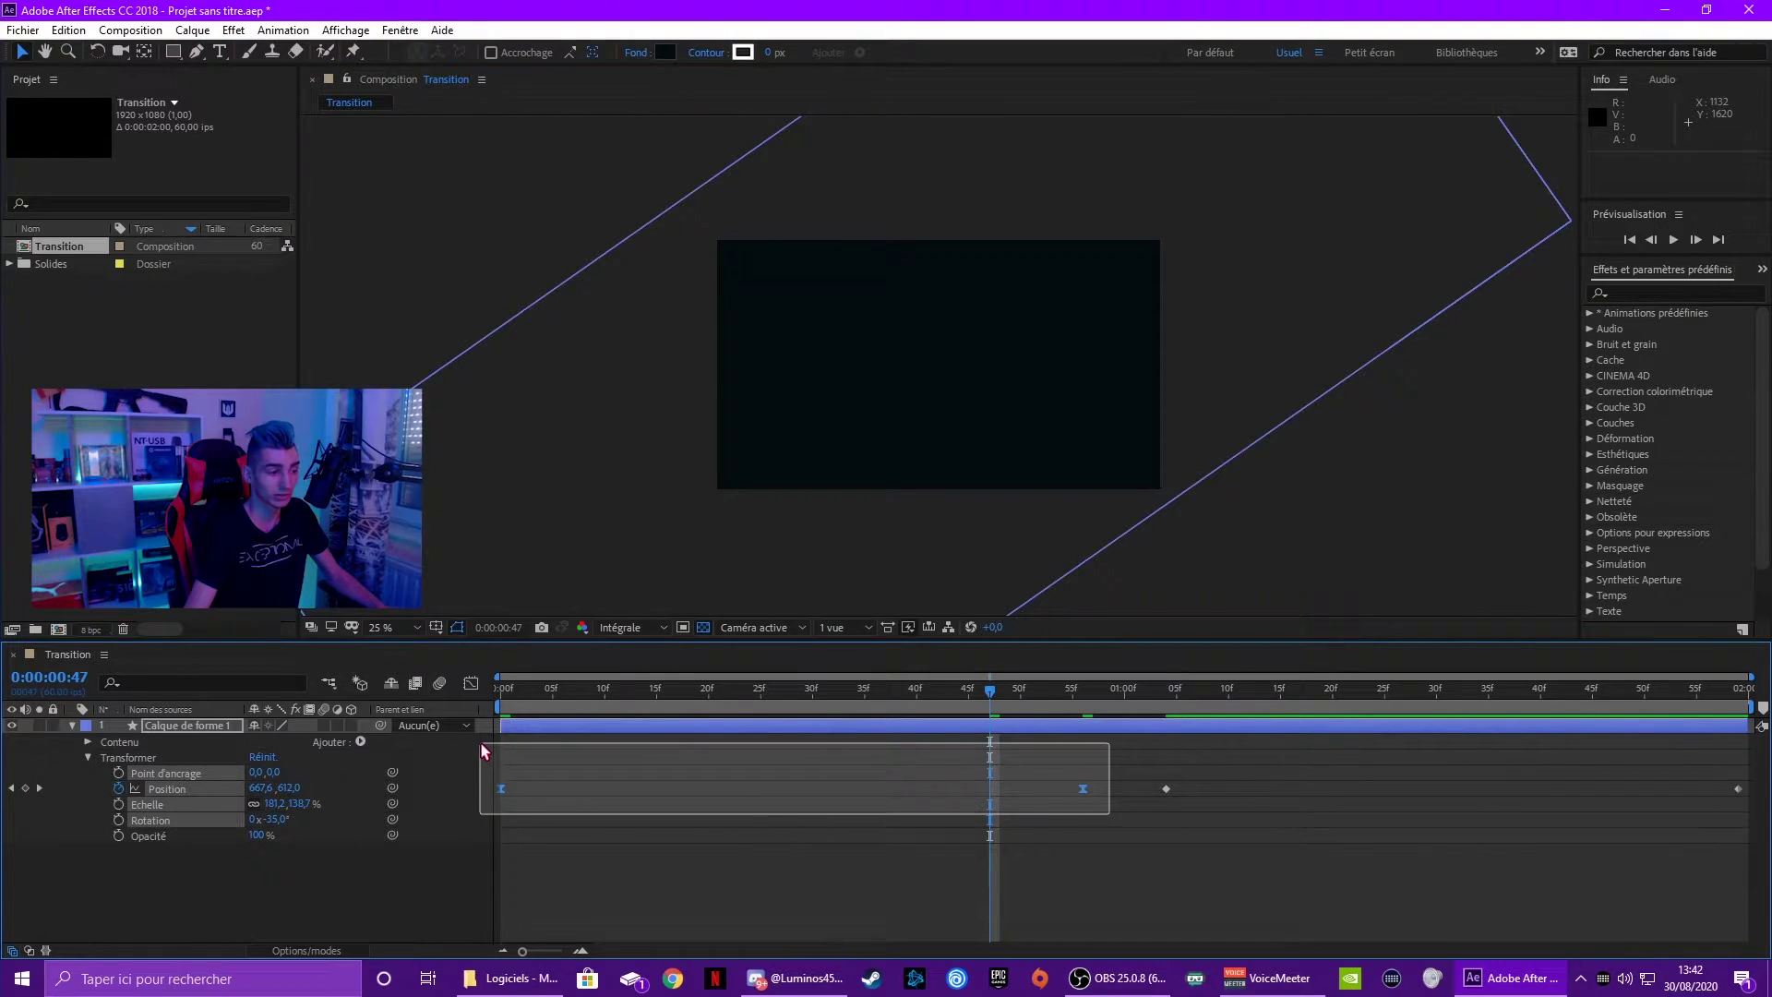
pyautogui.moveTo(564, 674); pyautogui.dragTo(380, 683)
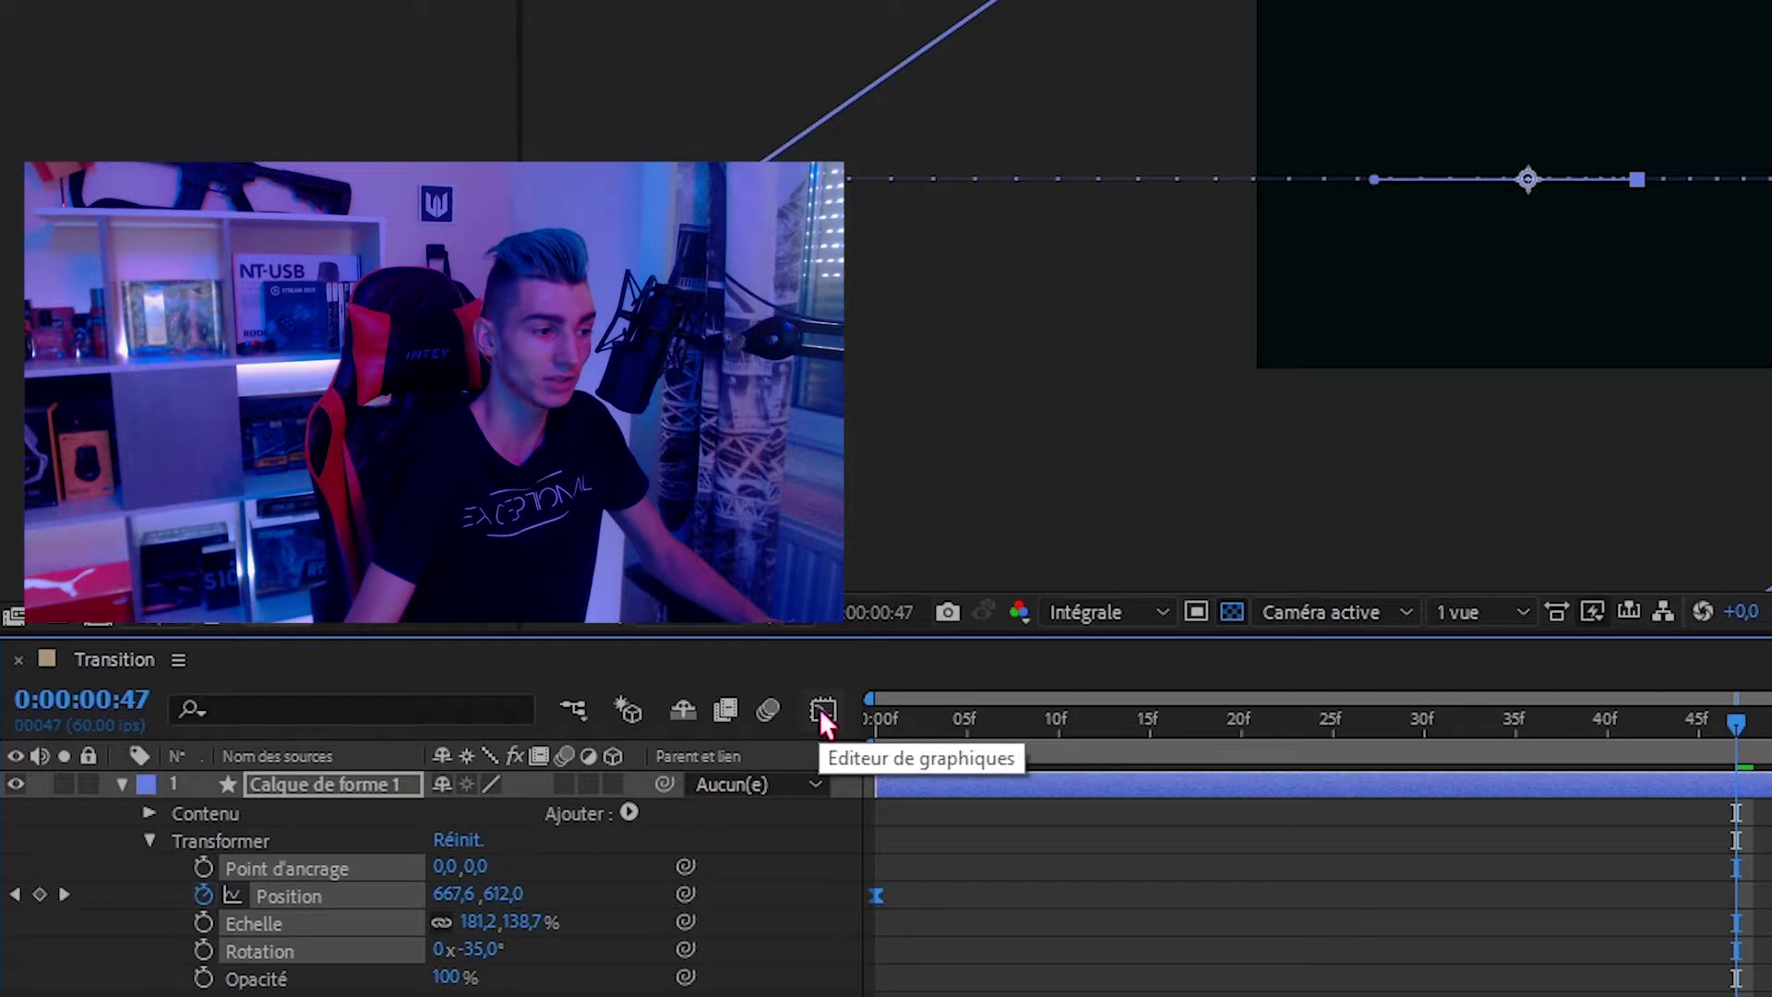
# Show the Position keyframes in the Graph Editor as a speed graph.
pyautogui.click(470, 687)
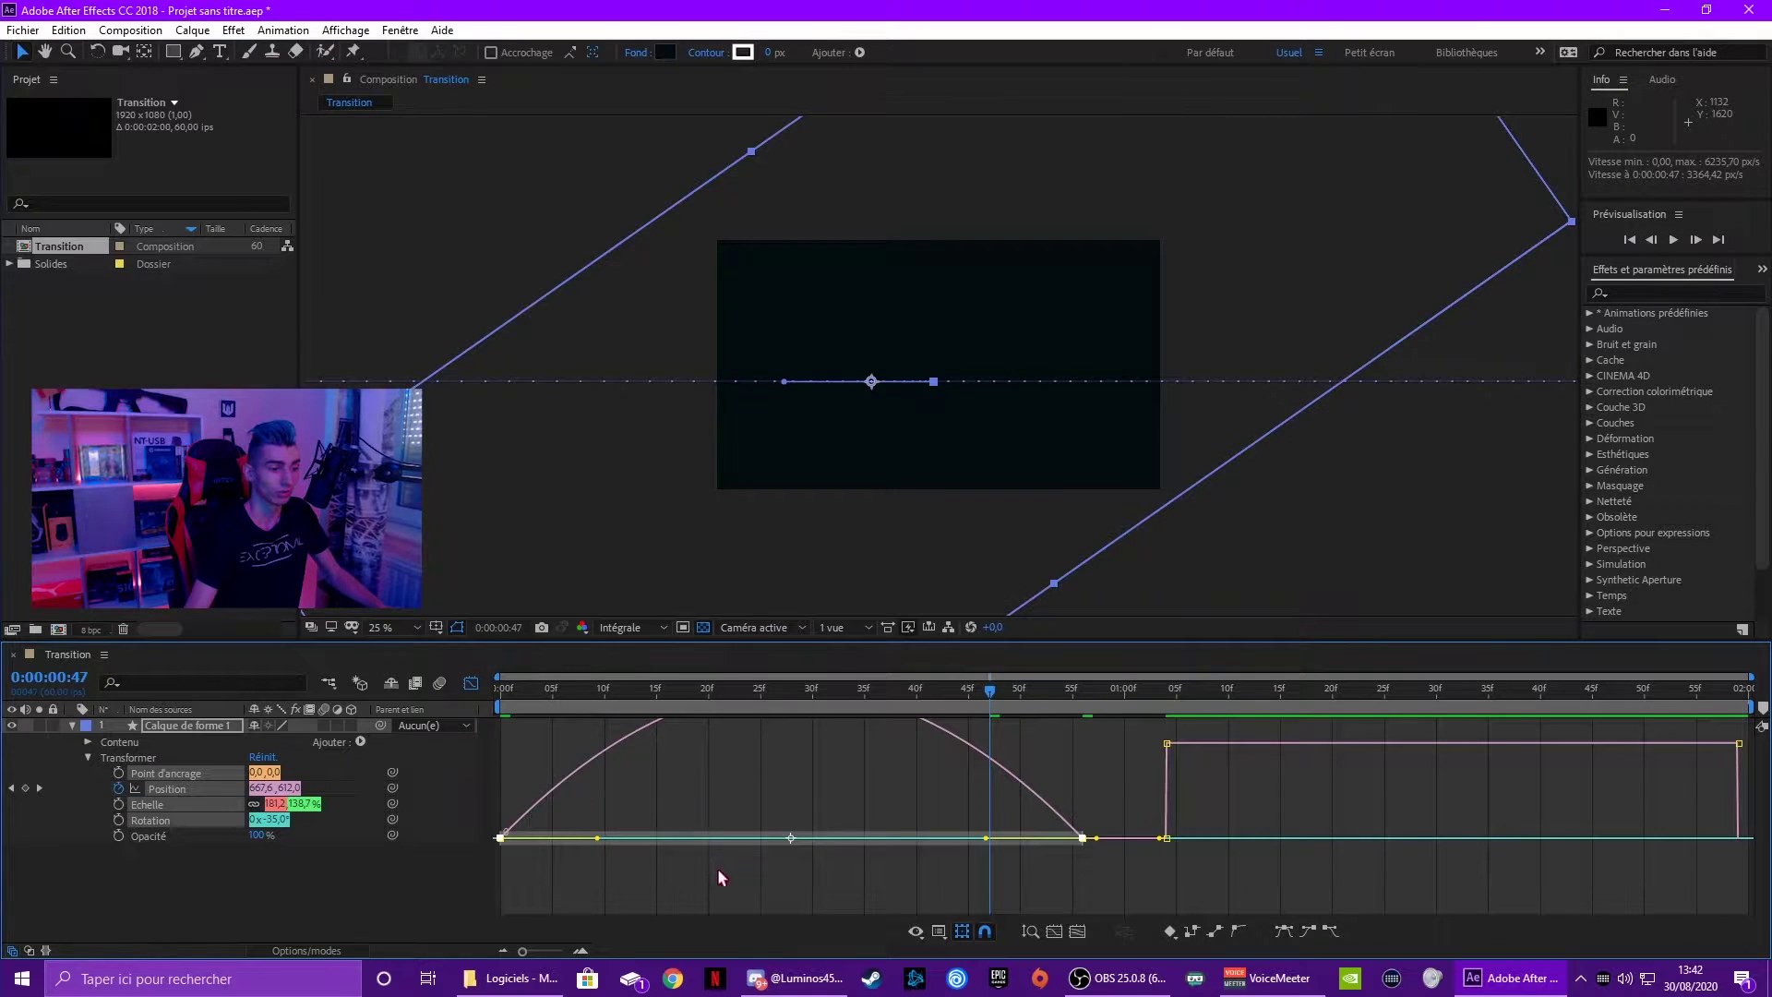
pyautogui.rightClick(737, 897)
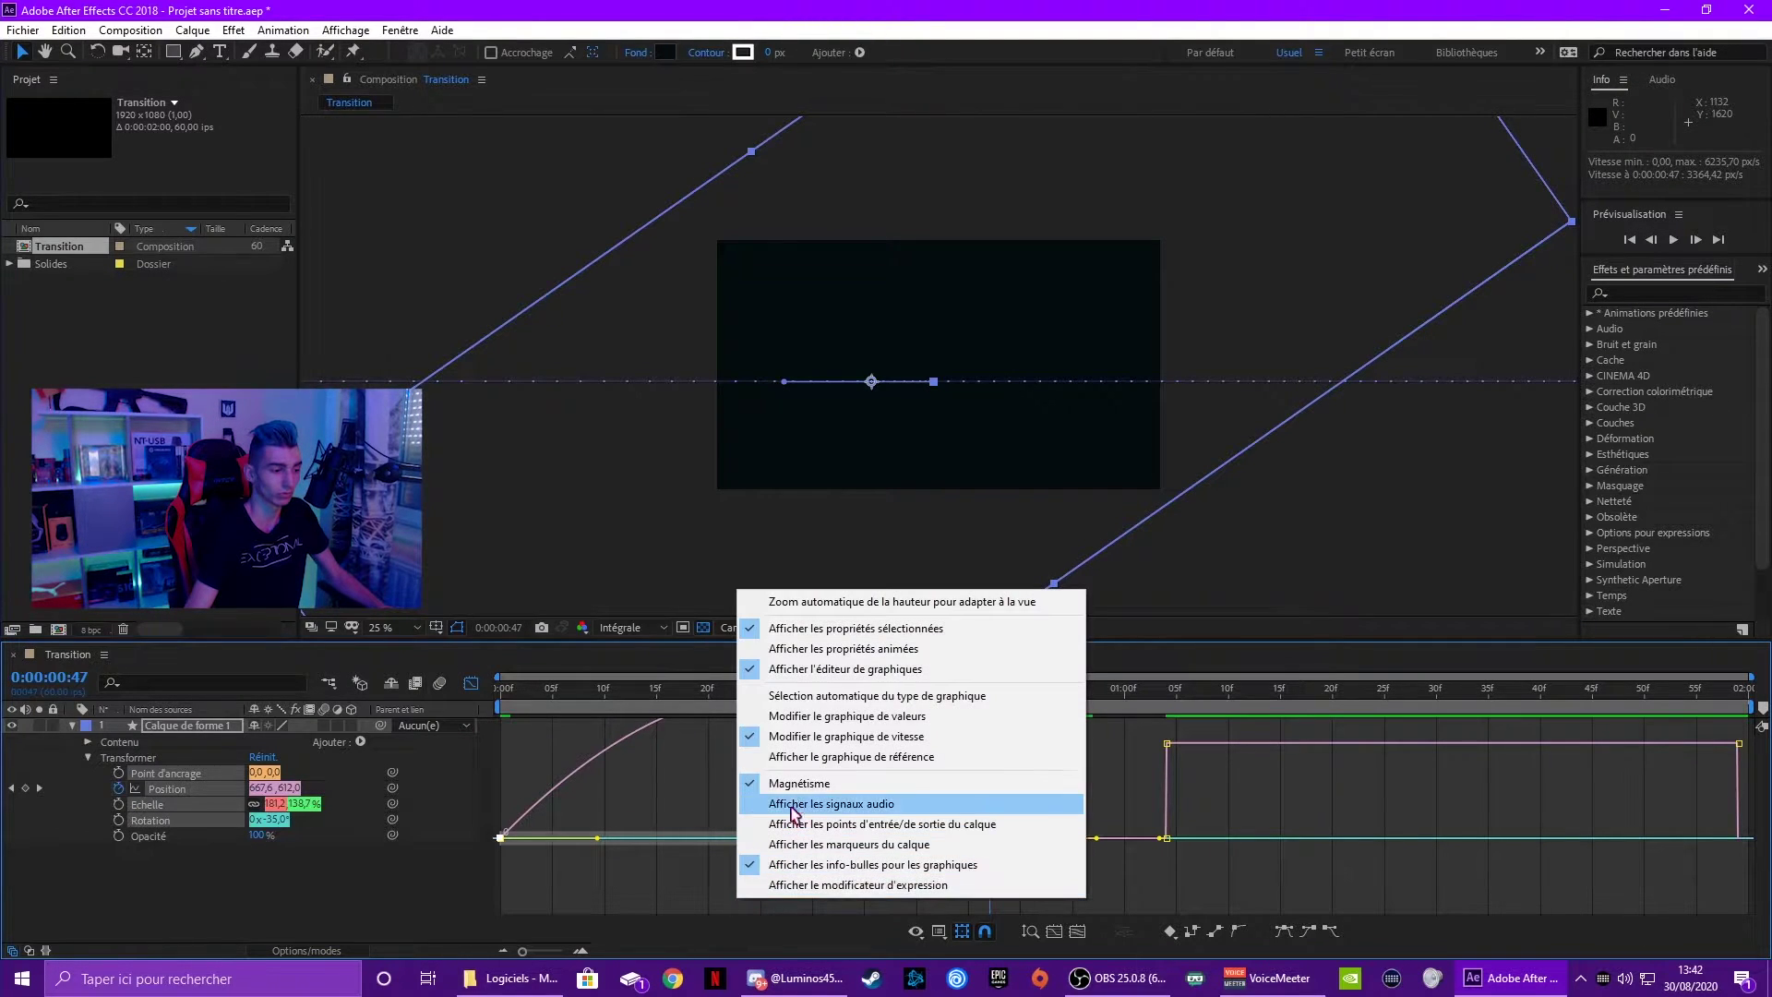
pyautogui.click(796, 716)
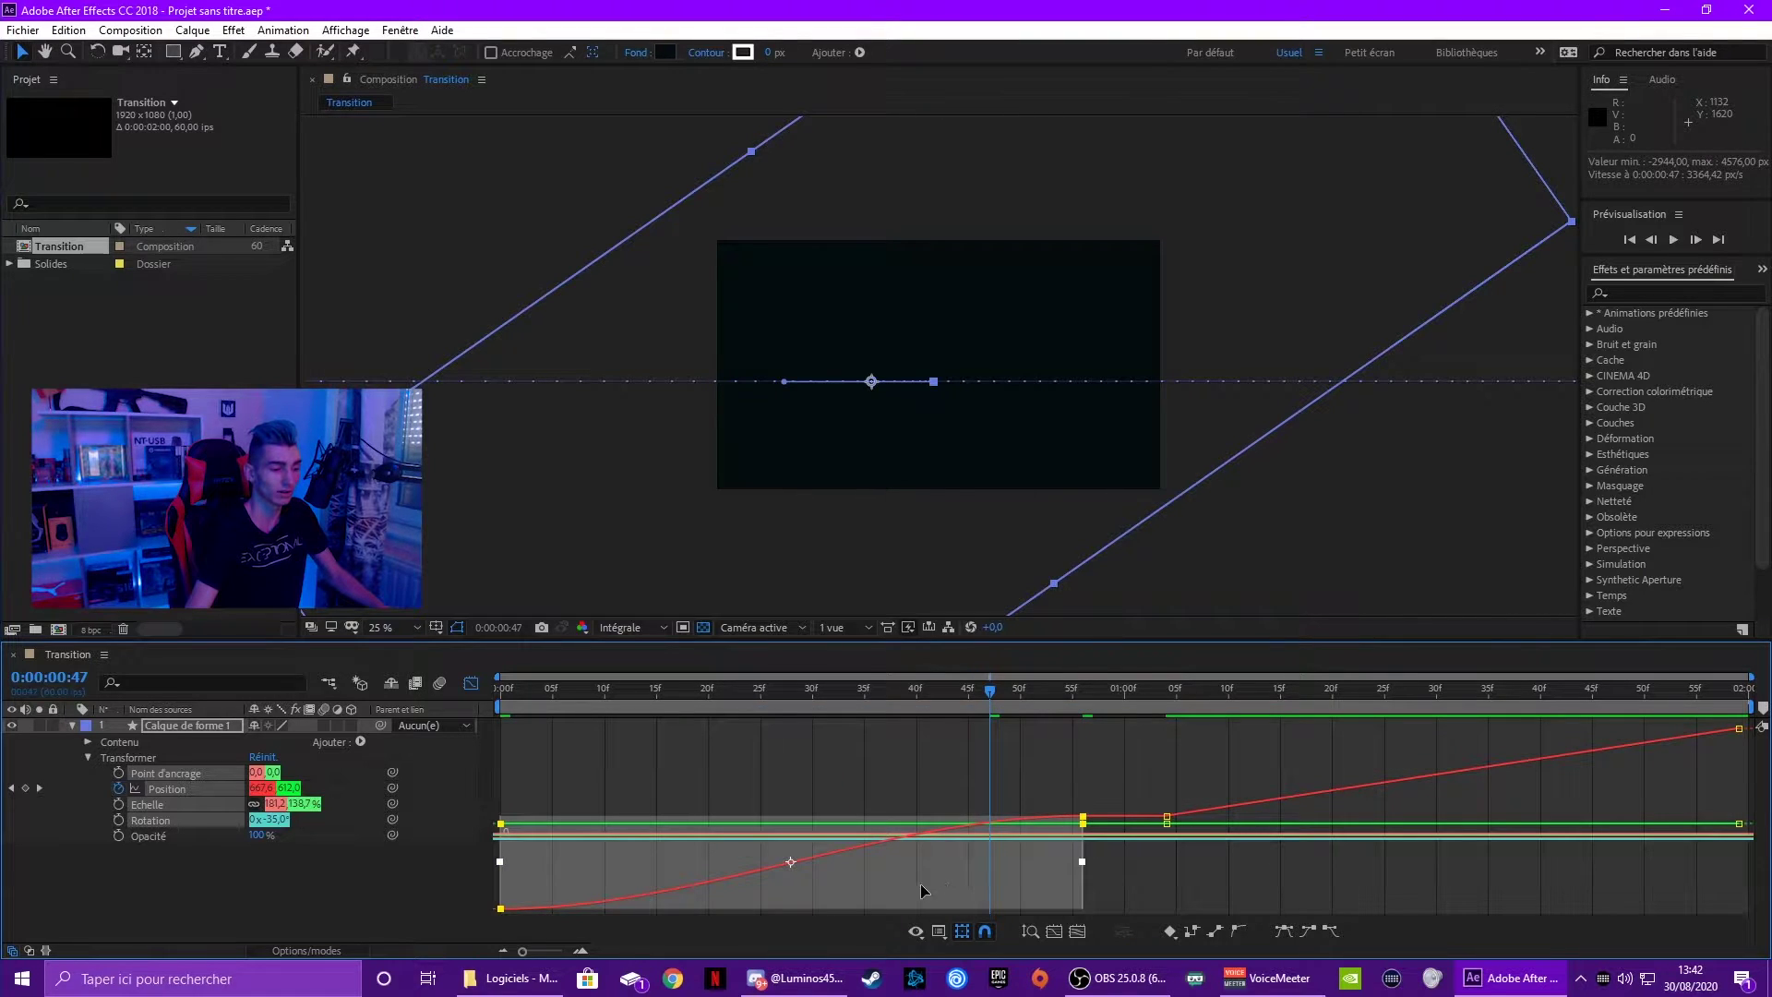
pyautogui.rightClick(911, 885)
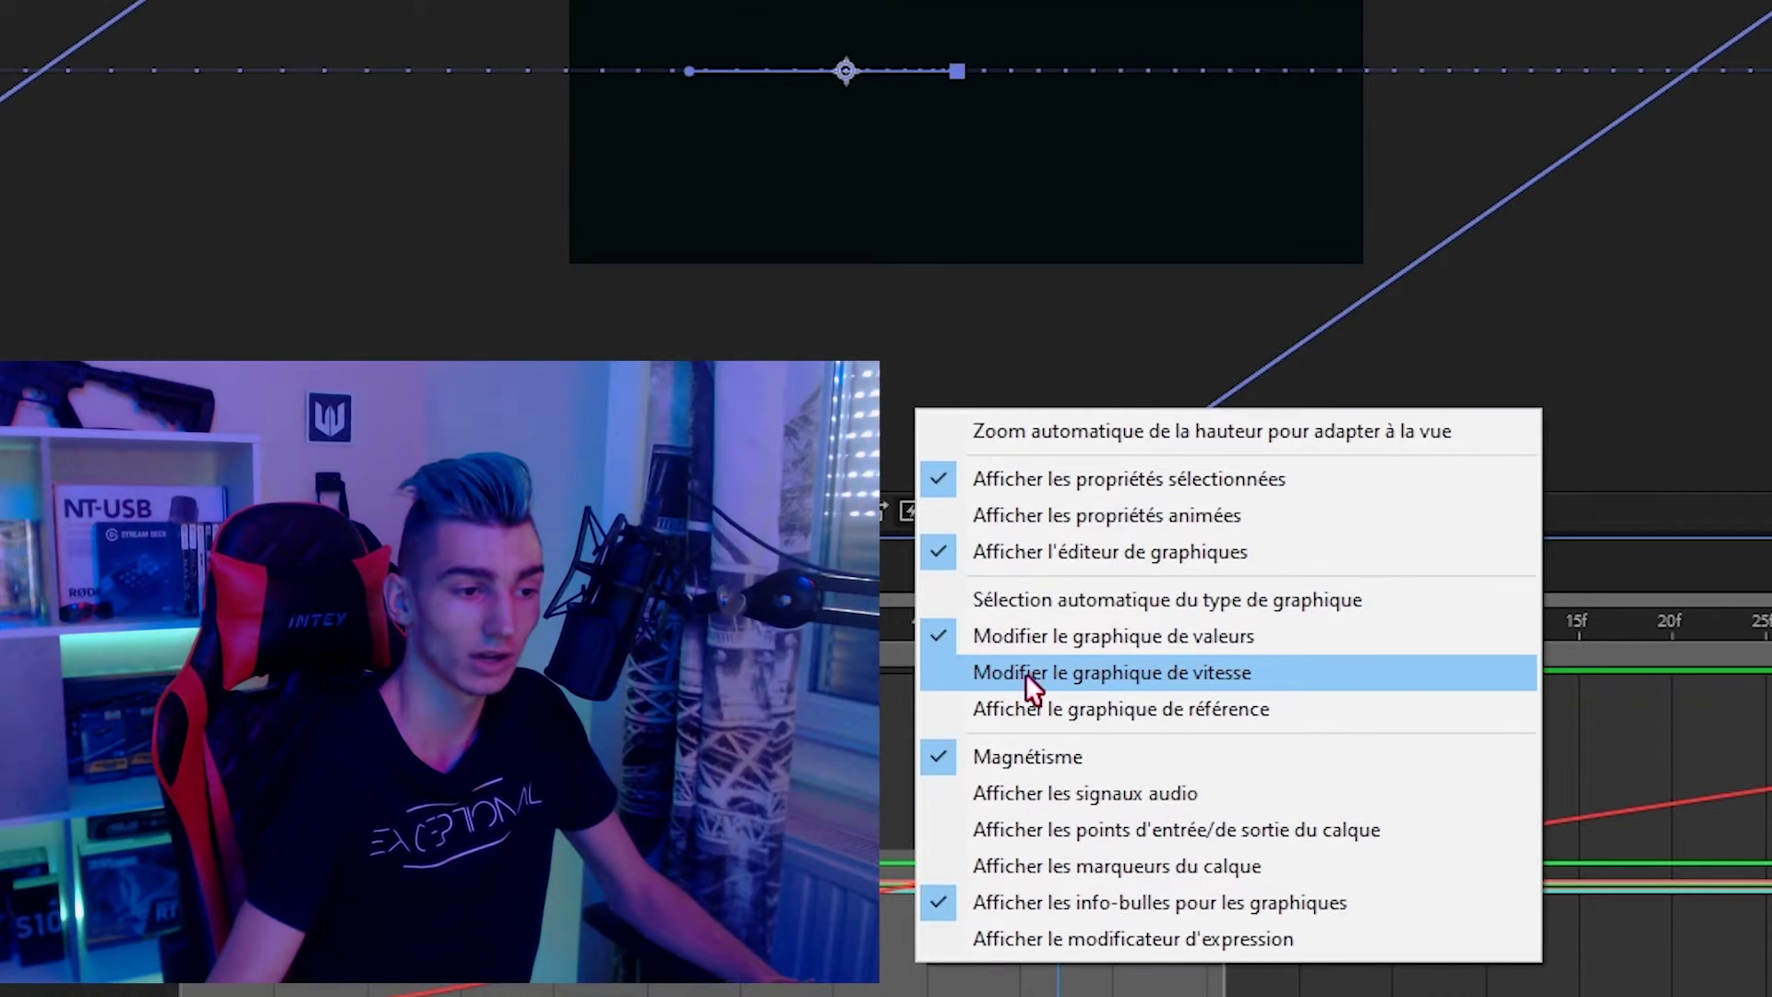
pyautogui.click(958, 719)
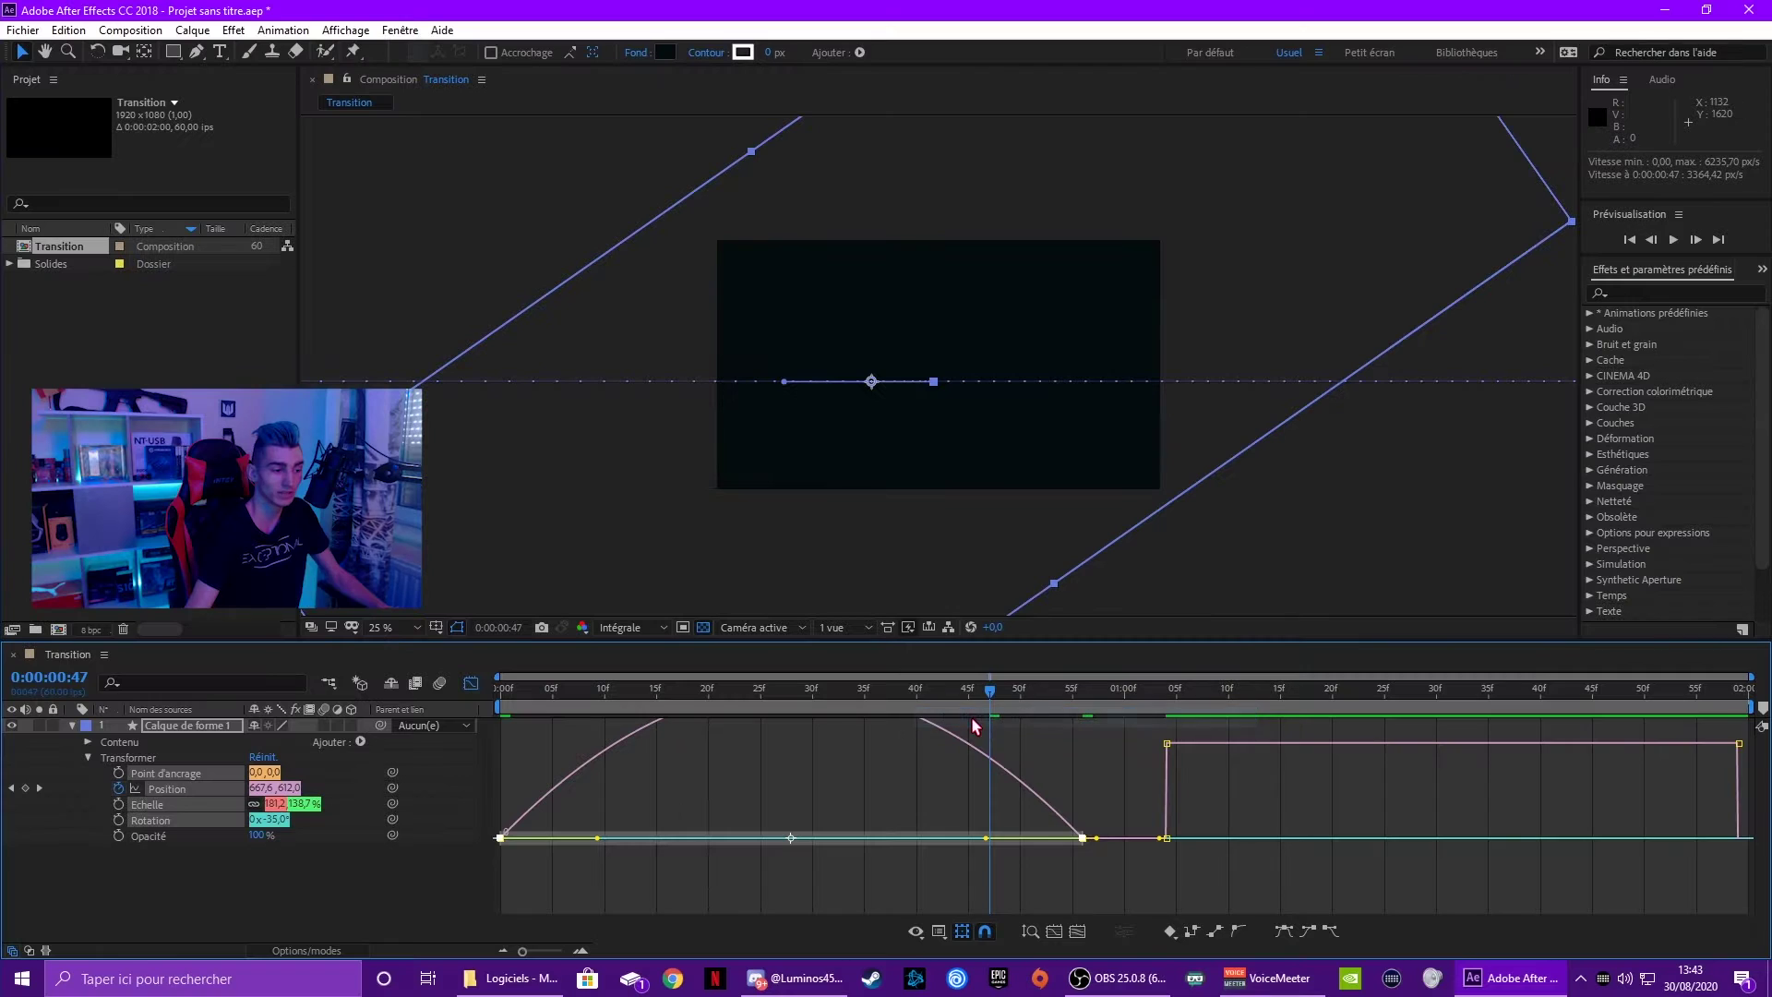
# Stretch the first keyframe's ease influence to about 64%.
pyautogui.moveTo(1094, 884); pyautogui.dragTo(498, 731)
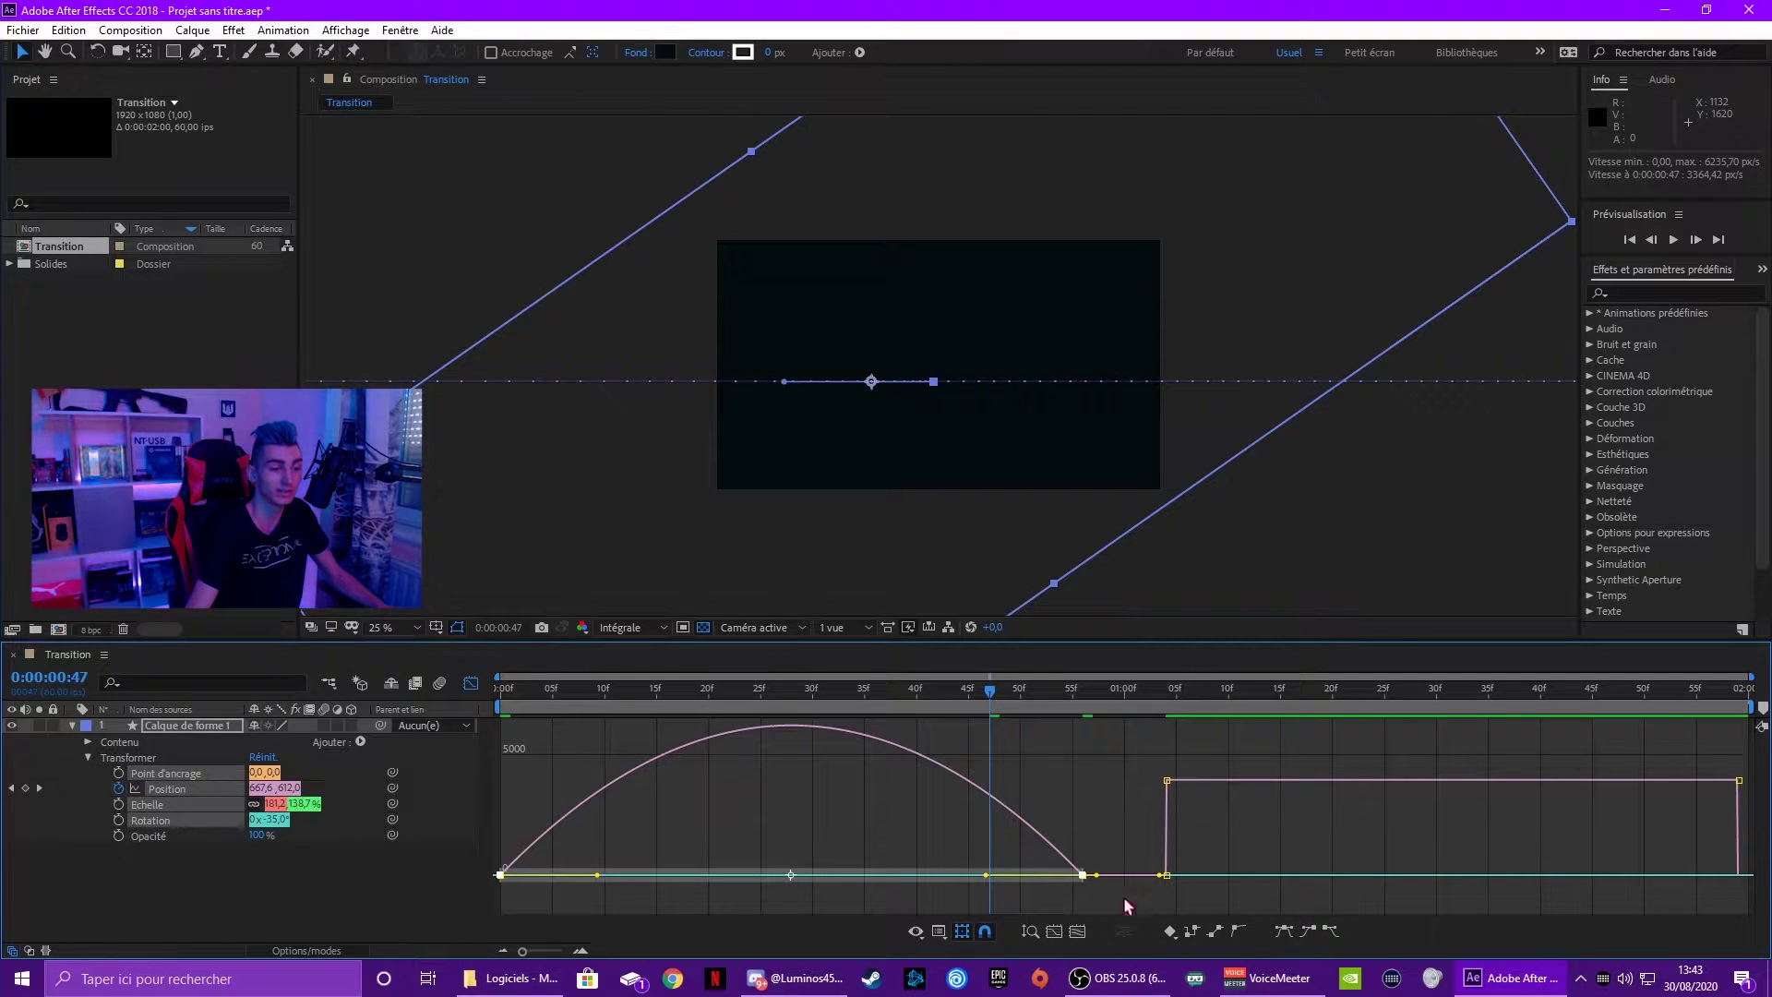
pyautogui.click(1047, 890)
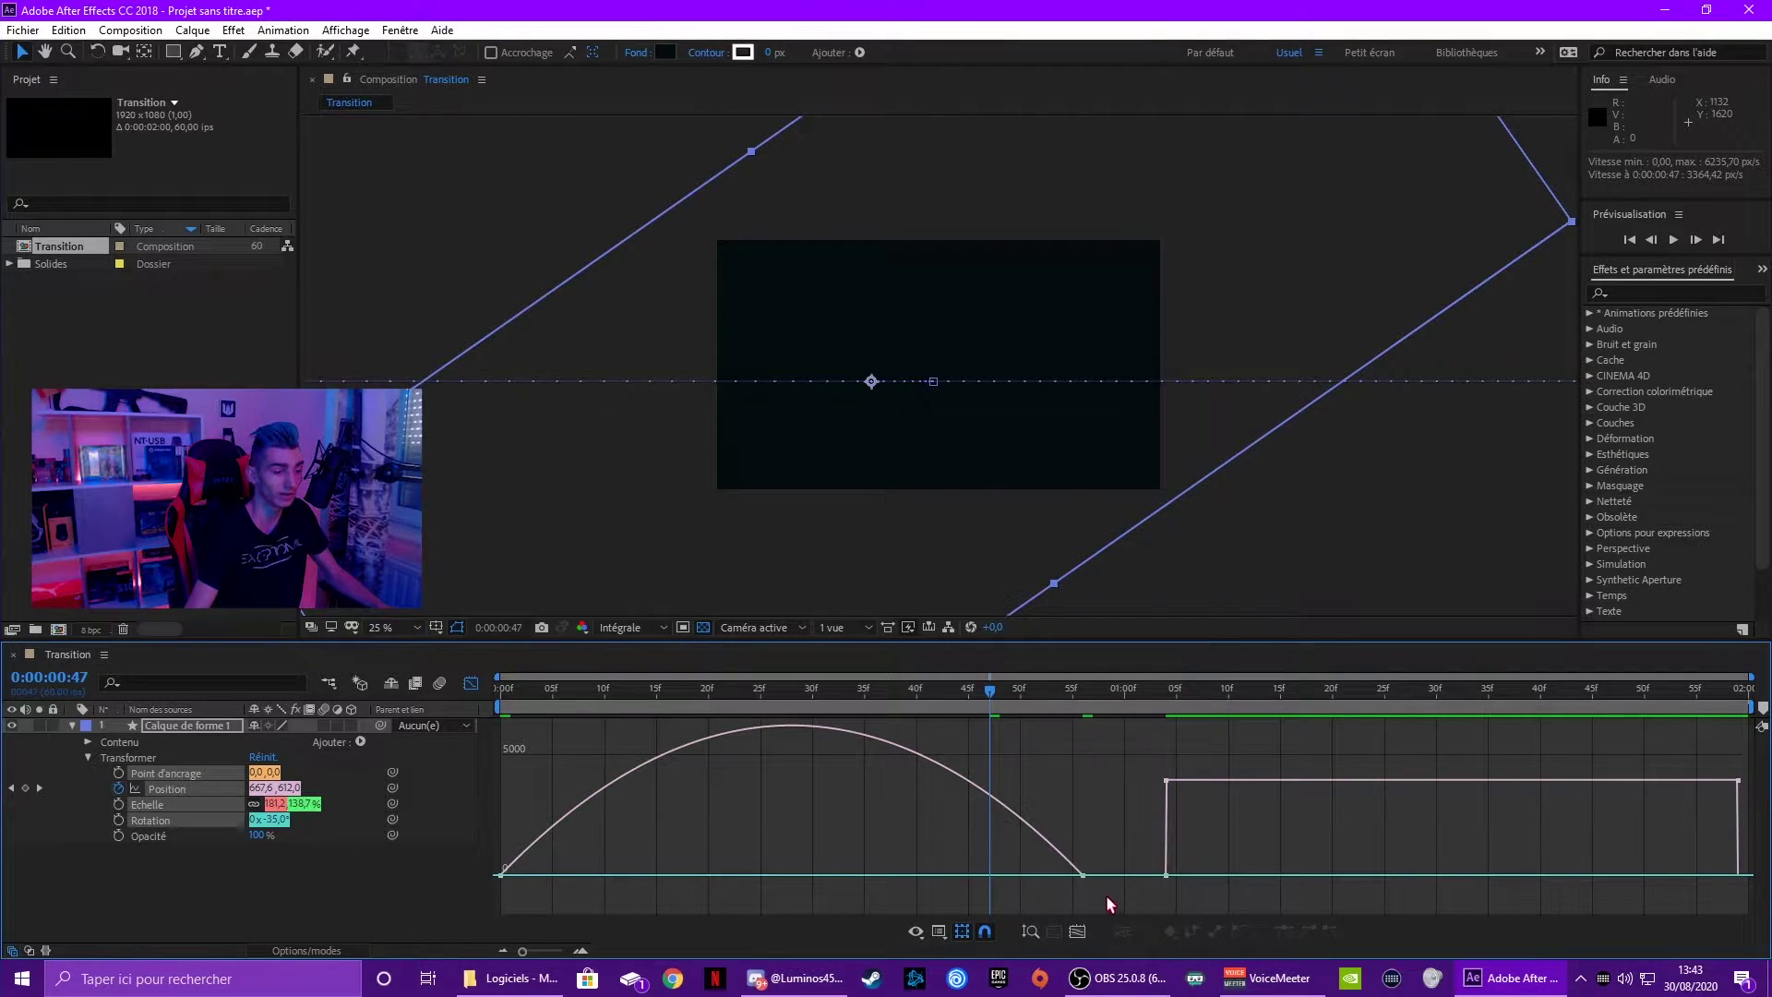
pyautogui.moveTo(1106, 894)
pyautogui.mouseDown()
pyautogui.moveTo(820, 836)
pyautogui.moveTo(495, 812)
pyautogui.mouseUp()
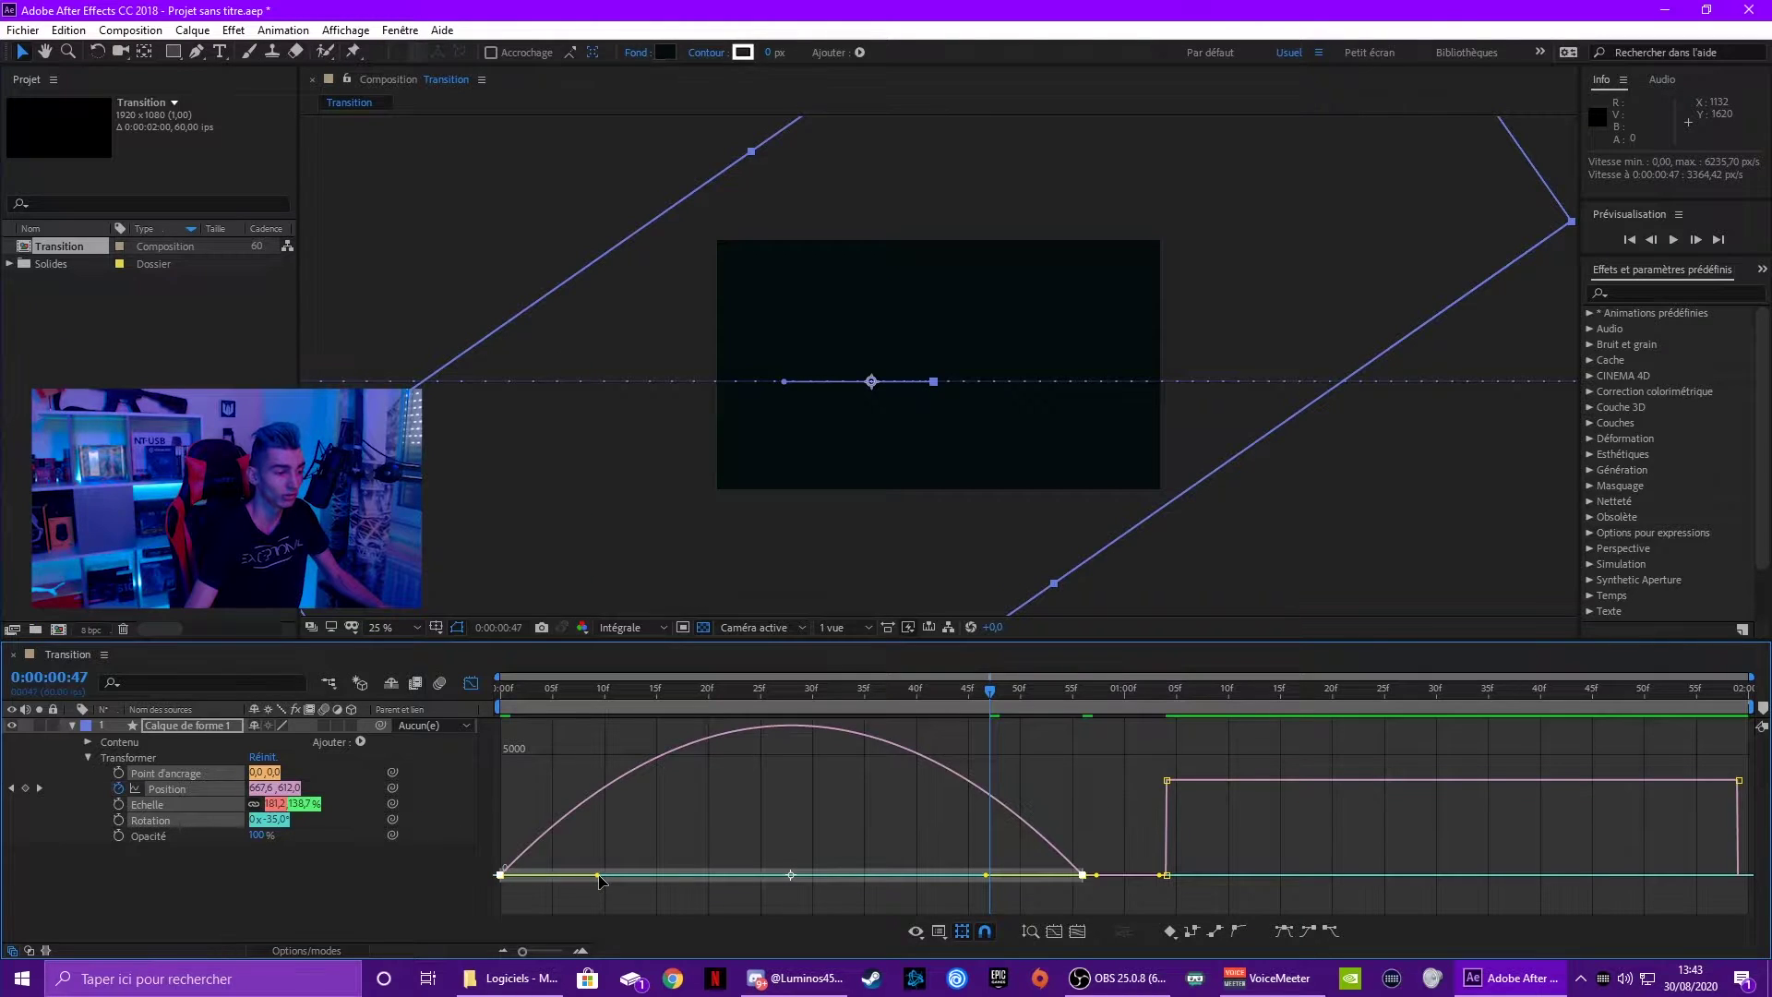
pyautogui.moveTo(598, 878); pyautogui.dragTo(788, 890)
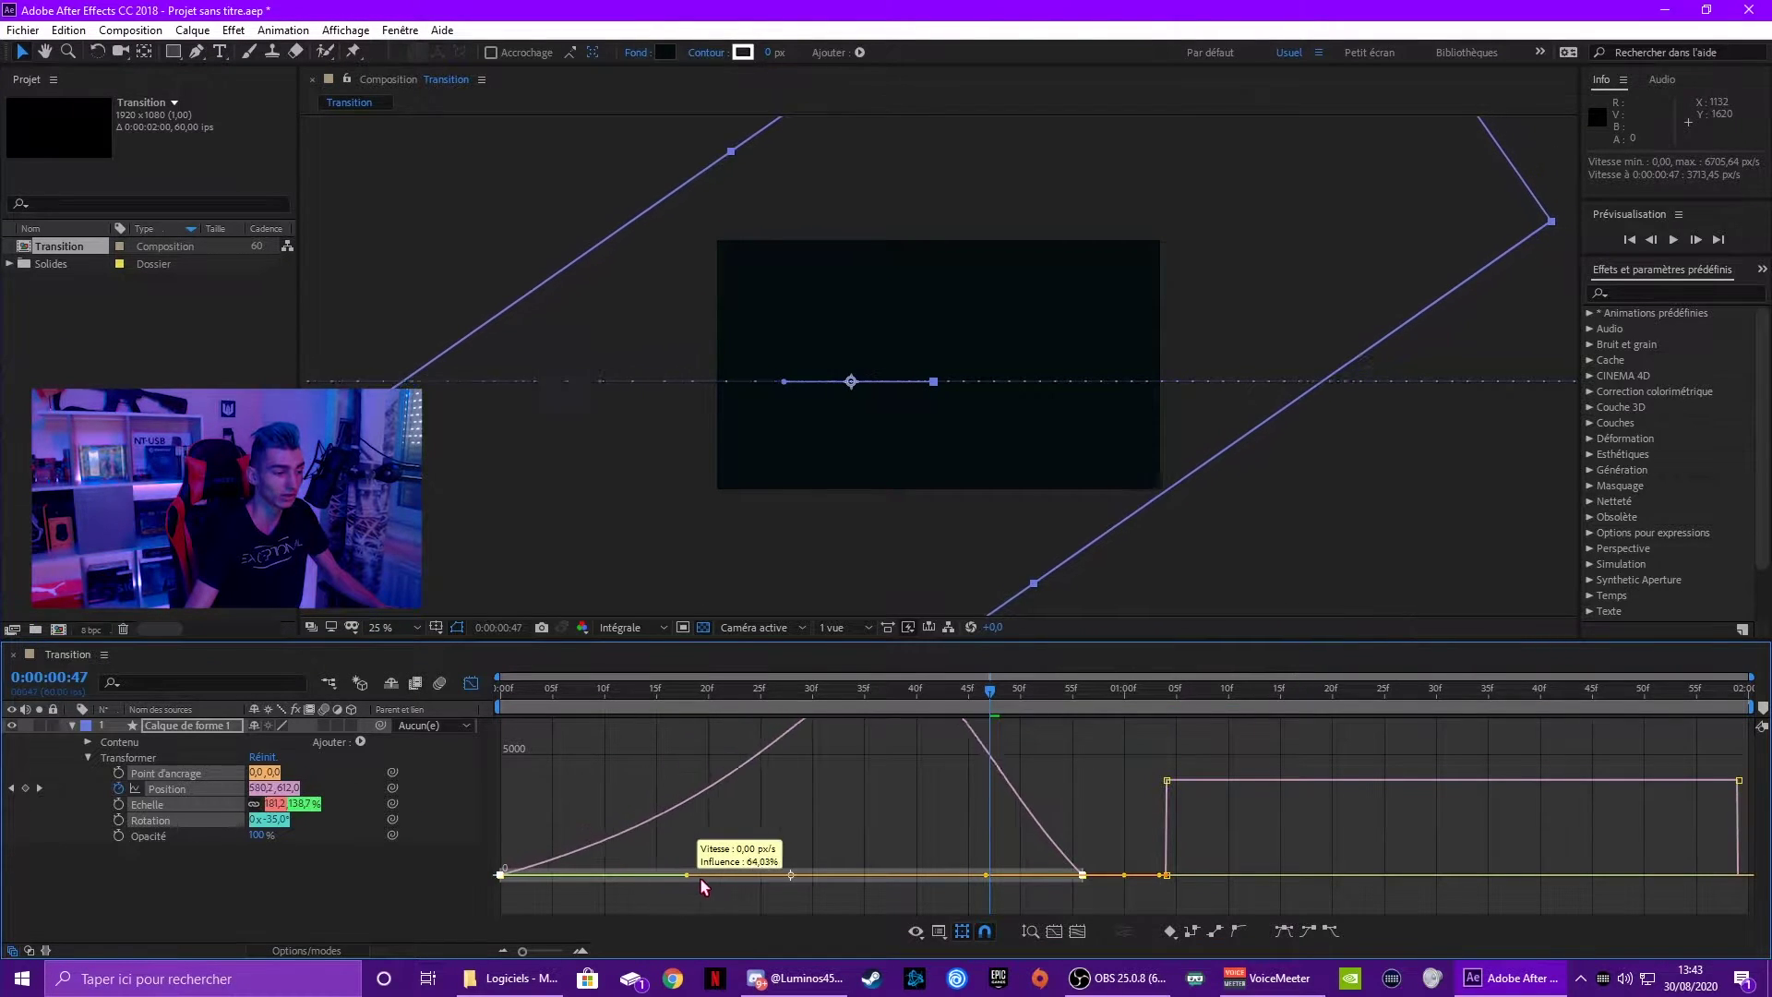
# Preview the transition from the start, then select the exit keyframes at 1:04 and 1:59.
pyautogui.click(471, 683)
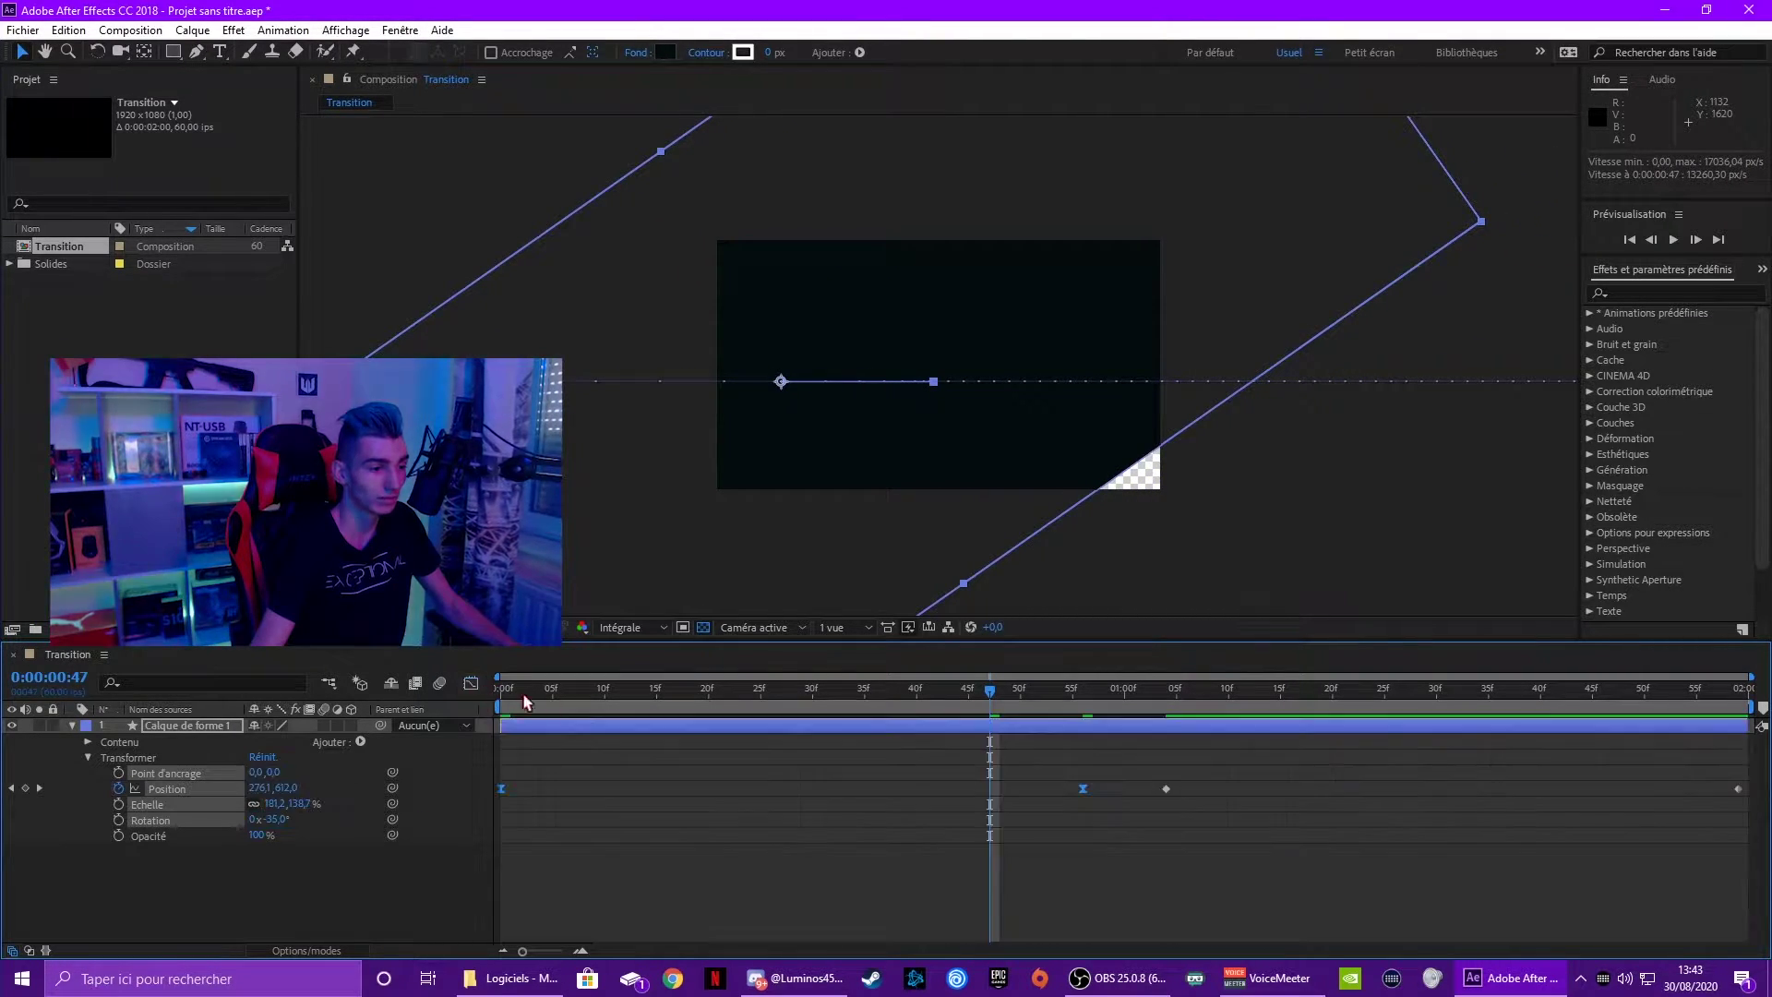
pyautogui.moveTo(523, 692); pyautogui.dragTo(462, 677)
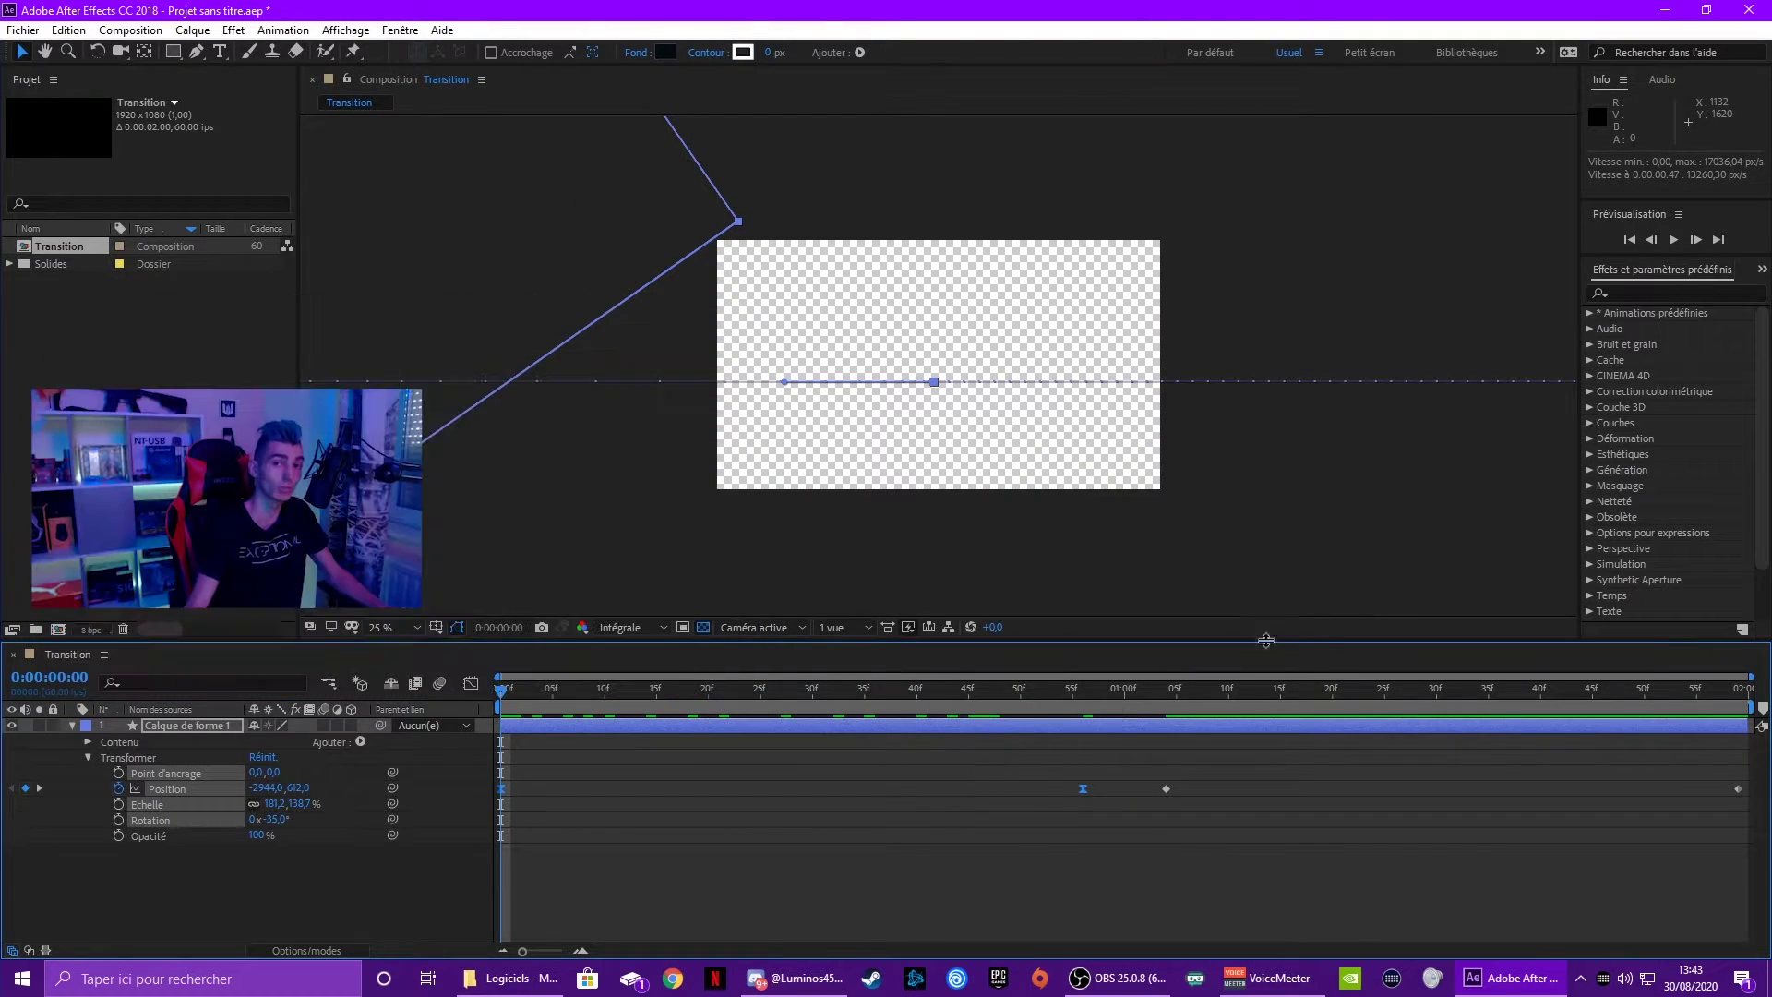
pyautogui.press('space')
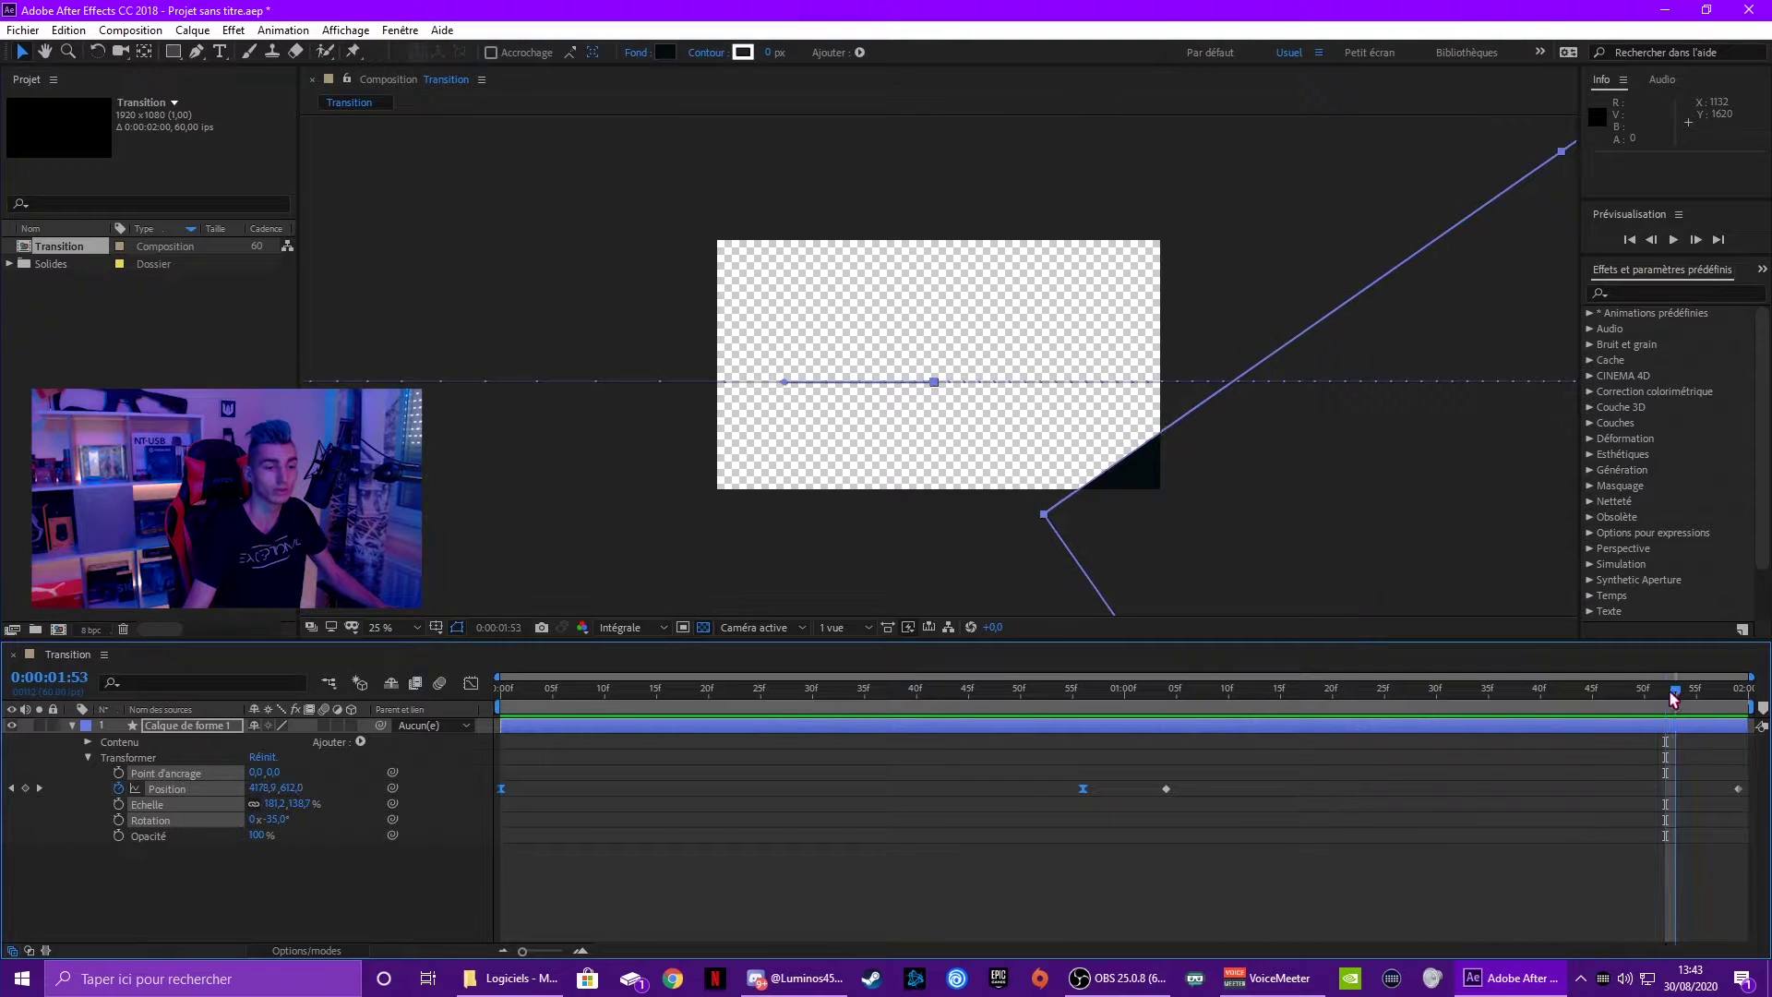
pyautogui.moveTo(1471, 687); pyautogui.dragTo(1166, 690)
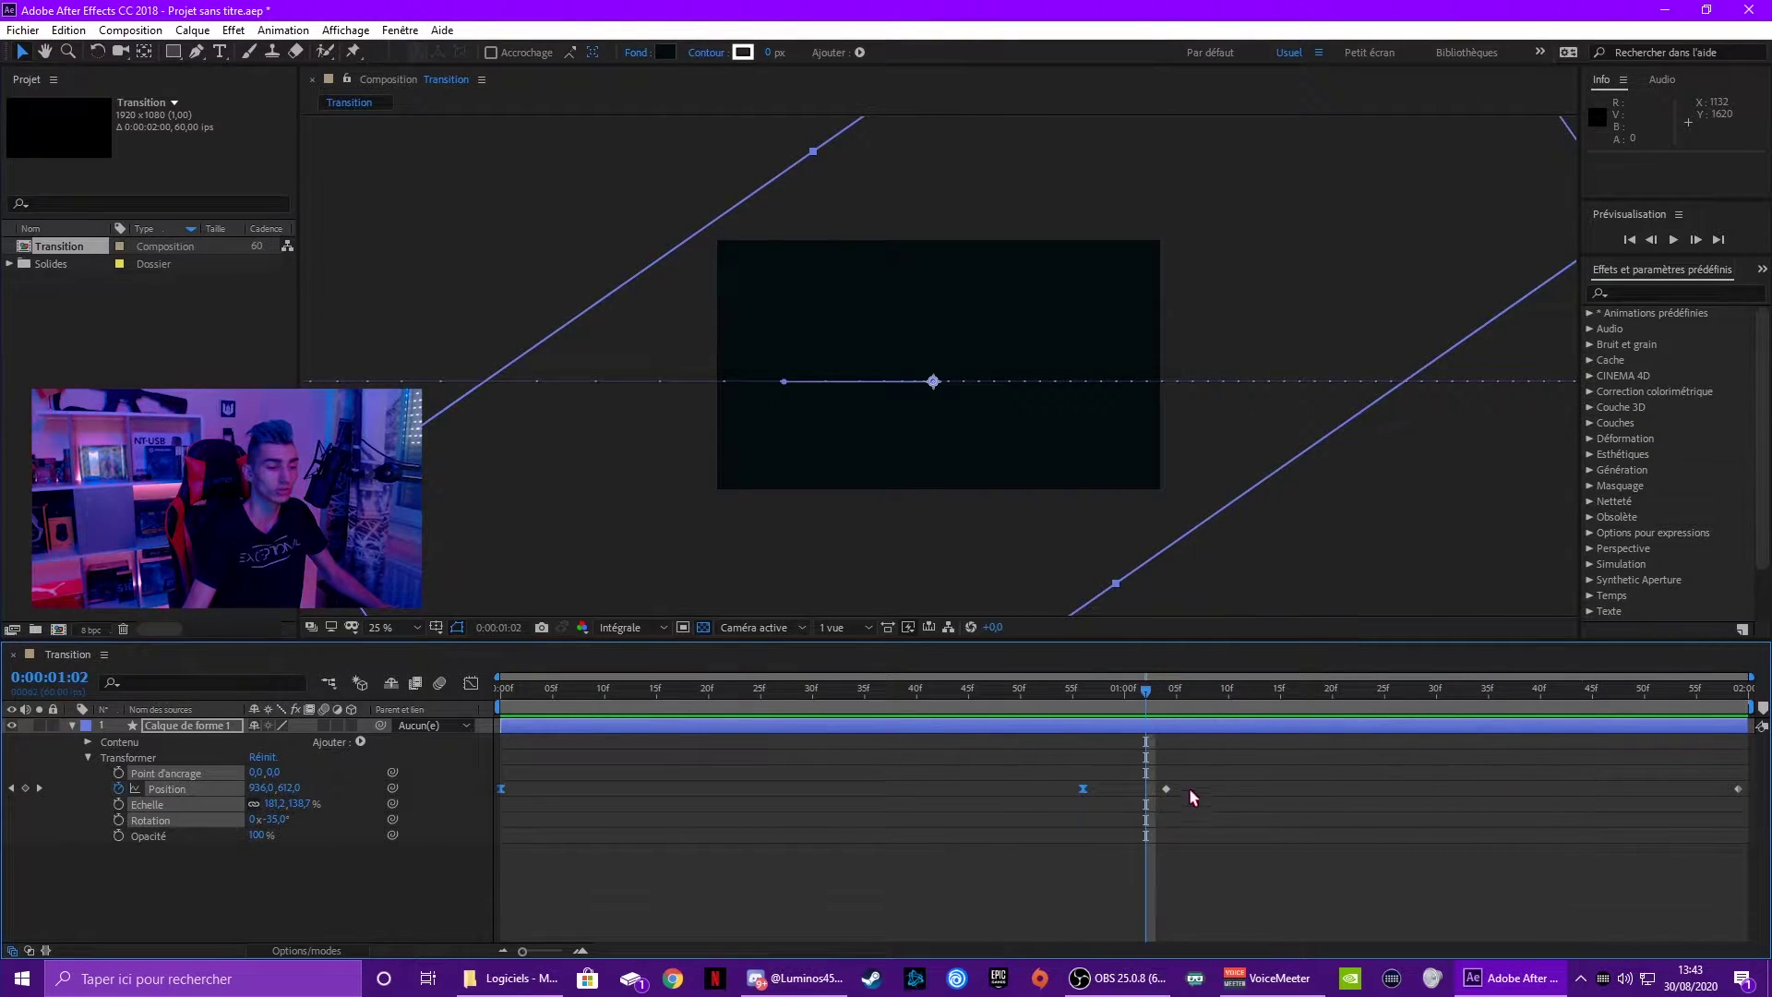
pyautogui.moveTo(1157, 810); pyautogui.dragTo(1754, 765)
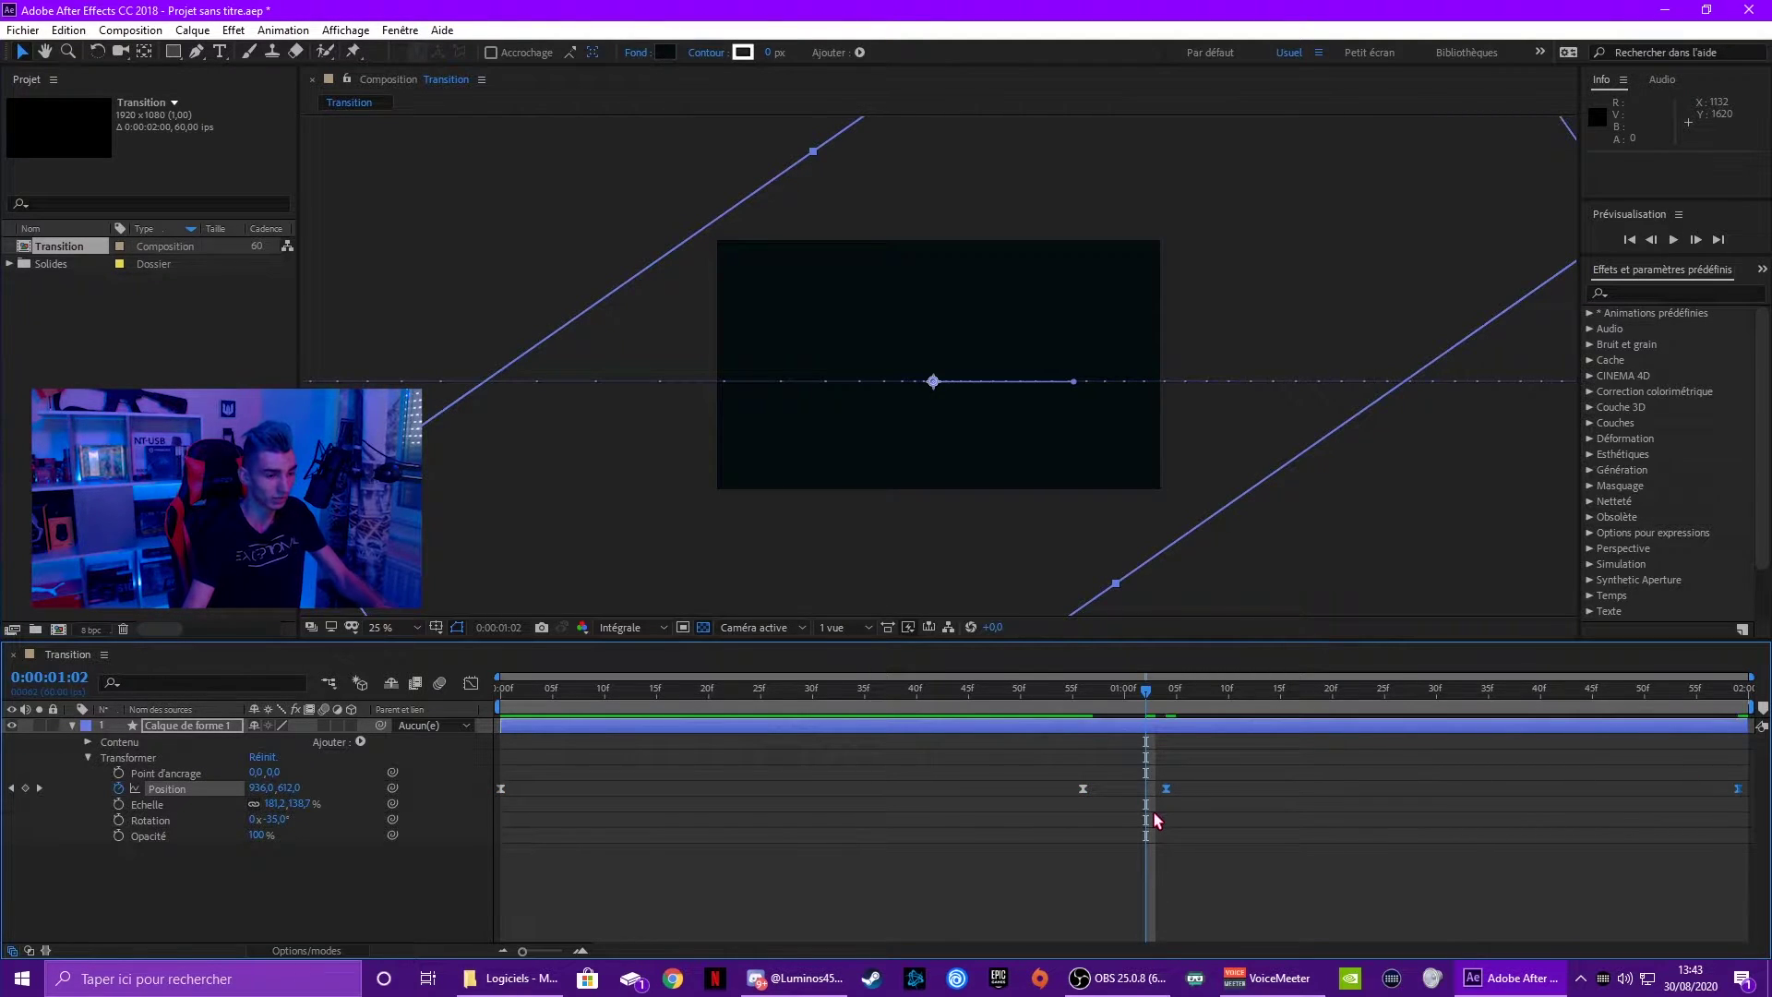
# Ease the exit move's final Position keyframe to 100% influence in the speed graph.
pyautogui.click(470, 687)
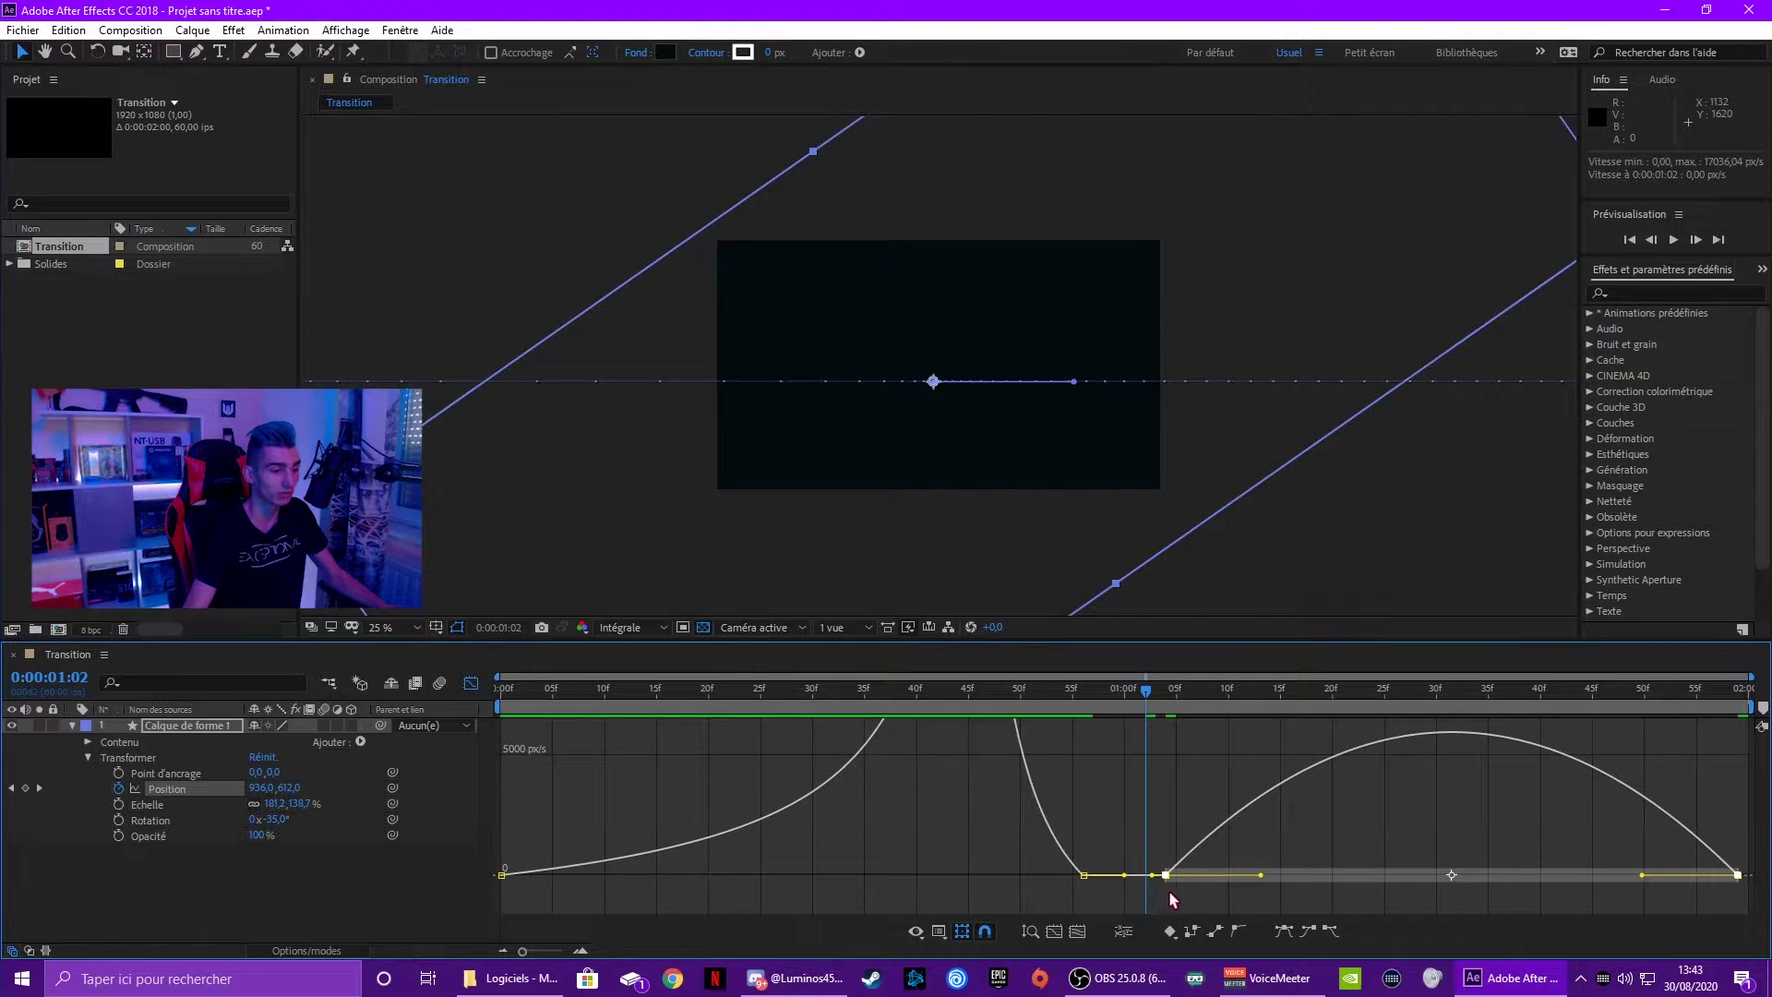
pyautogui.moveTo(1643, 875); pyautogui.dragTo(1452, 877)
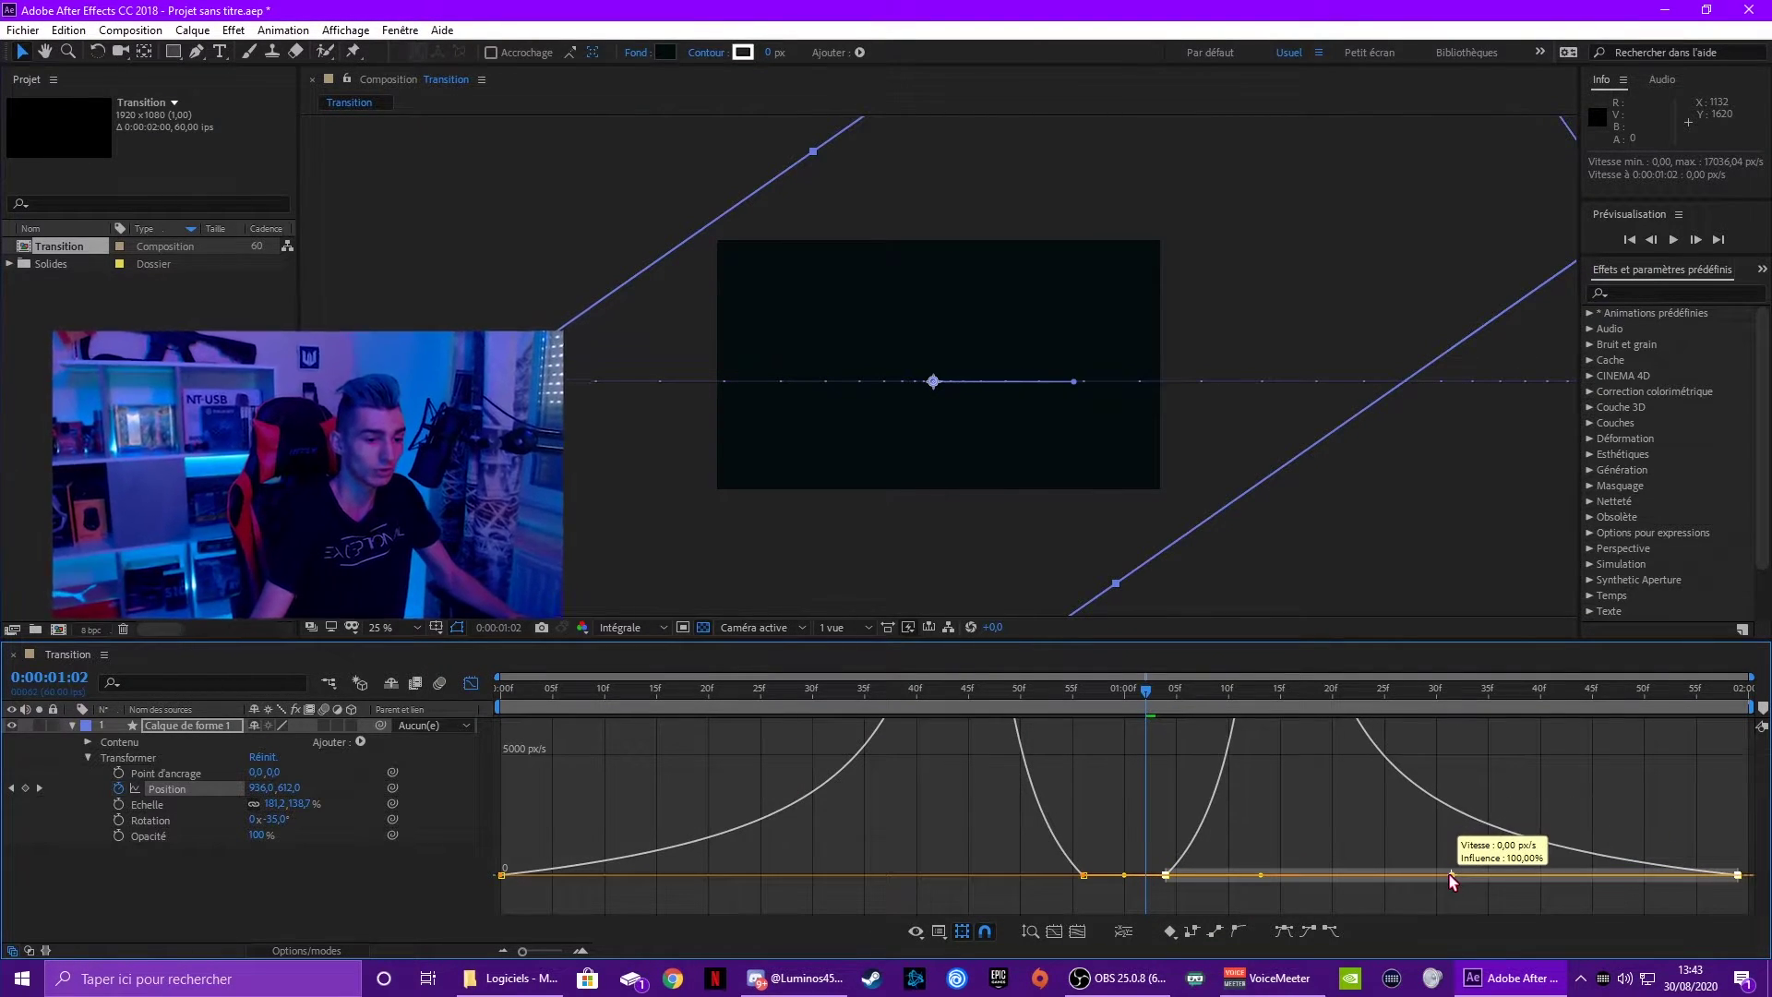
pyautogui.moveTo(1452, 877)
pyautogui.mouseDown()
pyautogui.moveTo(1457, 805)
pyautogui.moveTo(1452, 877)
pyautogui.mouseUp()
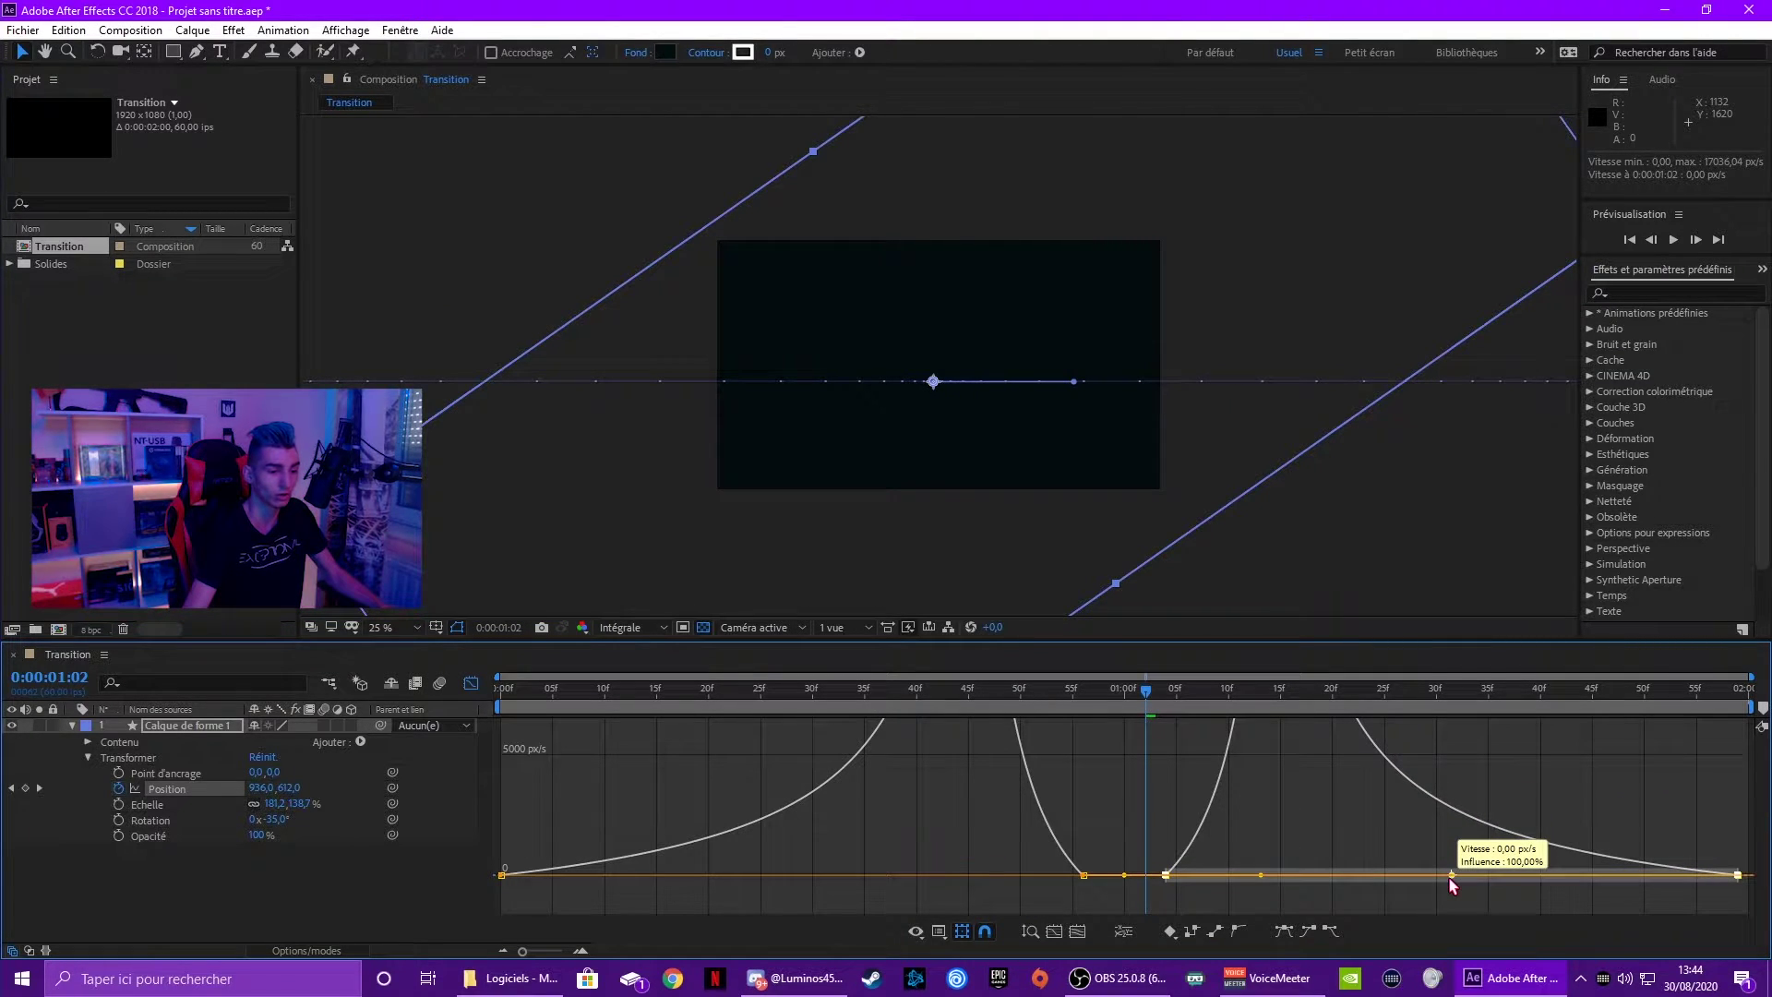
pyautogui.moveTo(1441, 879); pyautogui.dragTo(1437, 877)
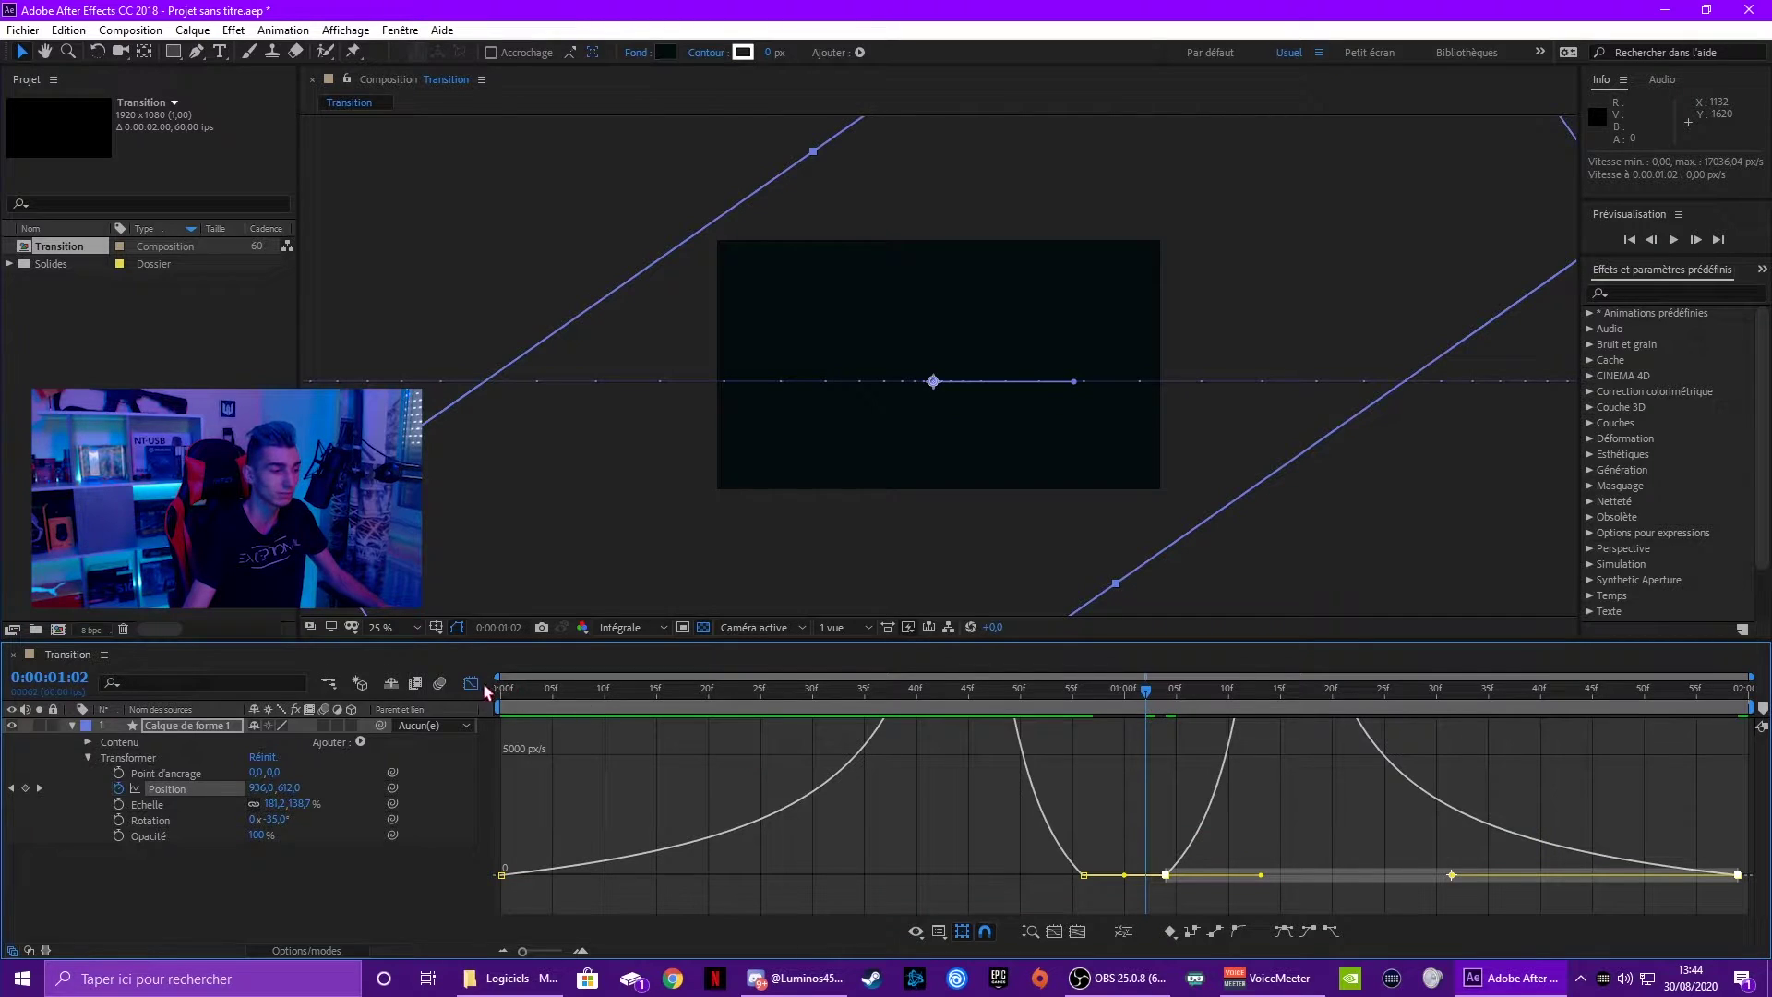
pyautogui.click(472, 685)
pyautogui.press('Home')
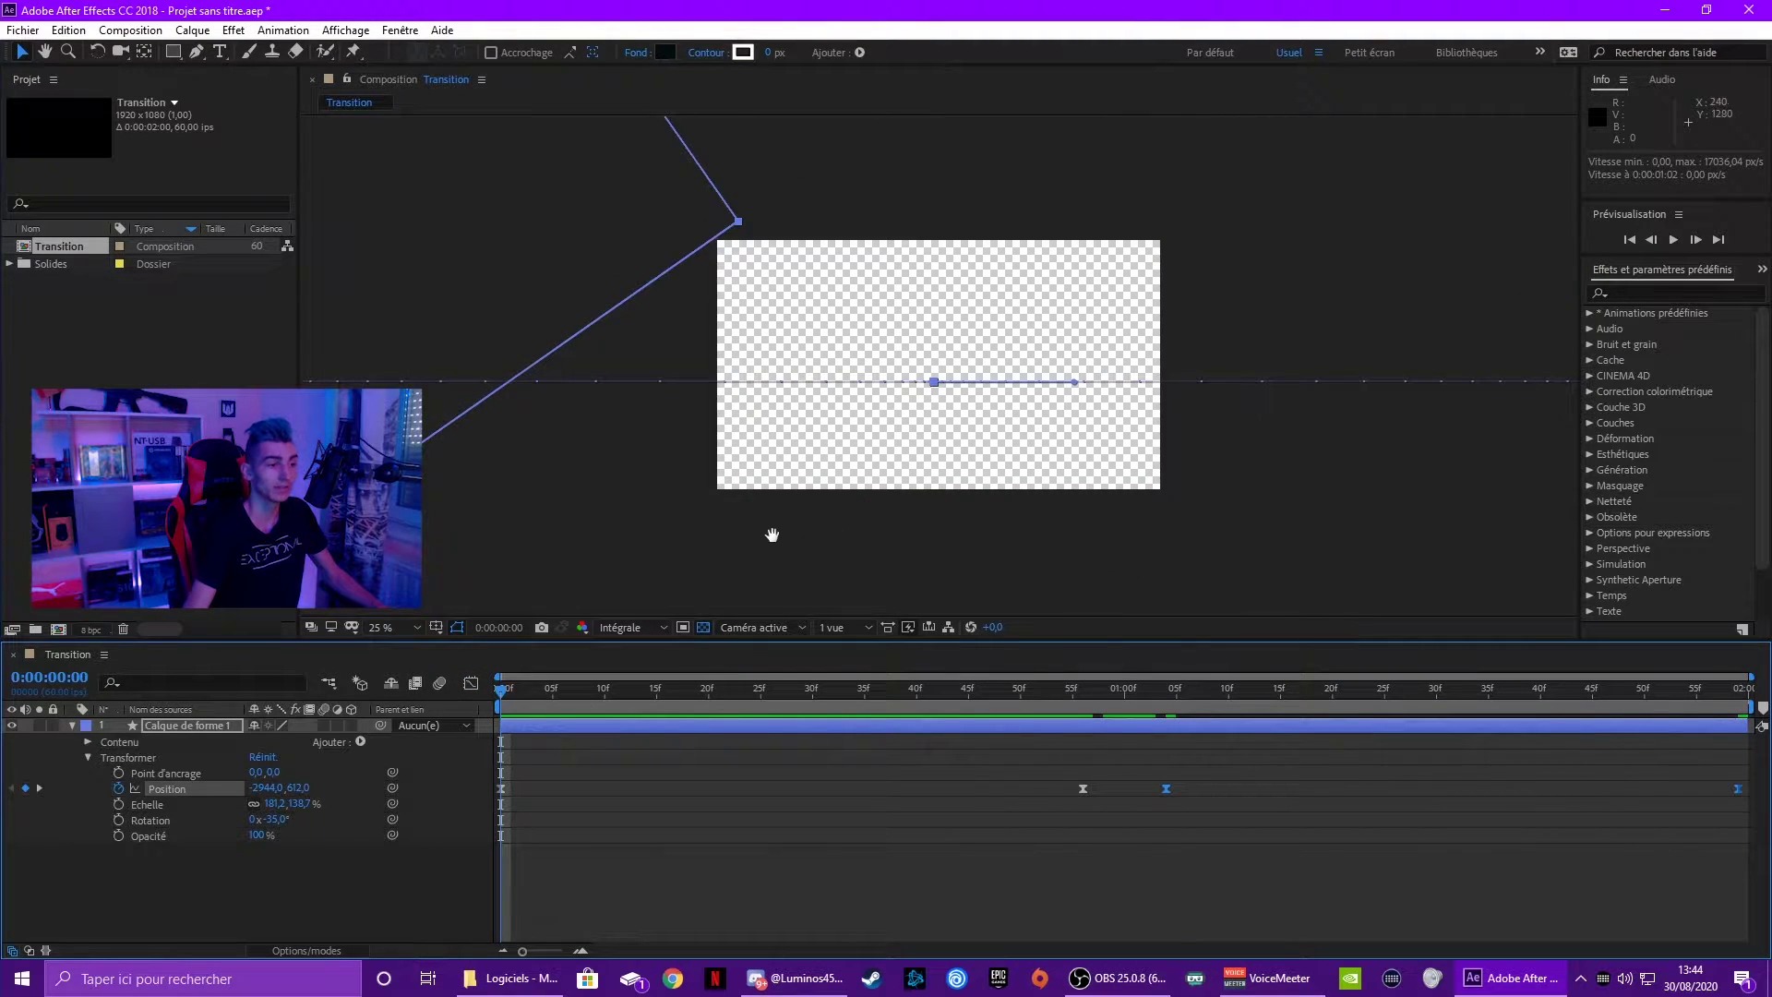
pyautogui.press('space')
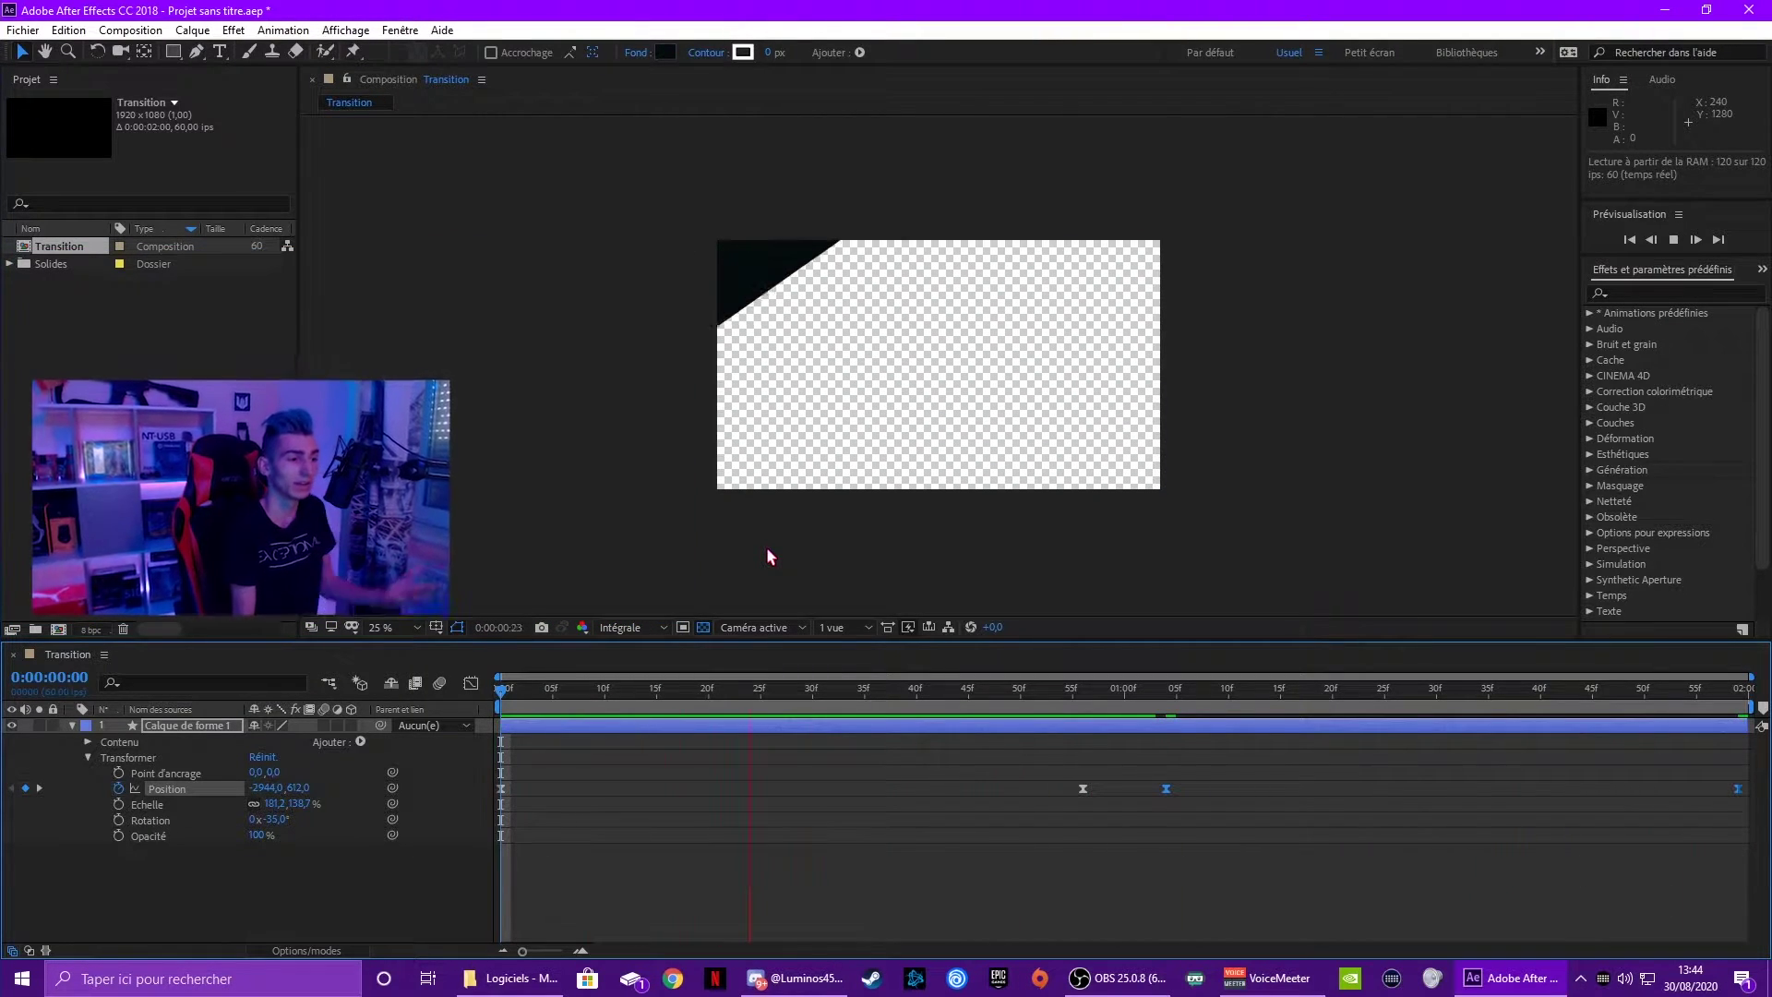
pyautogui.press('space')
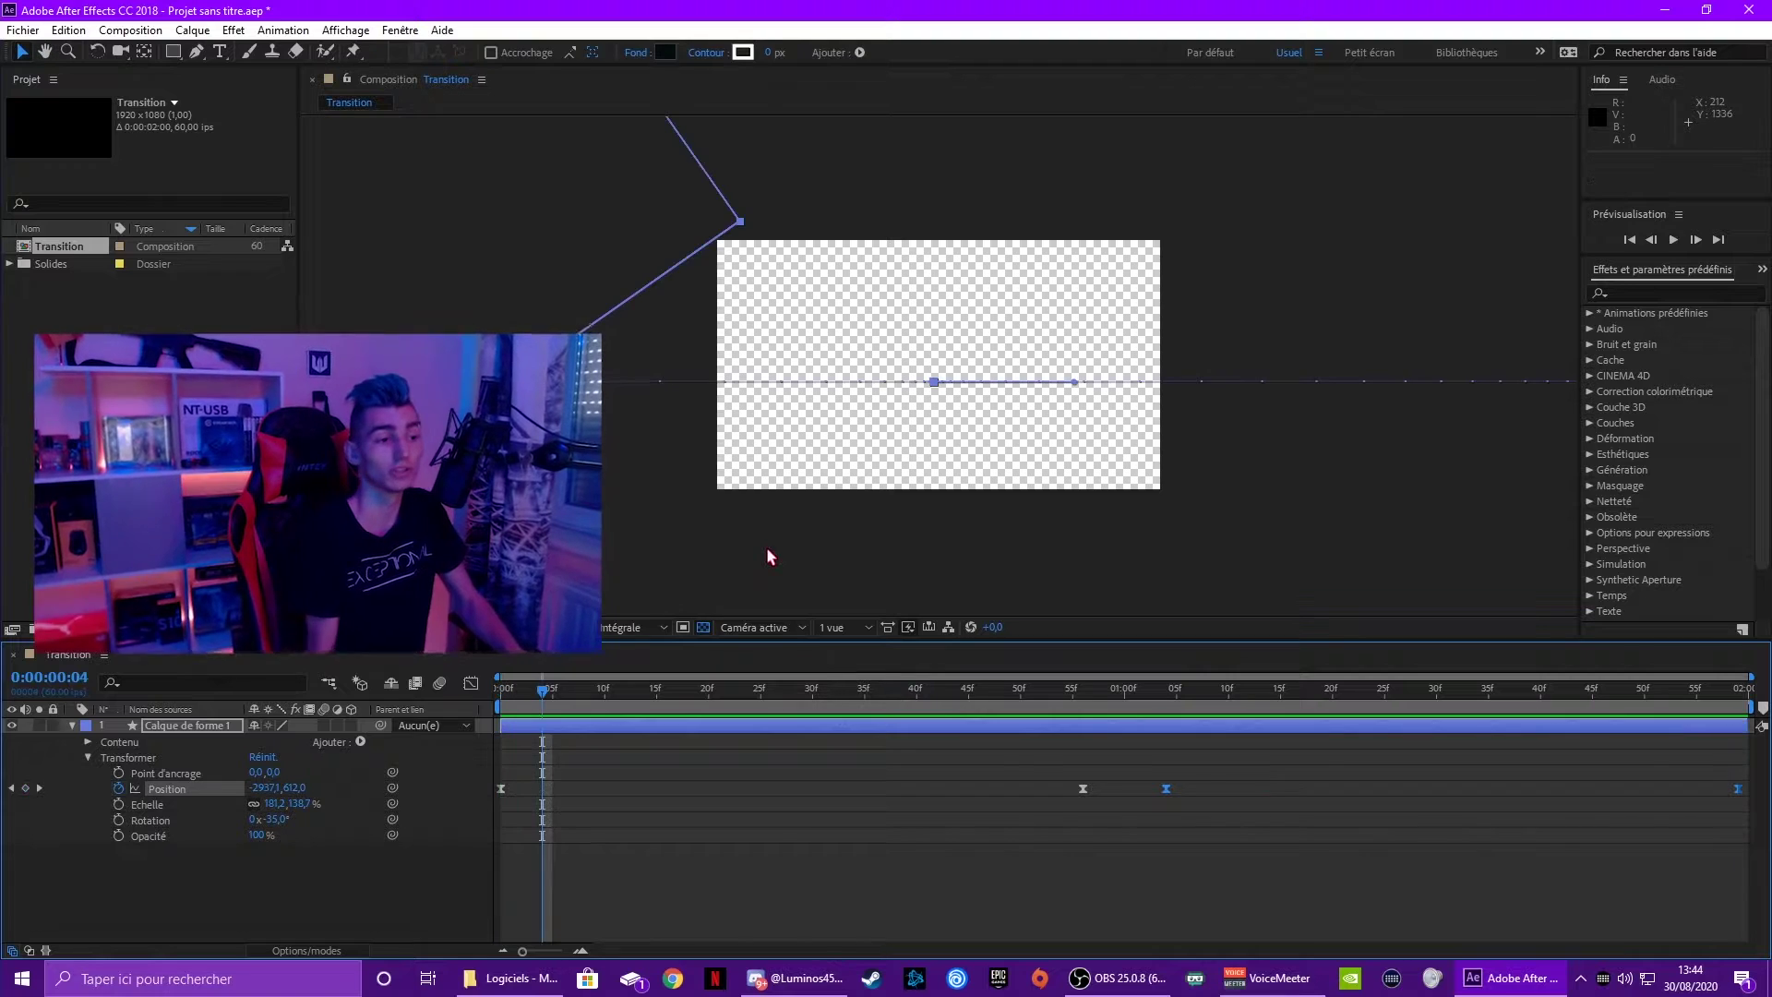
pyautogui.press('Home')
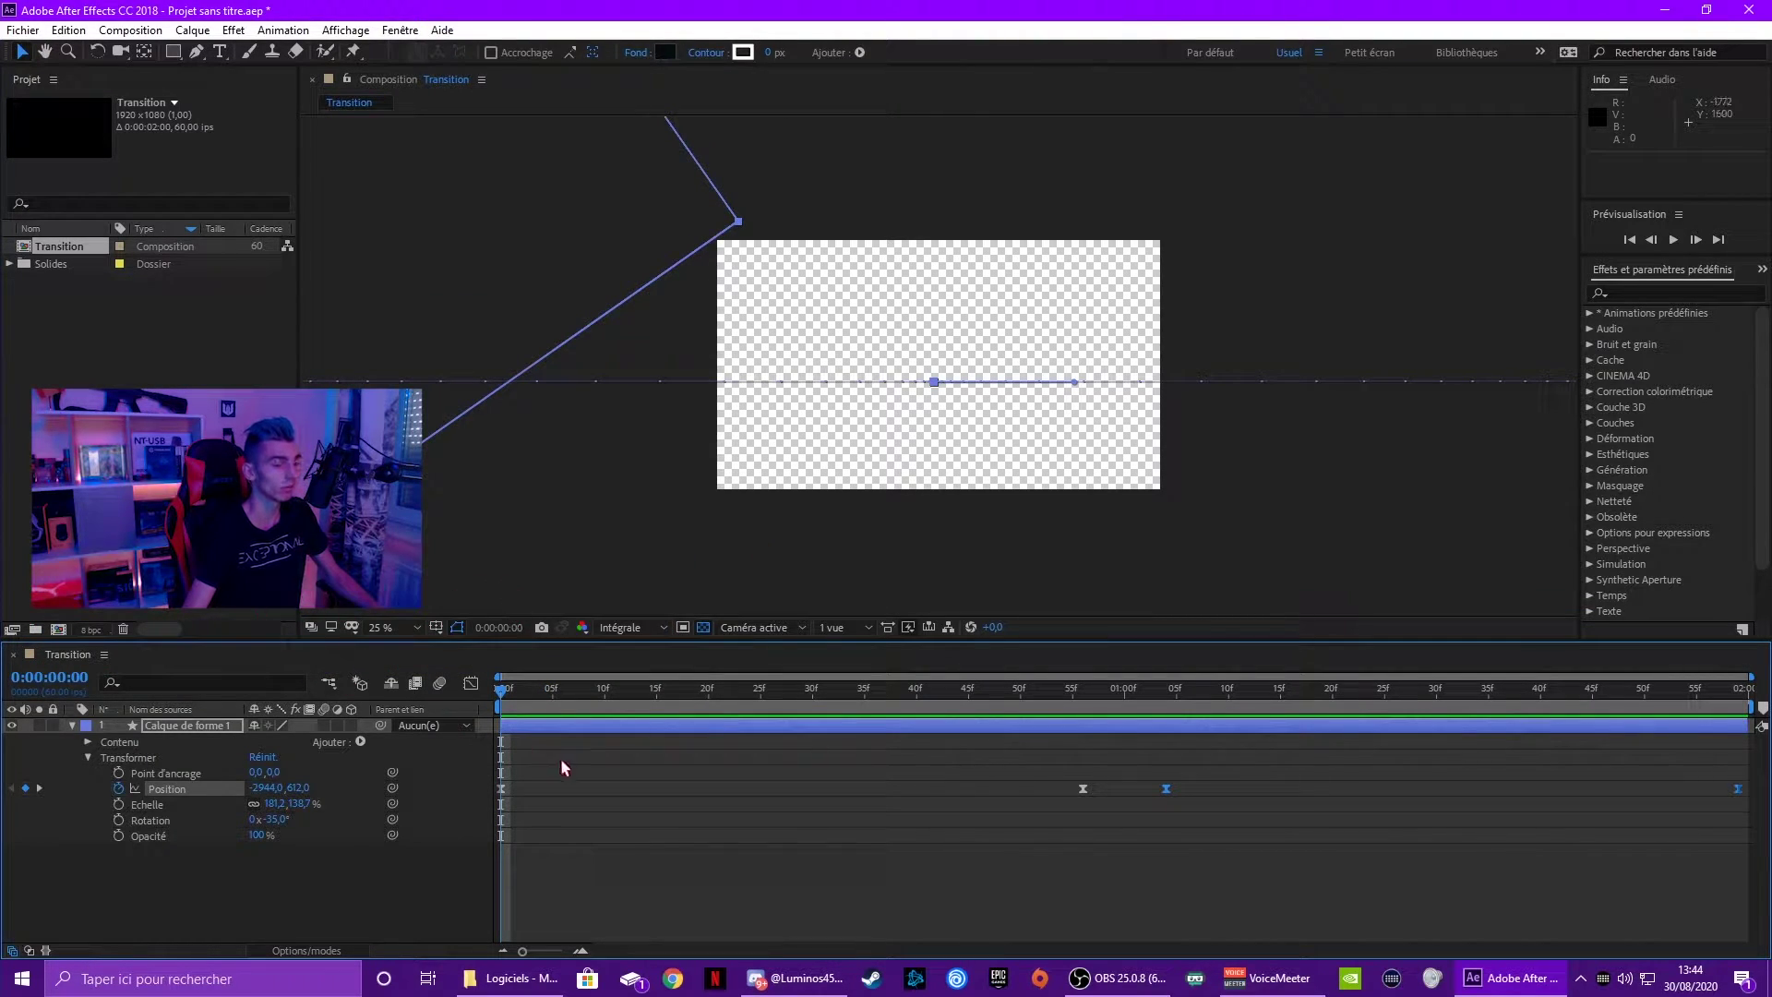
# Duplicate the shape layer by copy and paste, and zoom the comp view to 12.5%.
pyautogui.rightClick(188, 730)
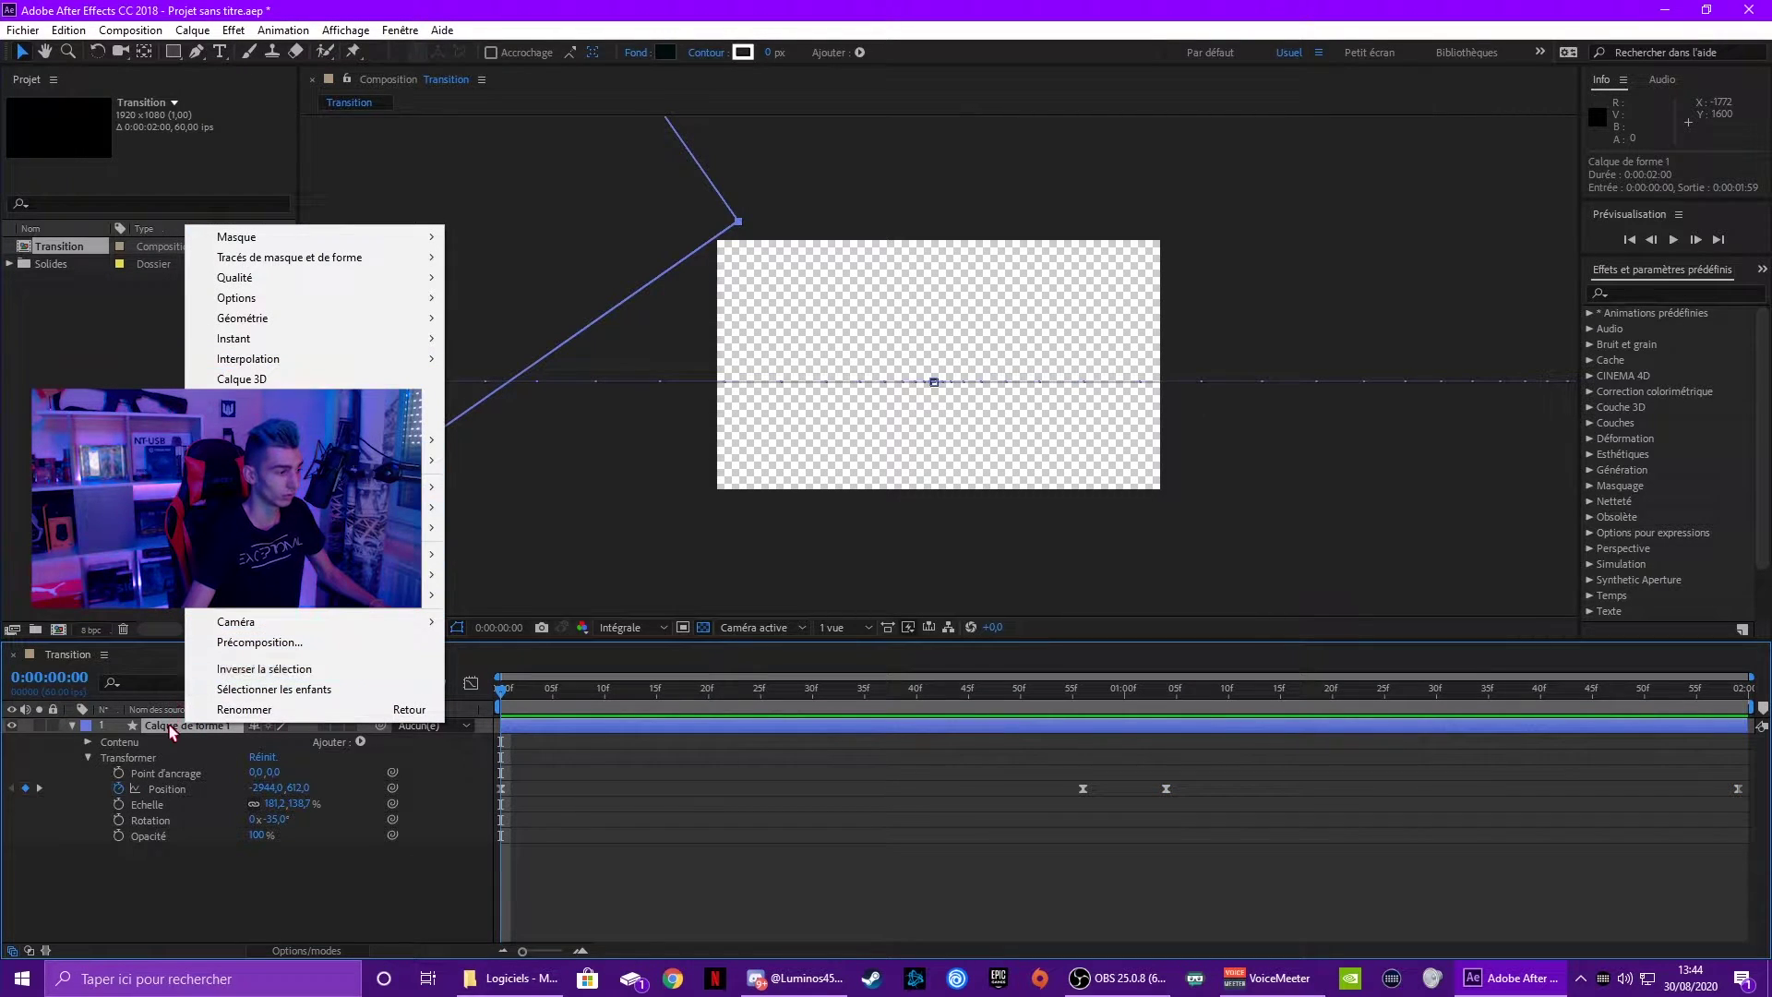
pyautogui.click(178, 725)
pyautogui.hotkey('ctrl', 'c')
pyautogui.hotkey('ctrl', 'v')
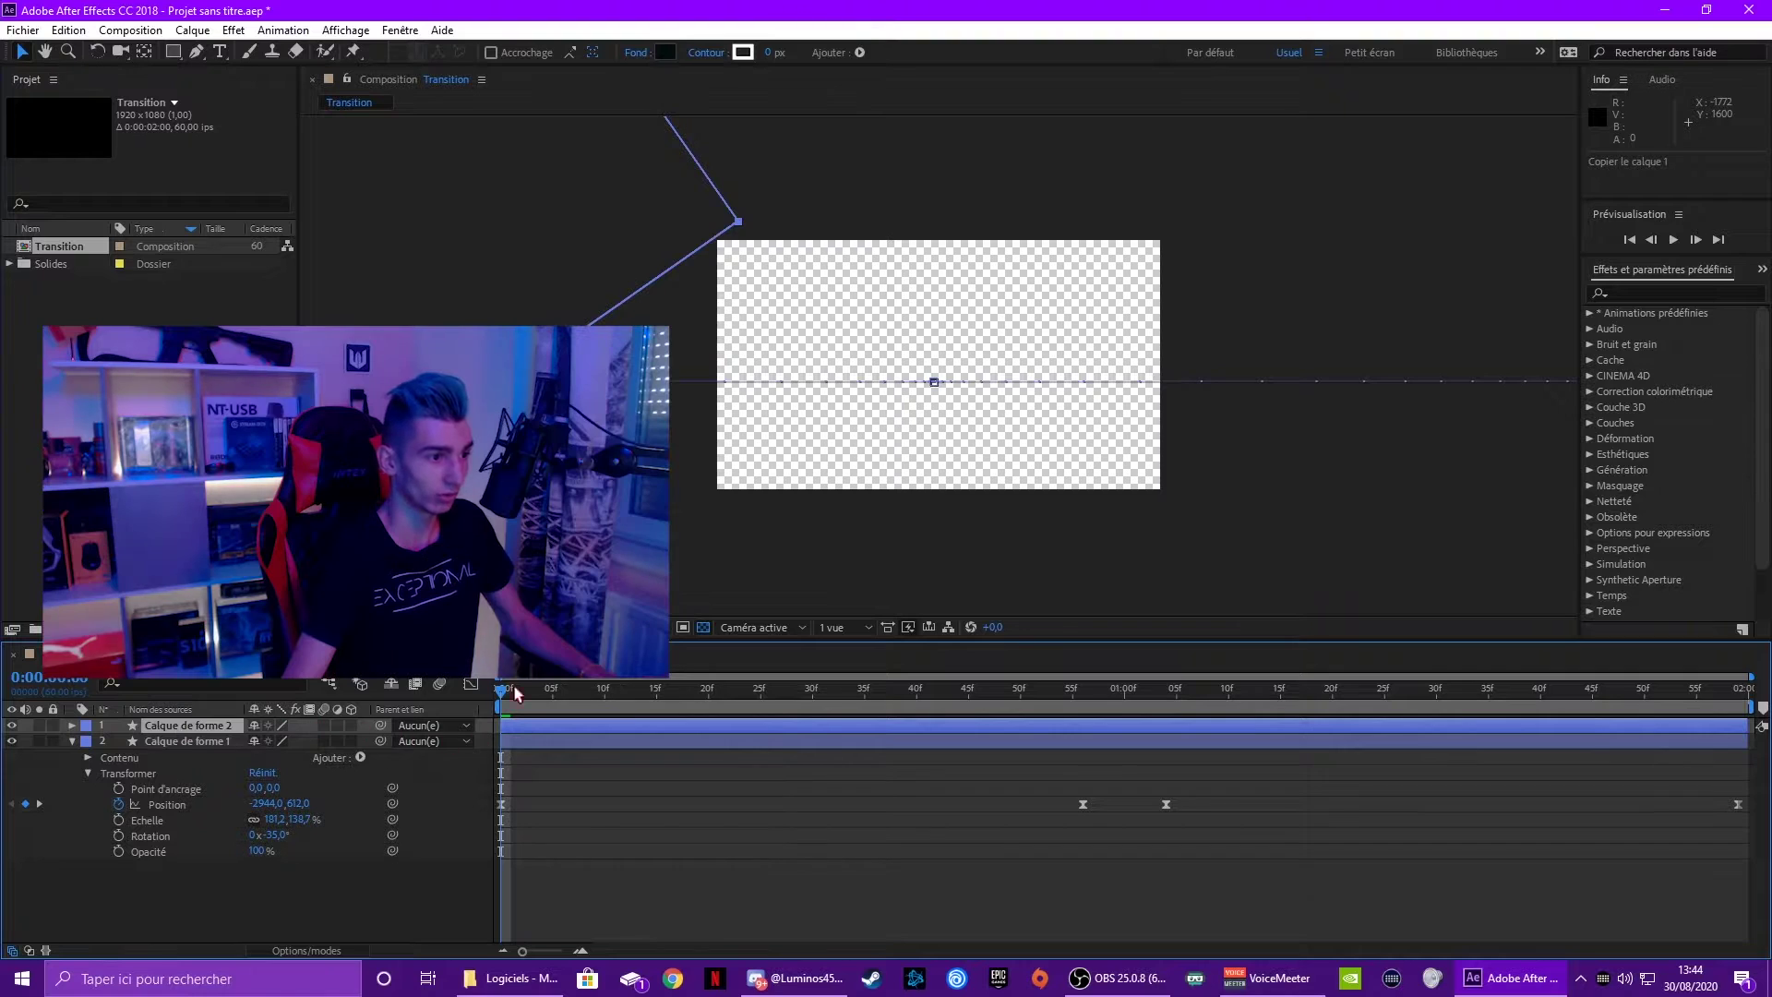
pyautogui.press(',')
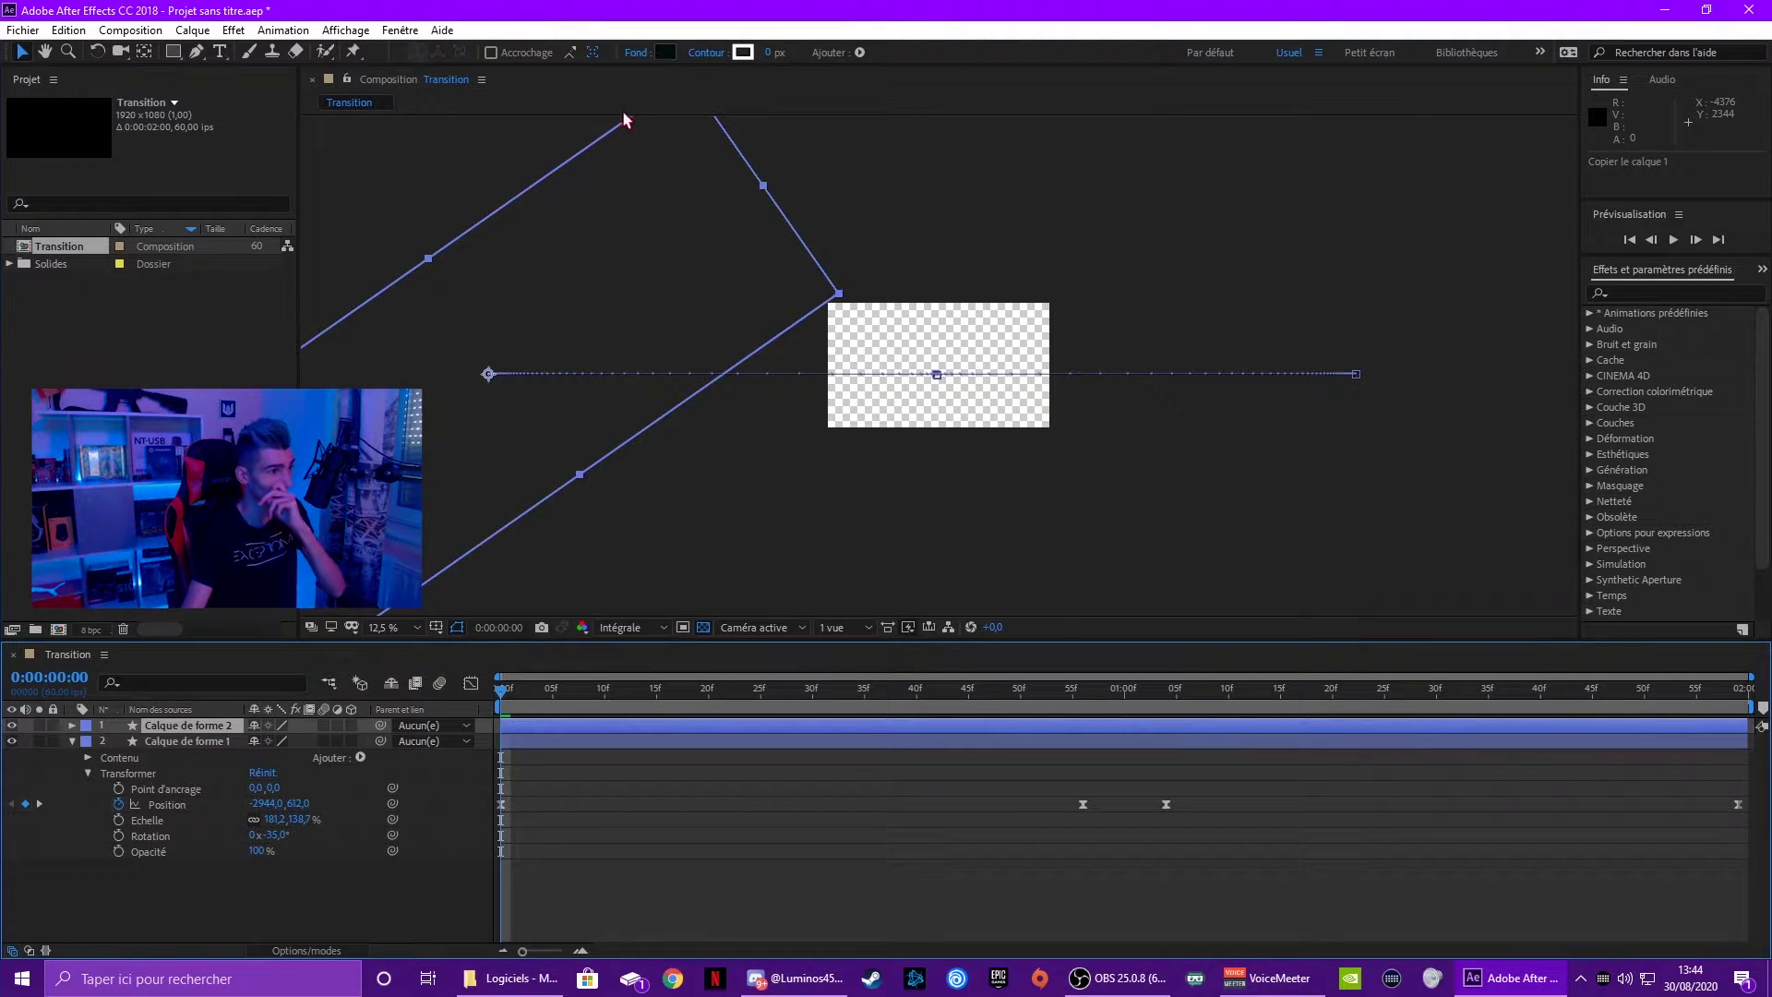
# Change the copy's fill to the light colour BAE4EE and preview the animation.
pyautogui.click(665, 52)
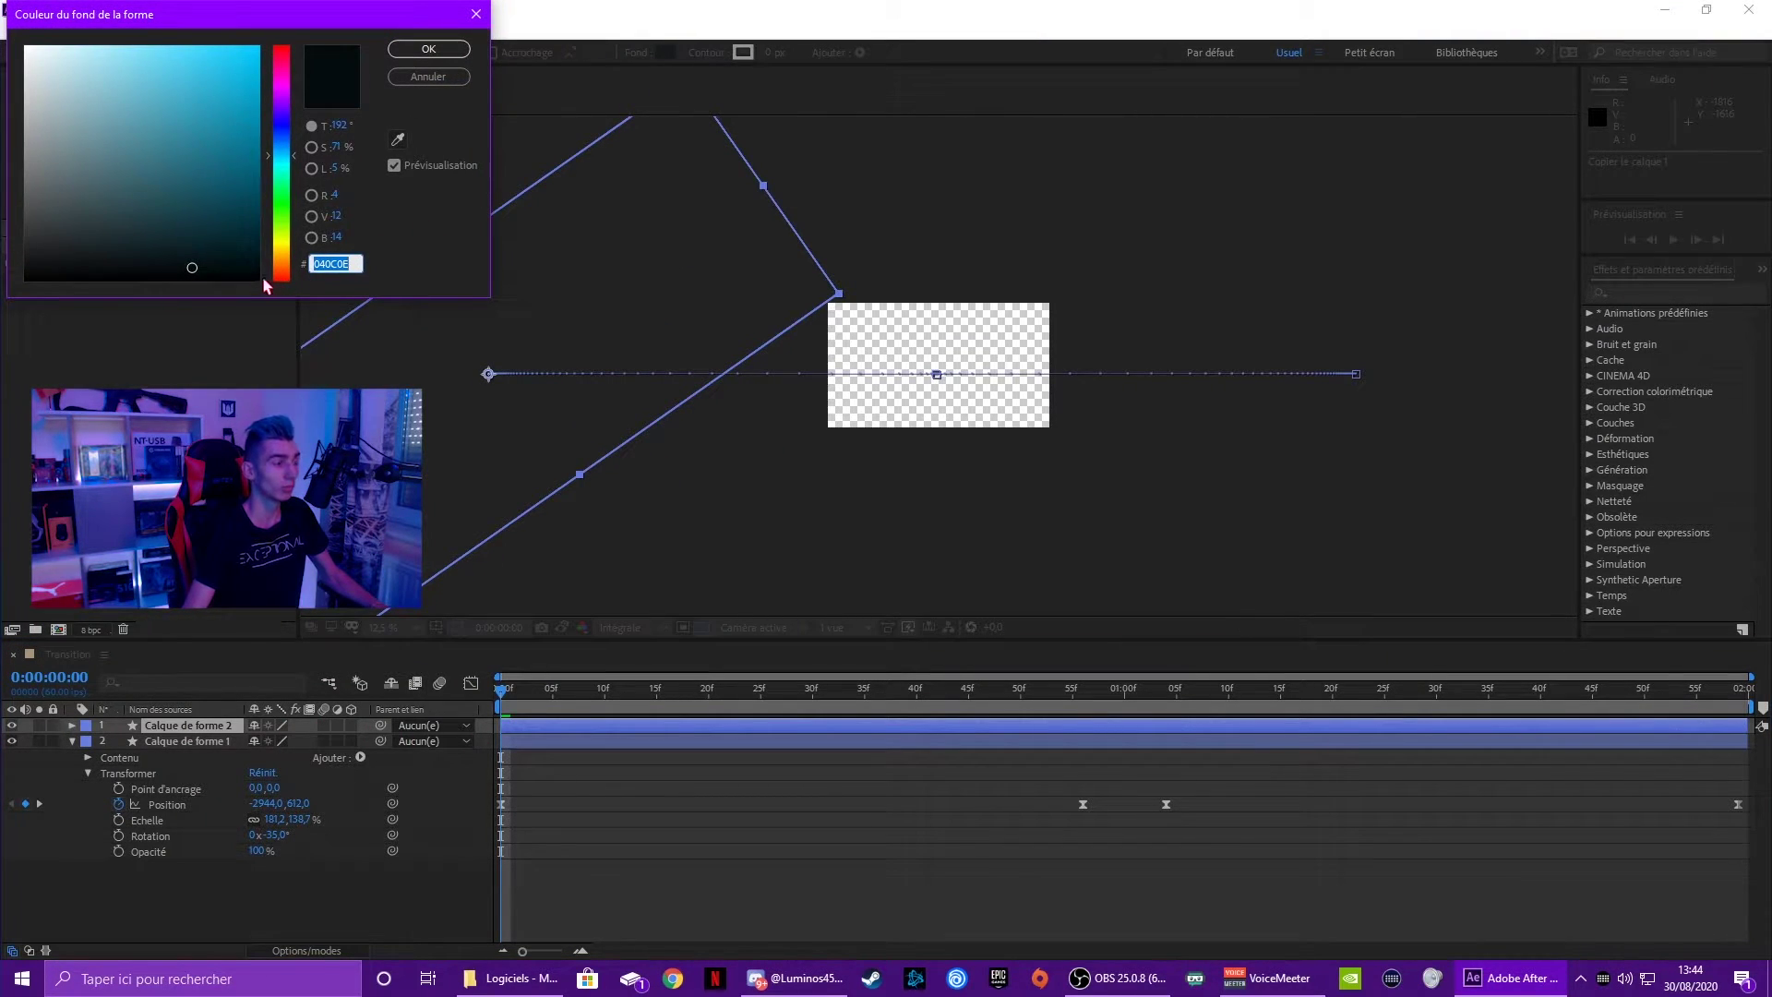
pyautogui.click(65, 55)
pyautogui.click(429, 48)
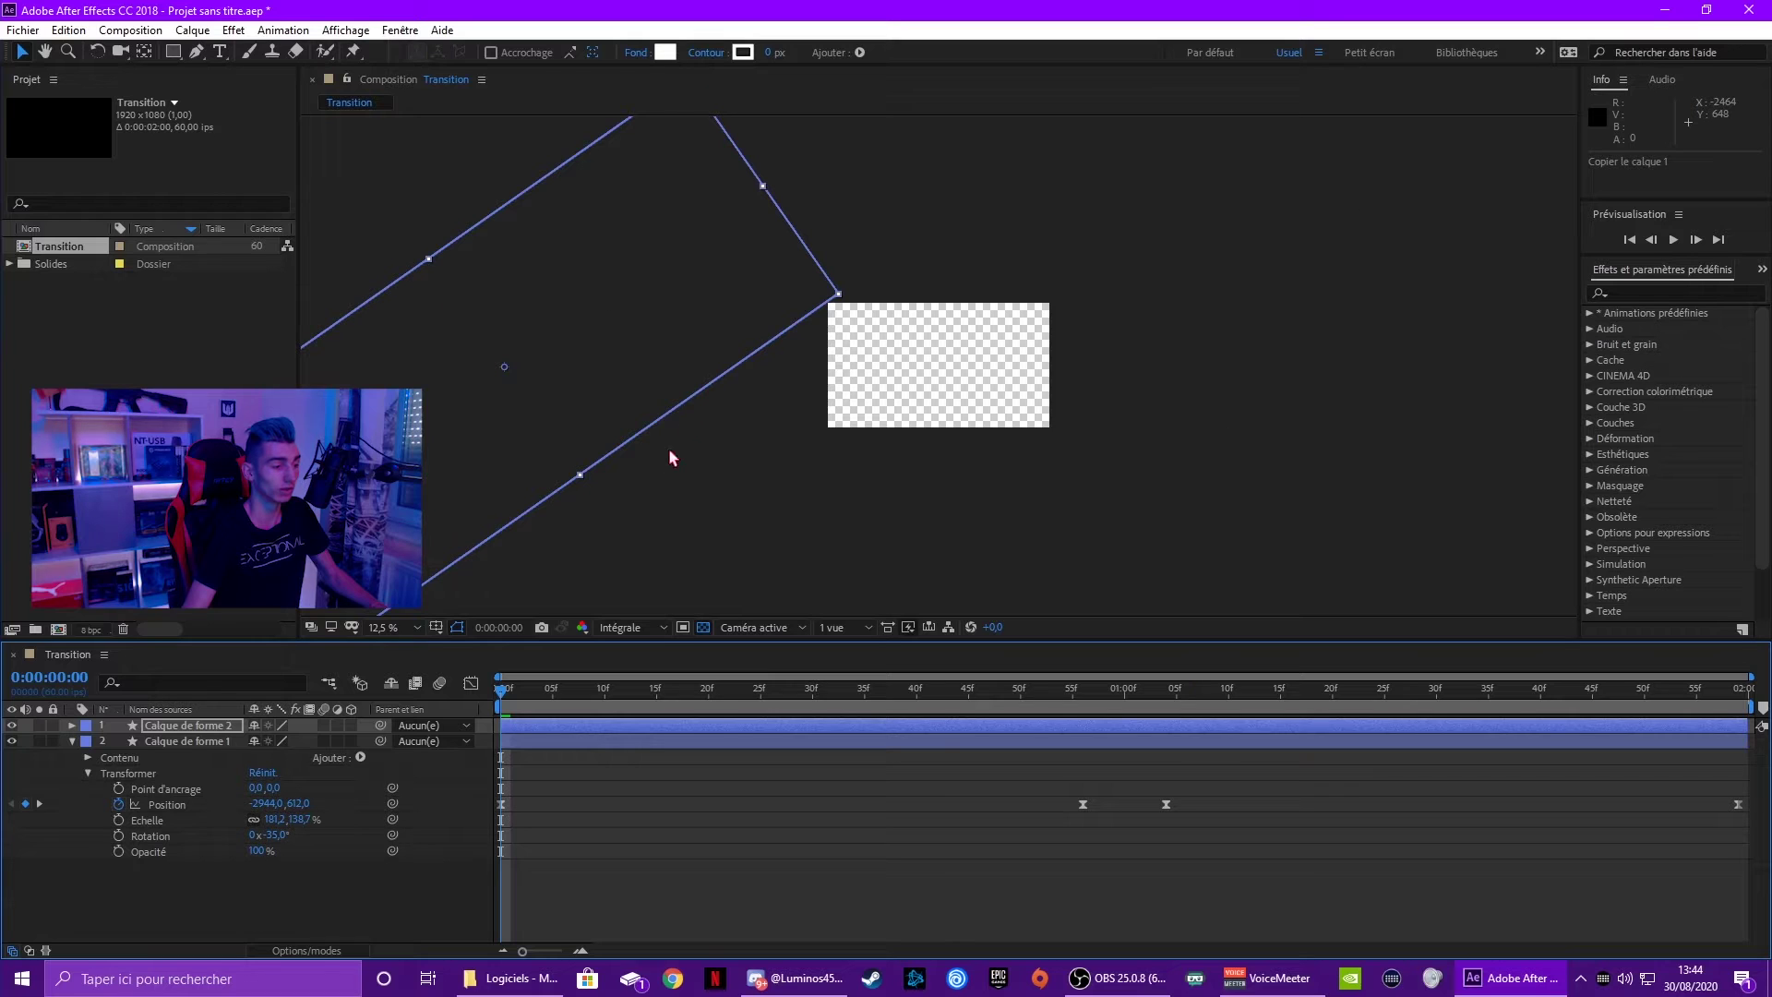
pyautogui.press('space')
pyautogui.press('space')
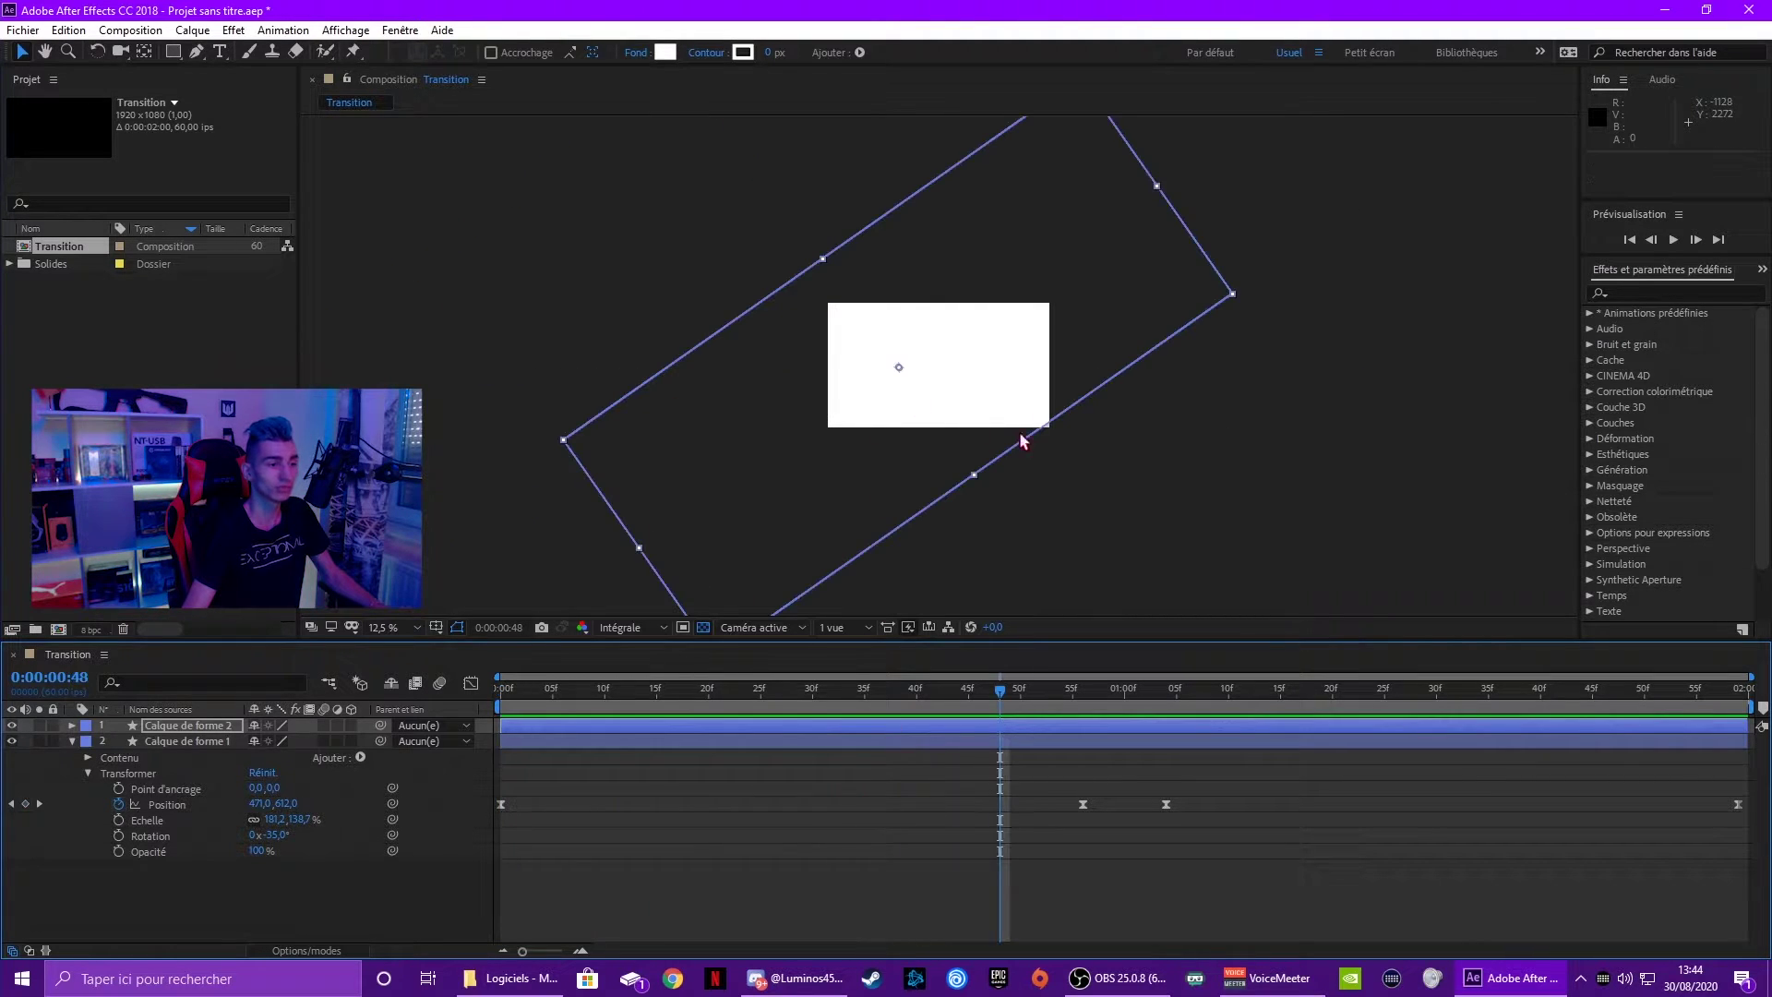
# Expand Calque de forme 2's Transformer and move its starting position further left.
pyautogui.moveTo(855, 698); pyautogui.dragTo(604, 701)
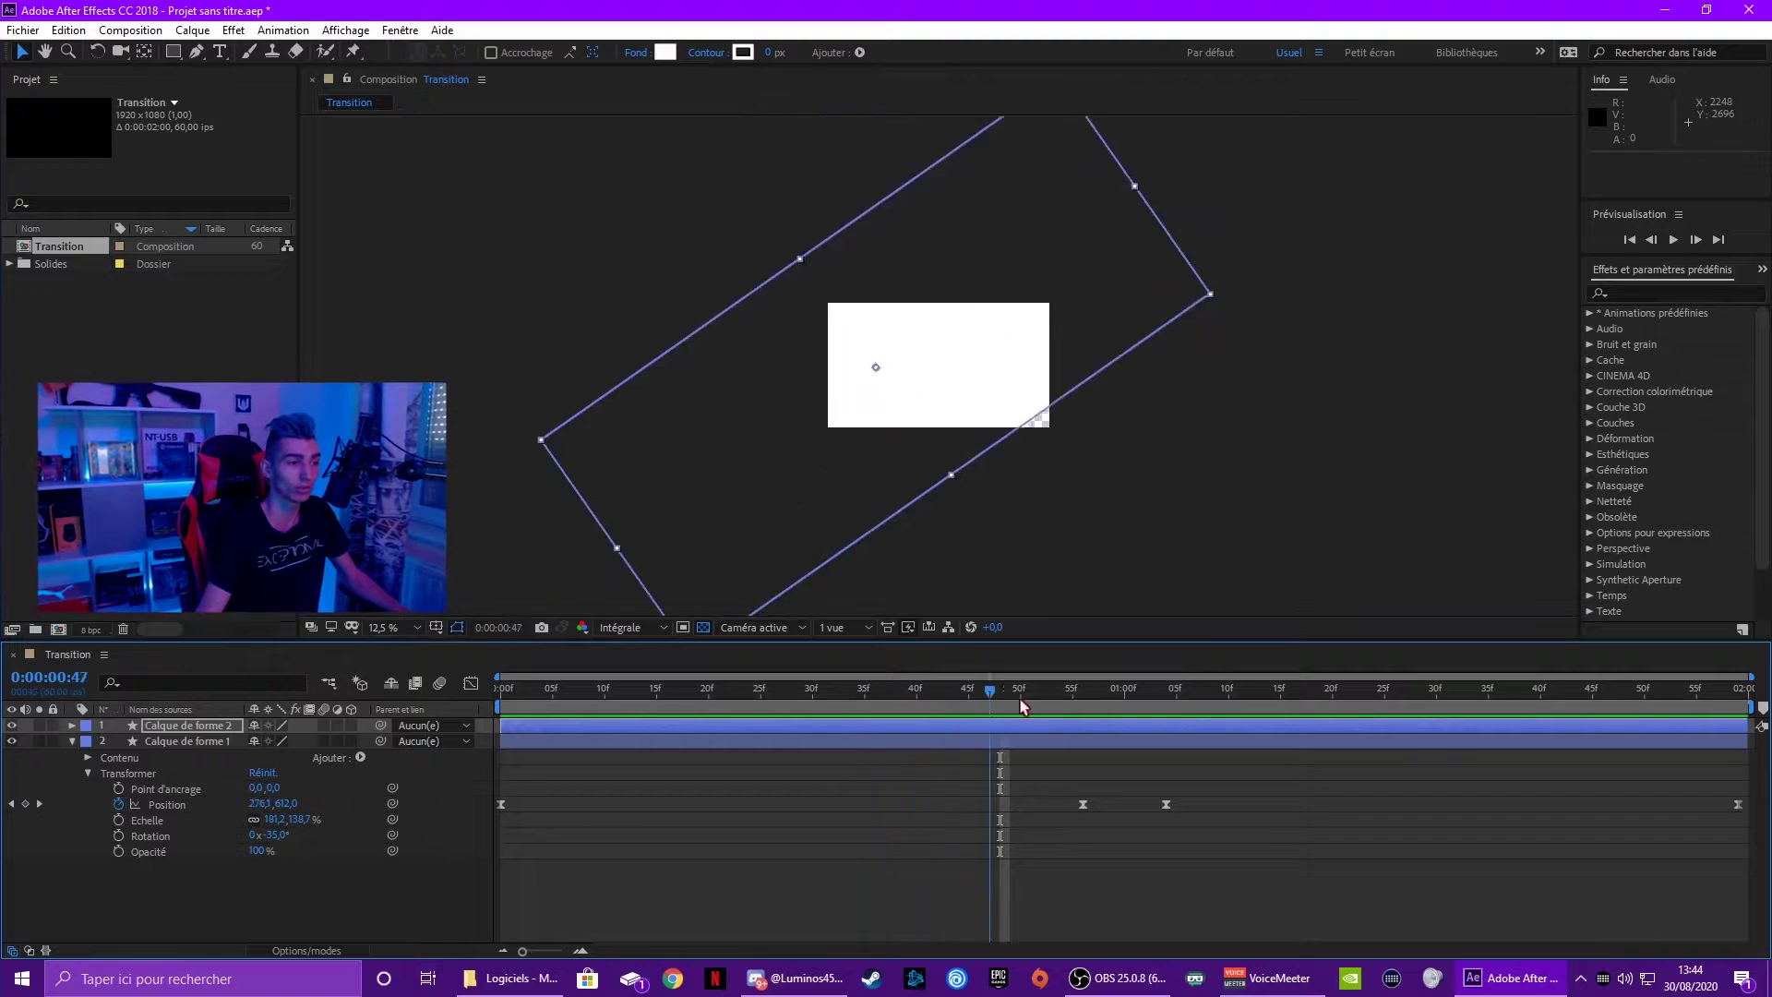
pyautogui.press('space')
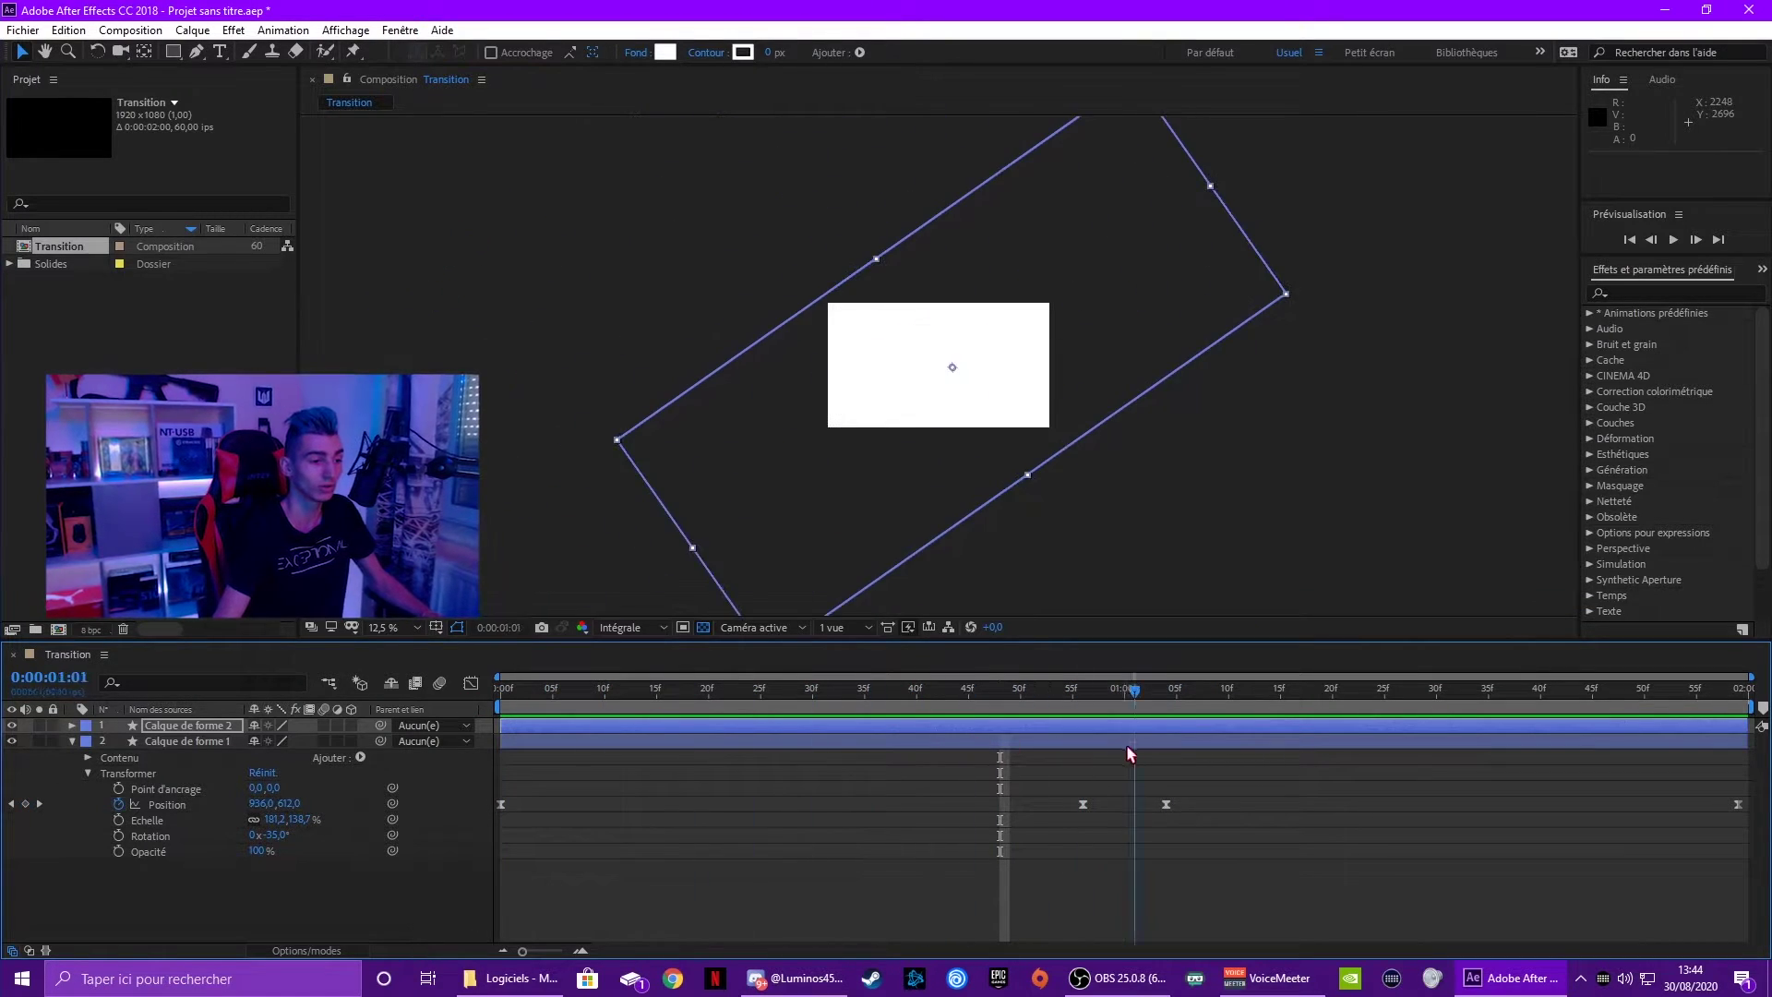
pyautogui.click(73, 726)
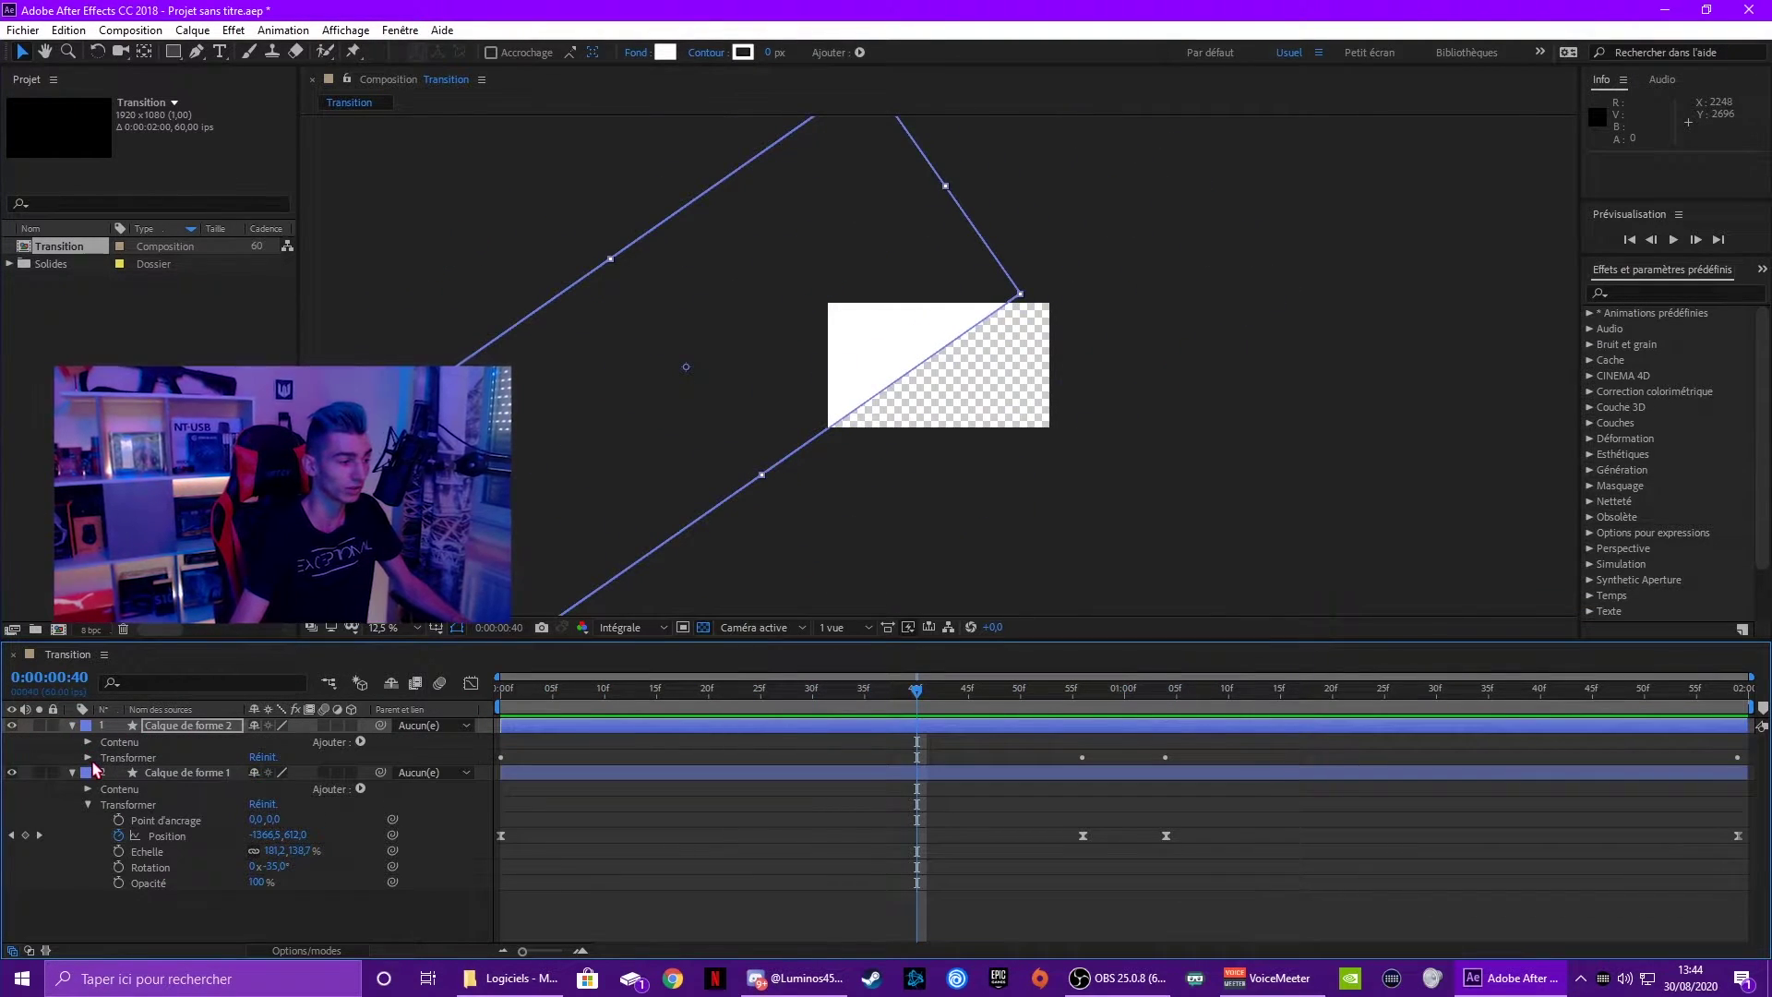
pyautogui.click(88, 758)
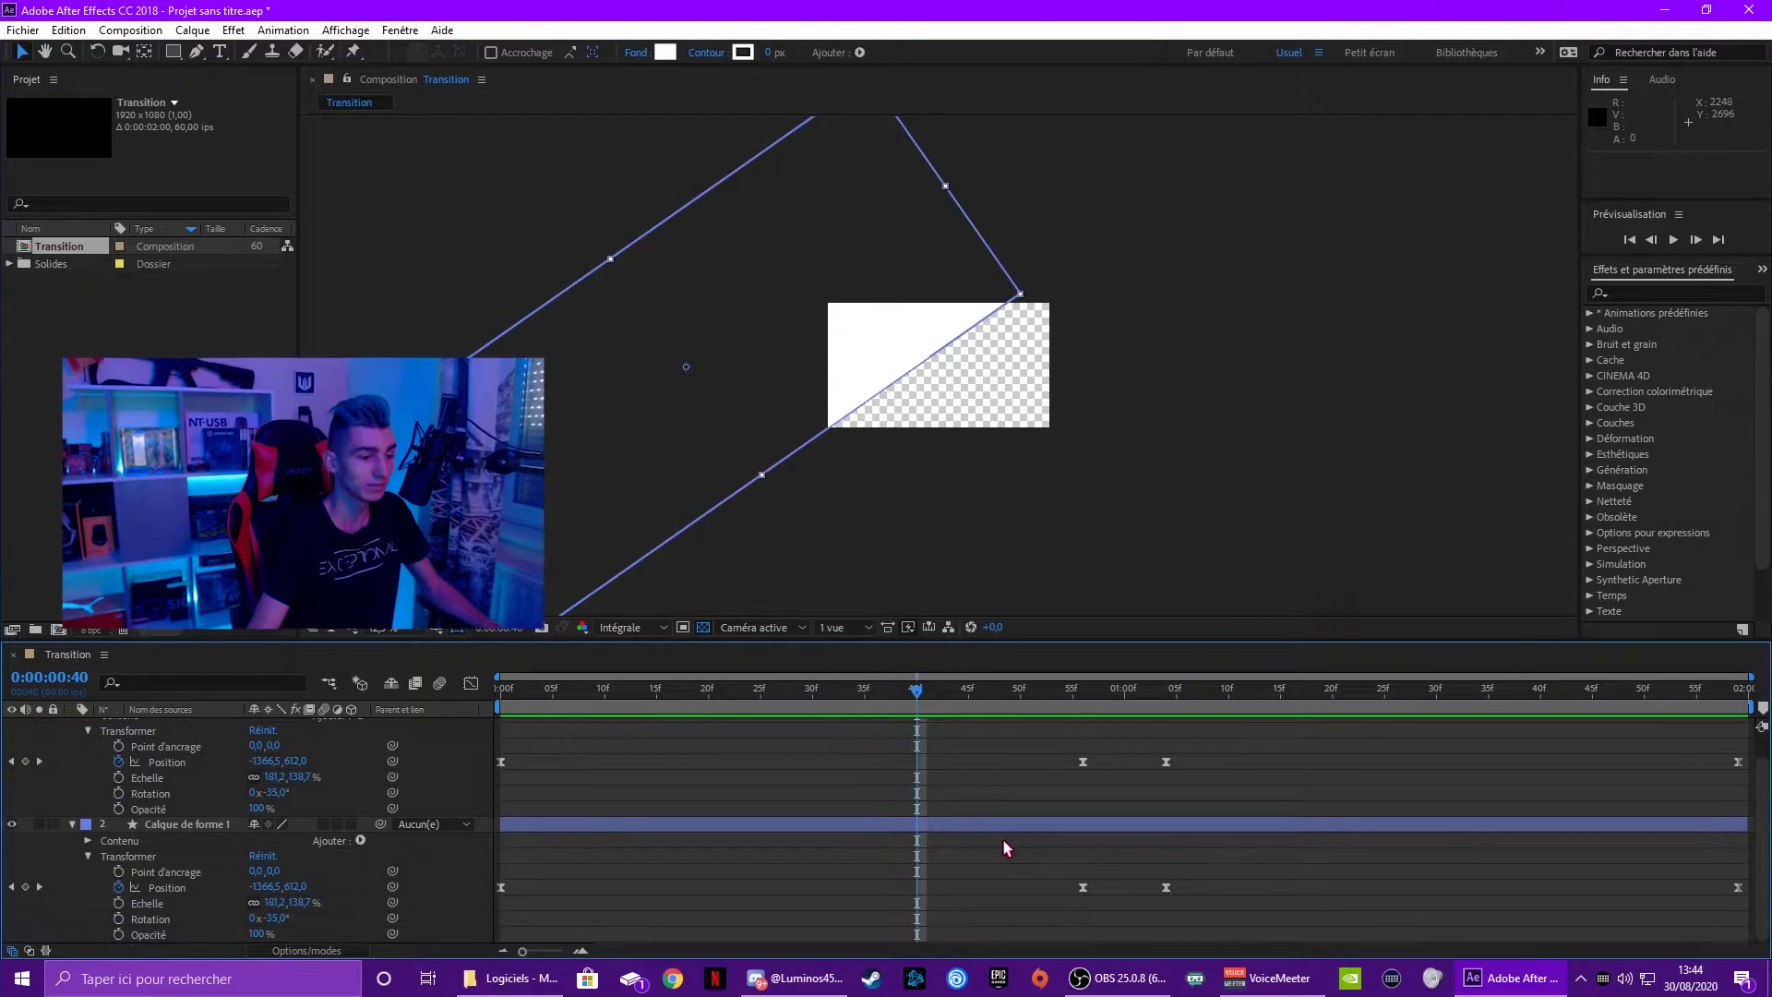
pyautogui.moveTo(916, 707); pyautogui.dragTo(1385, 784)
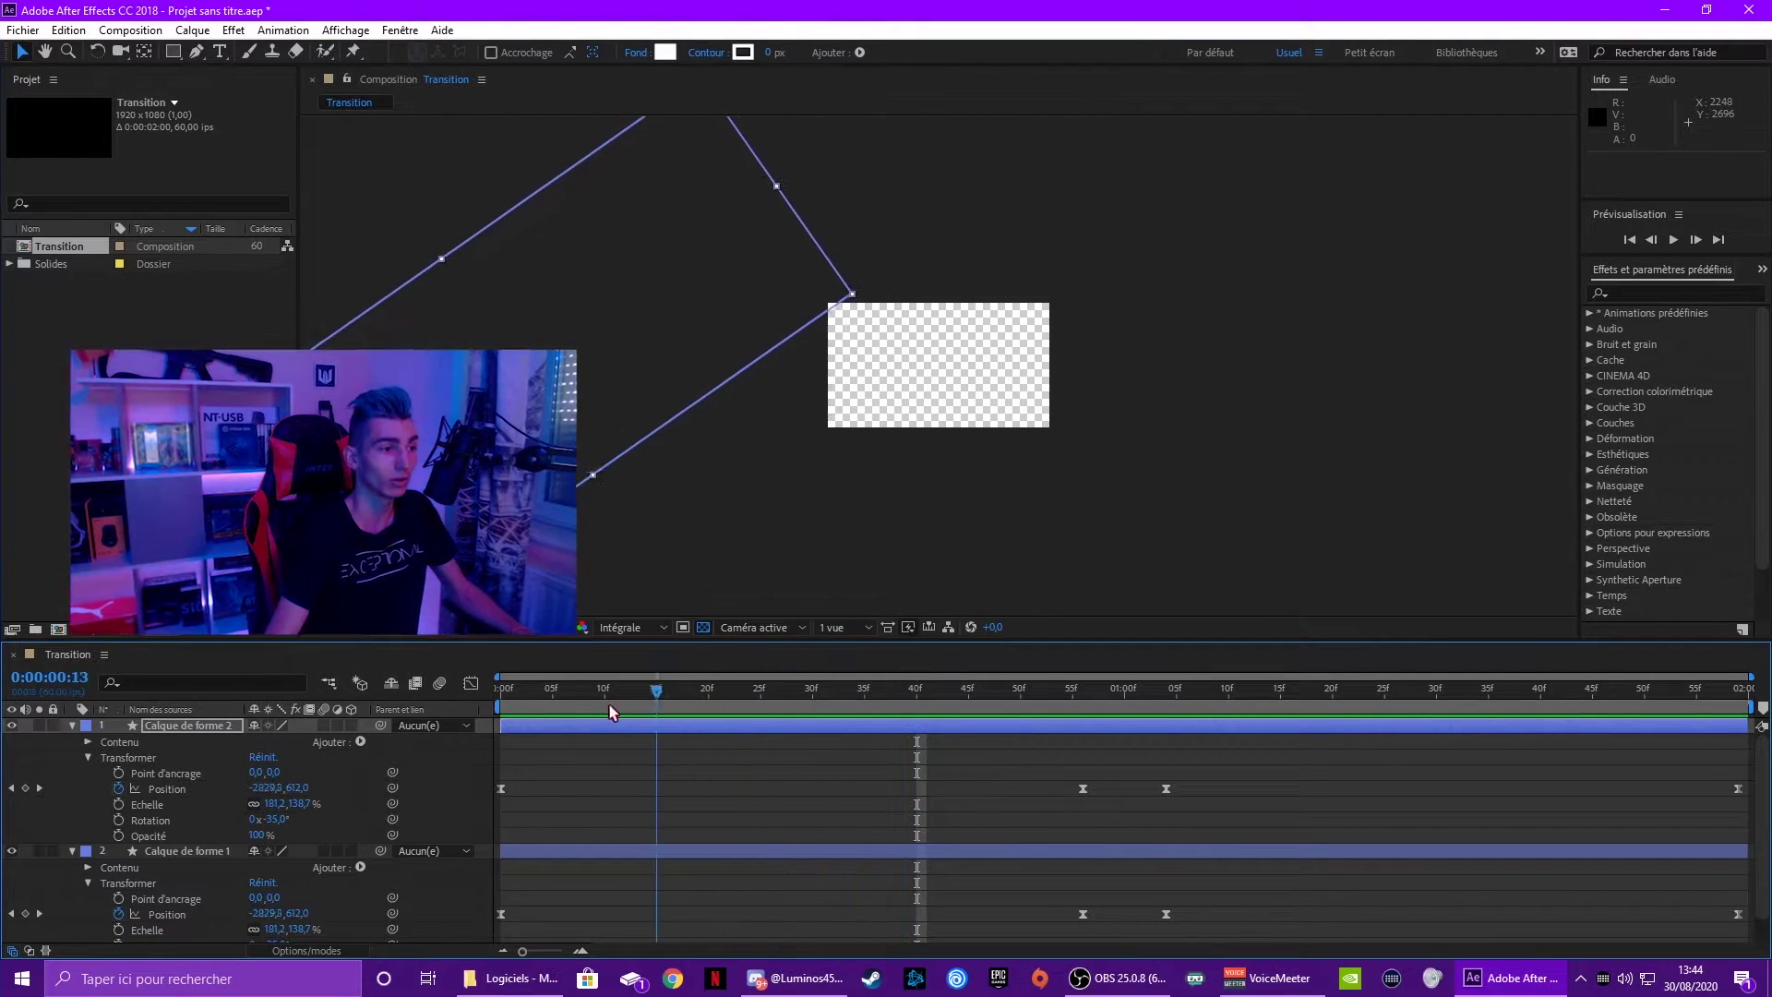
pyautogui.press('Home')
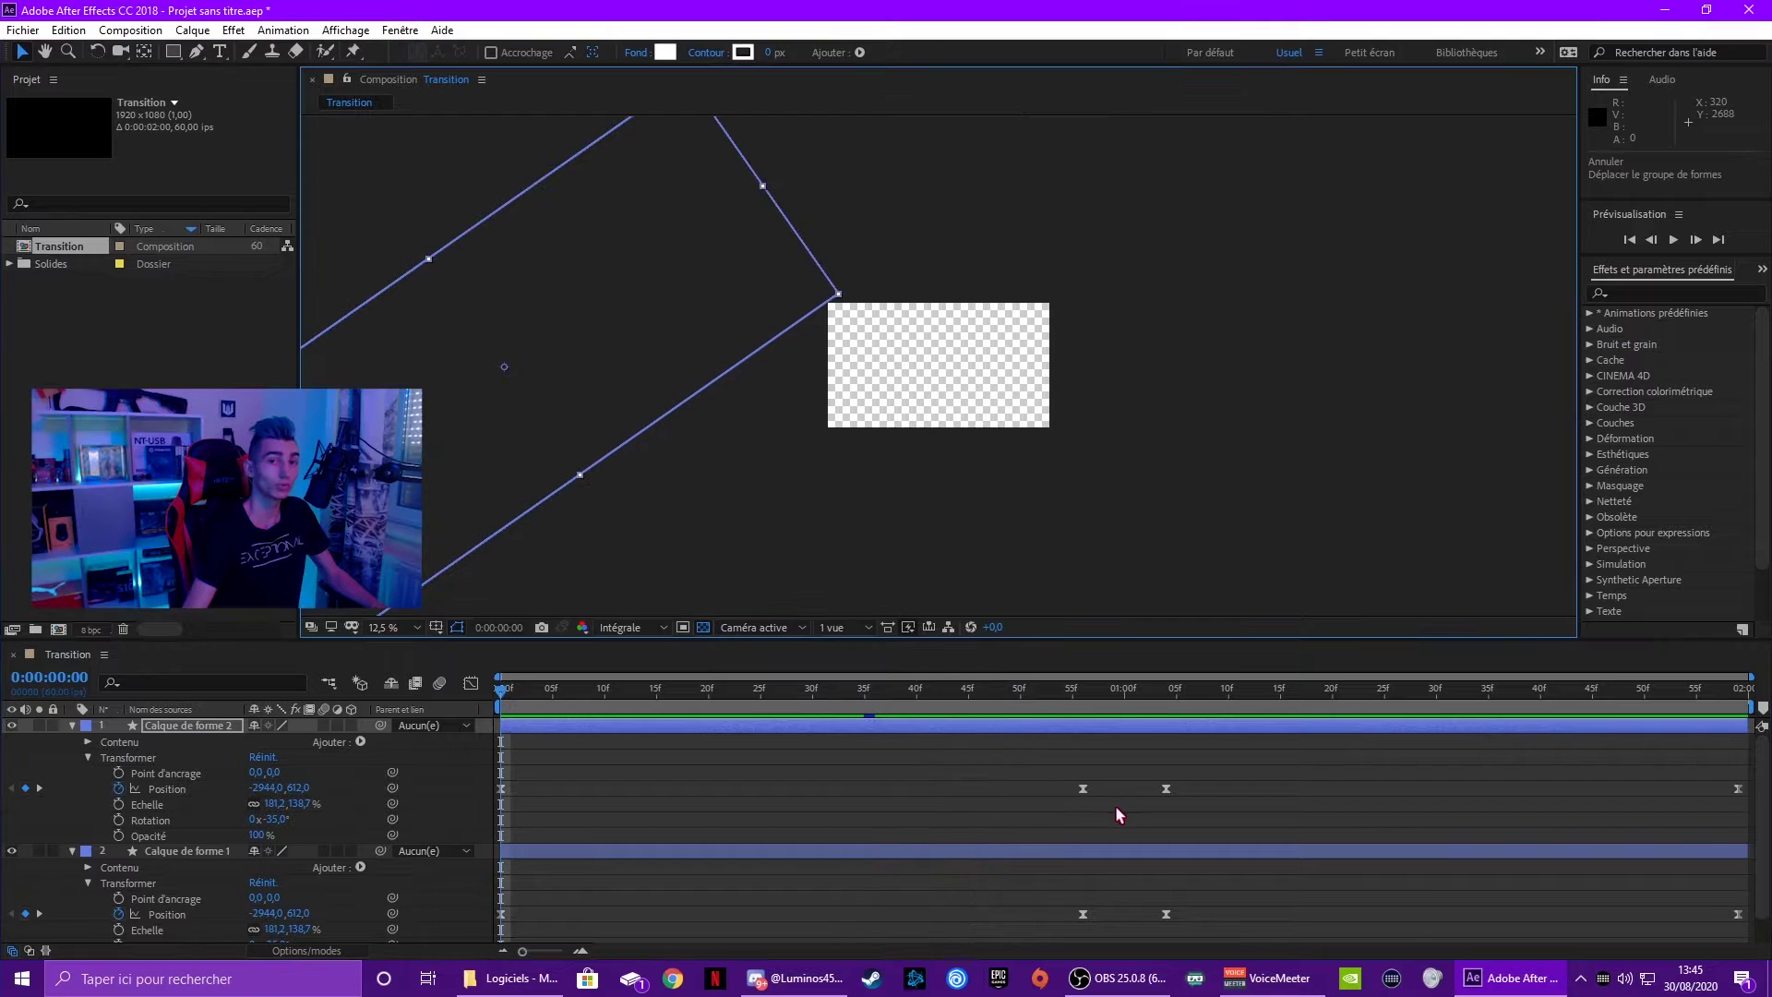
pyautogui.moveTo(1102, 806); pyautogui.dragTo(490, 755)
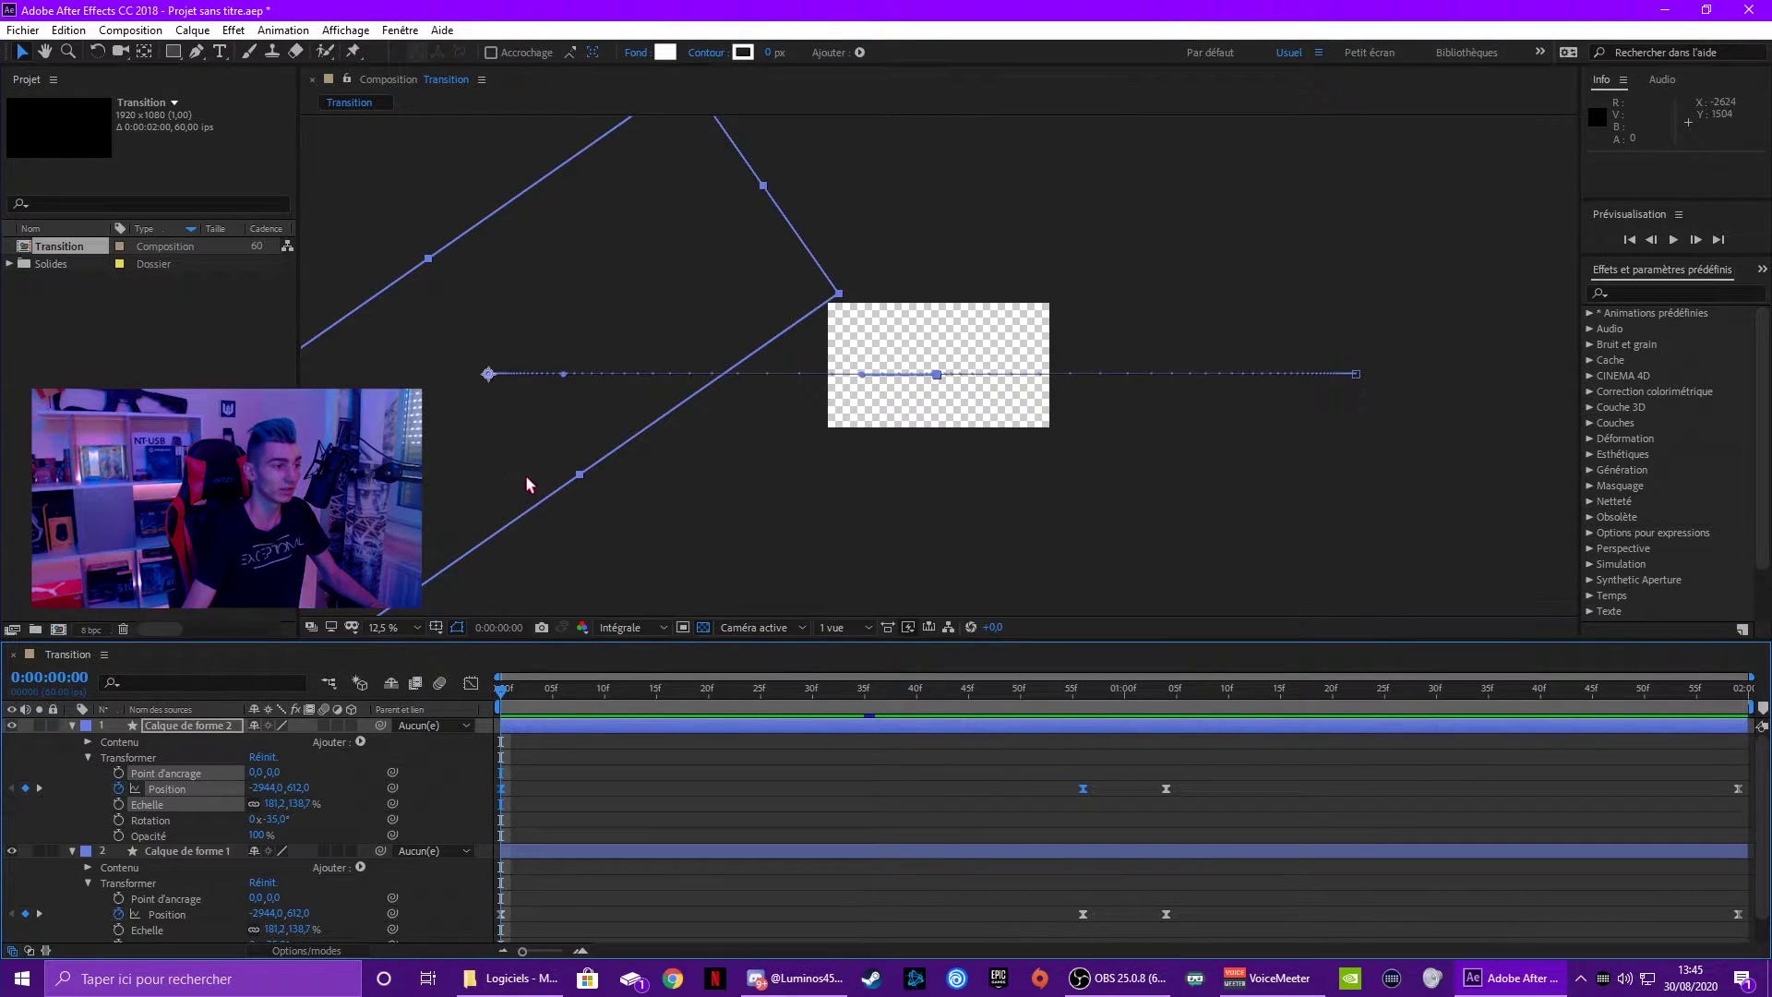
pyautogui.moveTo(529, 485); pyautogui.dragTo(493, 481)
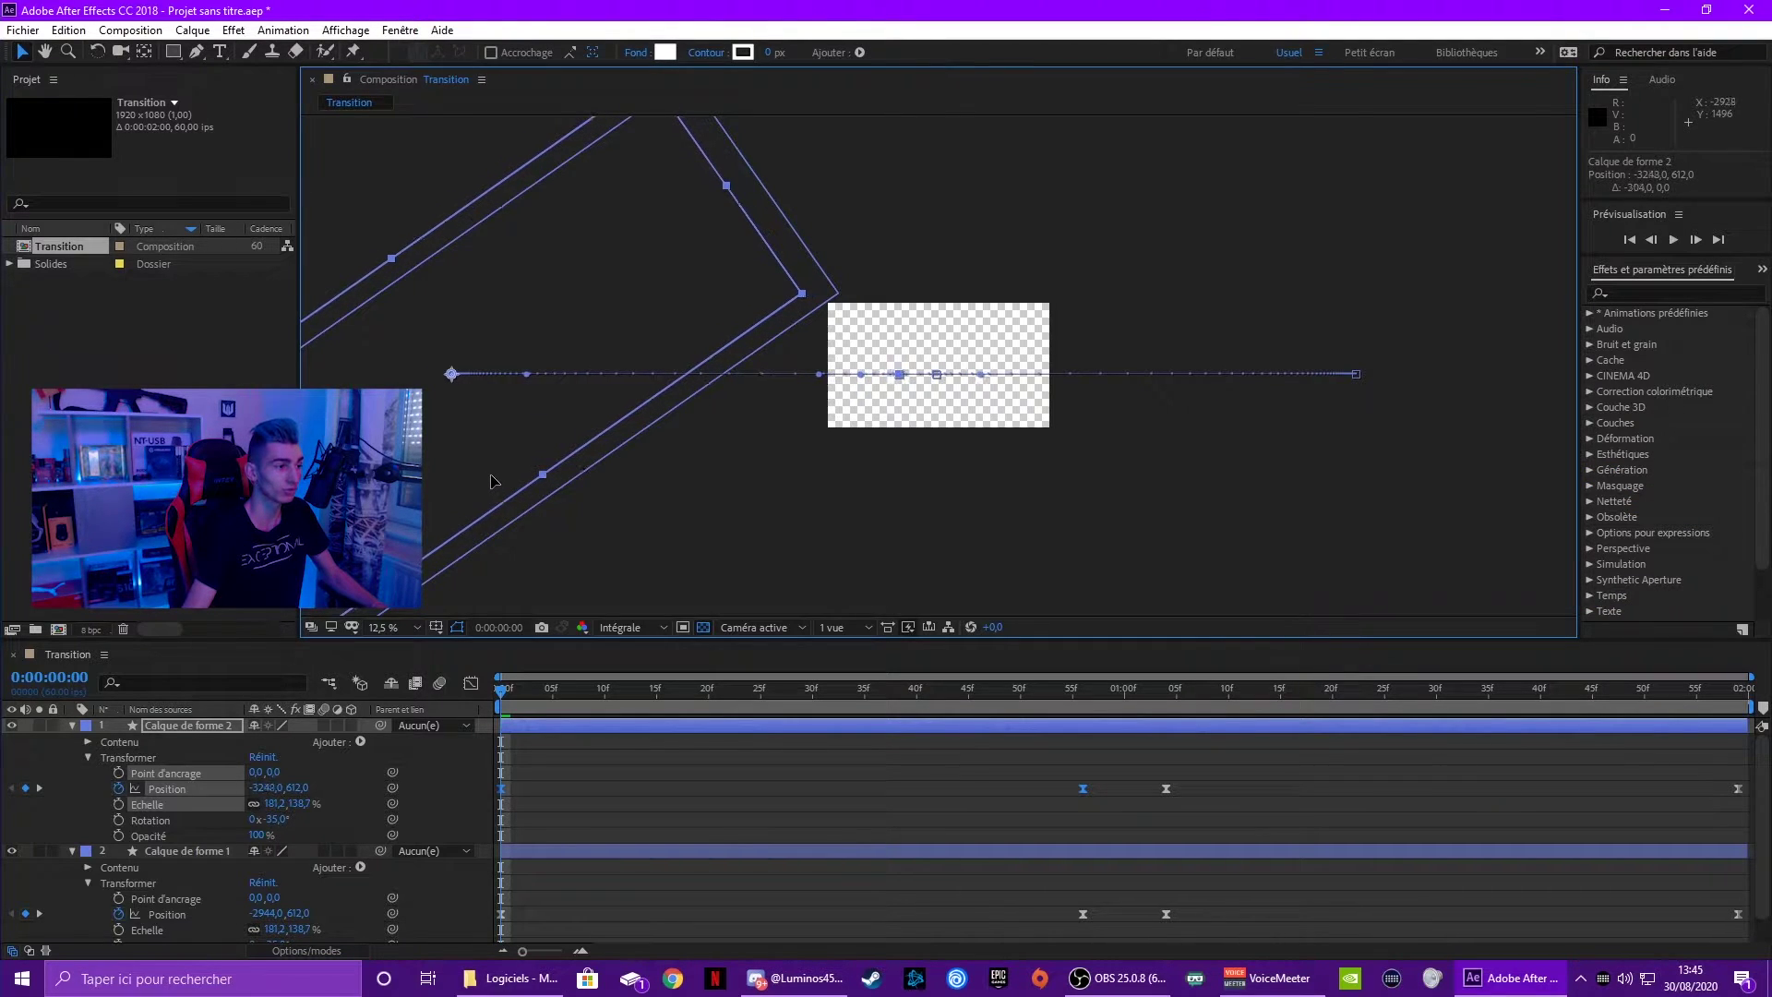
# Move the white shape's end position further right to 4792, 612 and replay.
pyautogui.press('space')
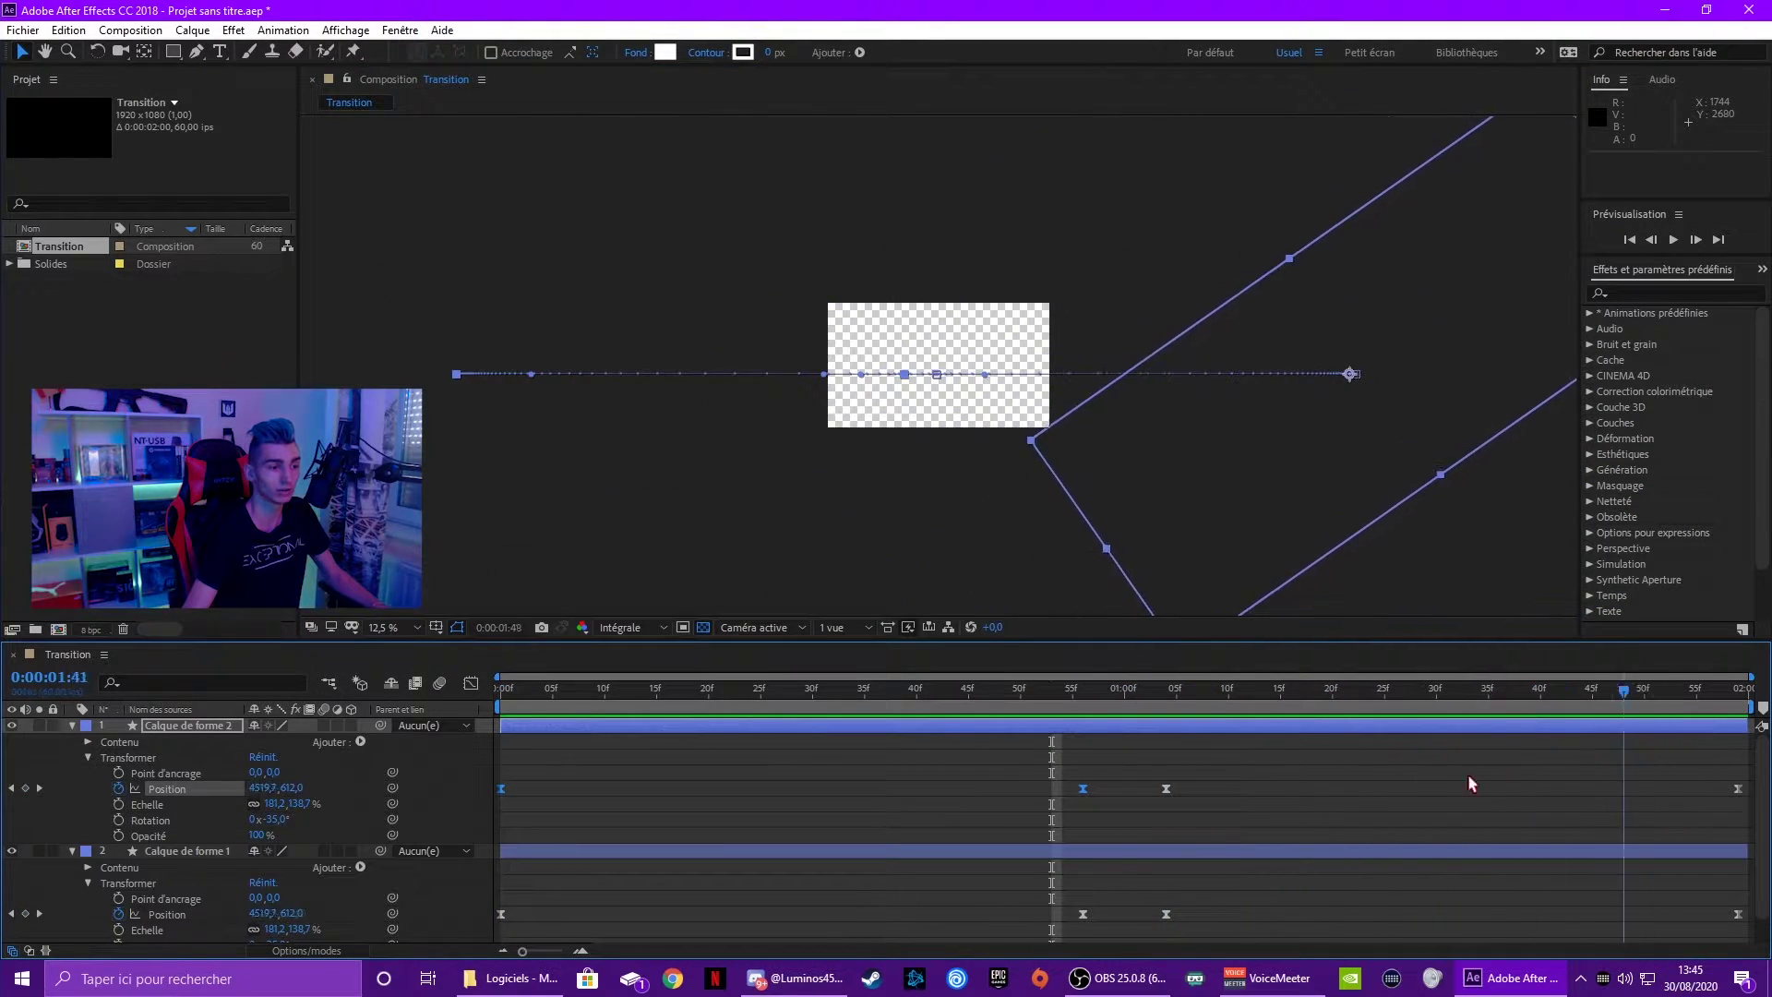
pyautogui.moveTo(1152, 764); pyautogui.dragTo(1751, 811)
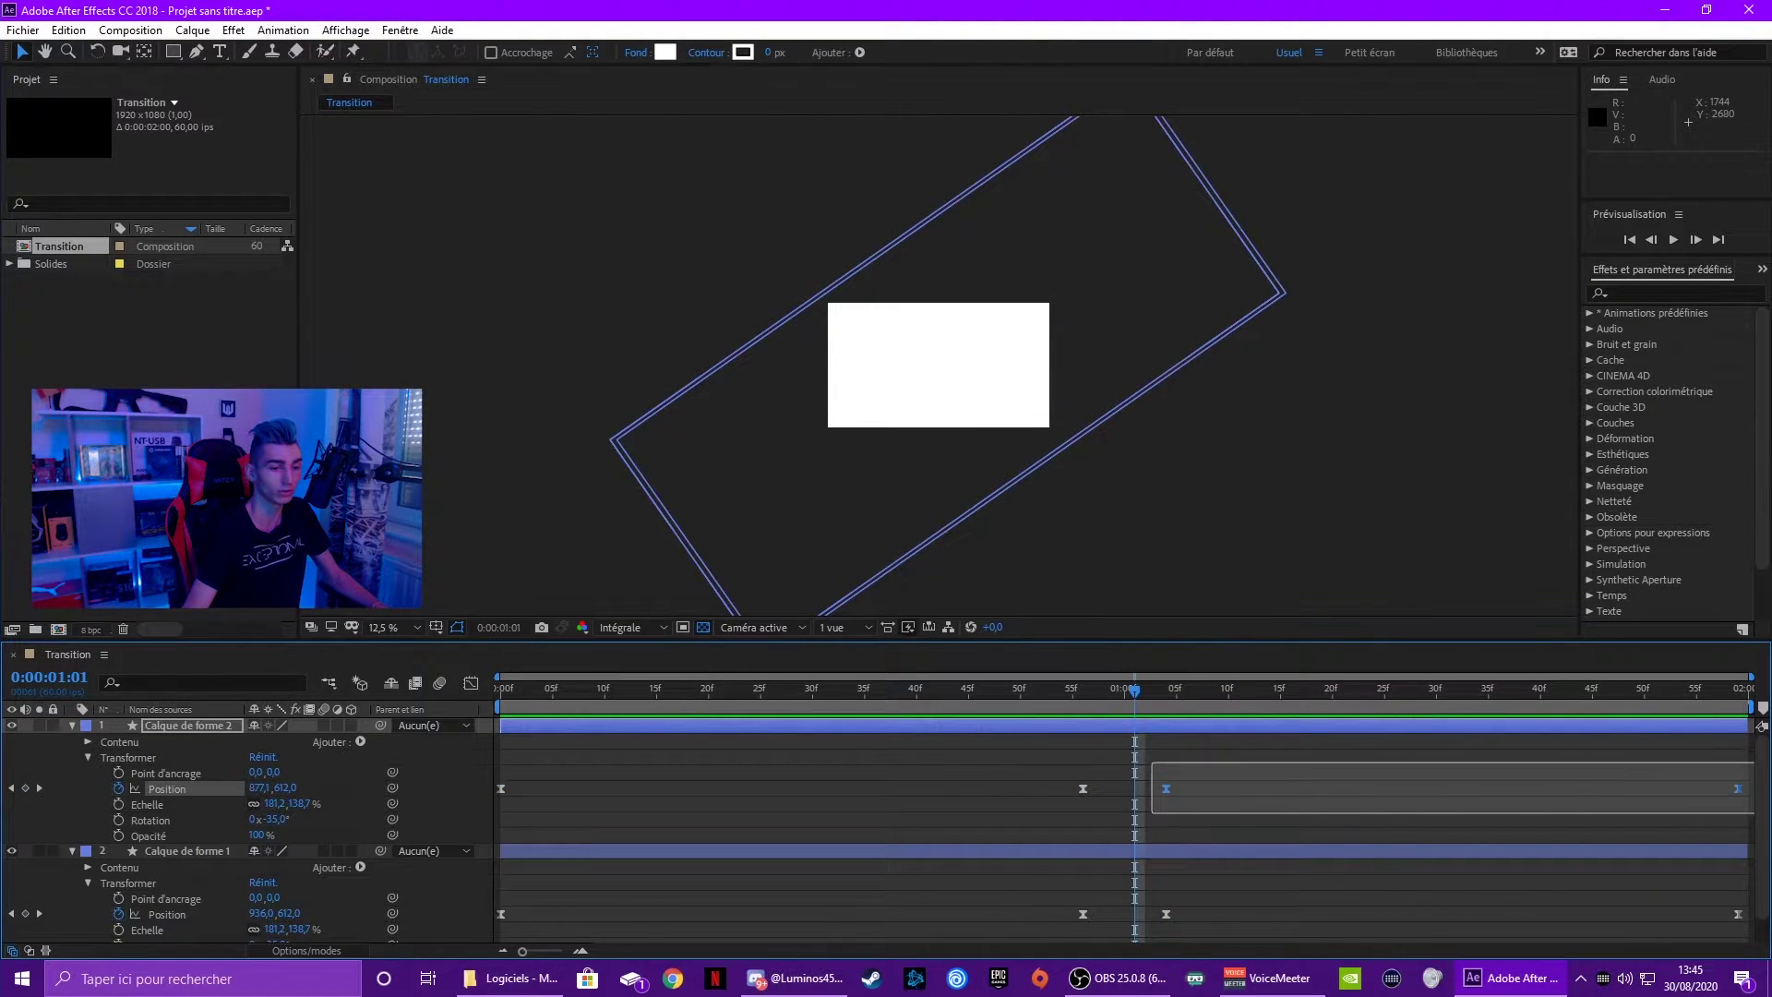
pyautogui.press('space')
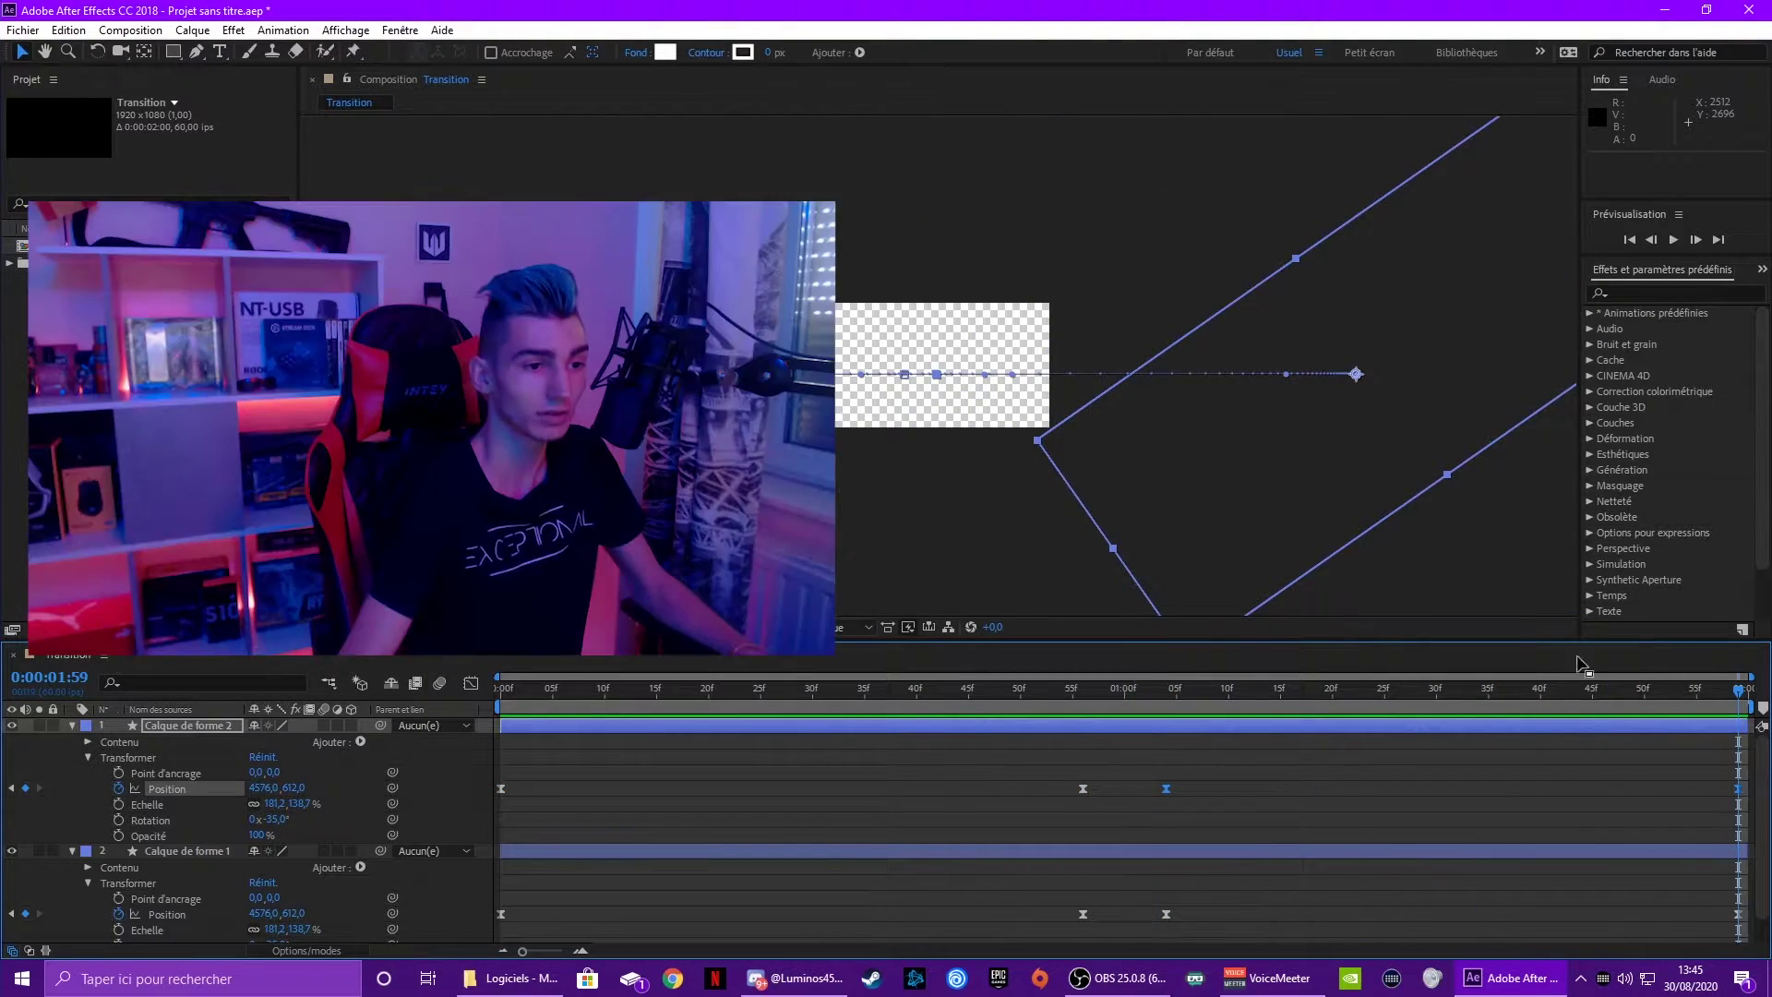
pyautogui.moveTo(1176, 463); pyautogui.dragTo(1201, 462)
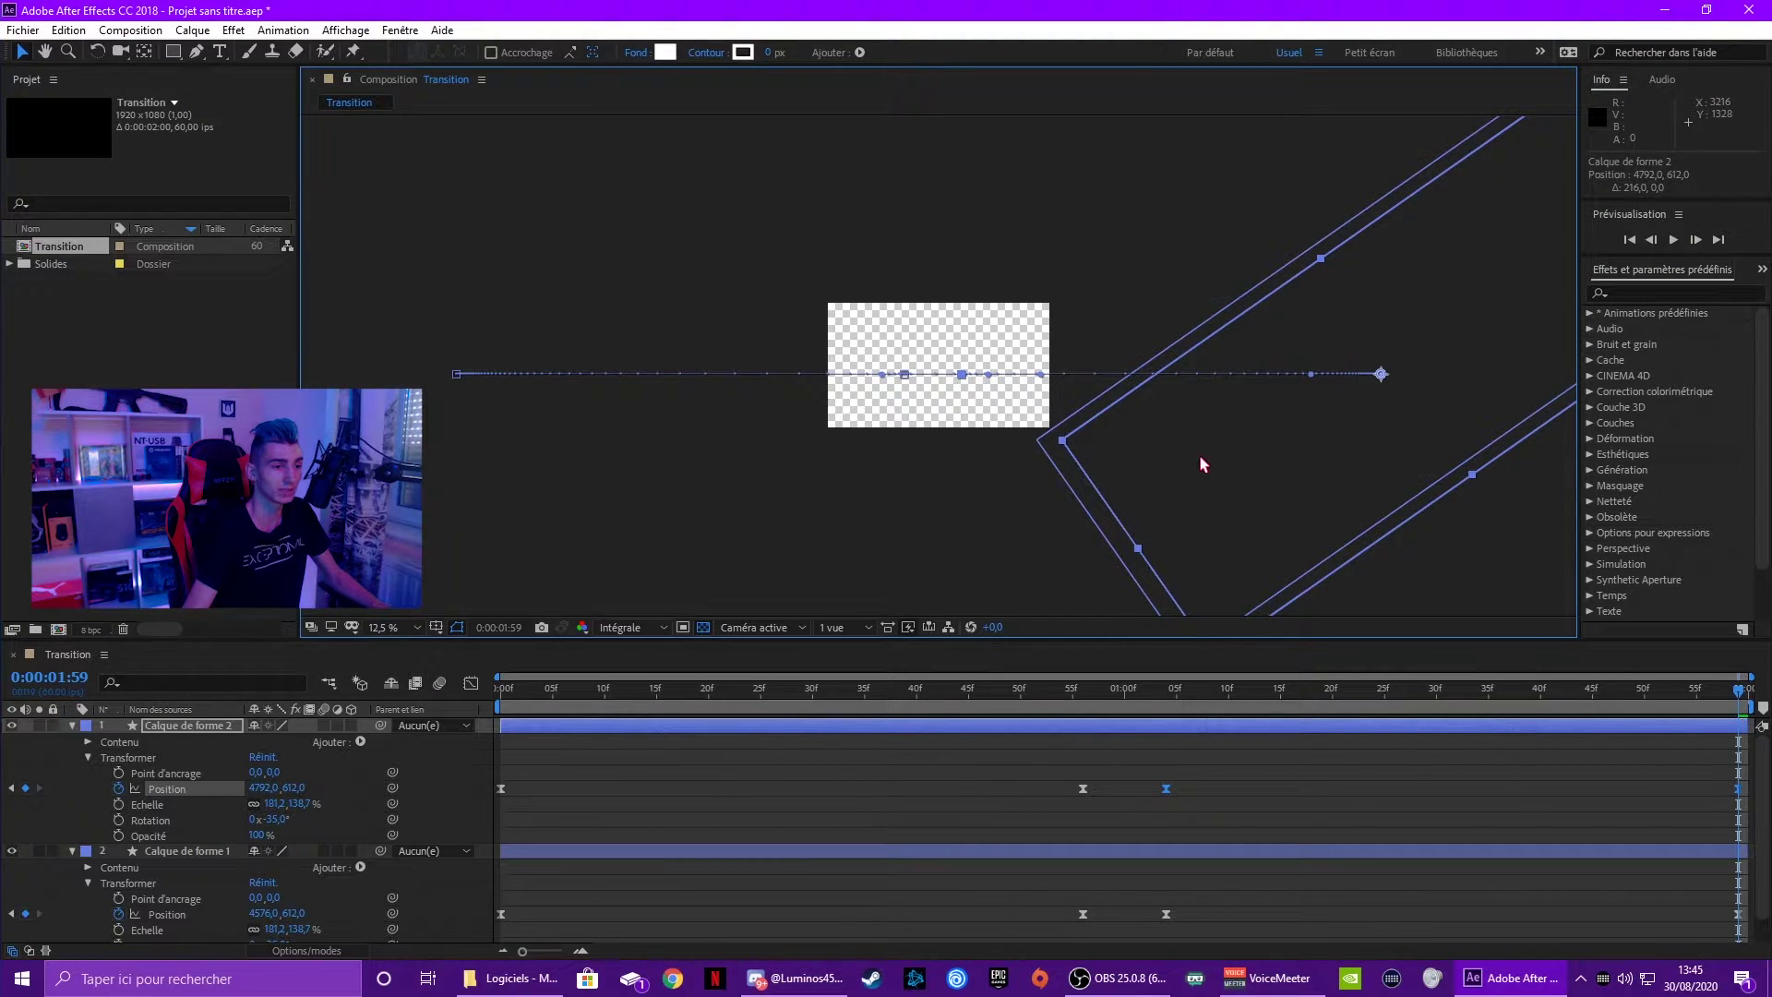
pyautogui.press('space')
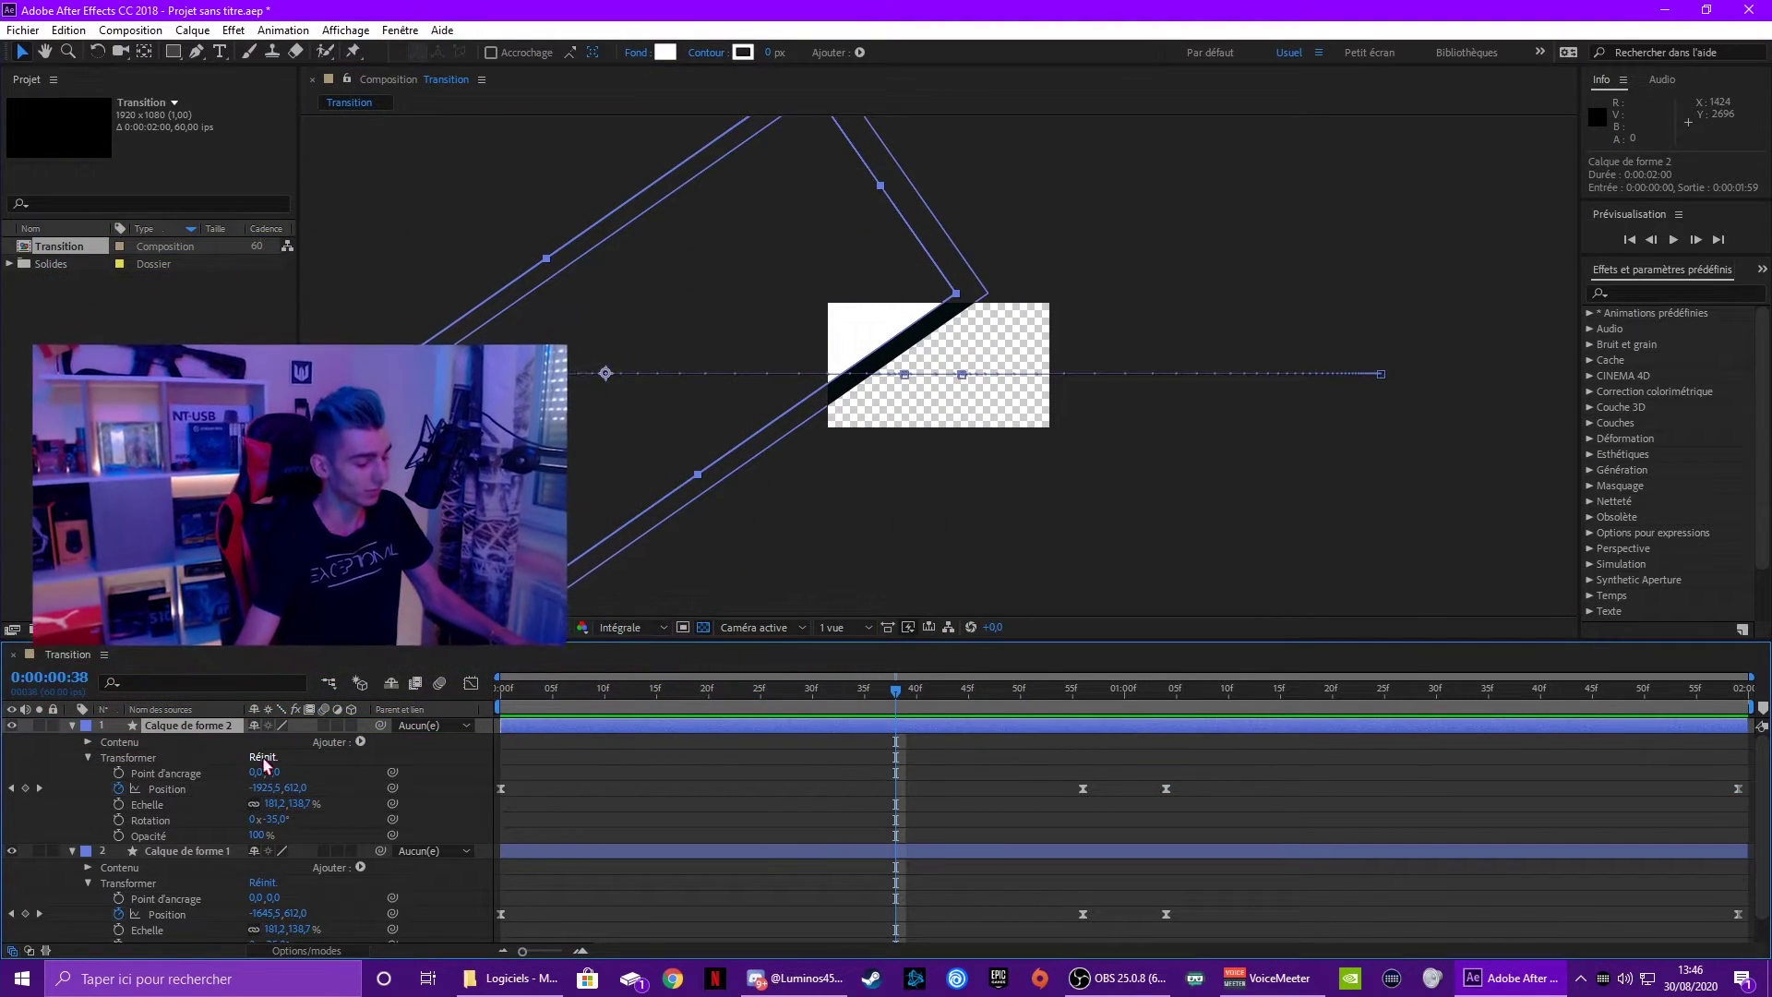
# Duplicate into Calque de forme 3 and shift its start position left to -3384, 612.
pyautogui.hotkey('ctrl', 'd')
pyautogui.press('Home')
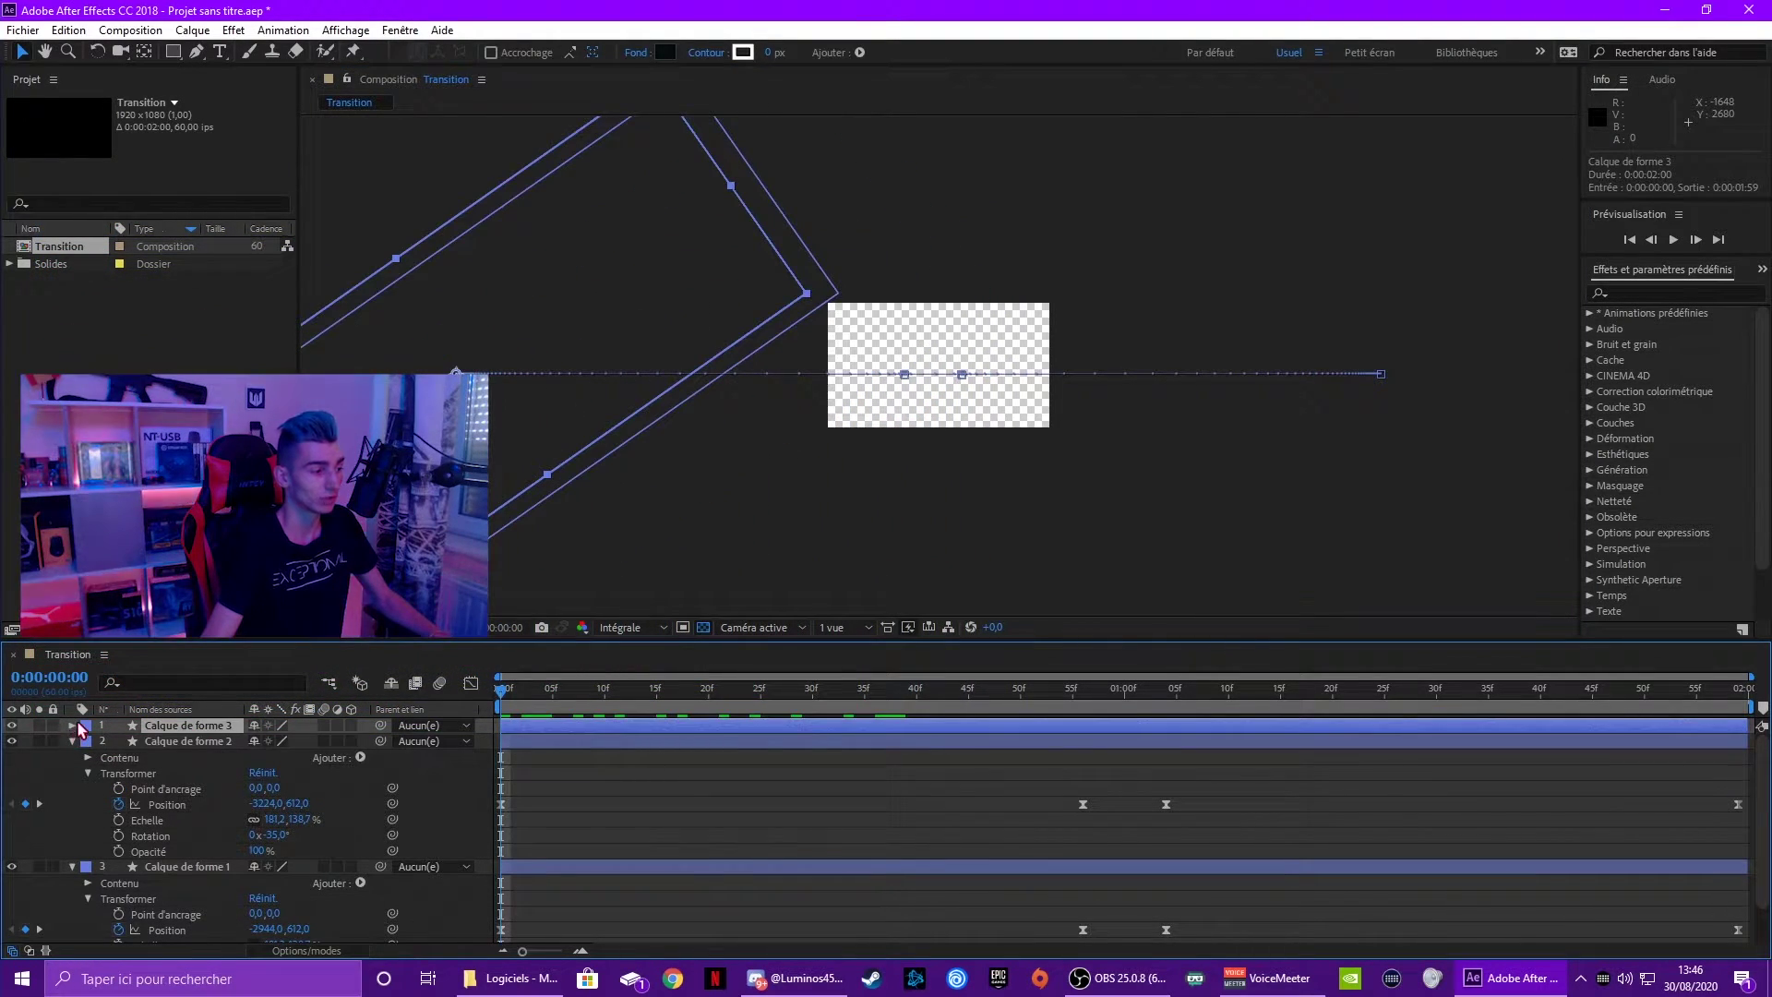
pyautogui.click(73, 725)
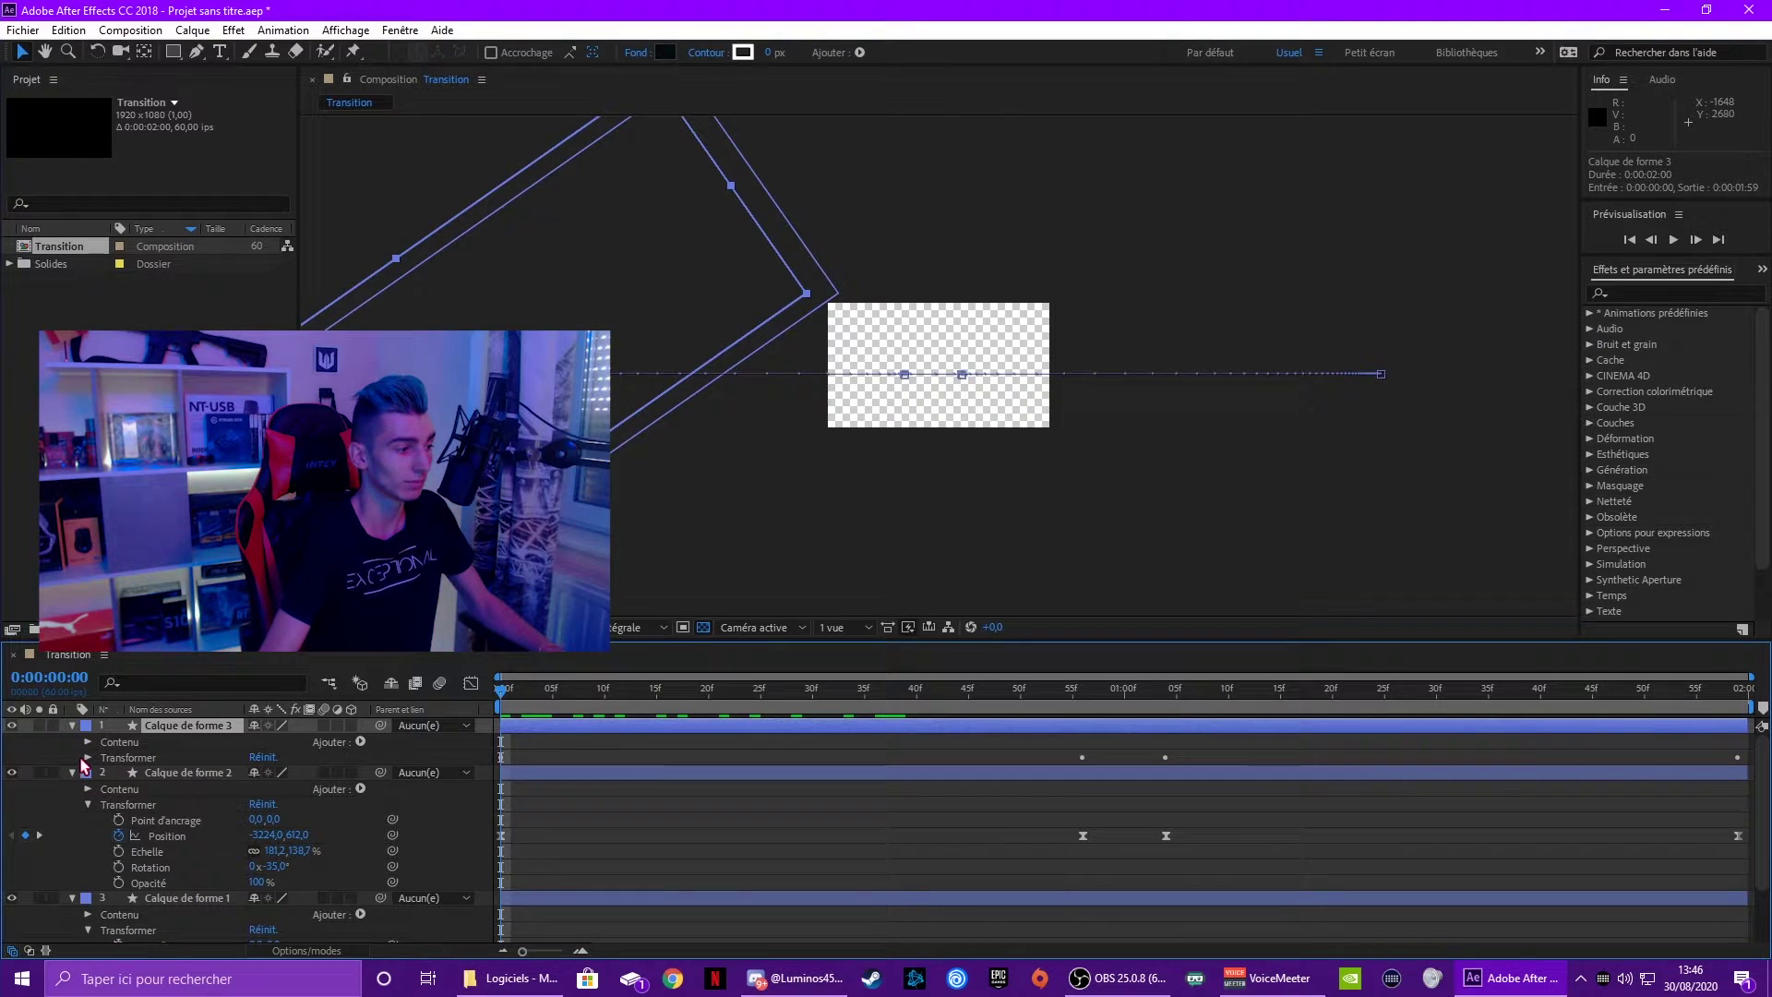
pyautogui.click(87, 758)
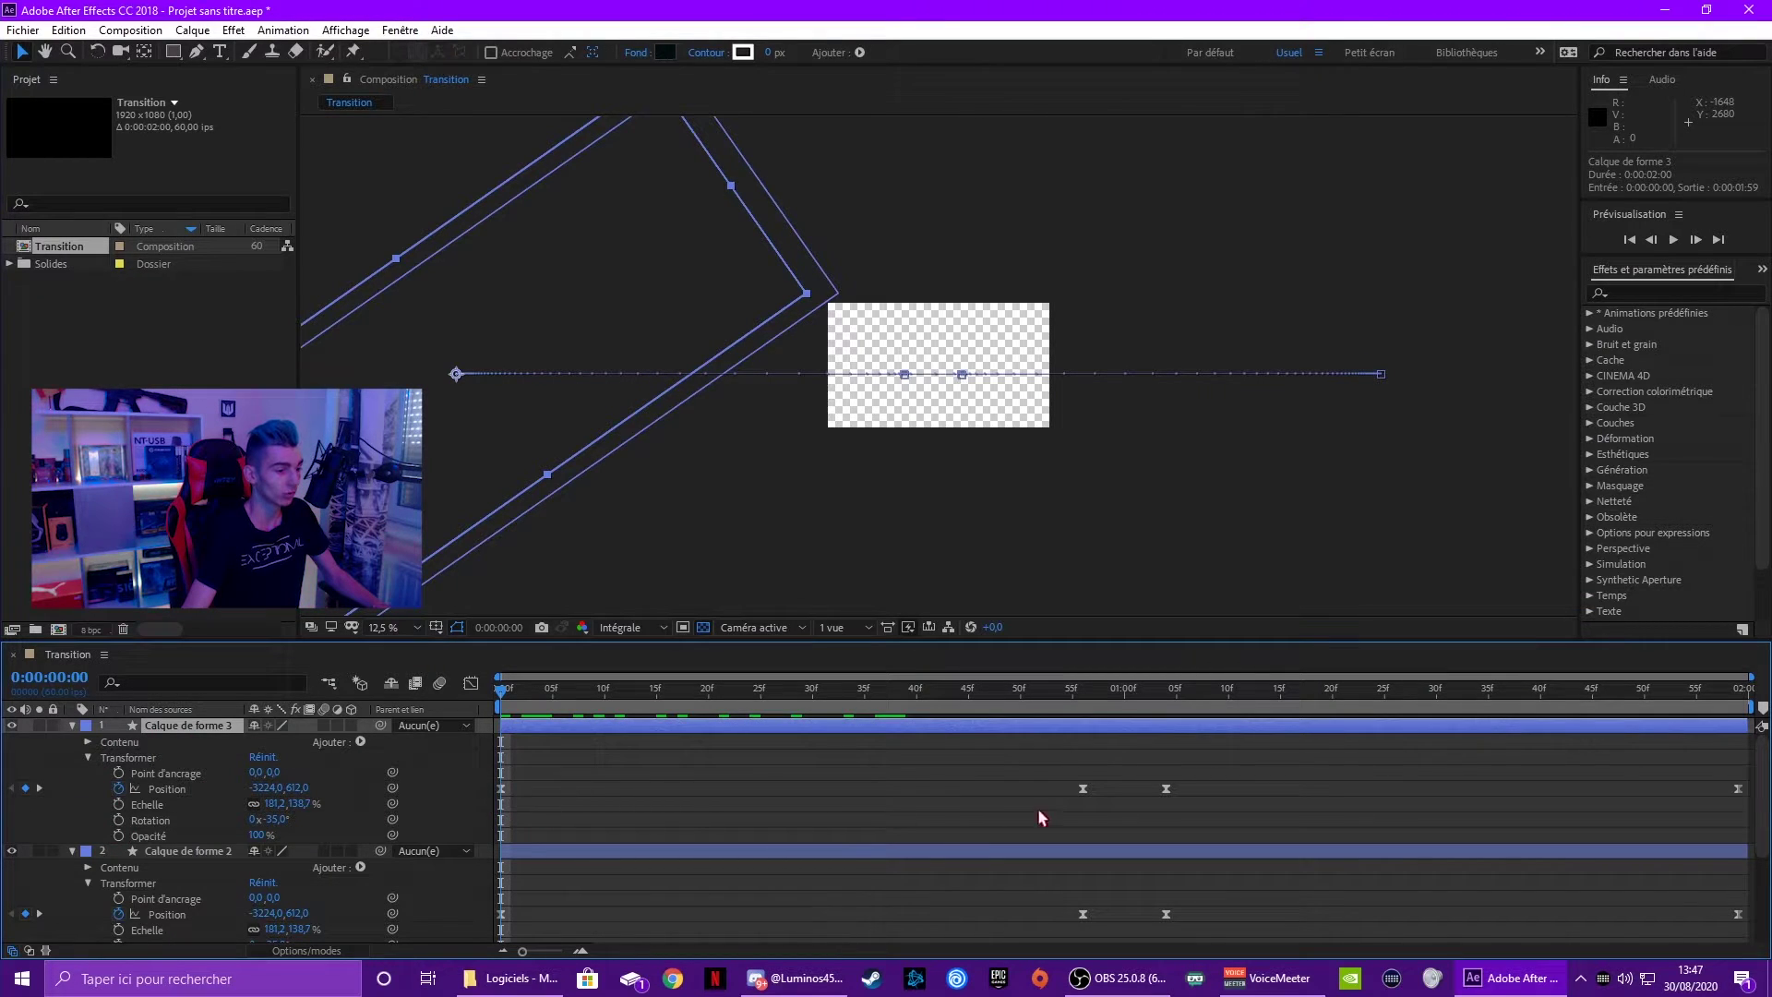
pyautogui.moveTo(1099, 810); pyautogui.dragTo(450, 778)
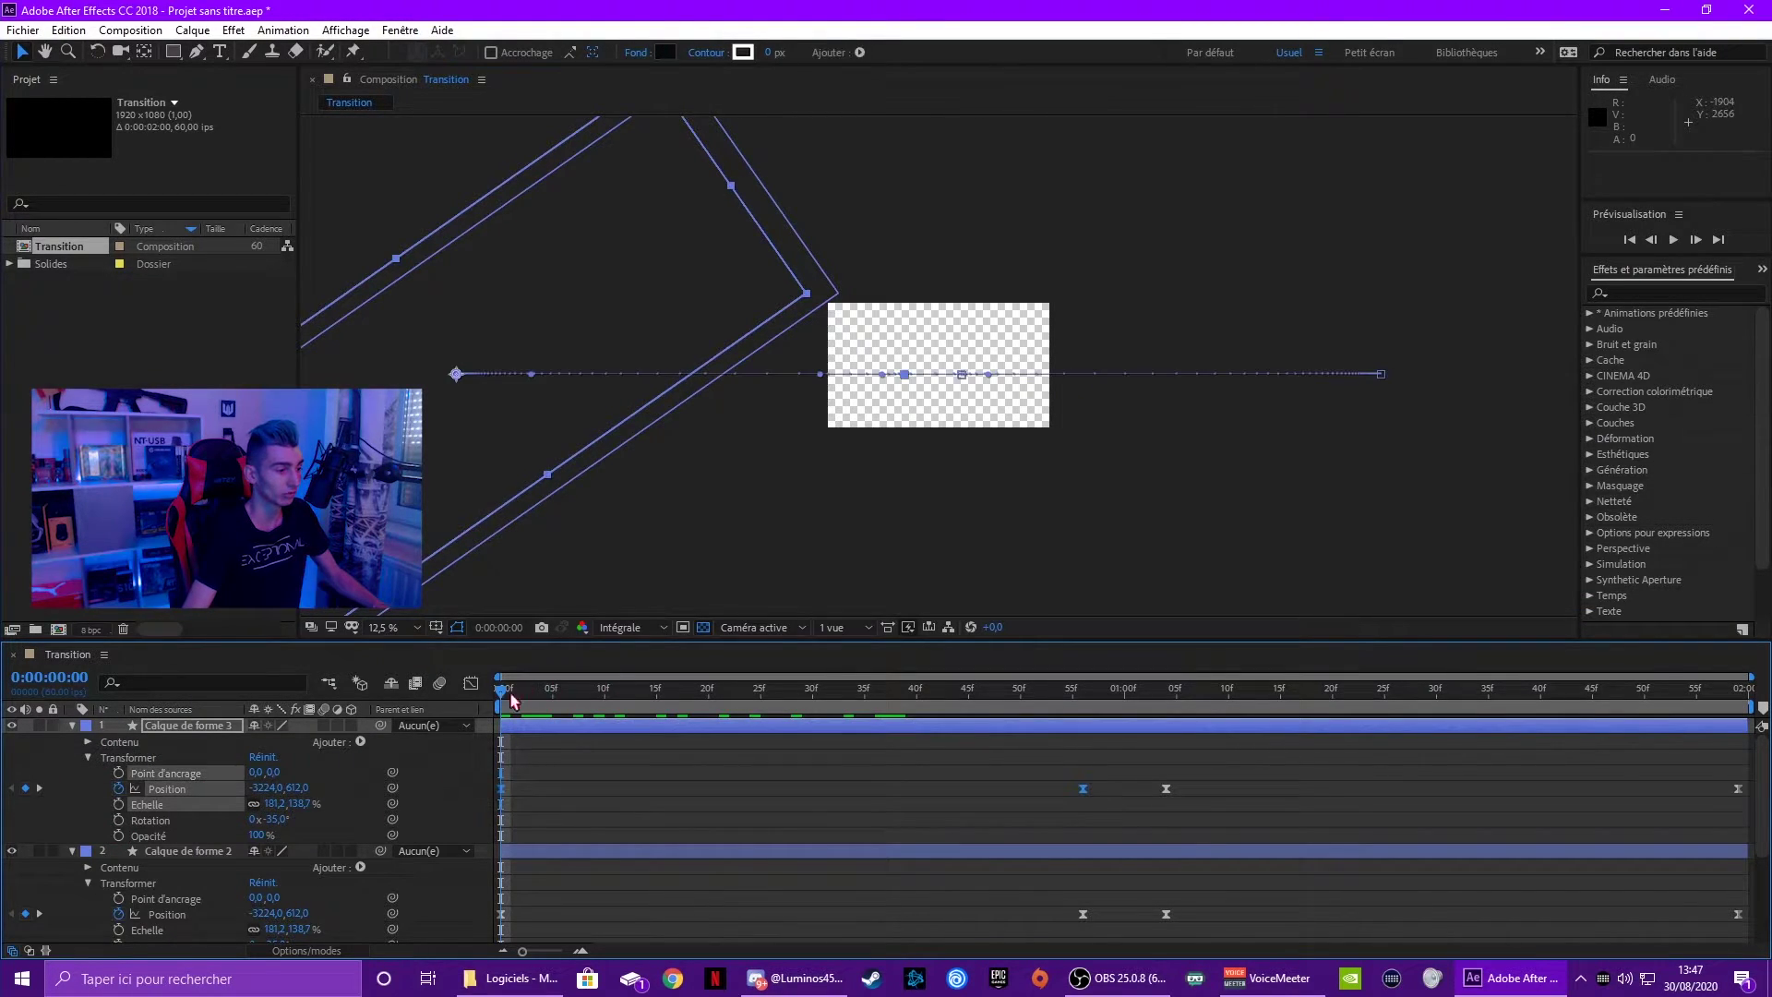
pyautogui.moveTo(519, 484); pyautogui.dragTo(493, 460)
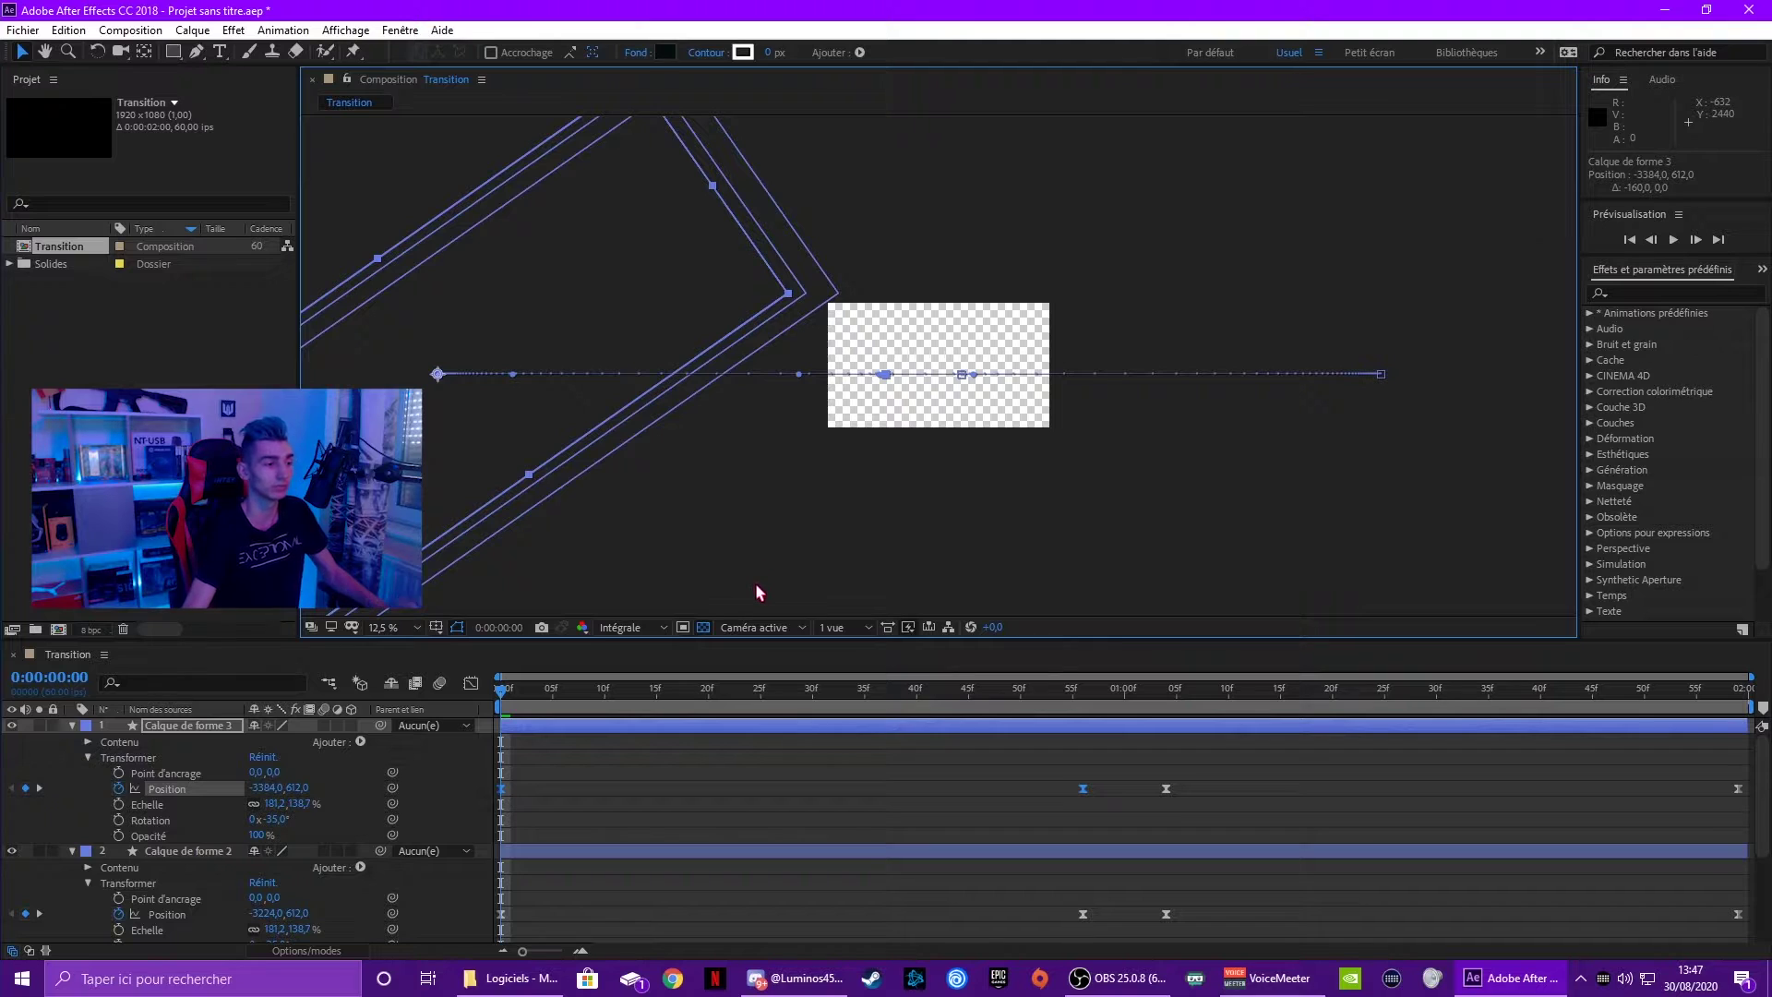
# Push Calque de forme 3's end position right to 4944, 612 and preview.
pyautogui.moveTo(501, 691); pyautogui.dragTo(907, 721)
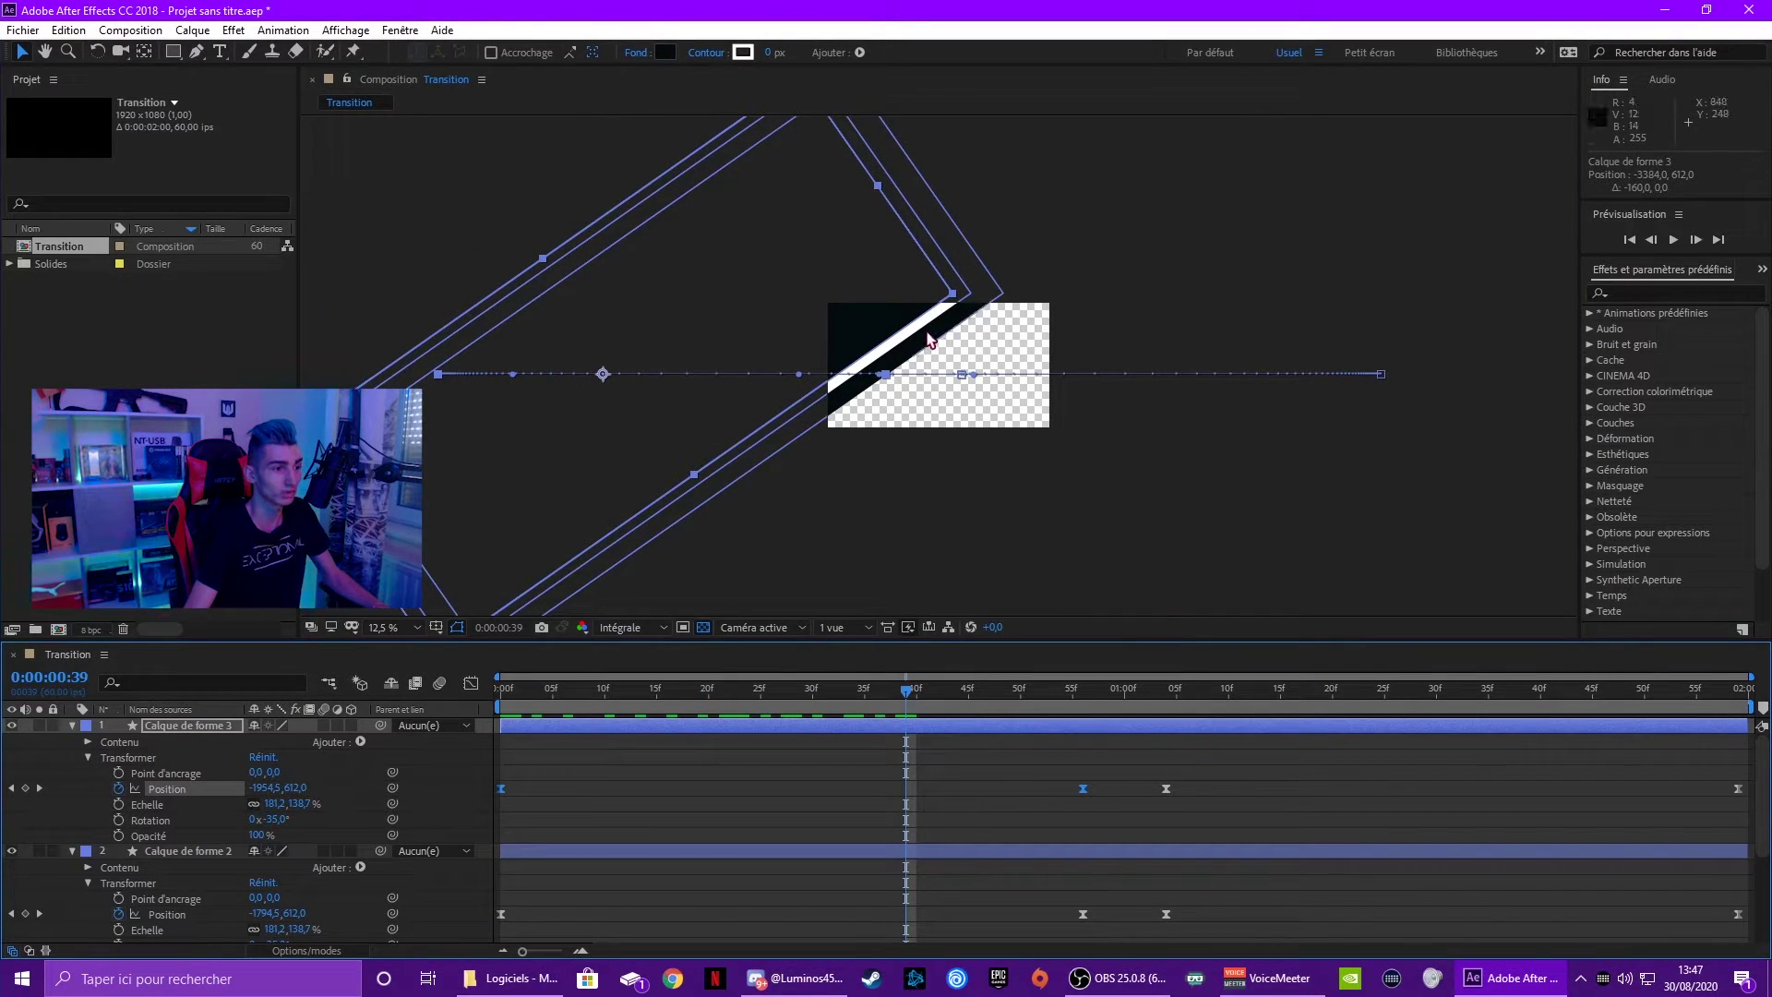
pyautogui.moveTo(907, 691); pyautogui.dragTo(1072, 690)
pyautogui.moveTo(1128, 764); pyautogui.dragTo(1753, 805)
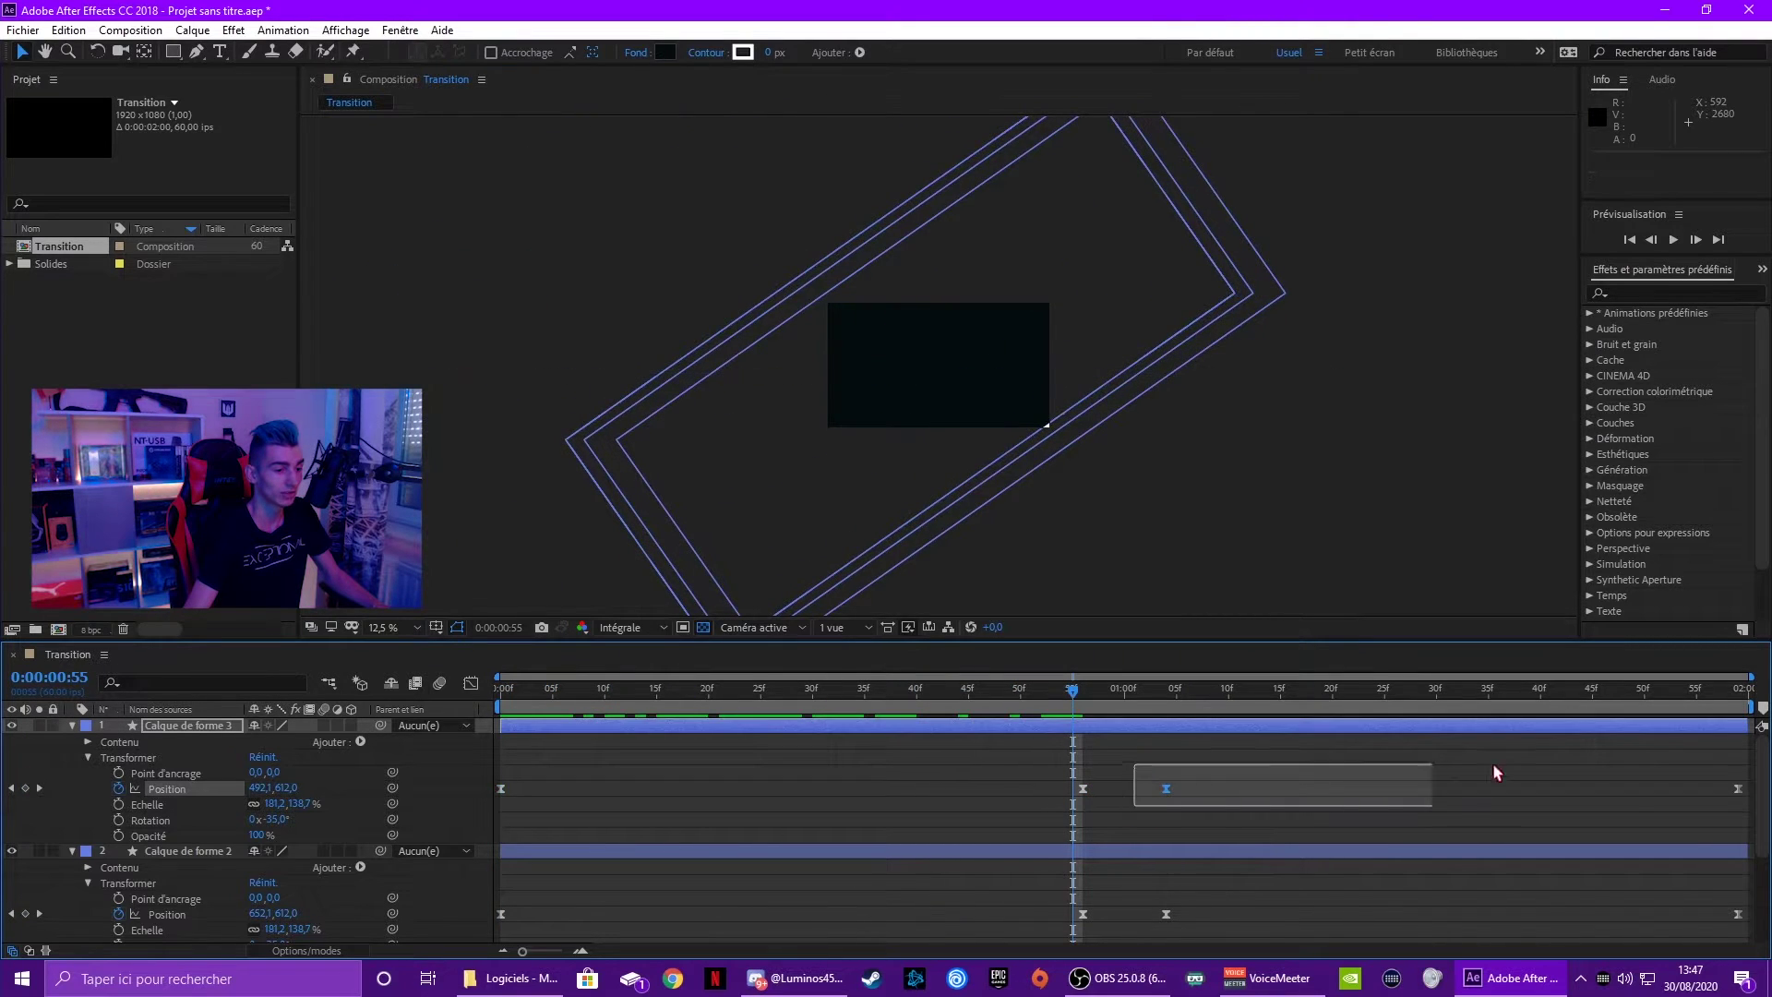
pyautogui.press('End')
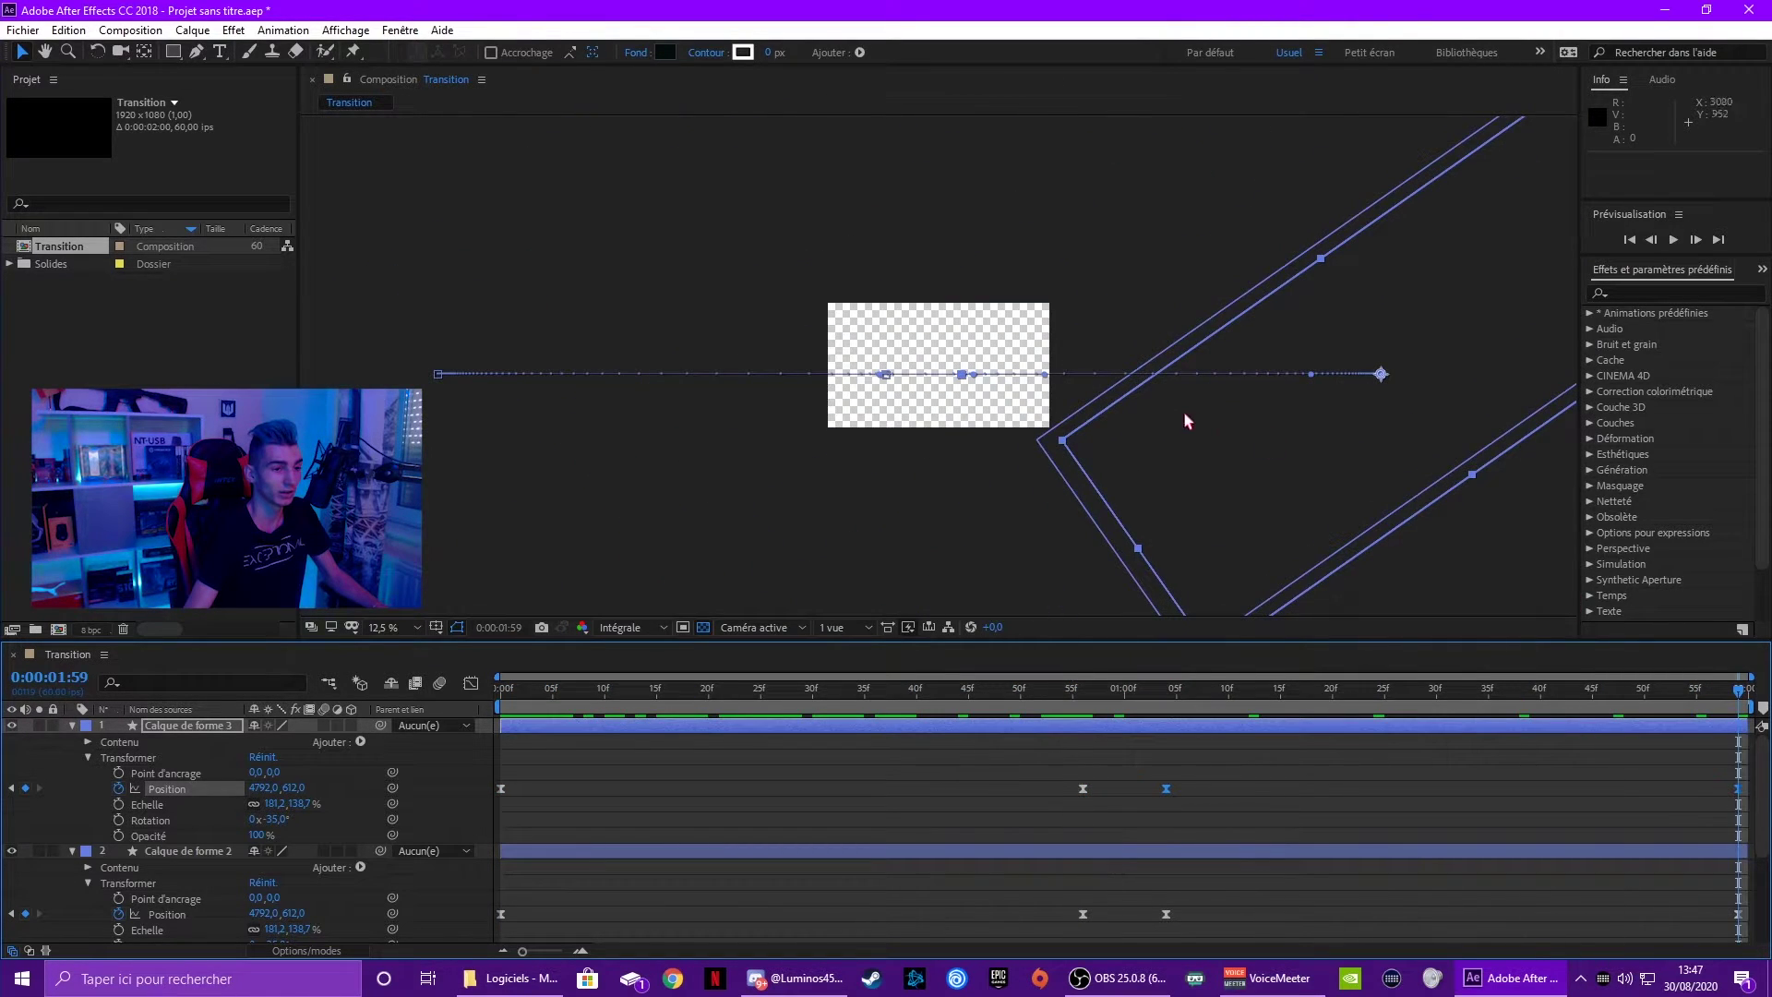
pyautogui.moveTo(1217, 444); pyautogui.dragTo(1237, 446)
pyautogui.press('space')
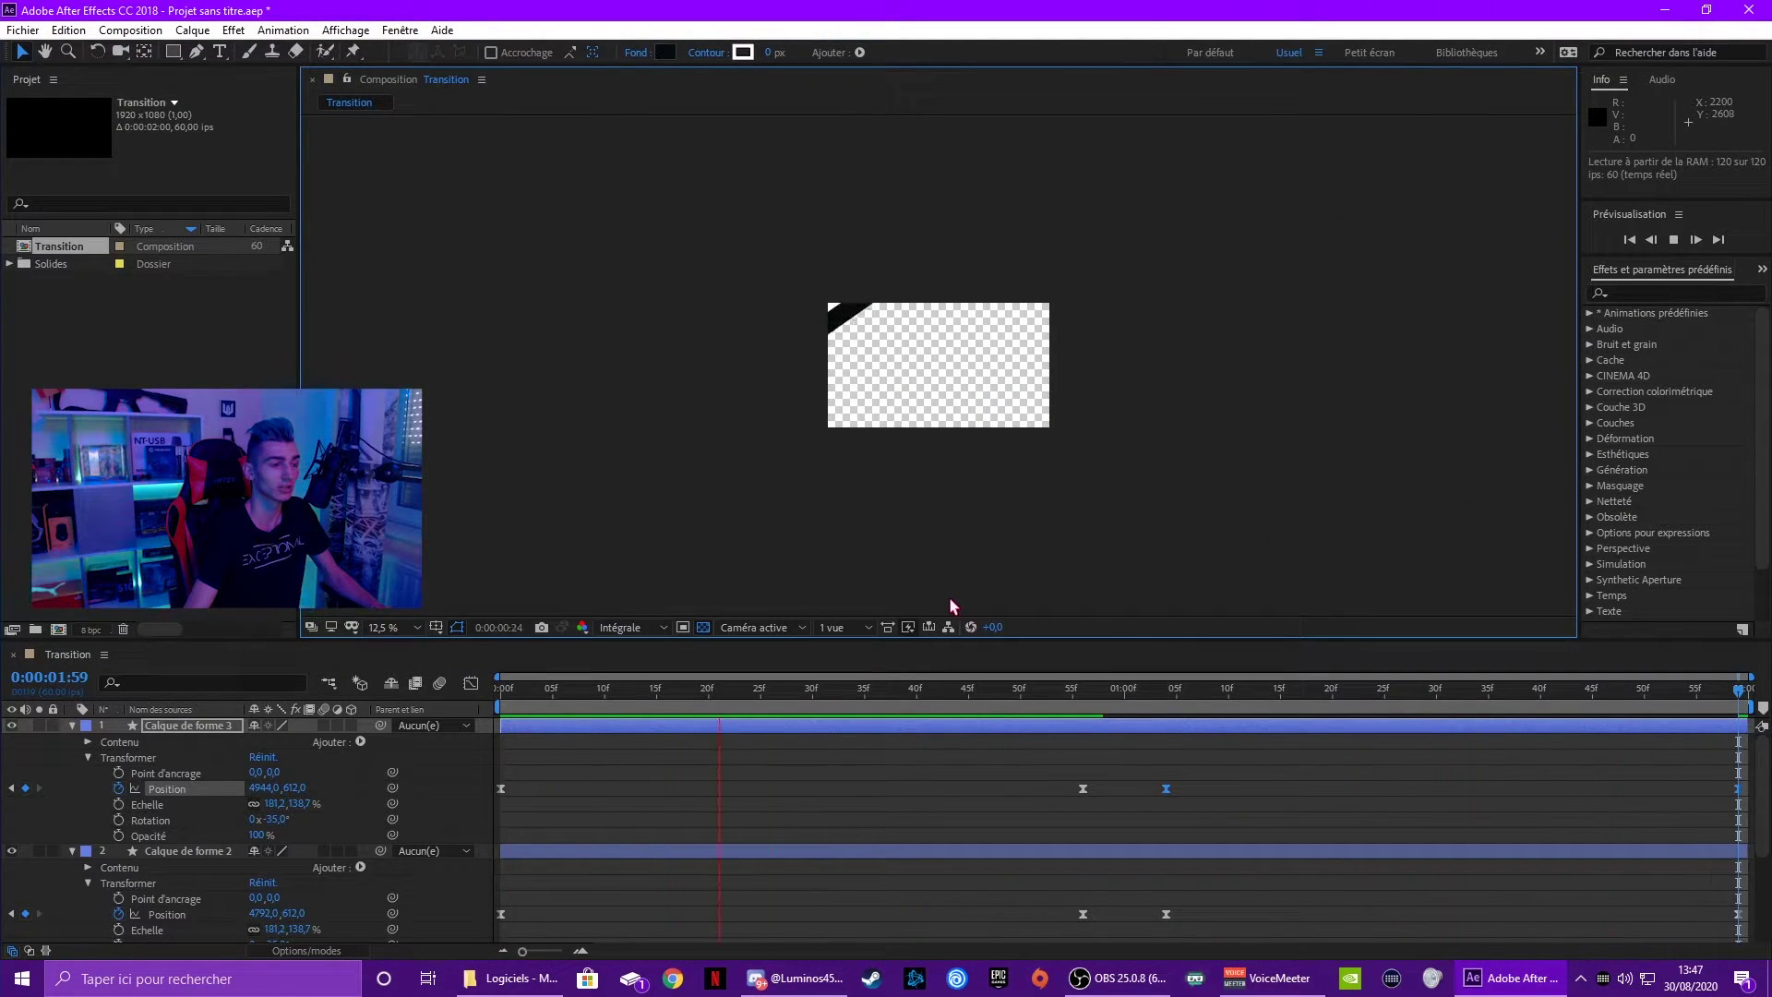
pyautogui.press('space')
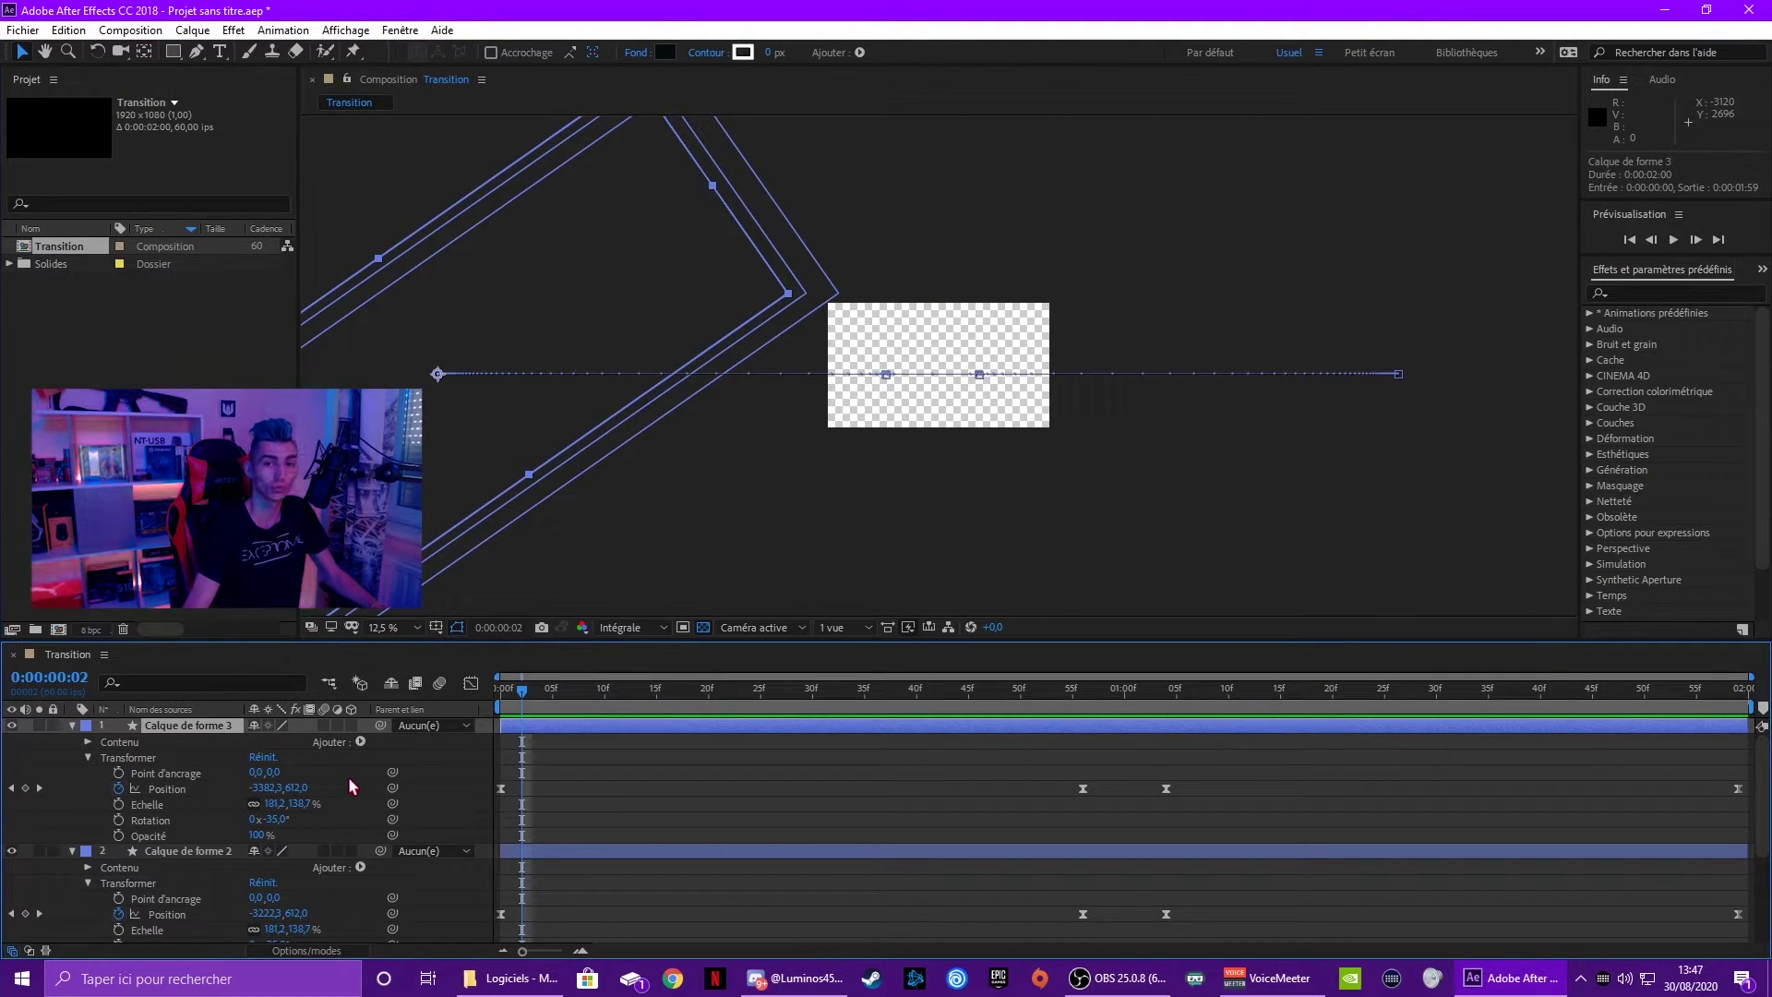
pyautogui.press('Home')
pyautogui.hotkey('shift', '/')
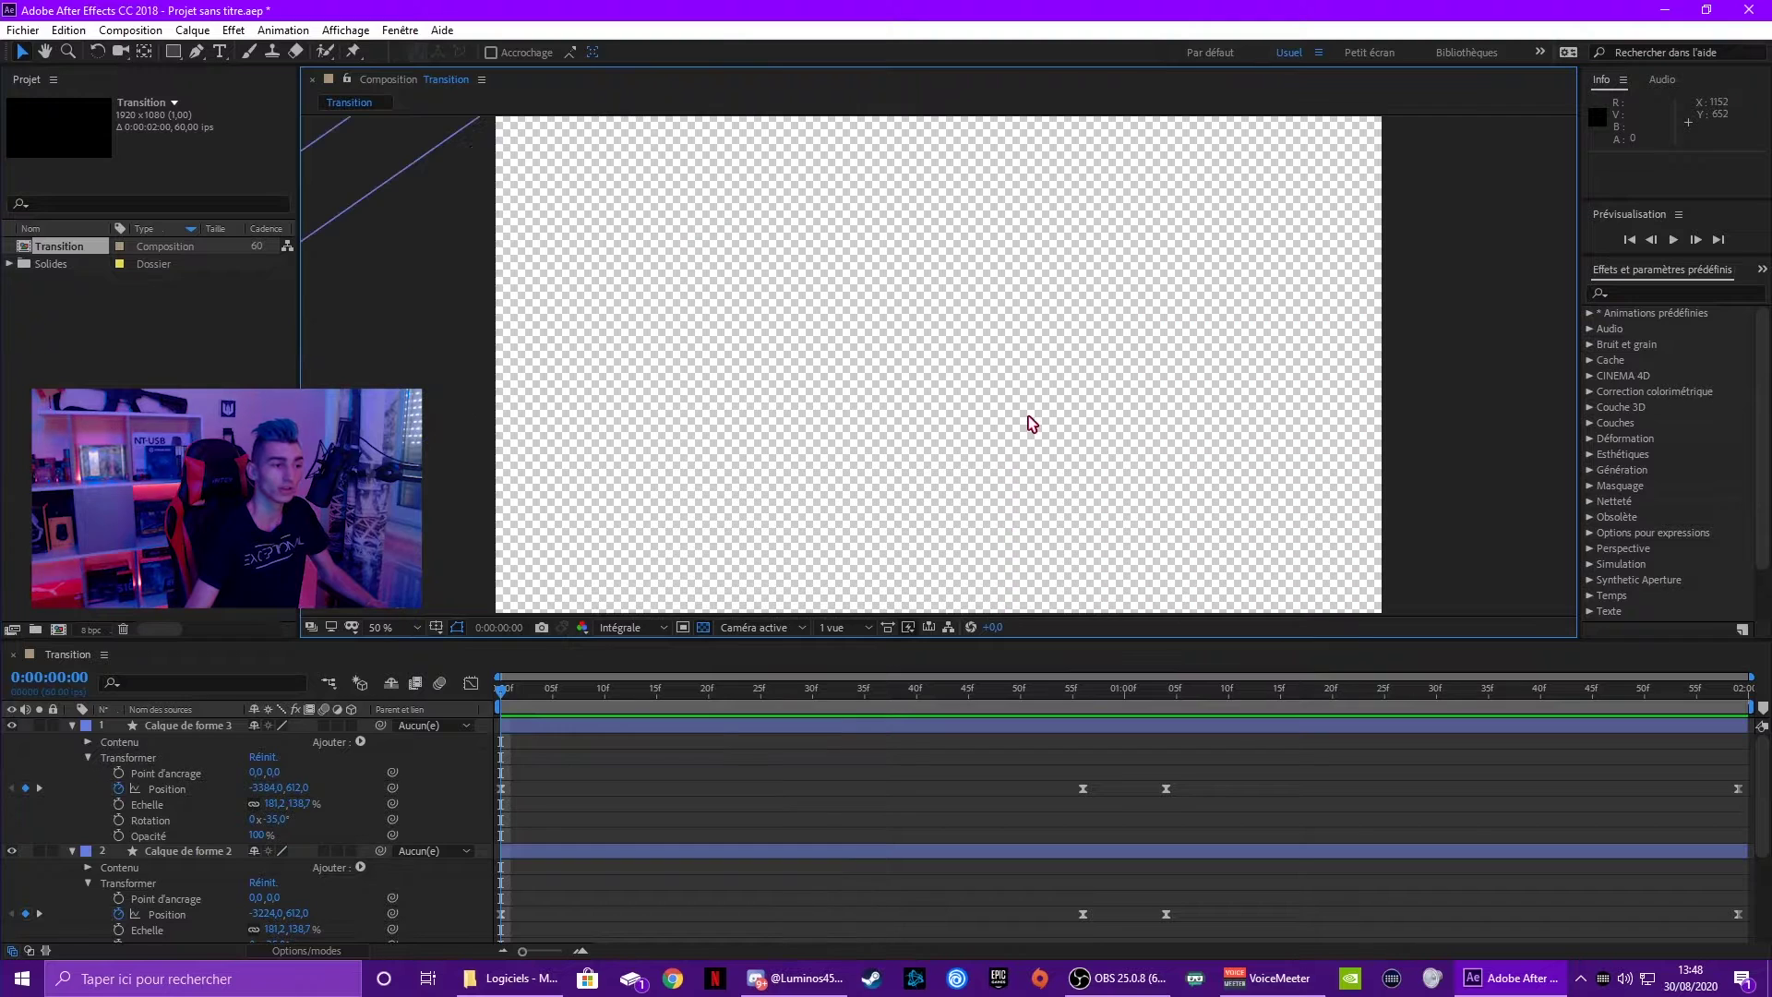
pyautogui.press('space')
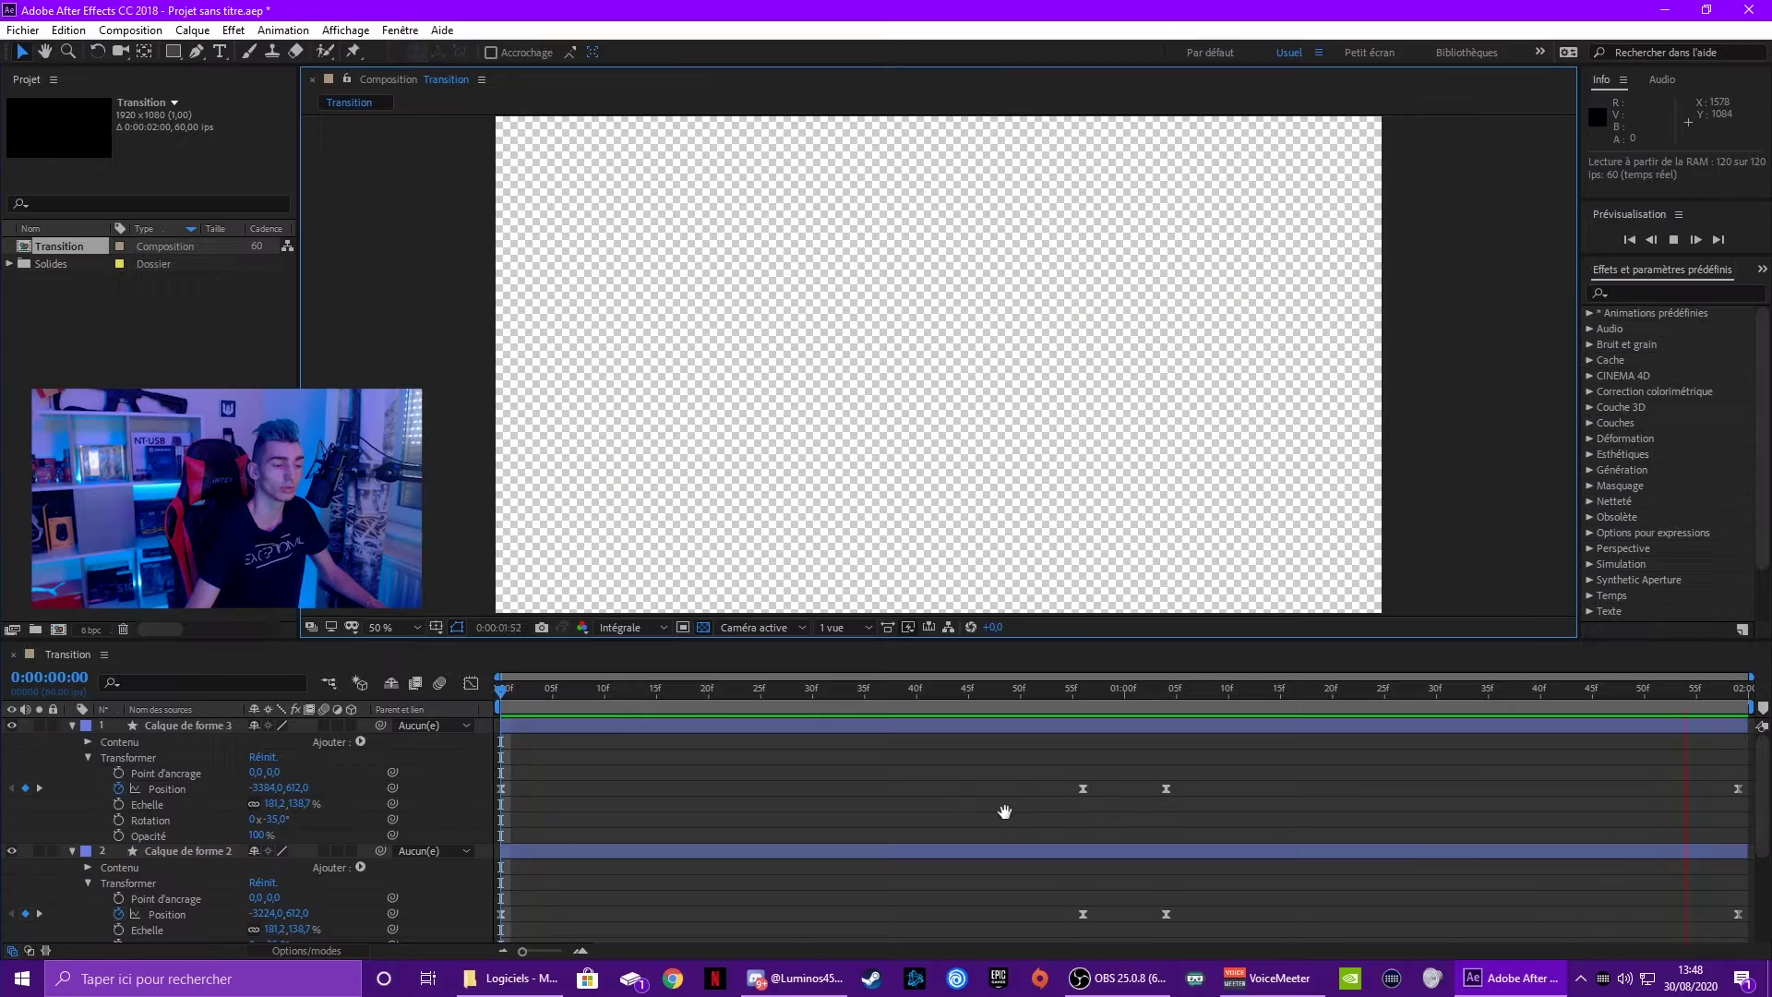
pyautogui.click(551, 689)
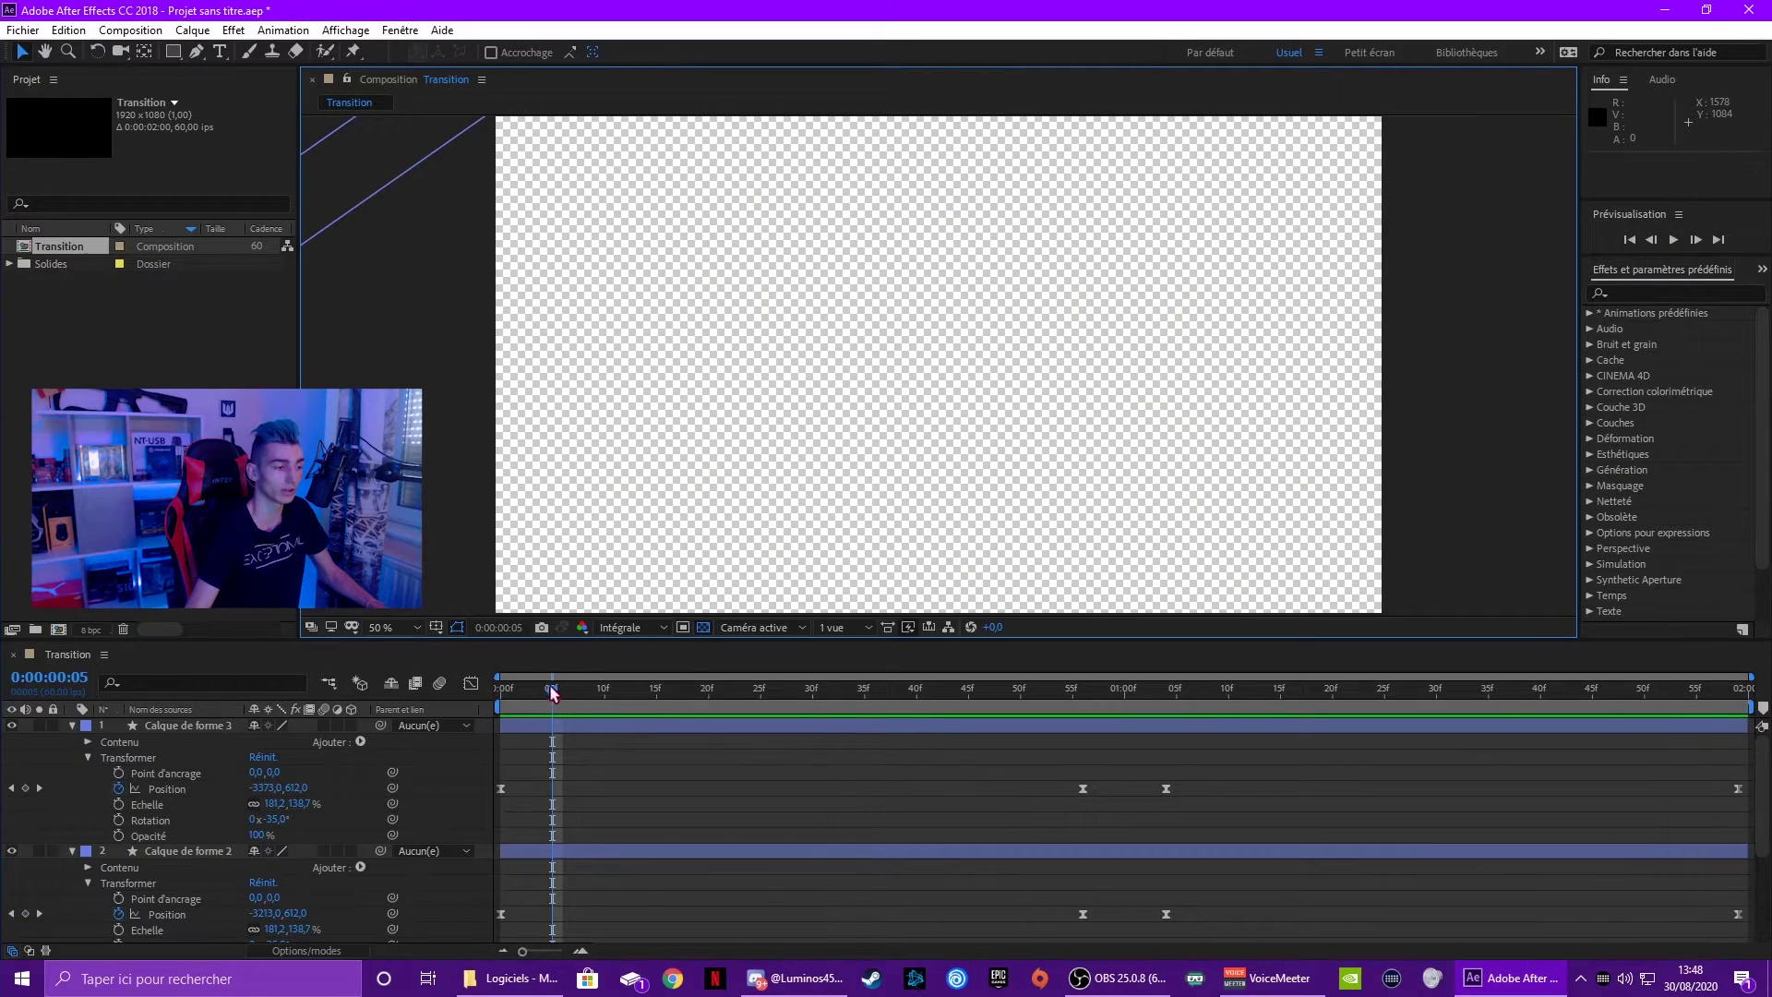
pyautogui.moveTo(552, 688); pyautogui.dragTo(947, 689)
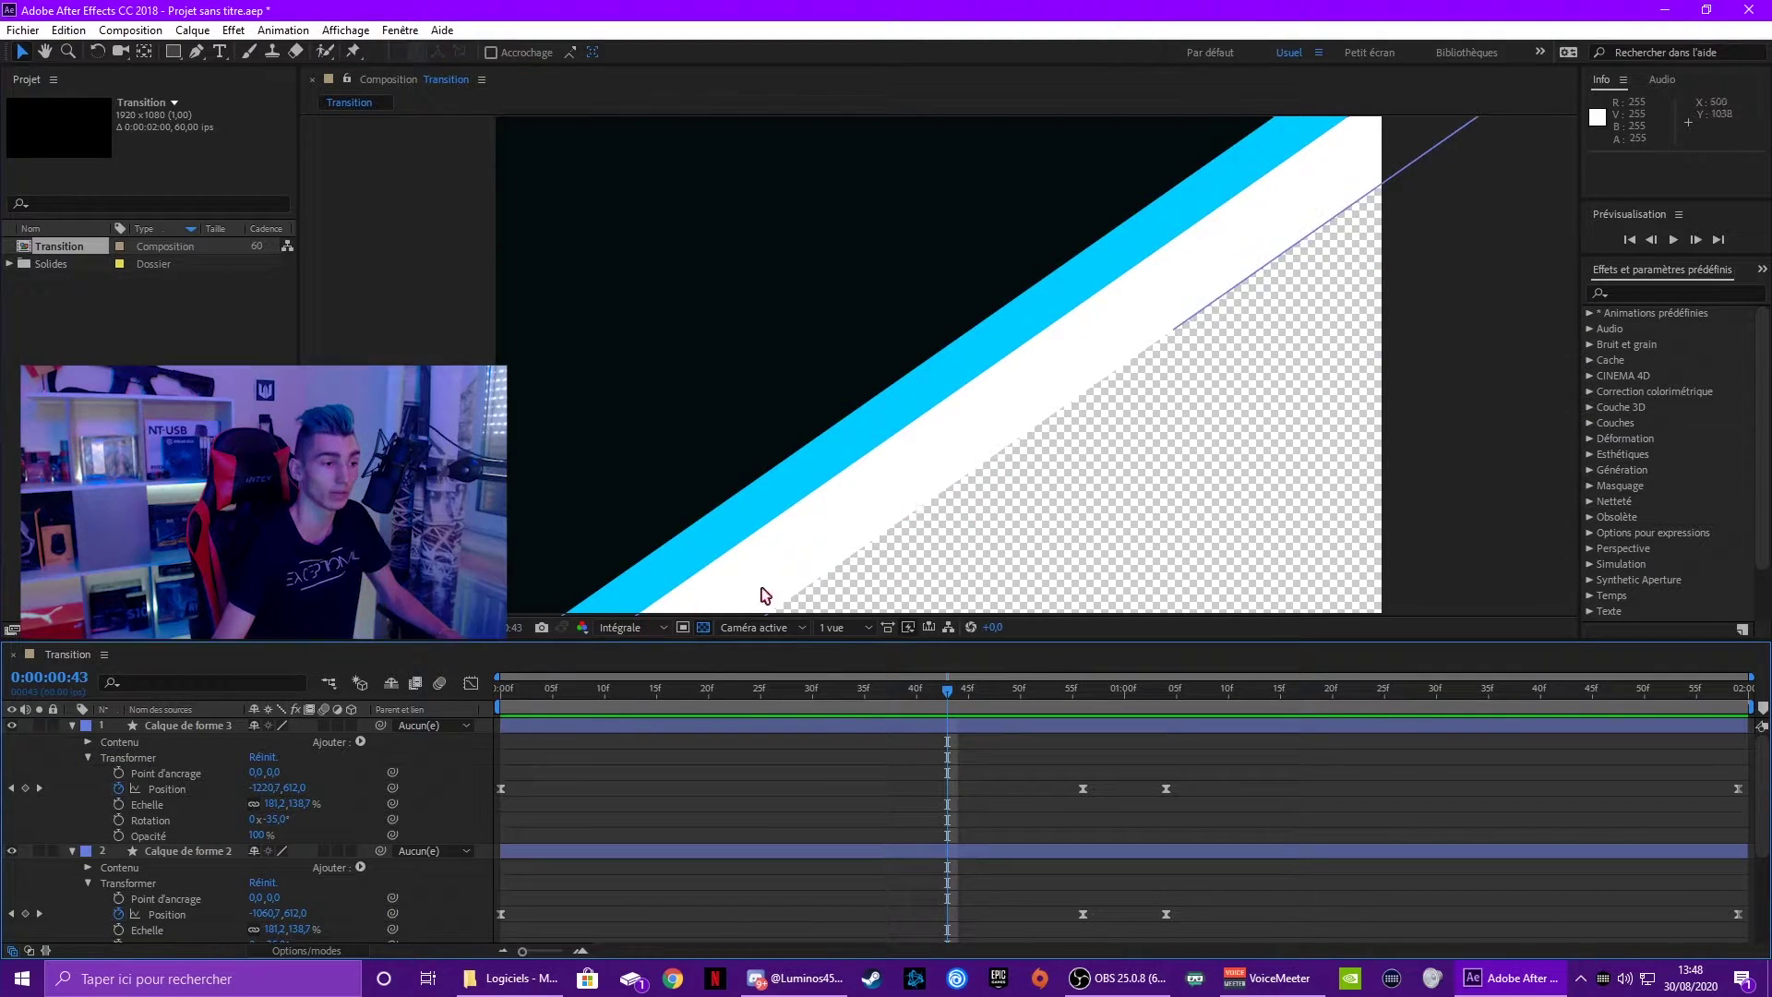
# Check that Calque de forme 2's fill is still cyan 00CCFF, leaving it unchanged.
pyautogui.click(190, 851)
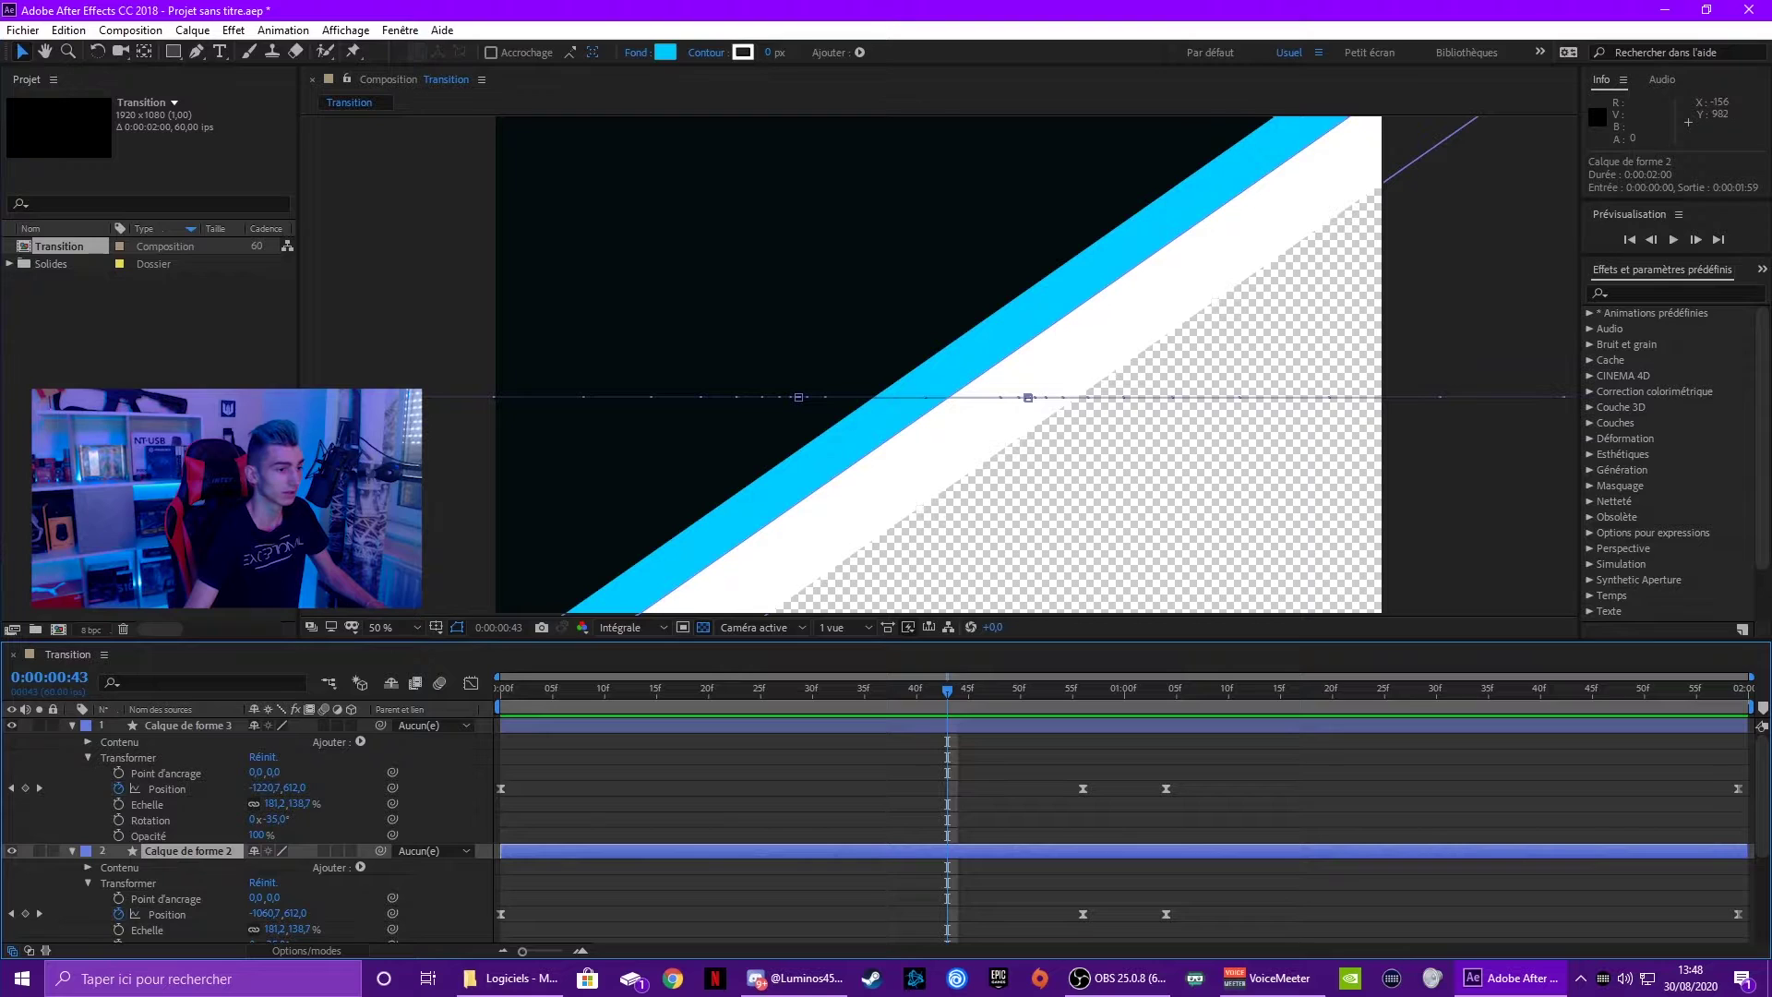
pyautogui.click(665, 52)
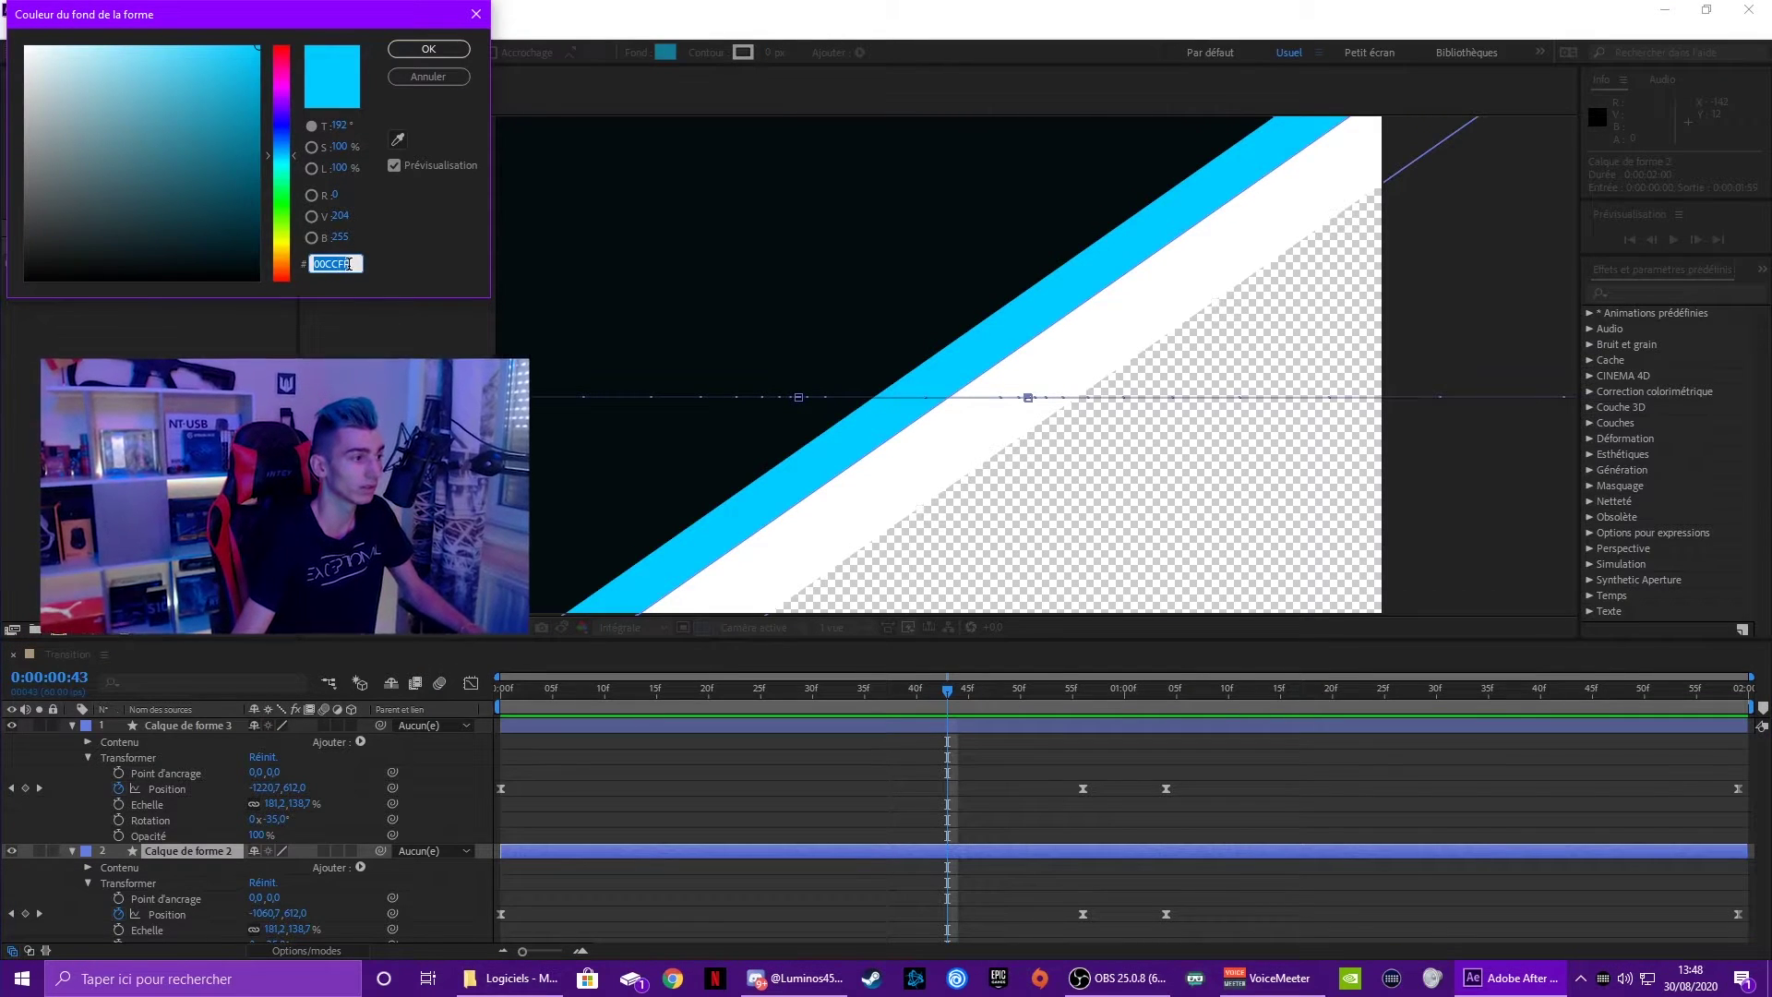
pyautogui.press('Return')
pyautogui.click(558, 567)
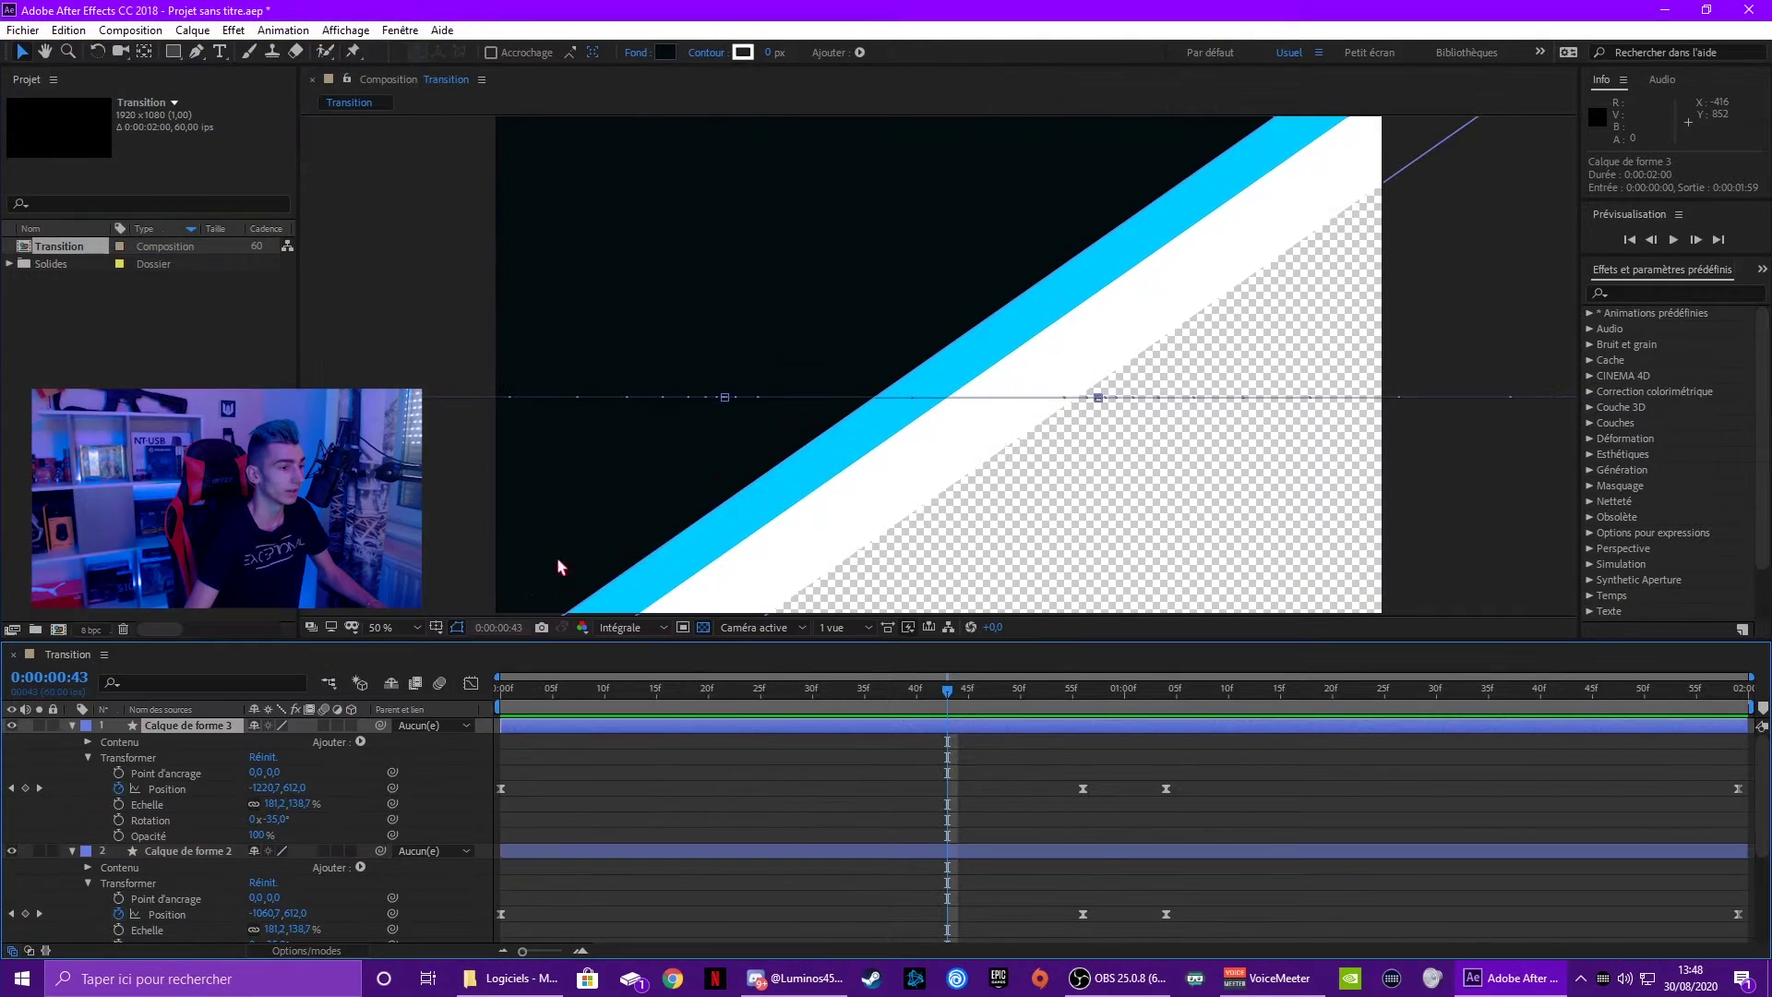
# Check Calque de forme 3's near-black 040C0E fill without changes, then preview the transition.
pyautogui.click(664, 52)
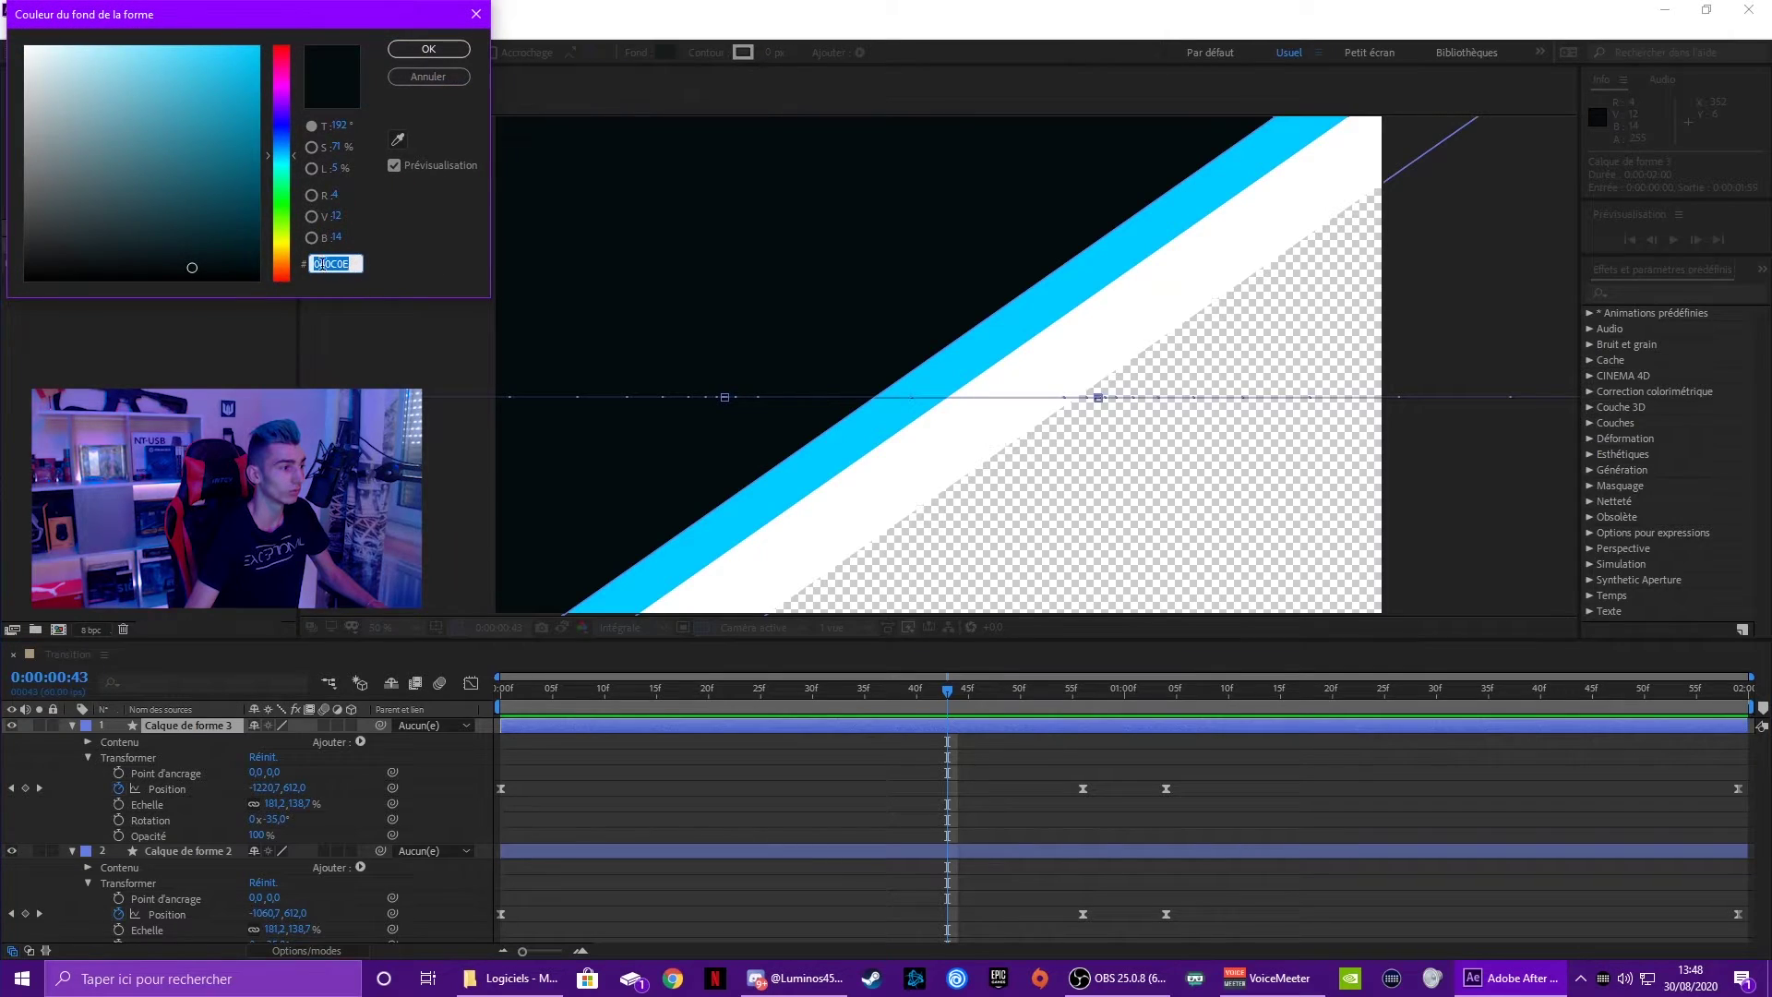
pyautogui.click(467, 78)
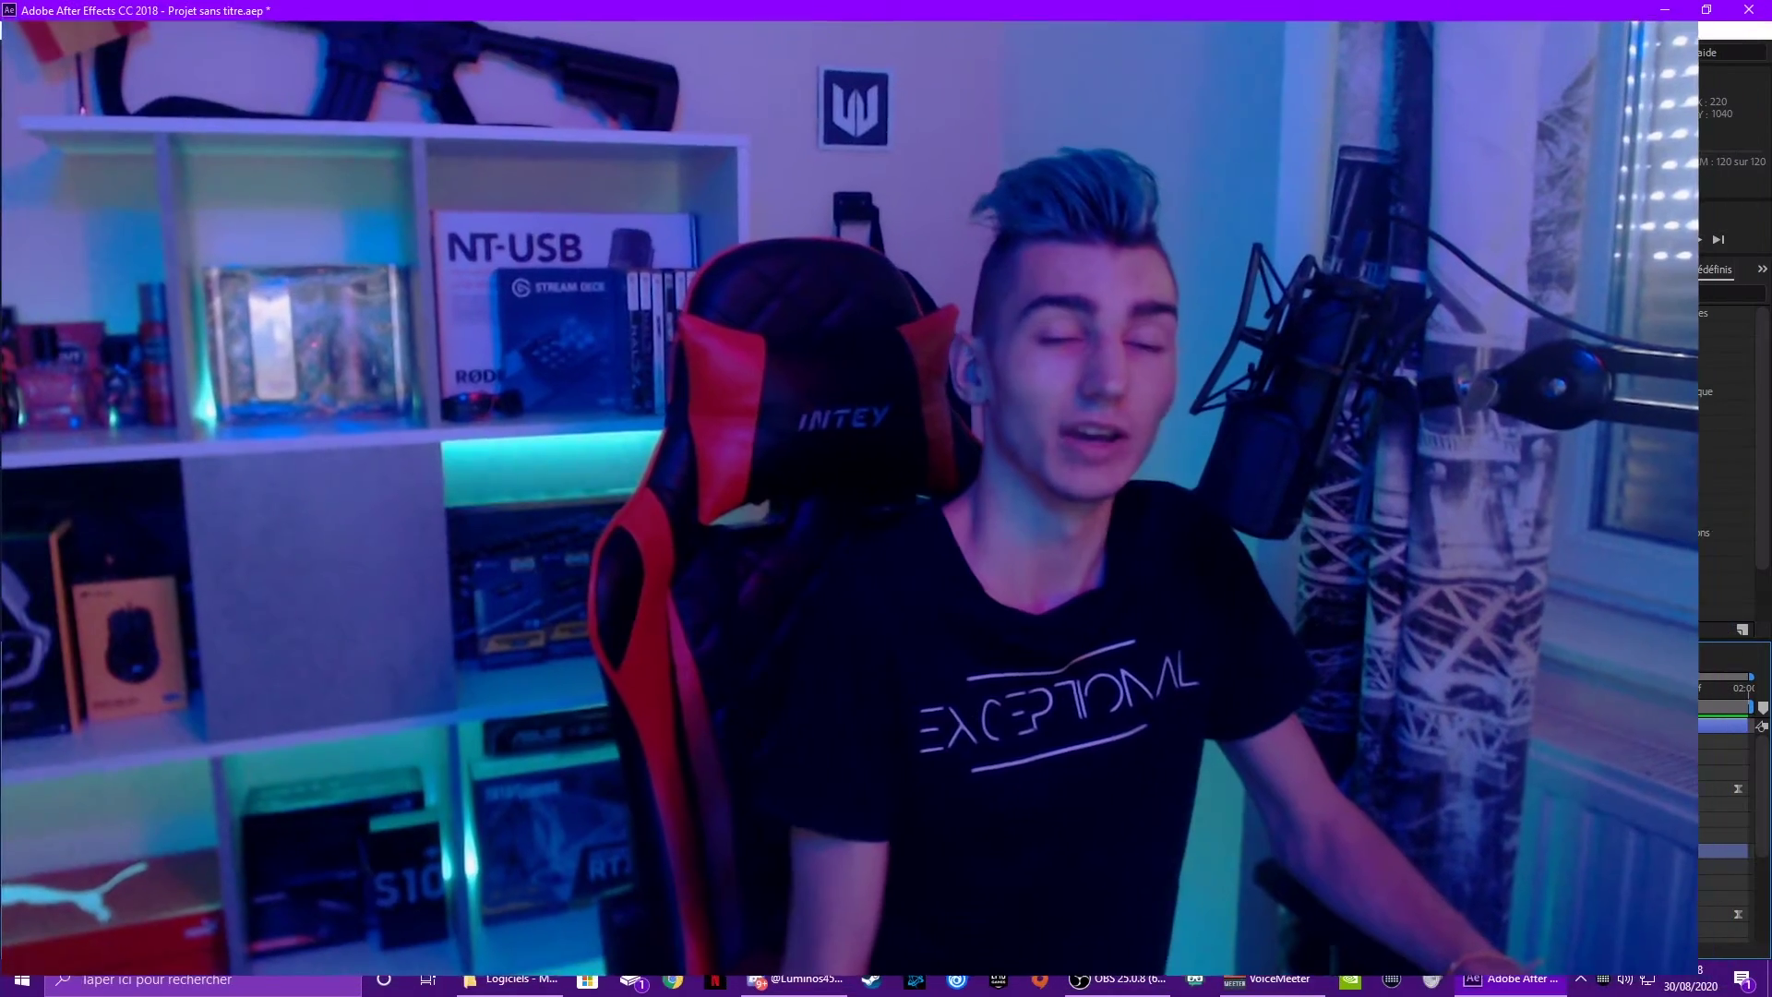
pyautogui.press('space')
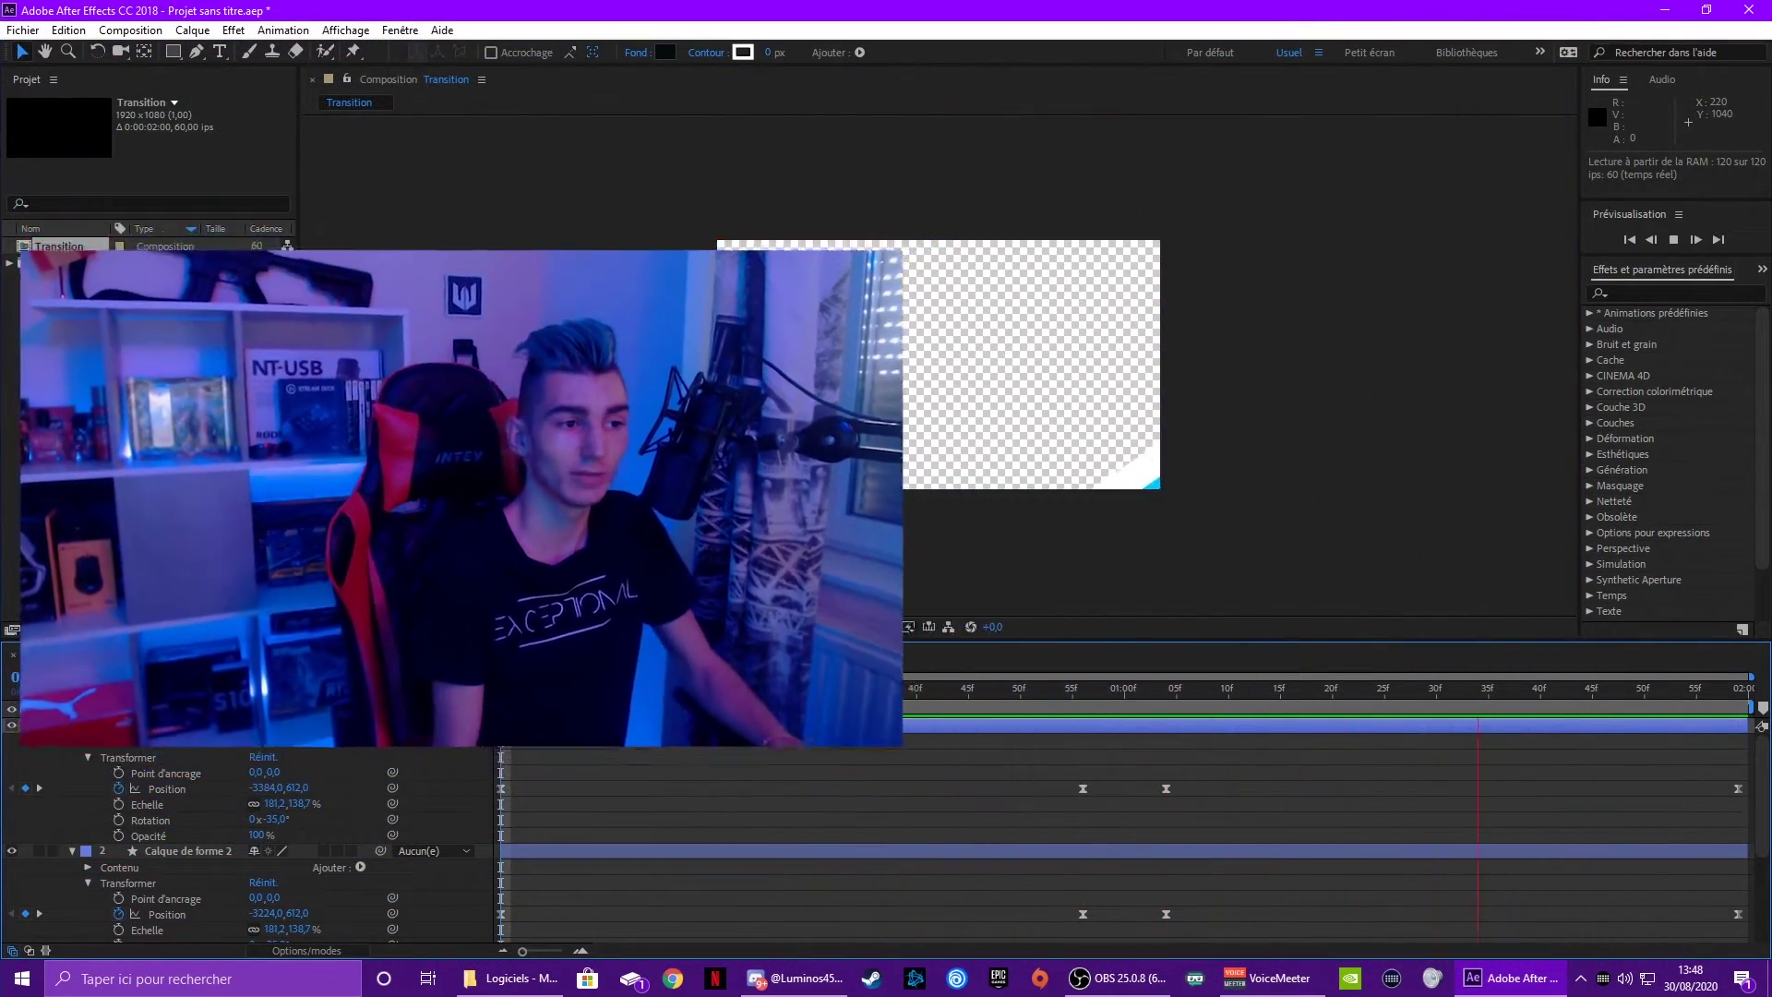
# Stop the preview and scrub the stripe animation back to its transparent first frame.
pyautogui.press('space')
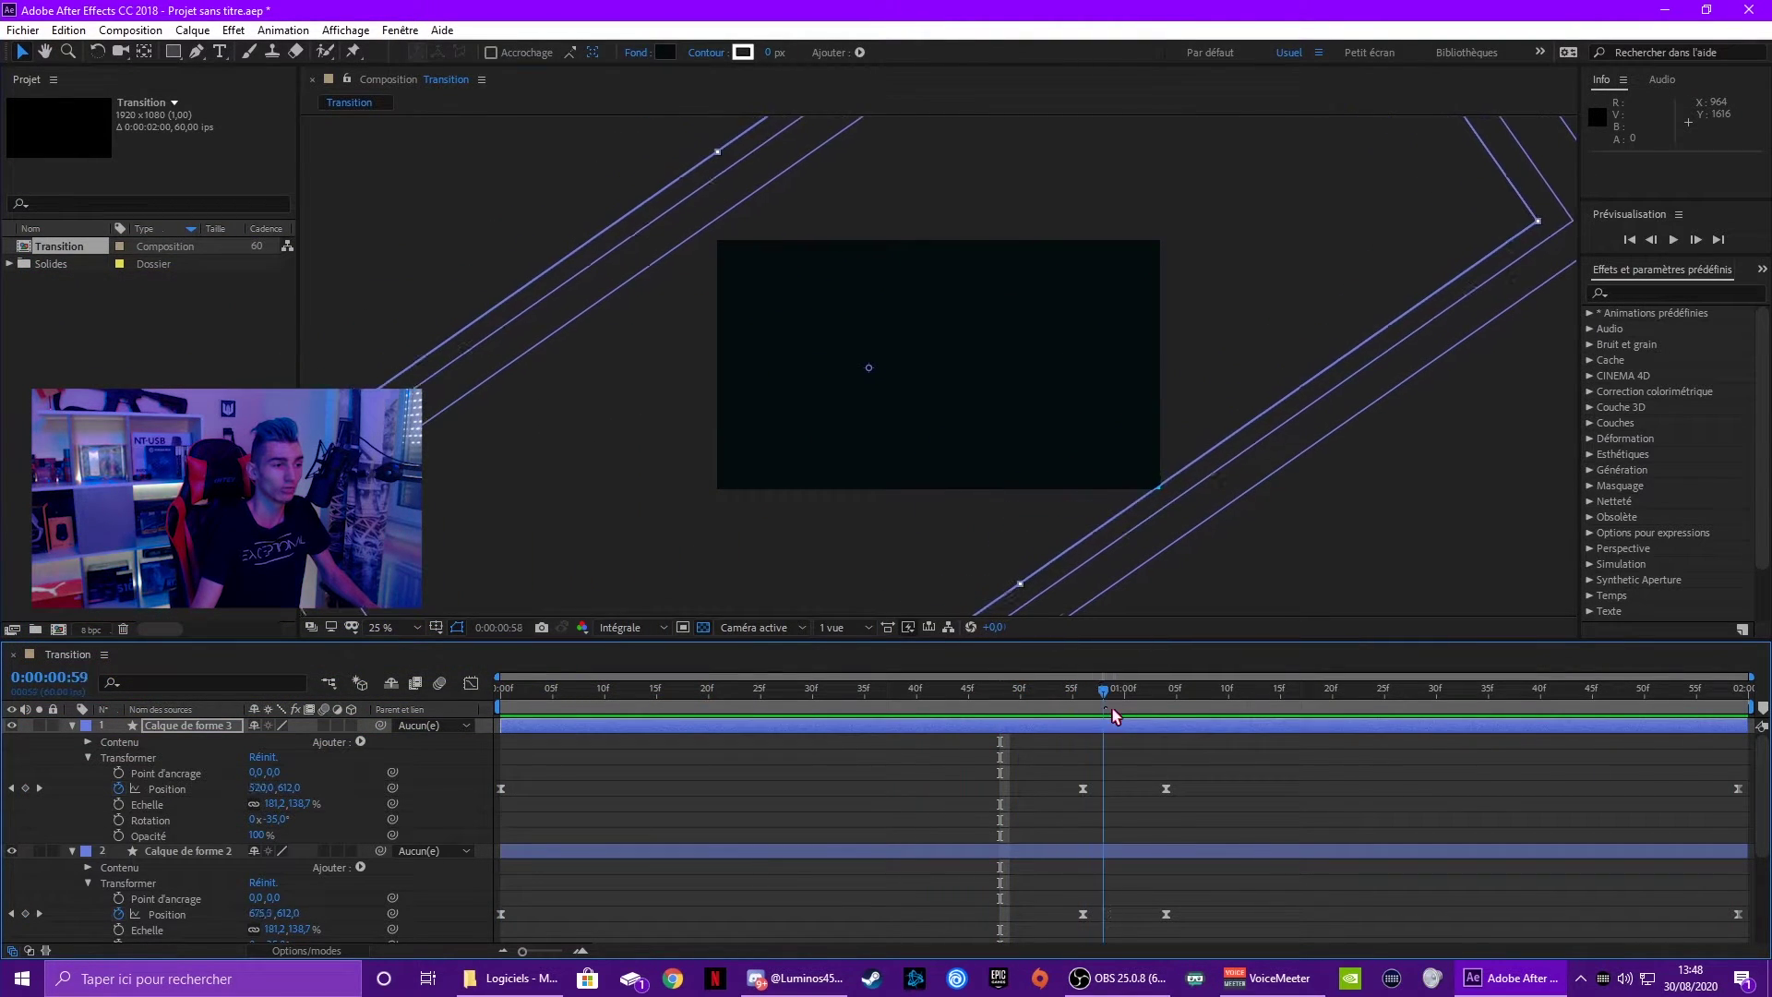
pyautogui.moveTo(1002, 693)
pyautogui.mouseDown()
pyautogui.moveTo(1174, 694)
pyautogui.moveTo(1190, 749)
pyautogui.moveTo(406, 854)
pyautogui.mouseUp()
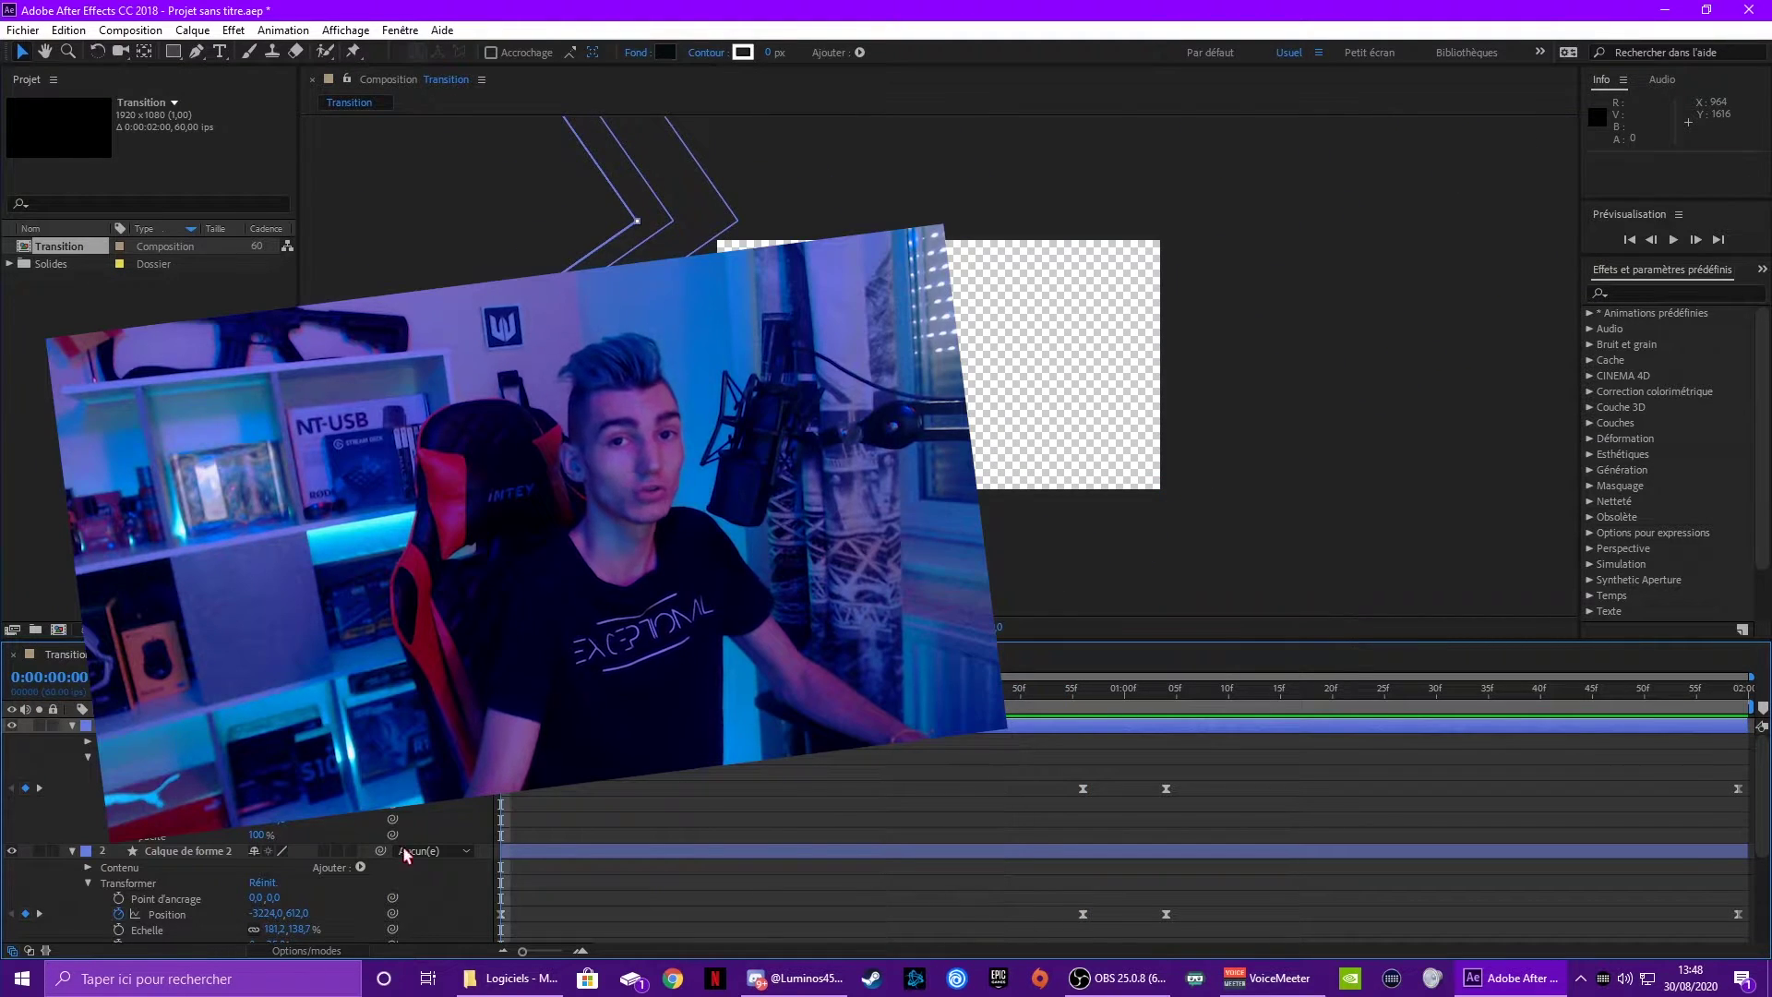
# Import LogoBrandNew1 (2).png from Images > Logos via Fichier > Importer > Fichier.
pyautogui.click(50, 386)
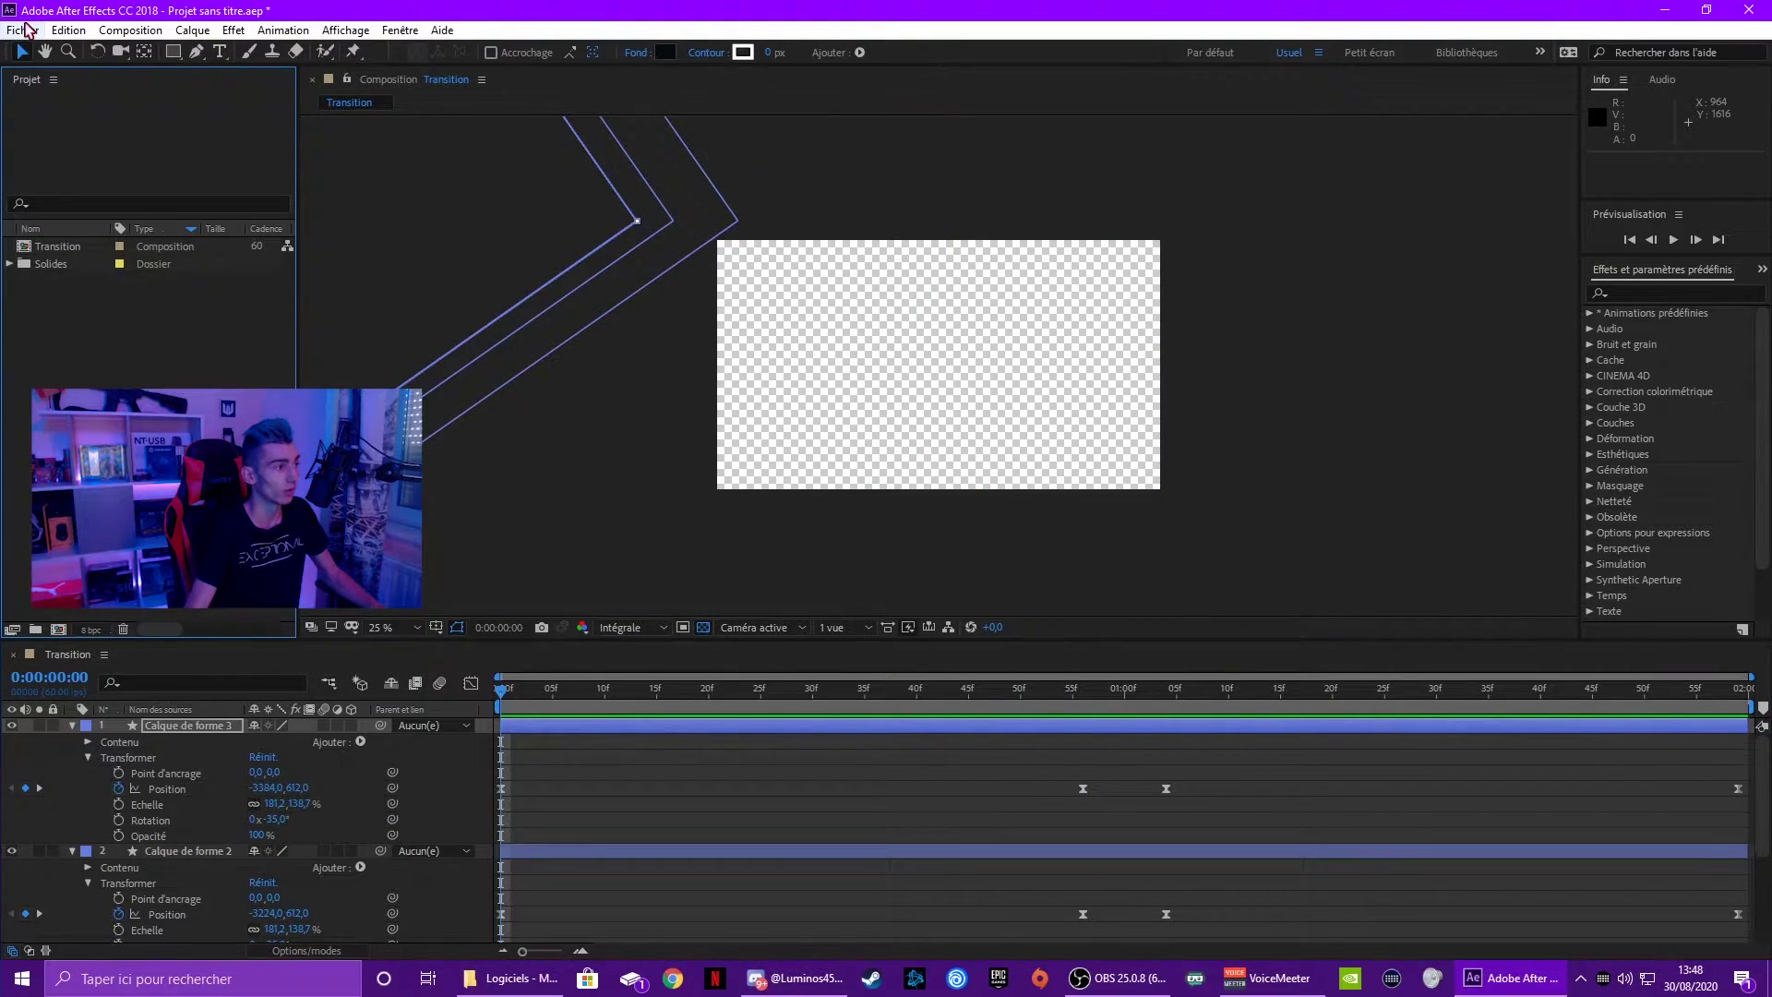
pyautogui.click(27, 30)
pyautogui.moveTo(339, 294)
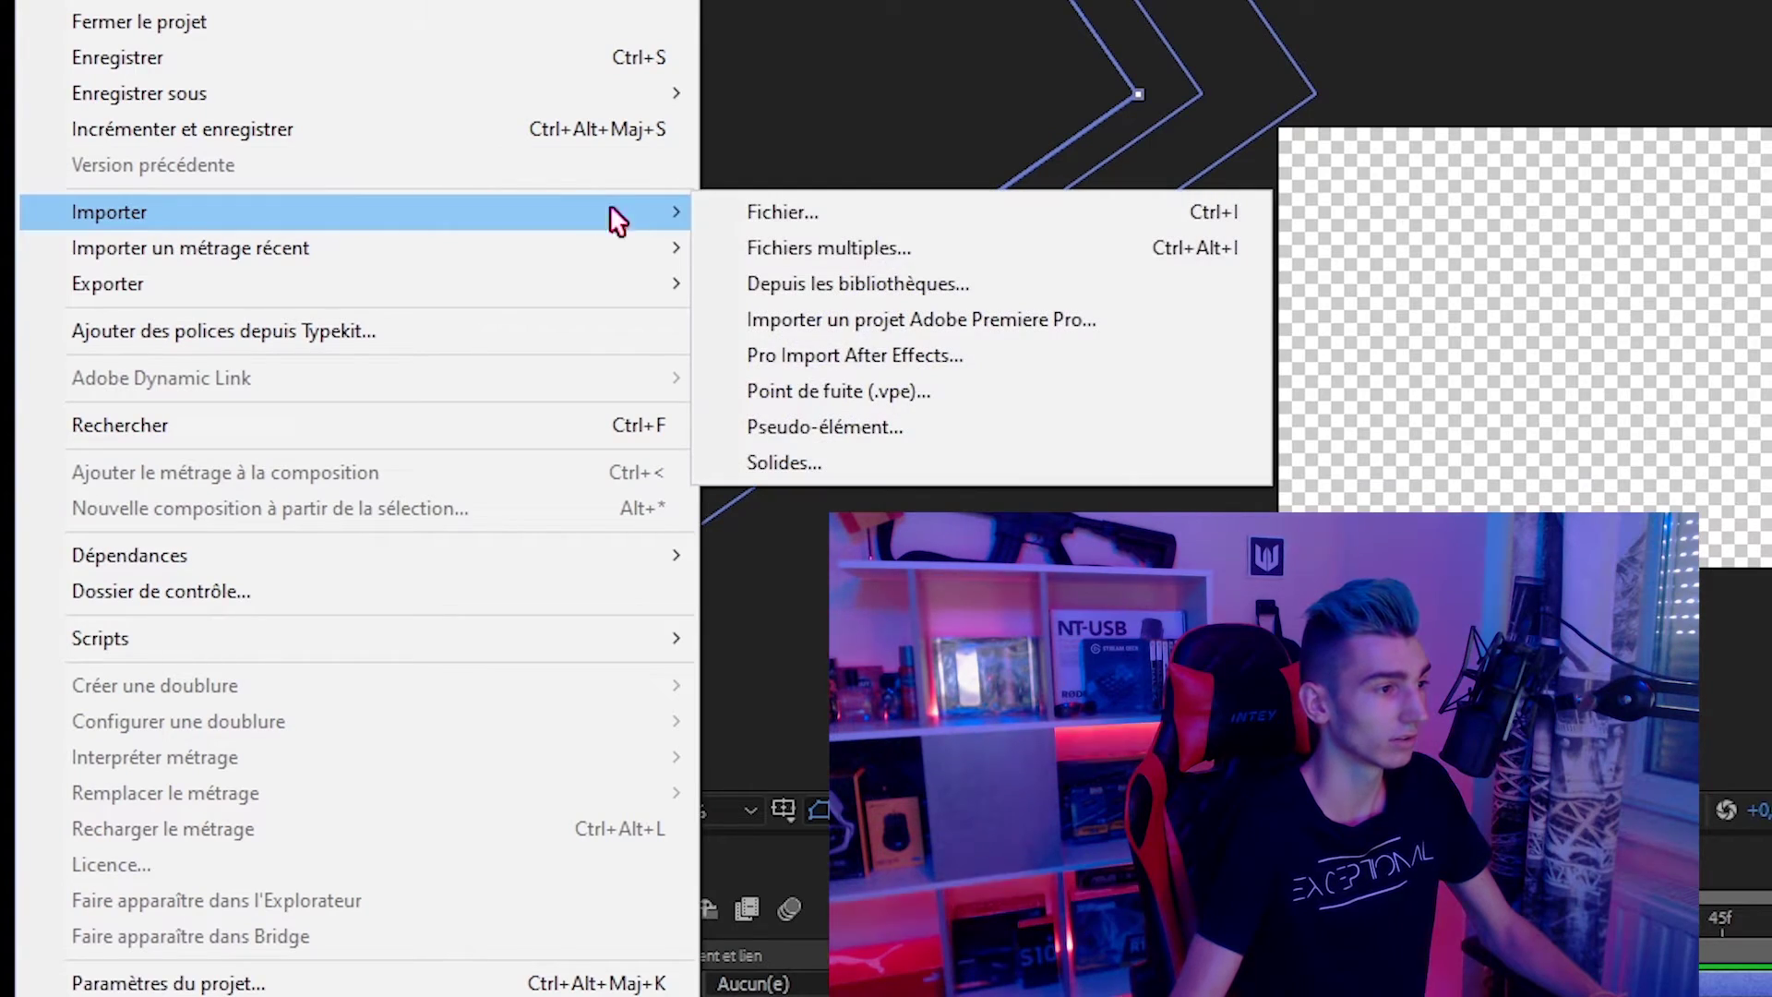
pyautogui.click(789, 214)
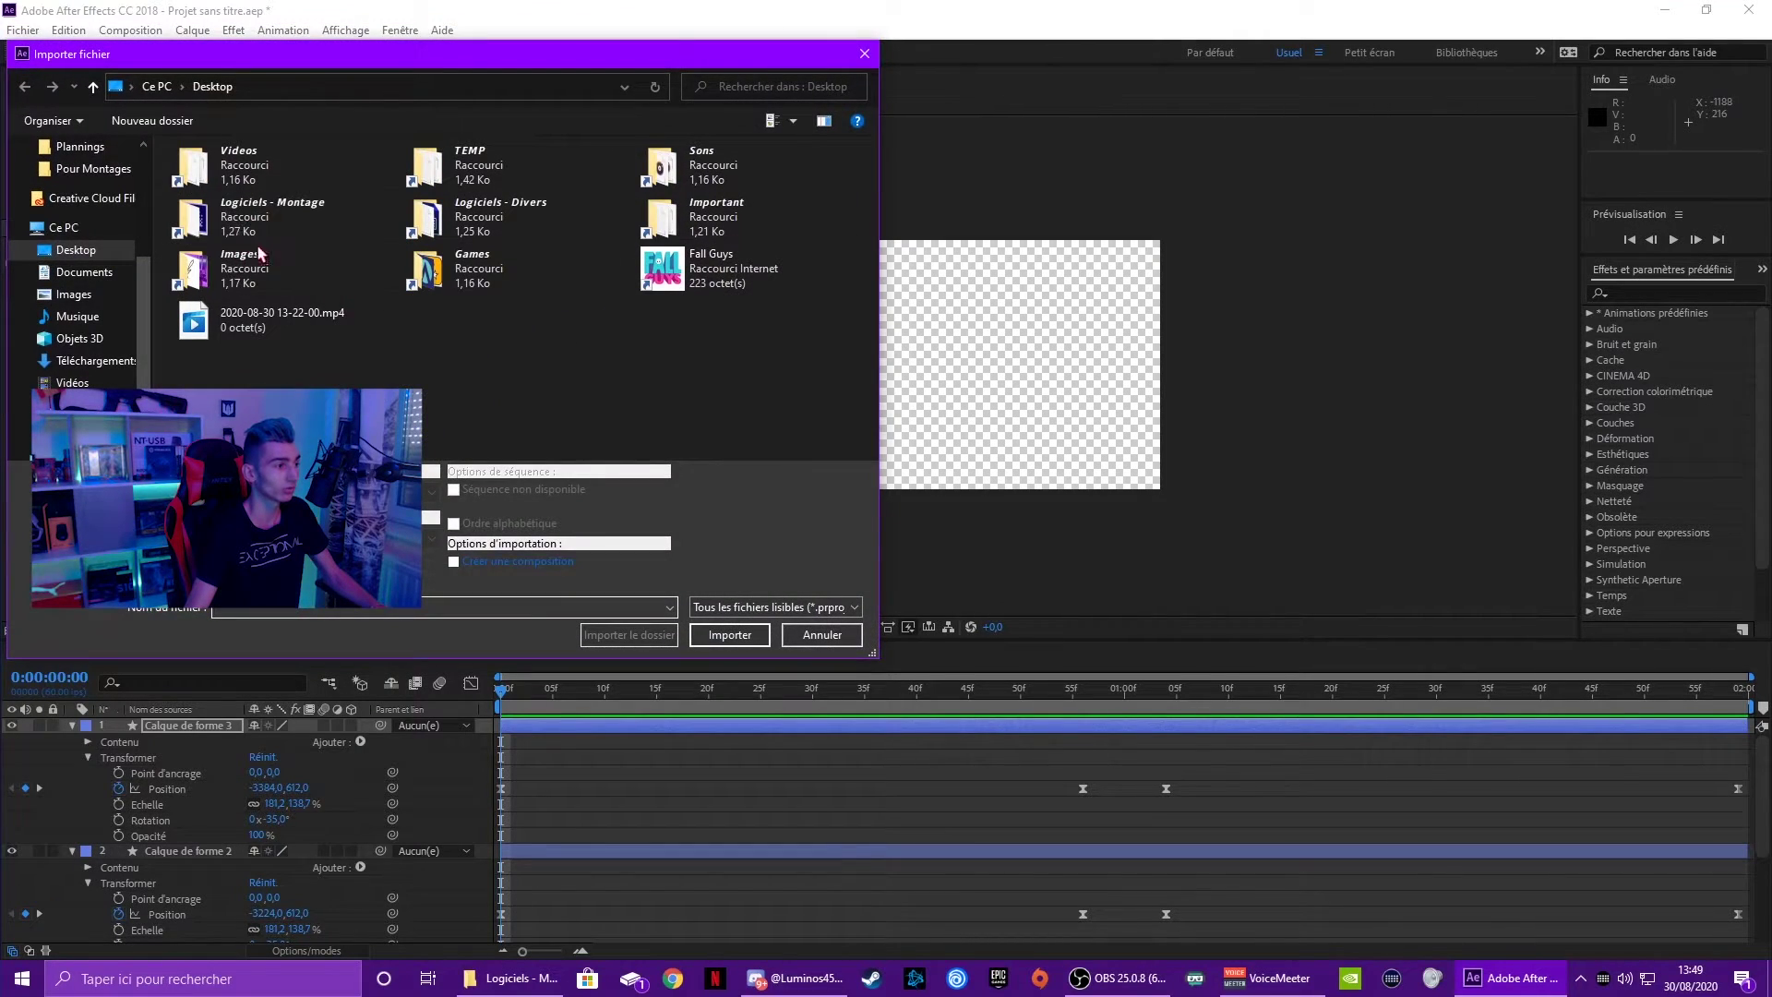
pyautogui.doubleClick(260, 255)
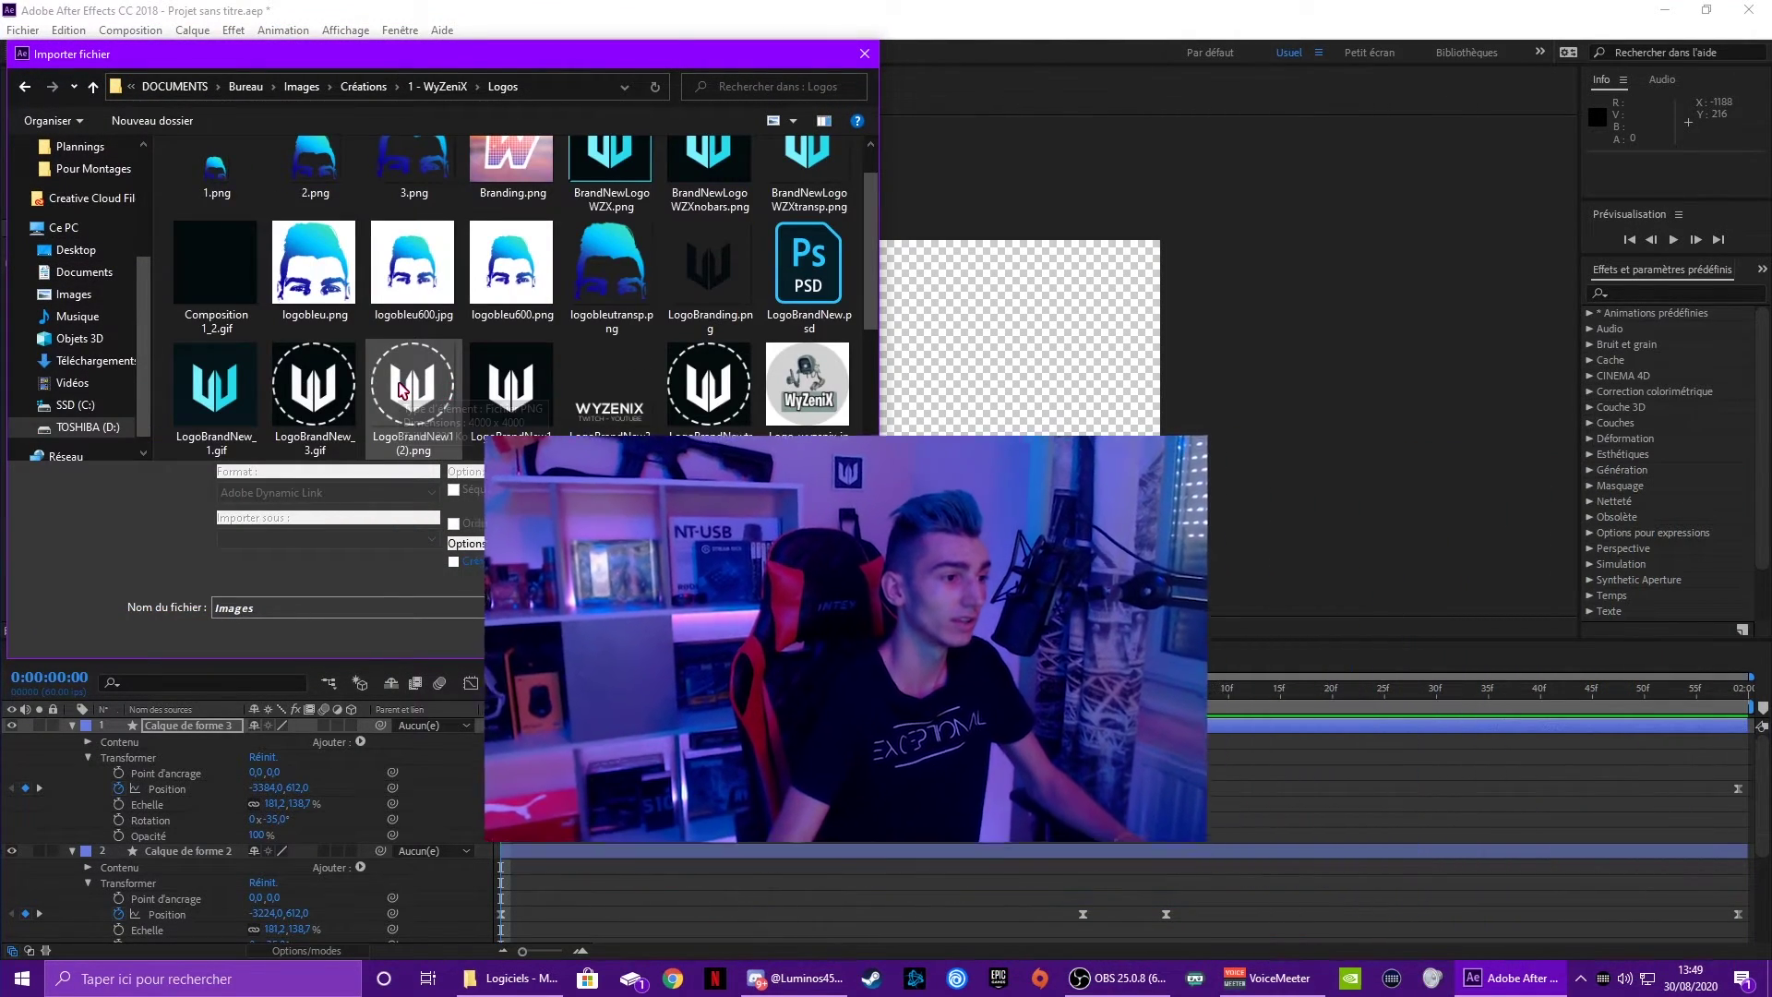
pyautogui.doubleClick(403, 390)
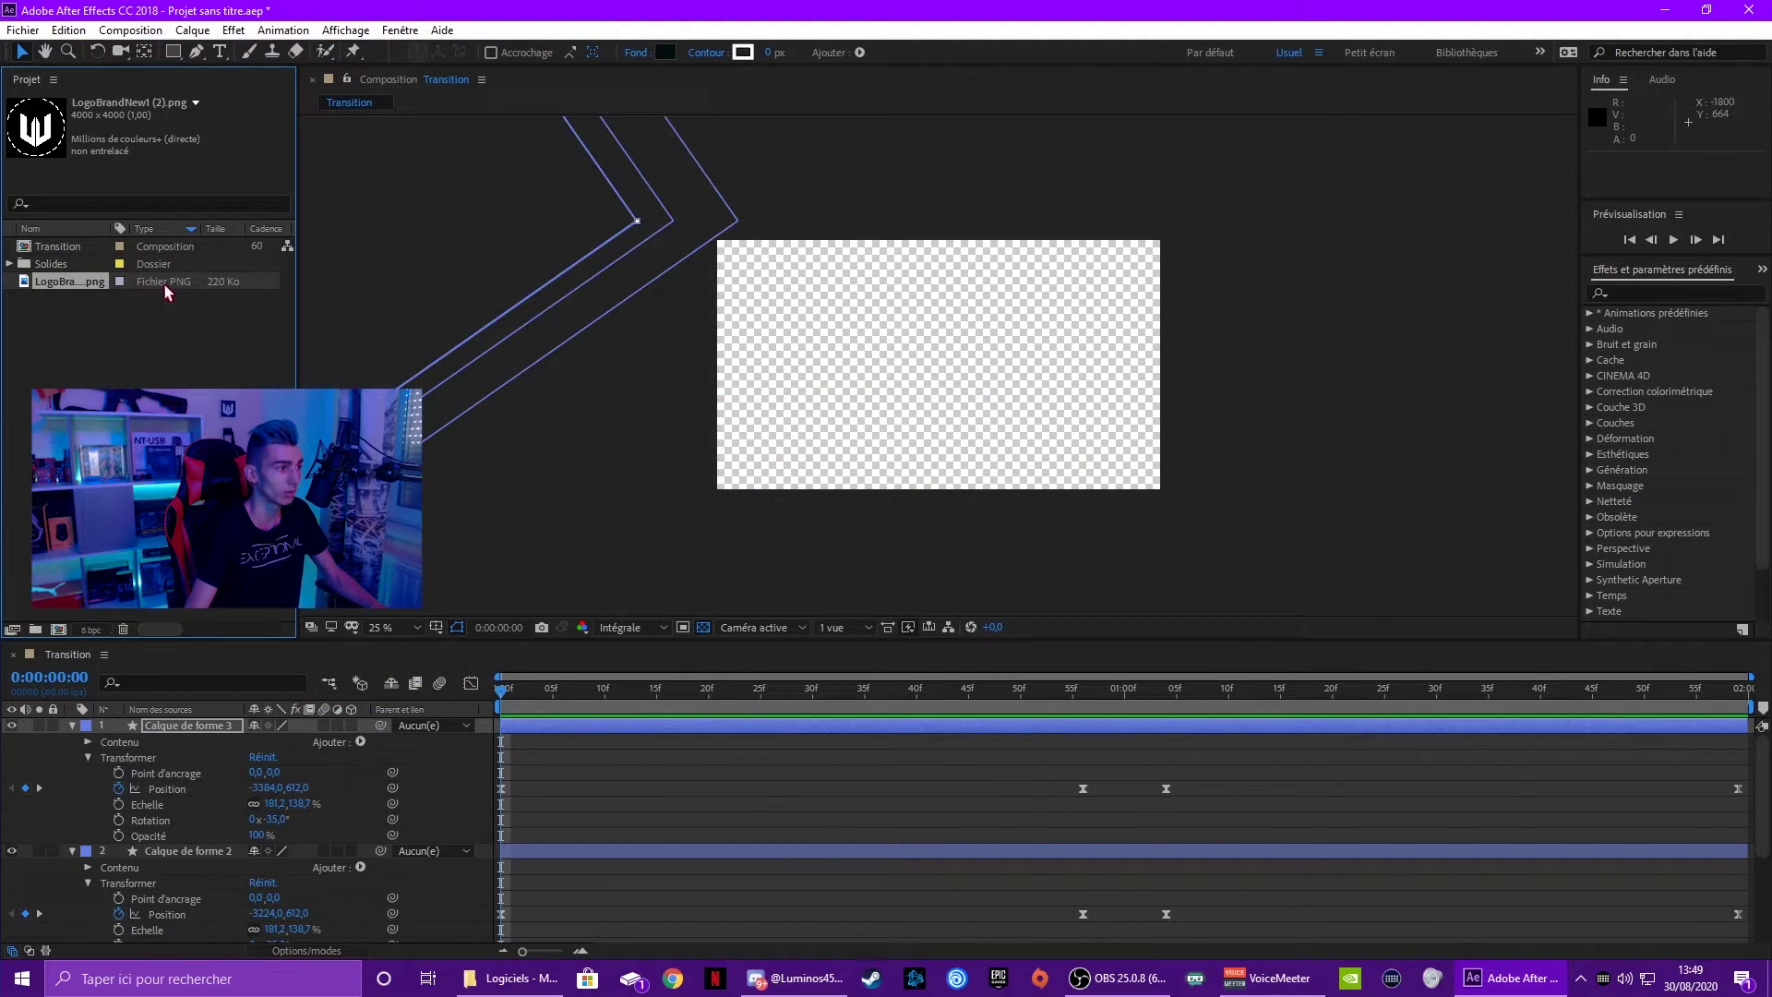
# Place LogoBrandNew1 (2).png as the Transition comp's top layer and scale it to 10%.
pyautogui.moveTo(69, 281); pyautogui.dragTo(214, 729)
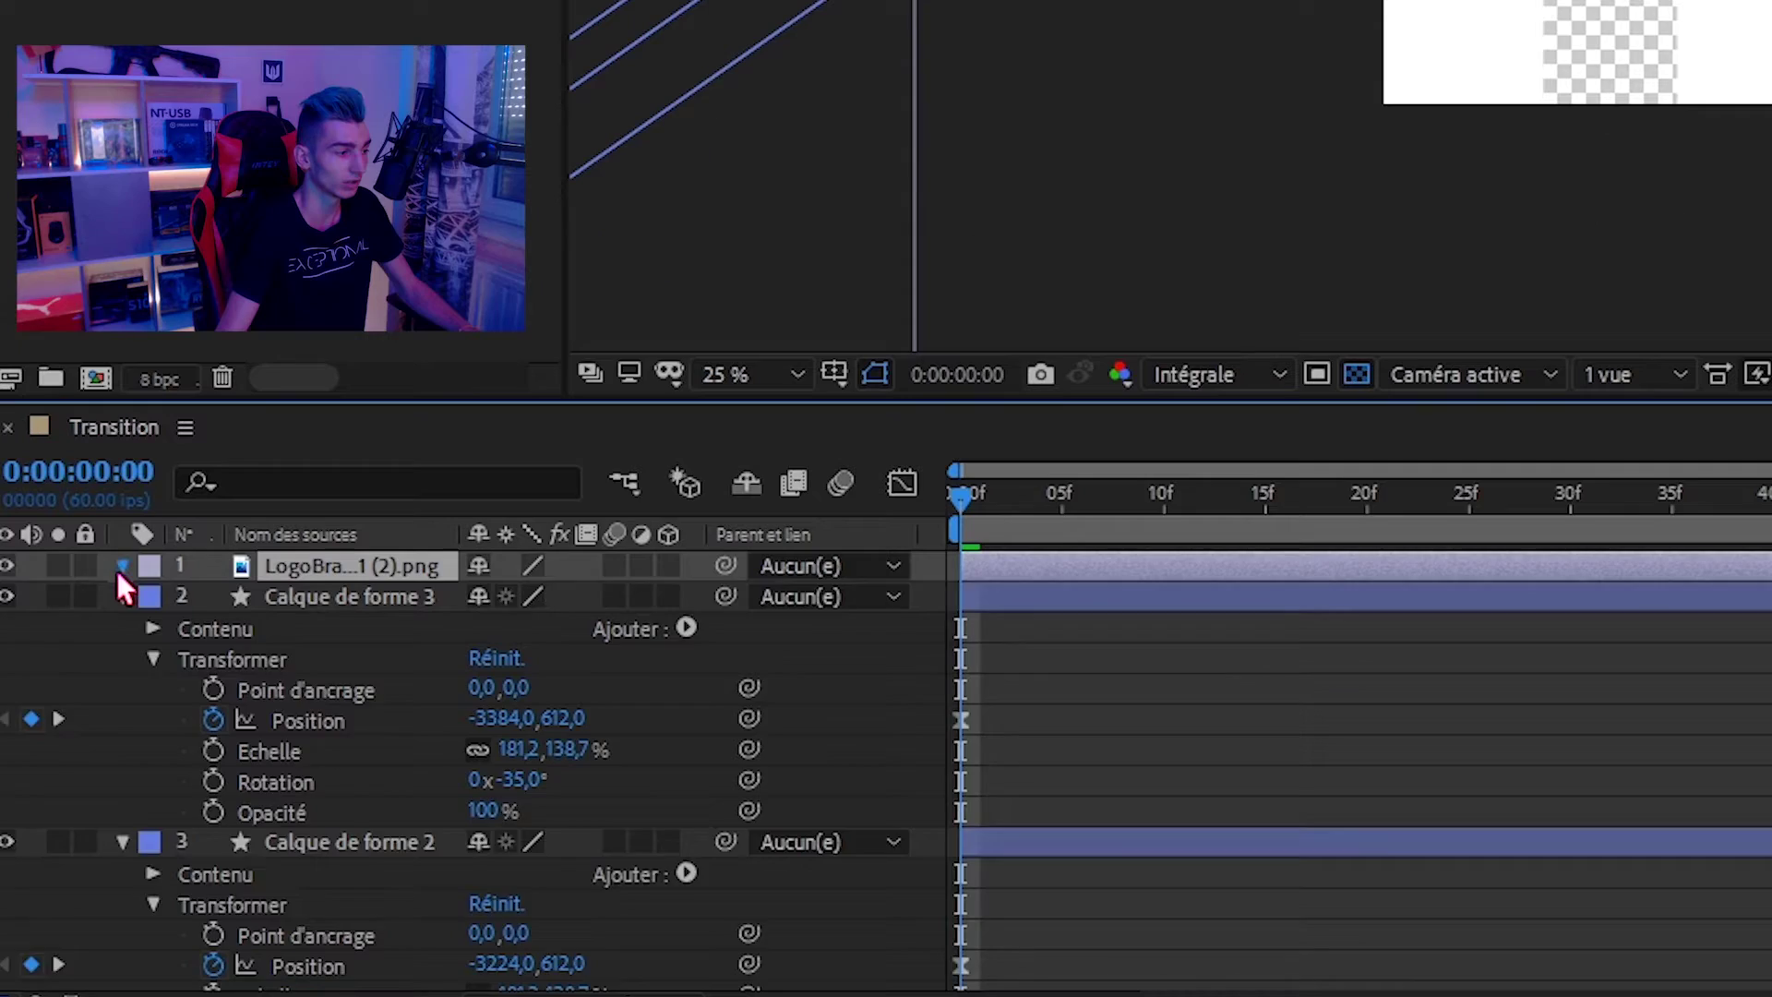
pyautogui.click(72, 725)
pyautogui.click(122, 628)
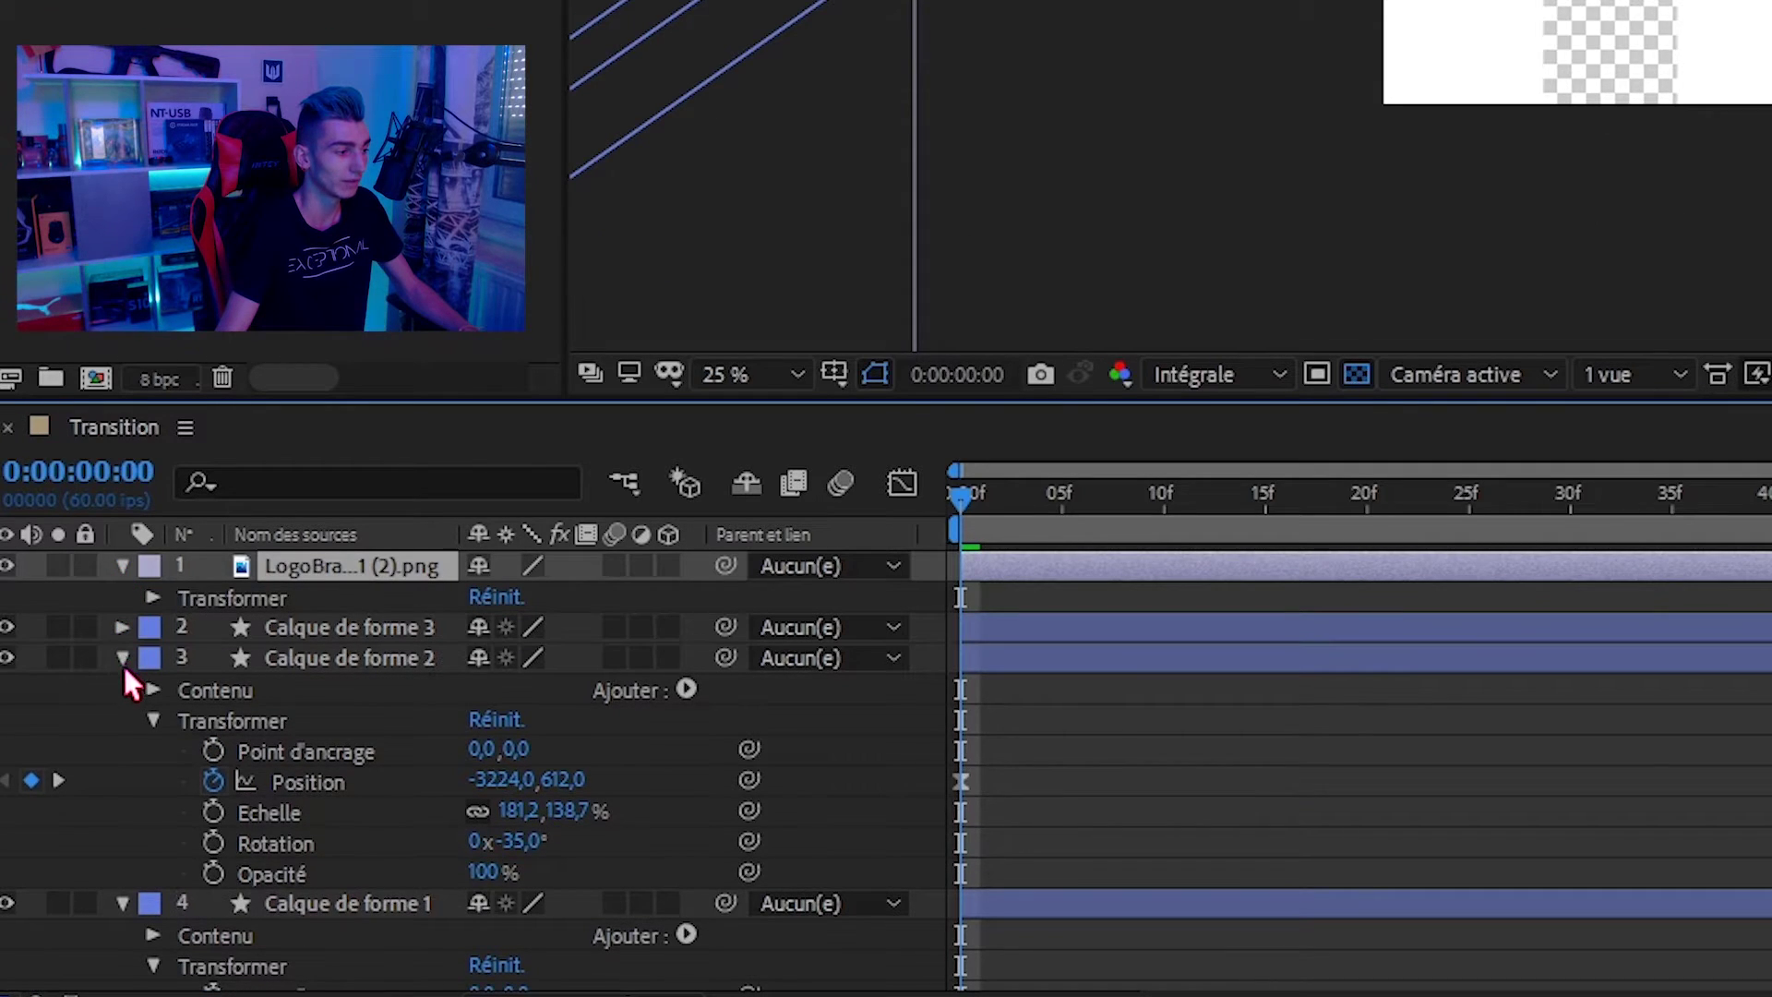
pyautogui.click(122, 657)
pyautogui.click(122, 689)
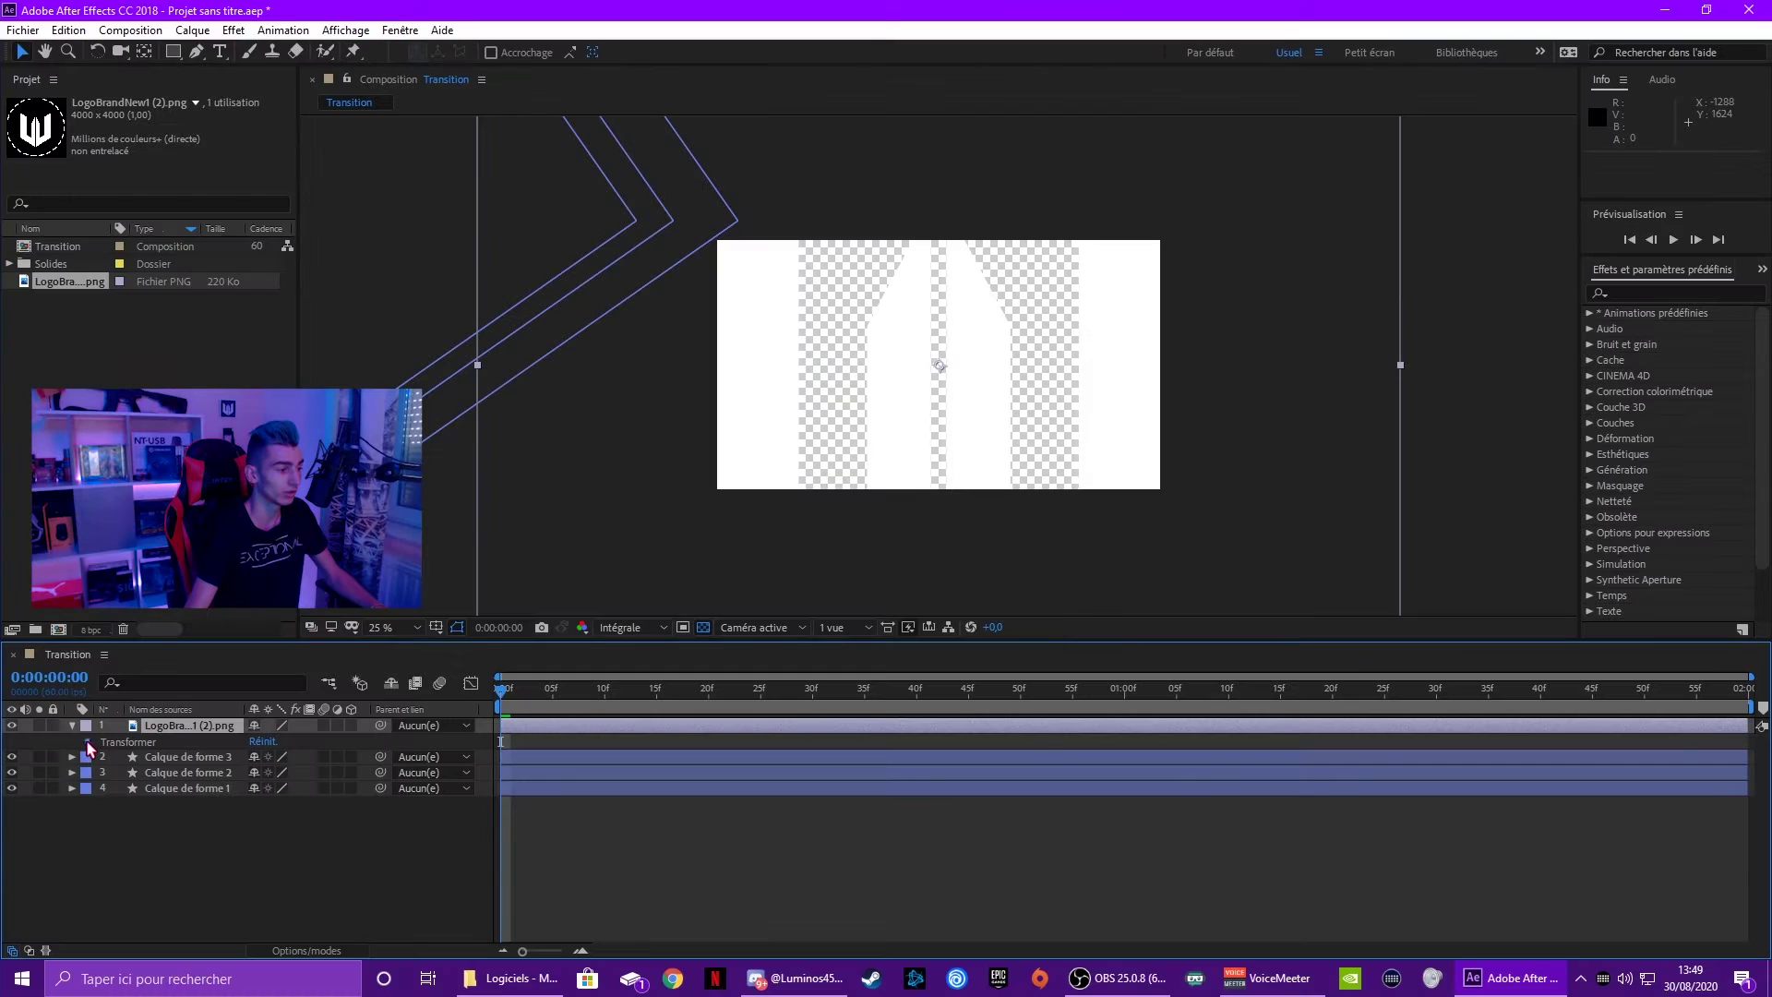
pyautogui.click(87, 742)
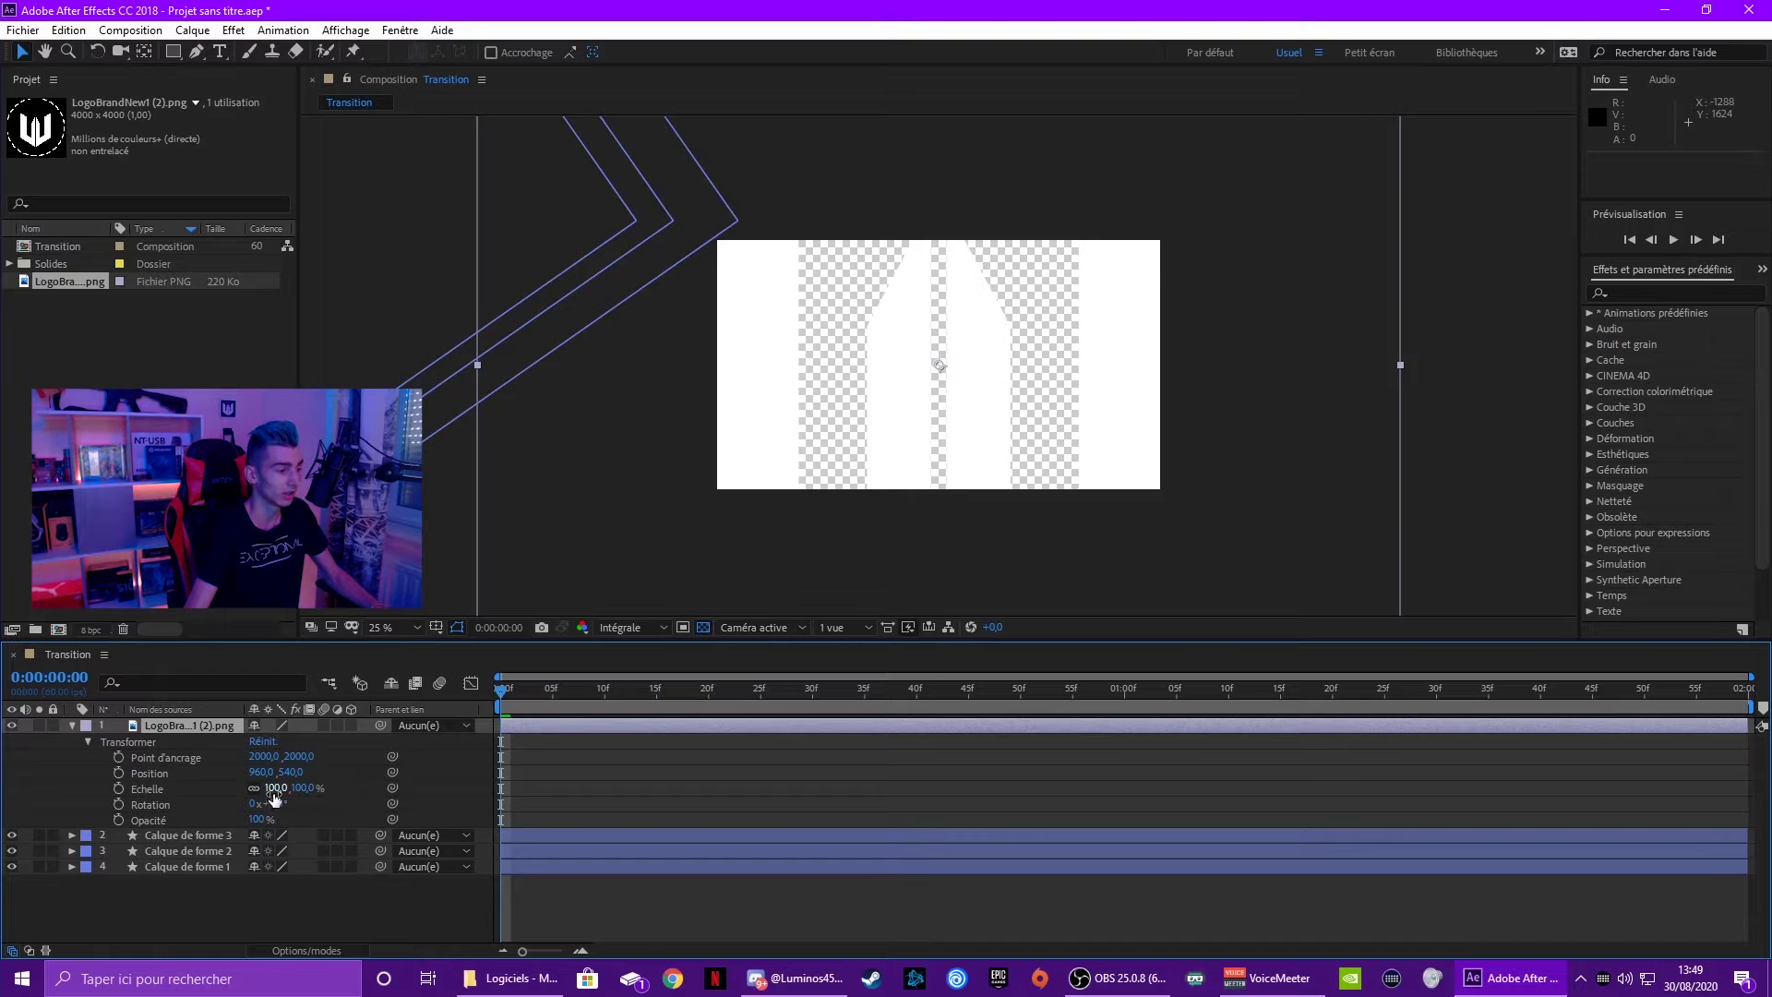
pyautogui.click(304, 788)
pyautogui.moveTo(308, 792); pyautogui.dragTo(234, 797)
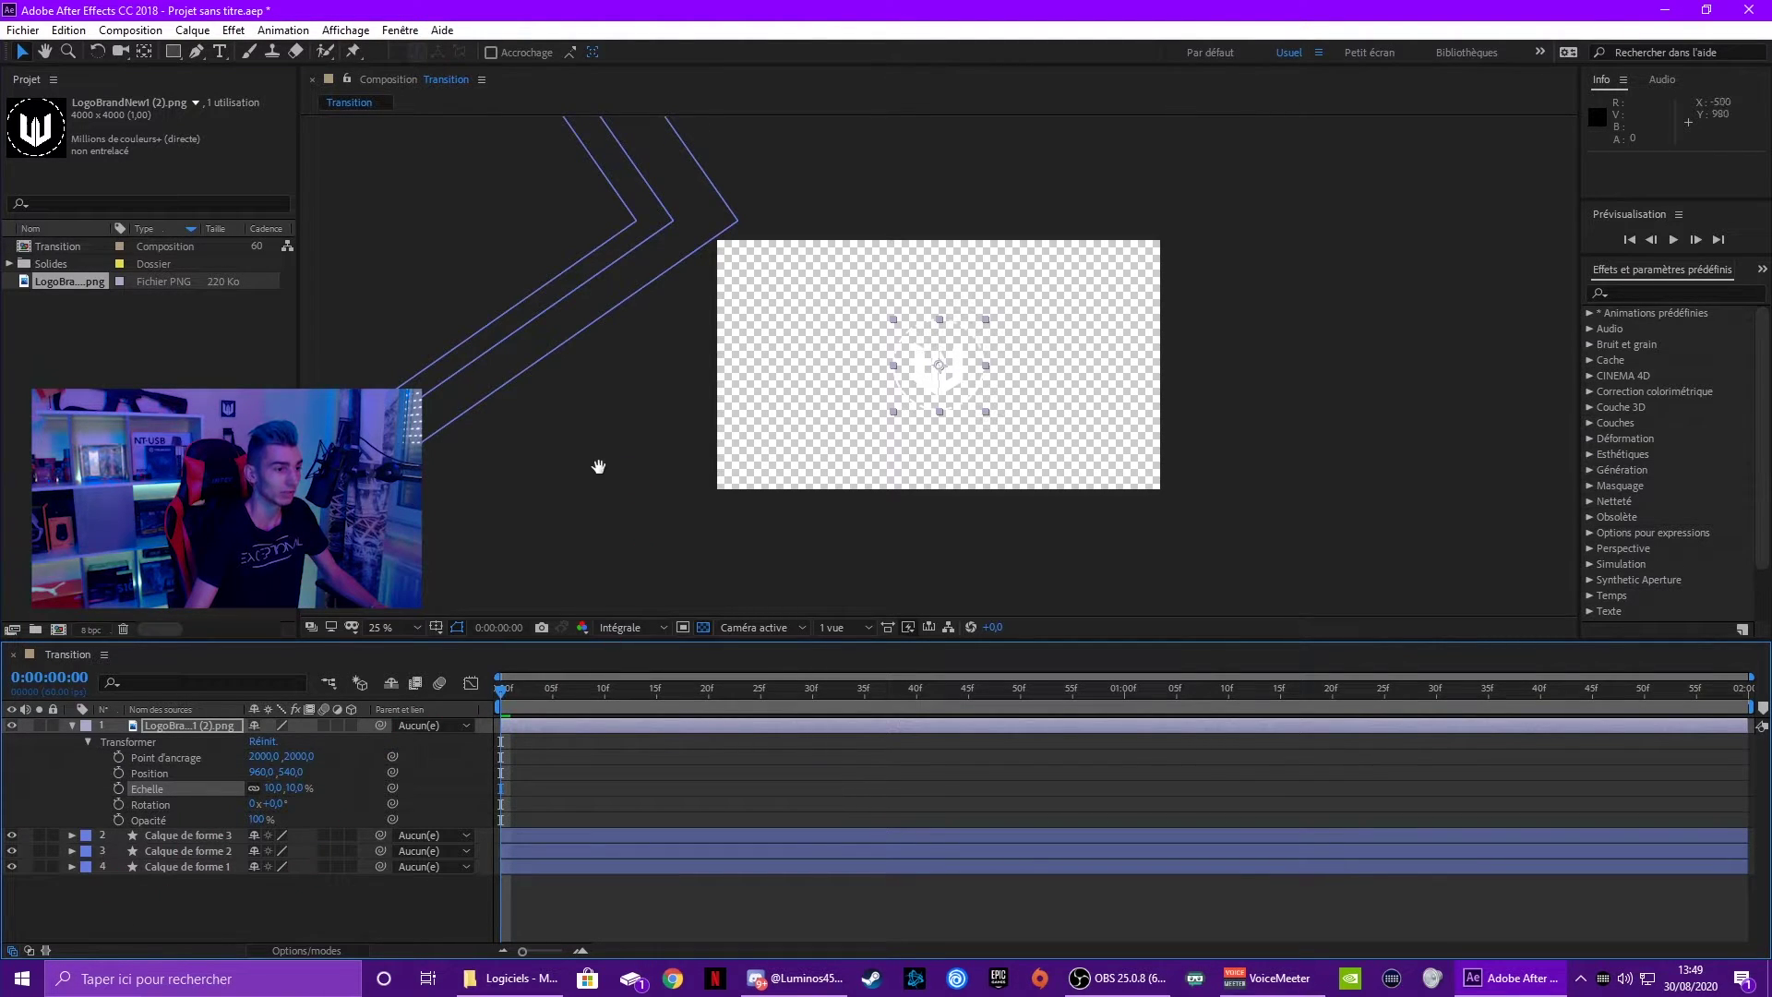
# Preview the transition, then scrub to 0:00:00:39 where the white stripe meets the logo.
pyautogui.press('space')
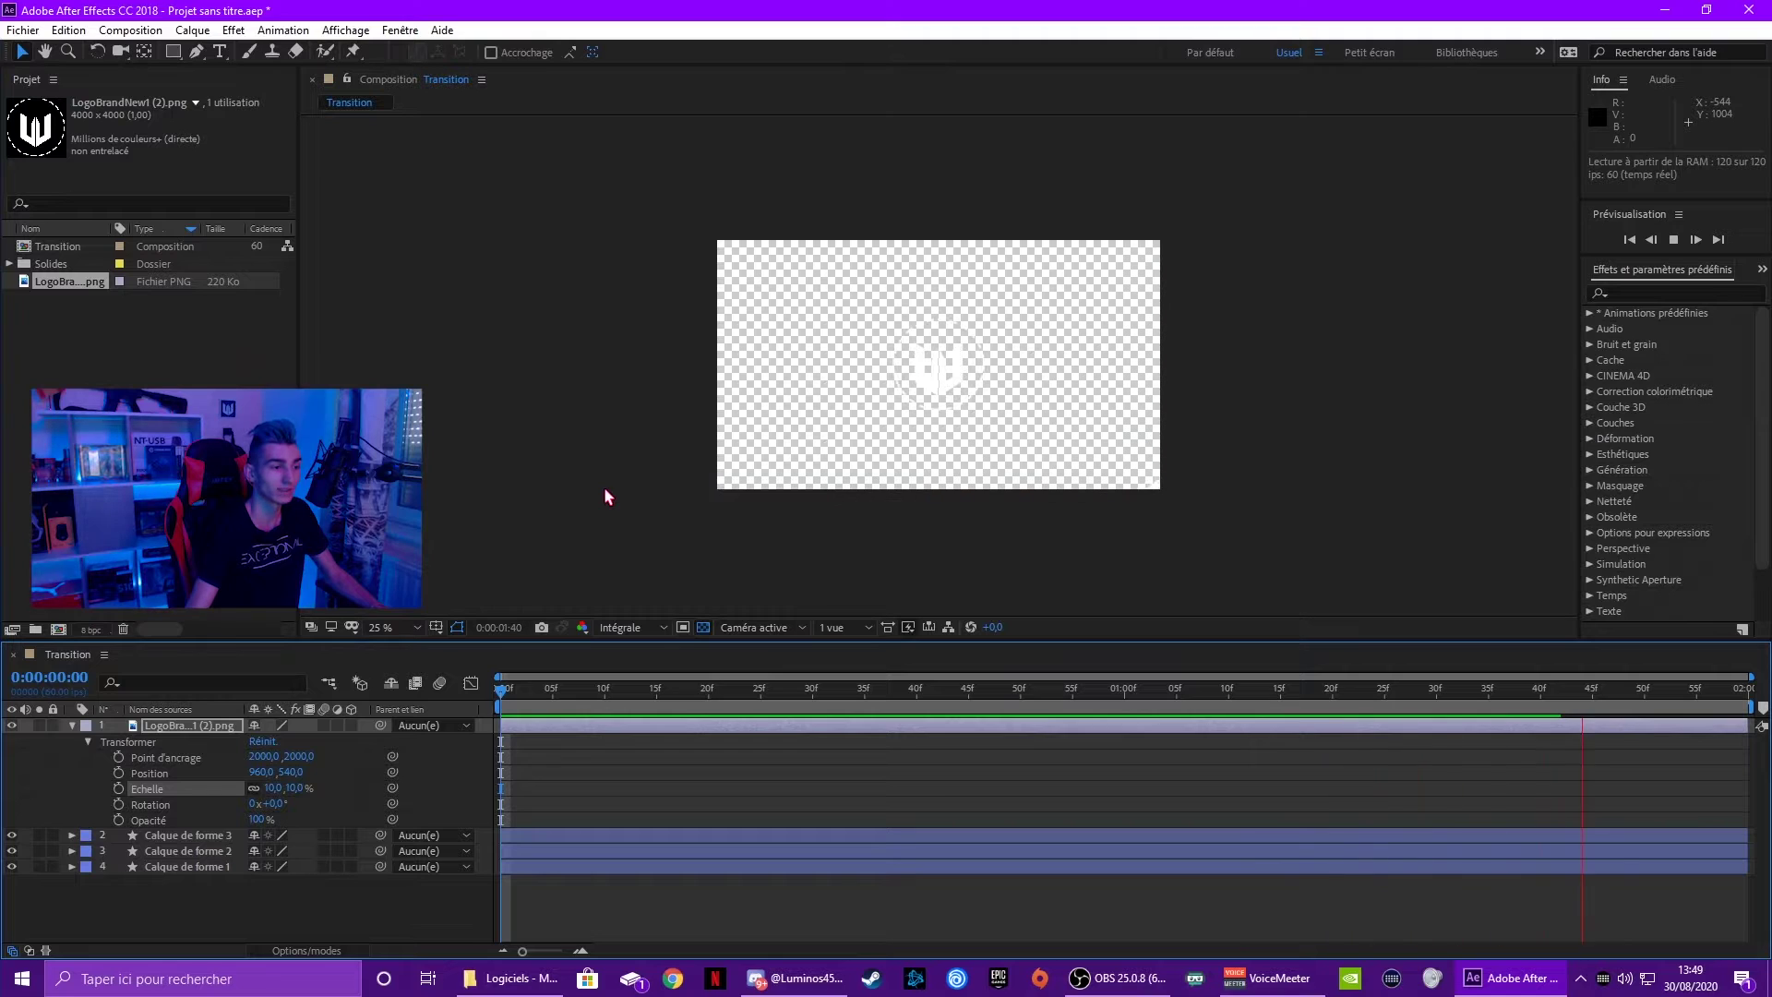
pyautogui.press('space')
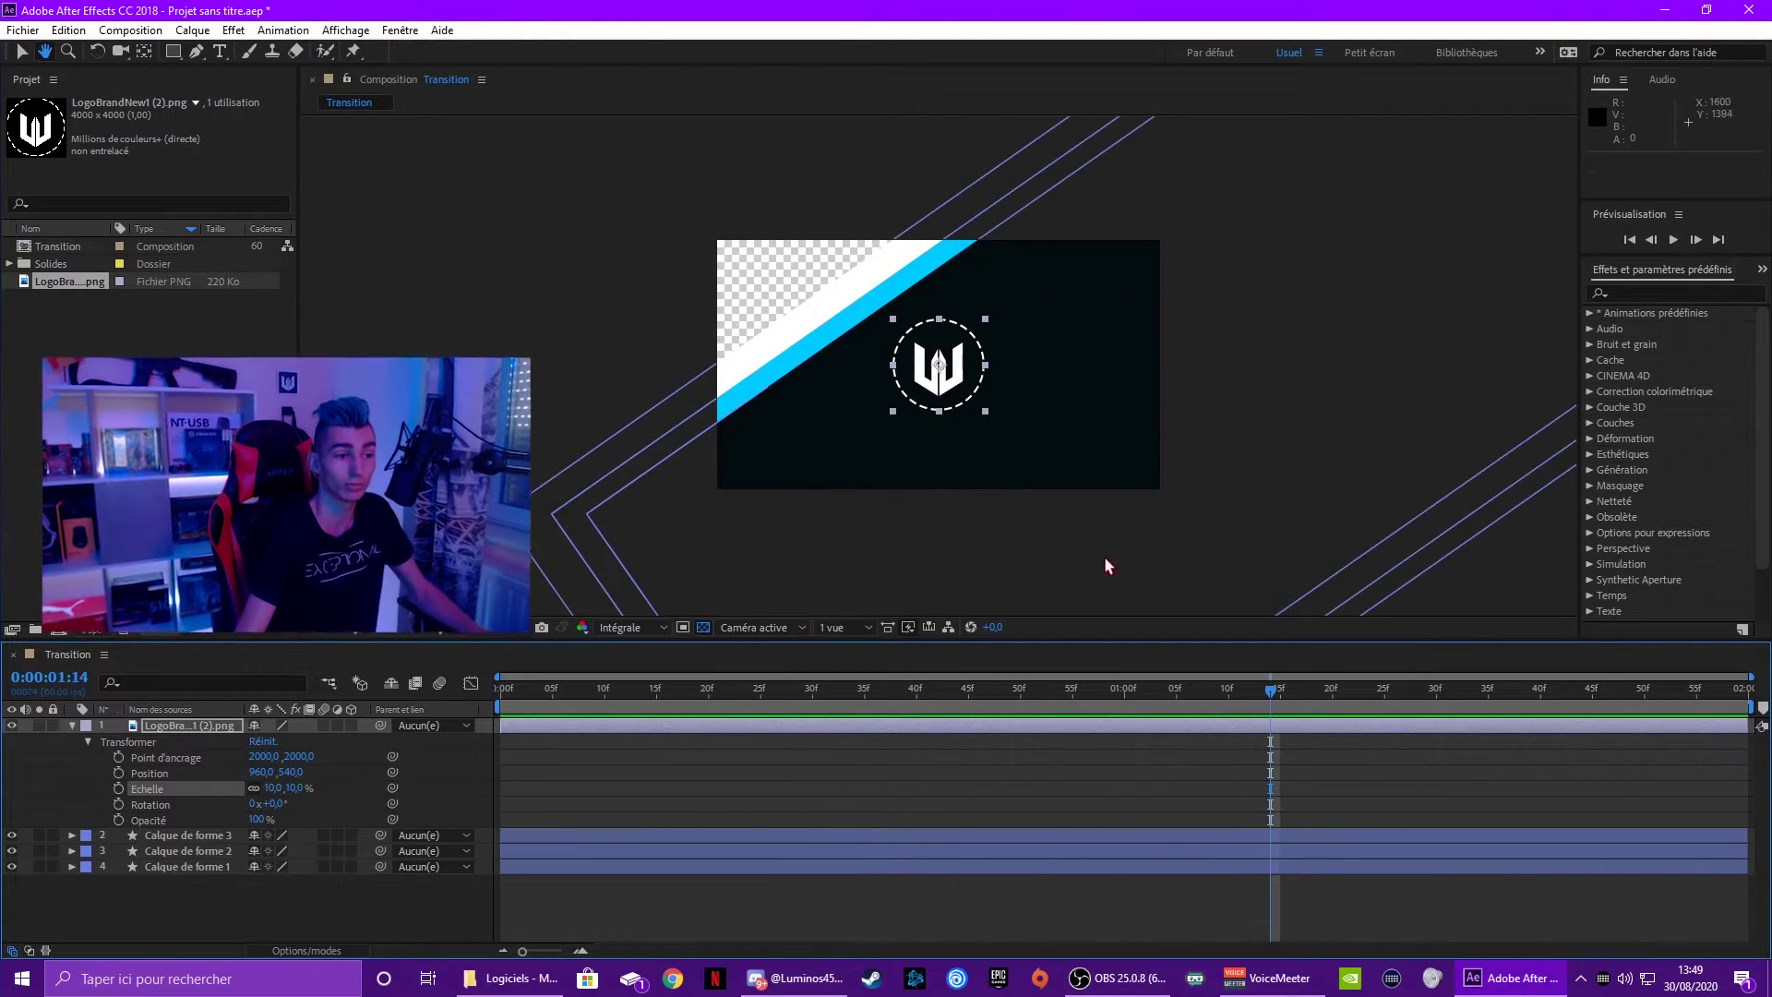
pyautogui.click(1255, 701)
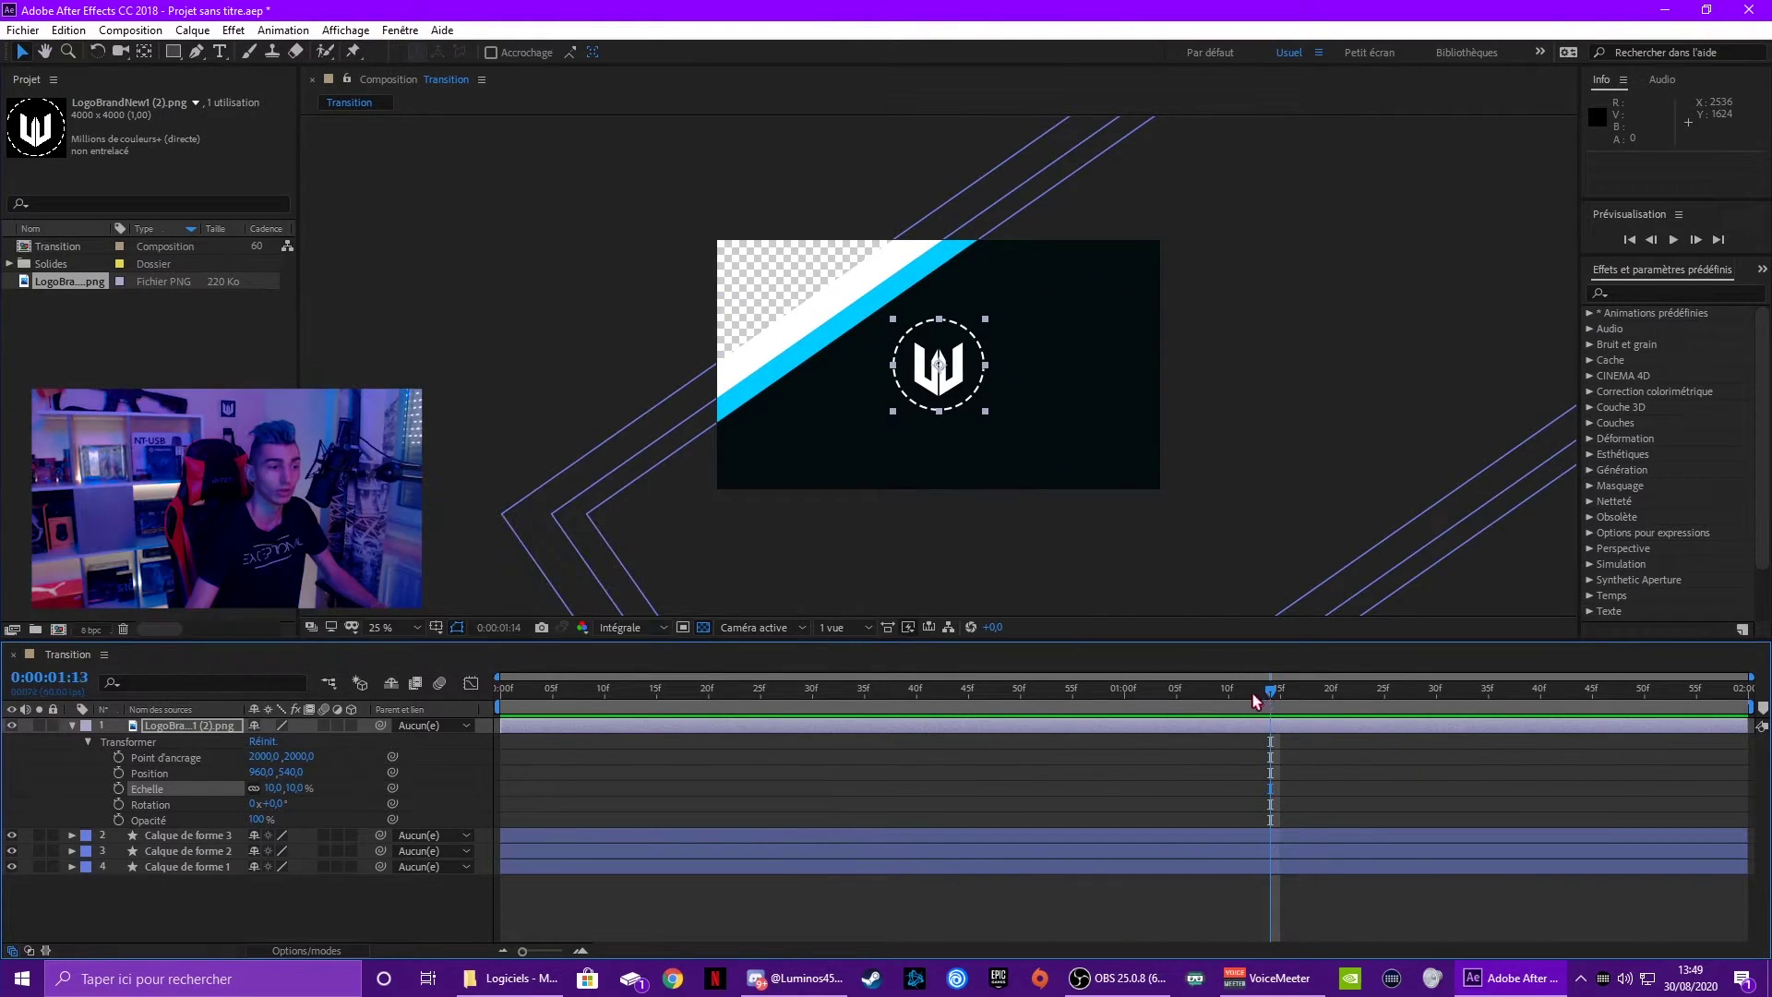
pyautogui.moveTo(1255, 701)
pyautogui.mouseDown()
pyautogui.moveTo(867, 699)
pyautogui.moveTo(896, 703)
pyautogui.mouseUp()
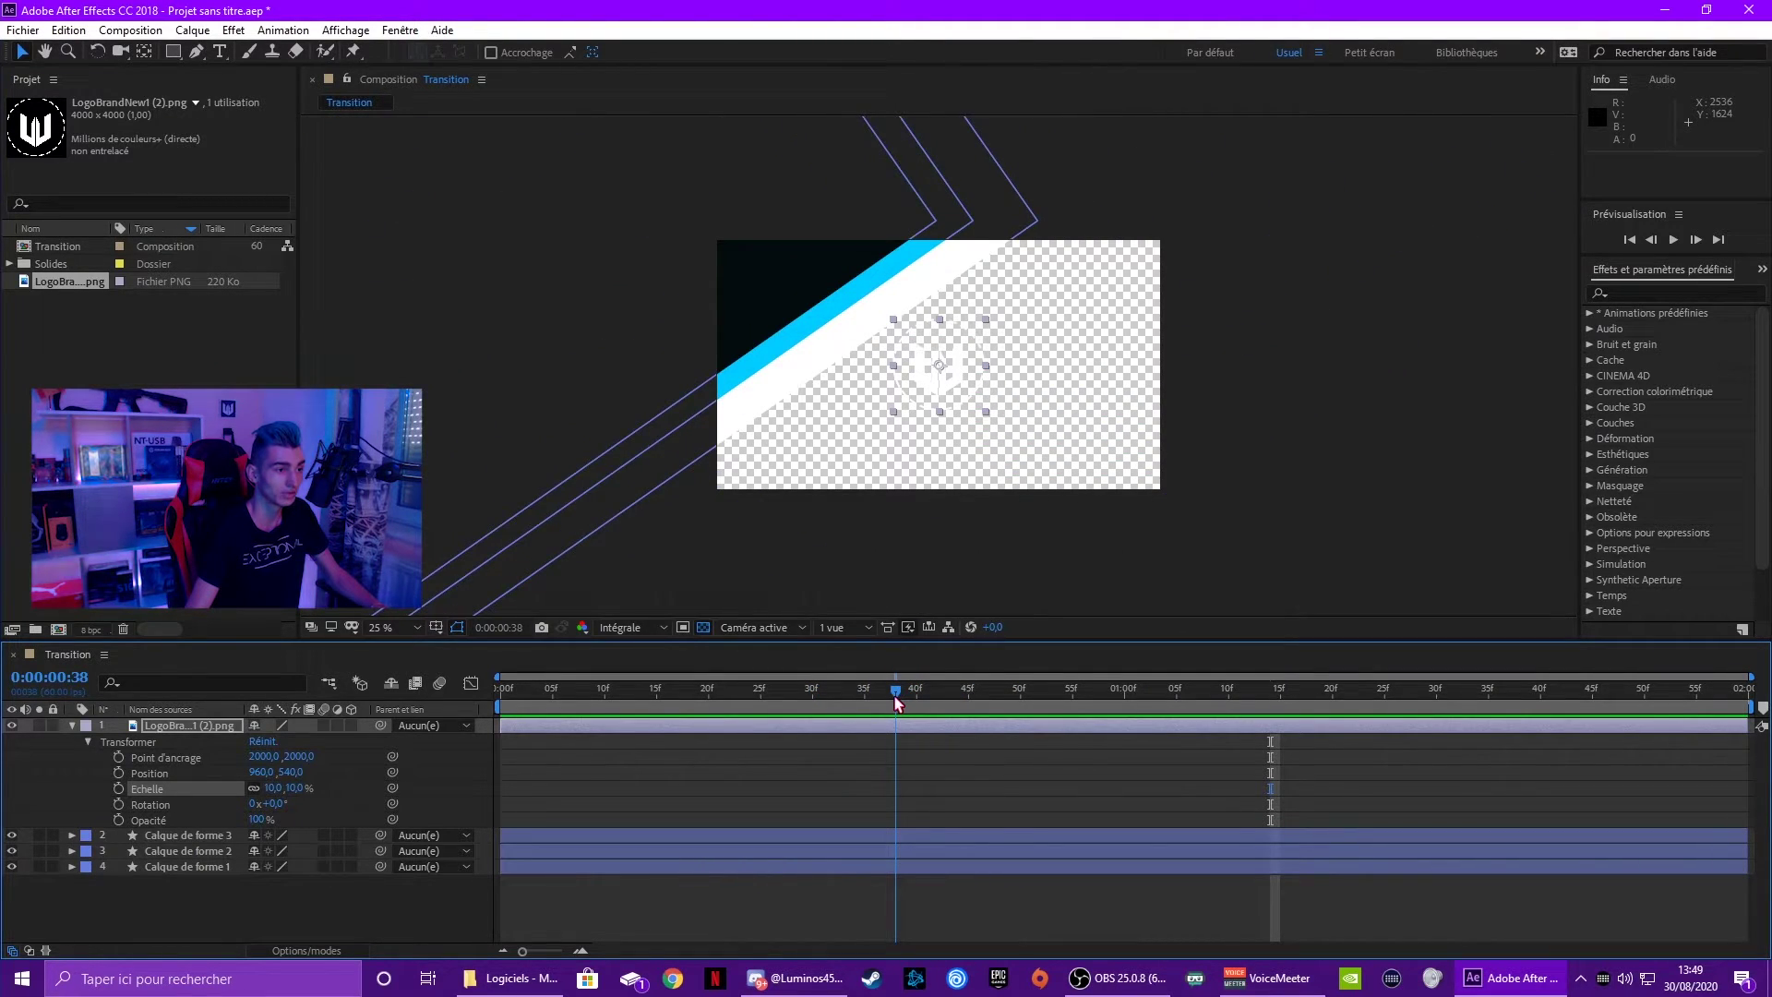
pyautogui.scroll(4, 922, 384)
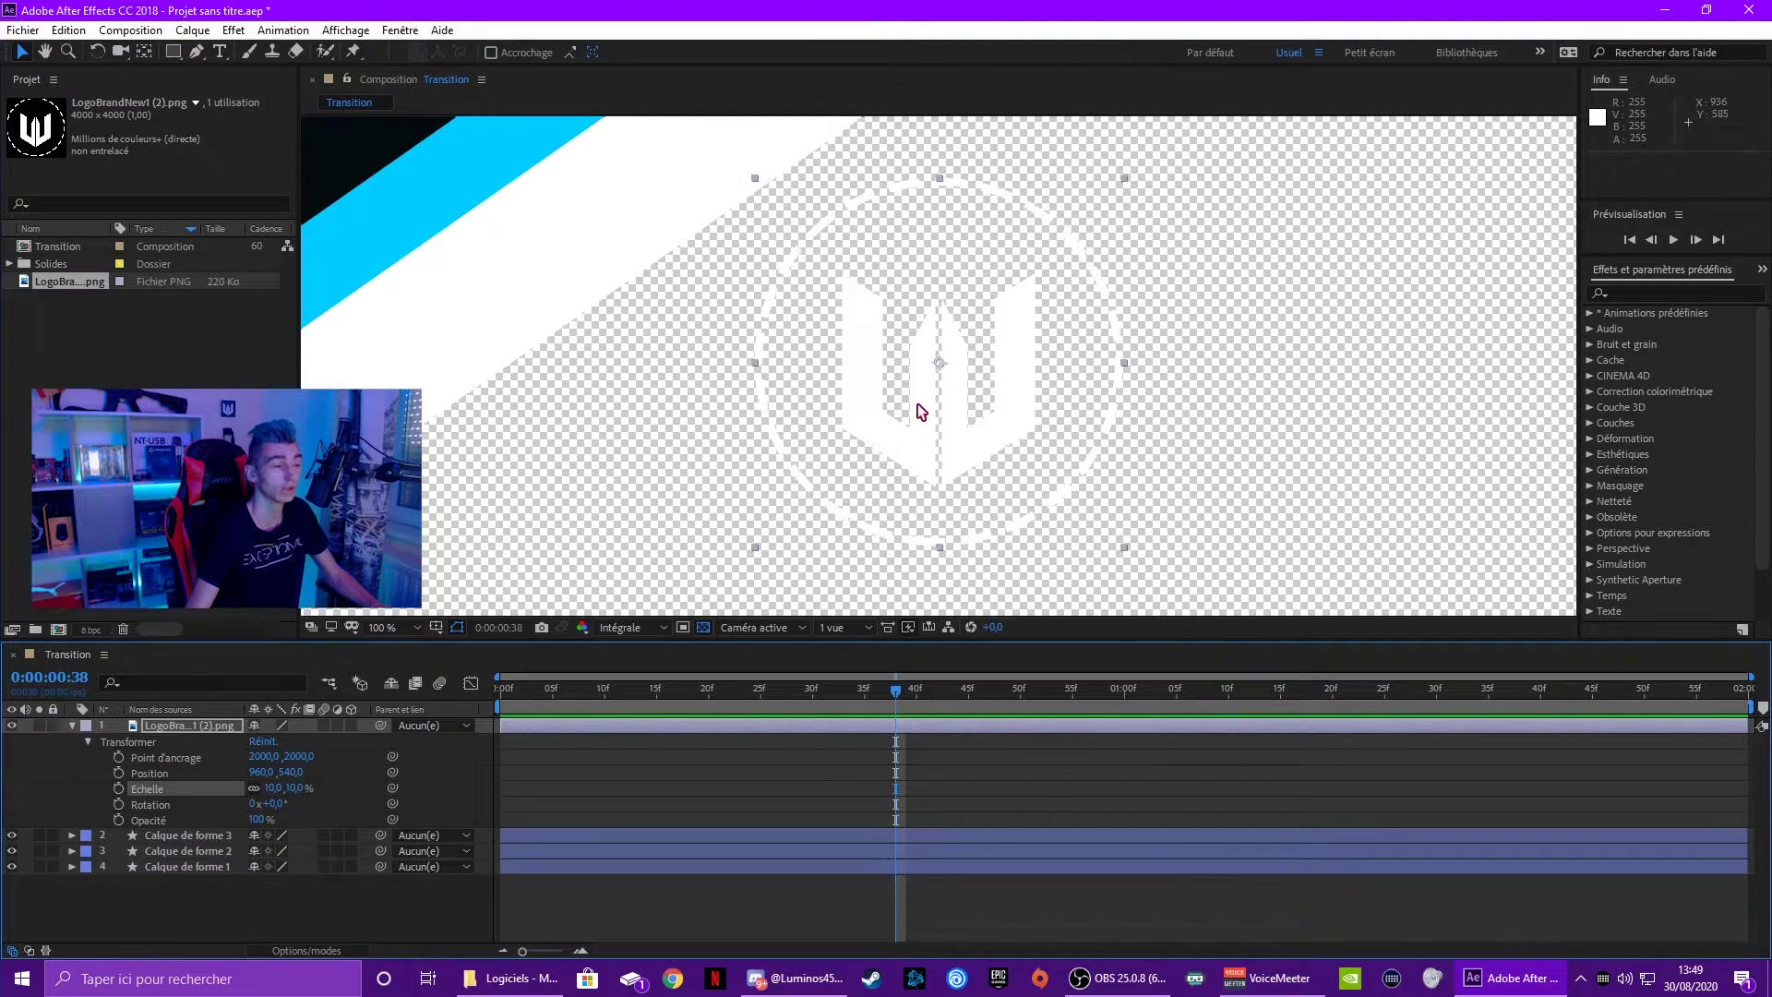
pyautogui.scroll(-2, 920, 411)
pyautogui.scroll(-1, 917, 418)
pyautogui.scroll(1, 917, 420)
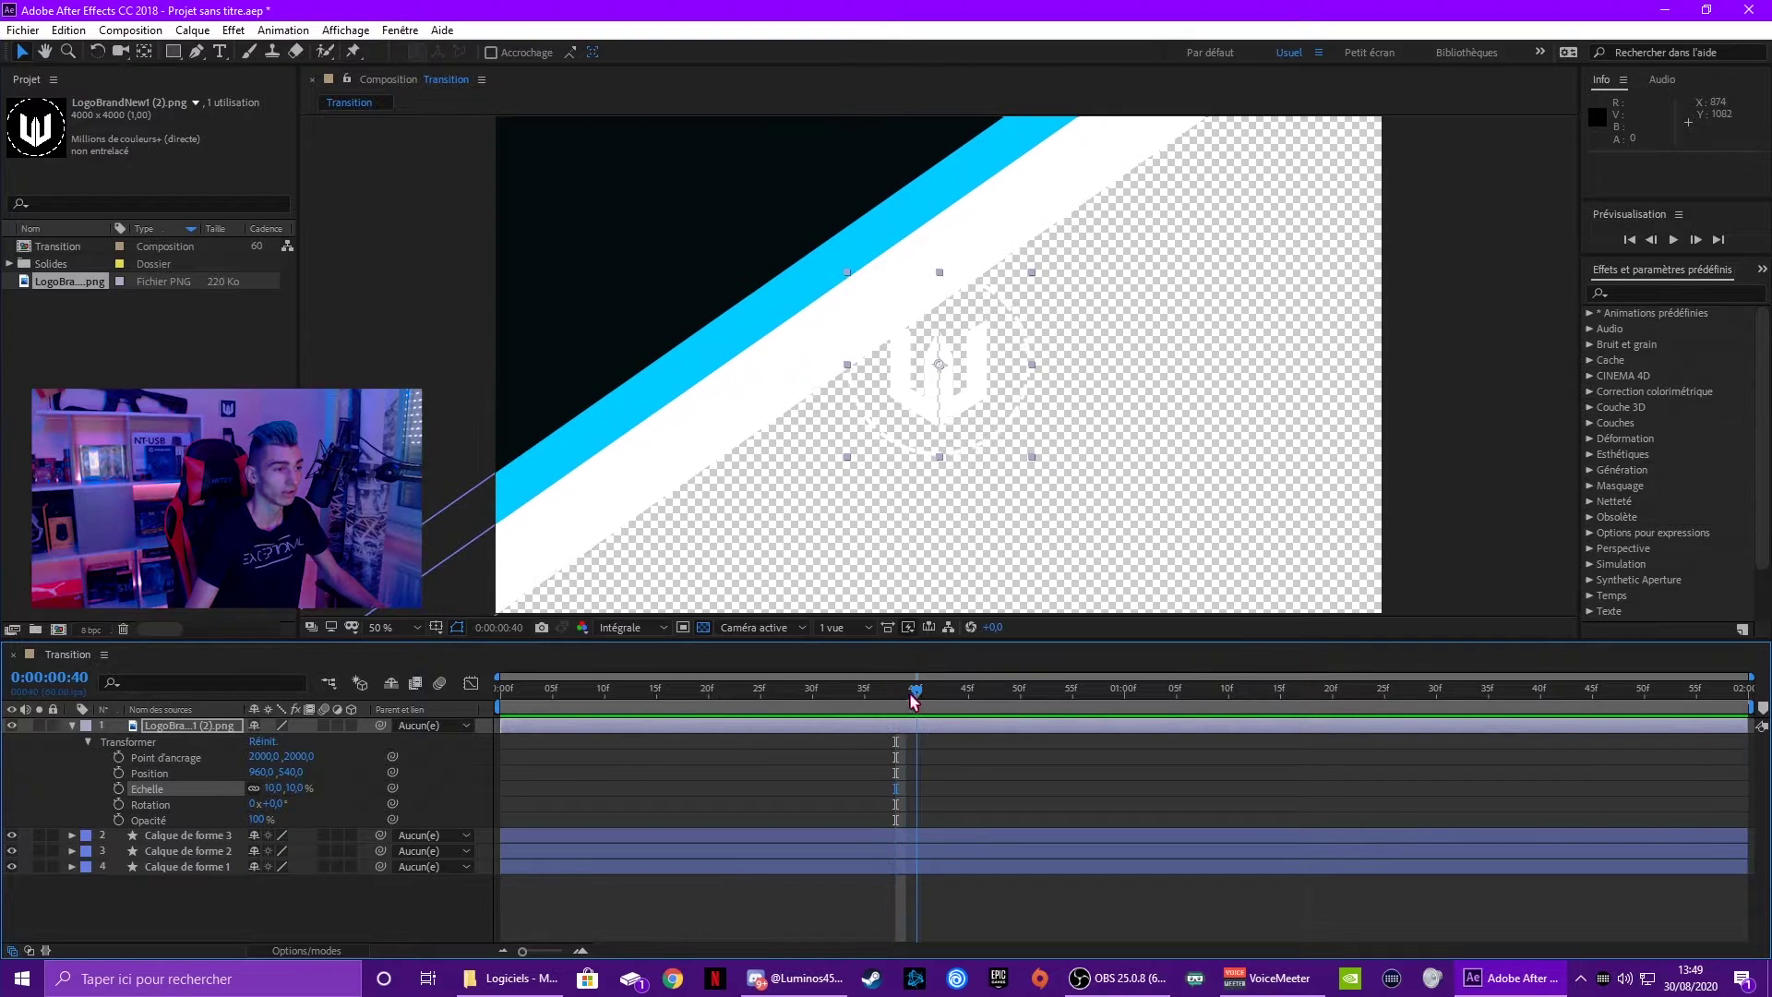
pyautogui.moveTo(904, 703); pyautogui.dragTo(907, 701)
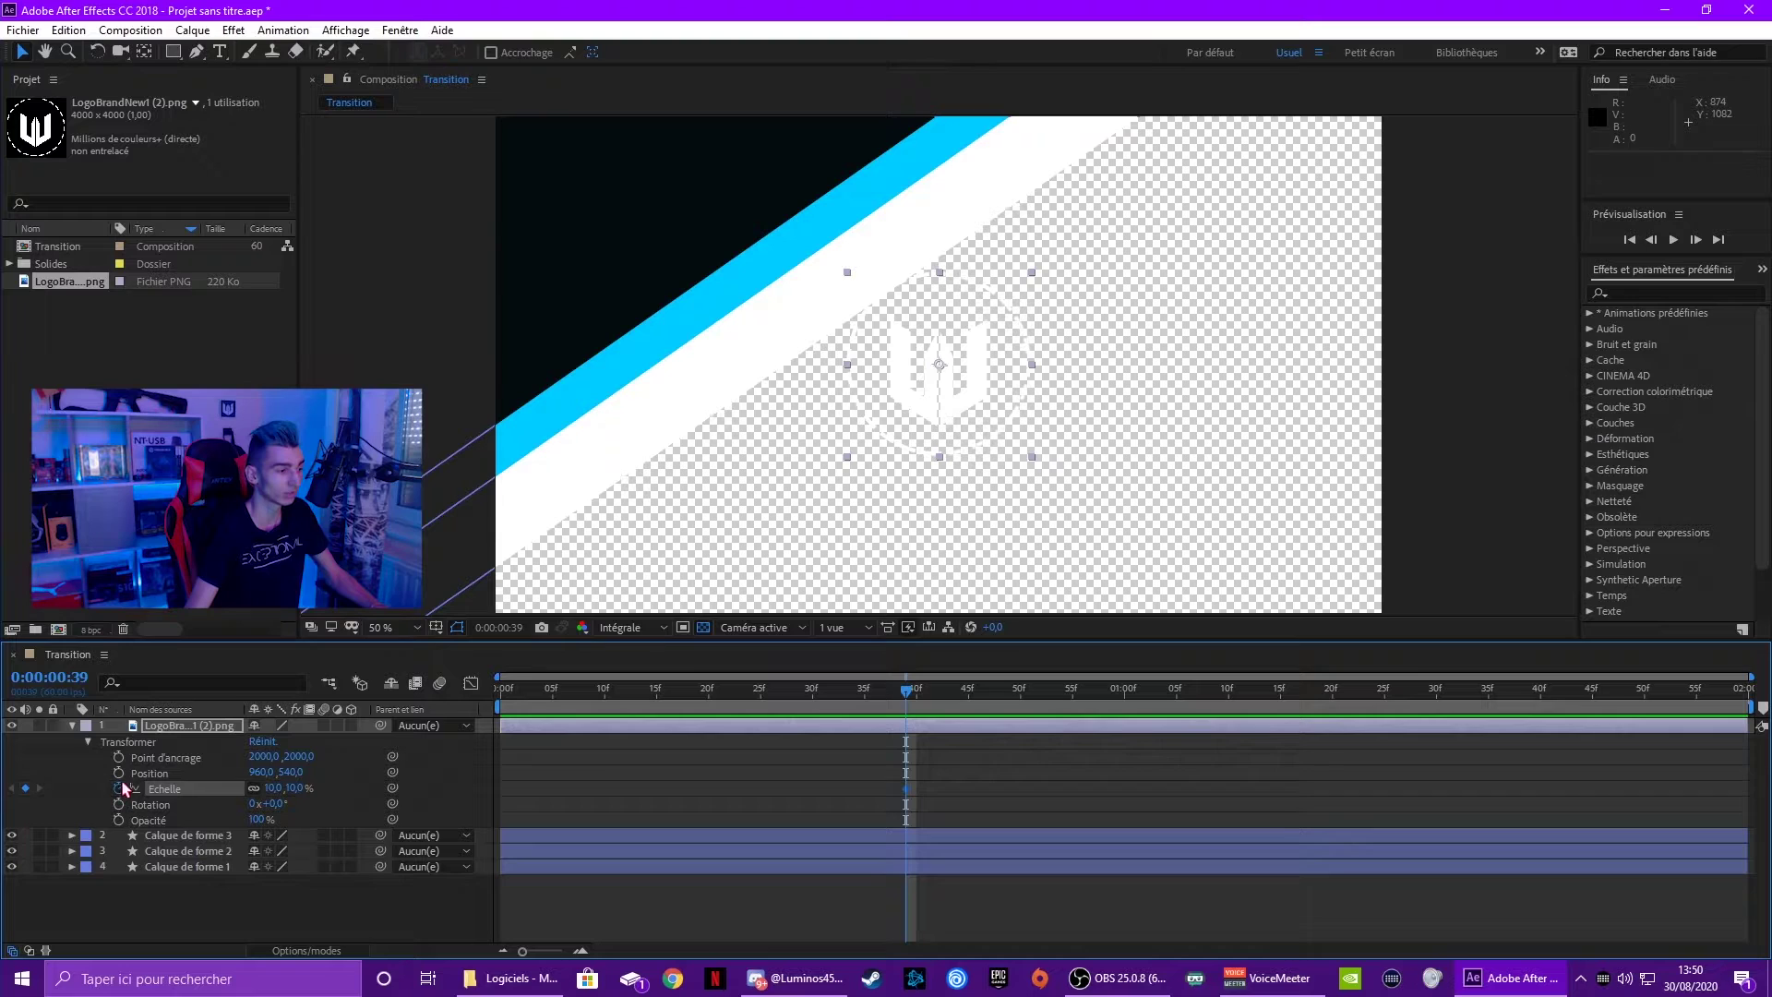
# Keyframe the logo's scale growing from 10% to about 18% near 0:00:01:21.
pyautogui.press('space')
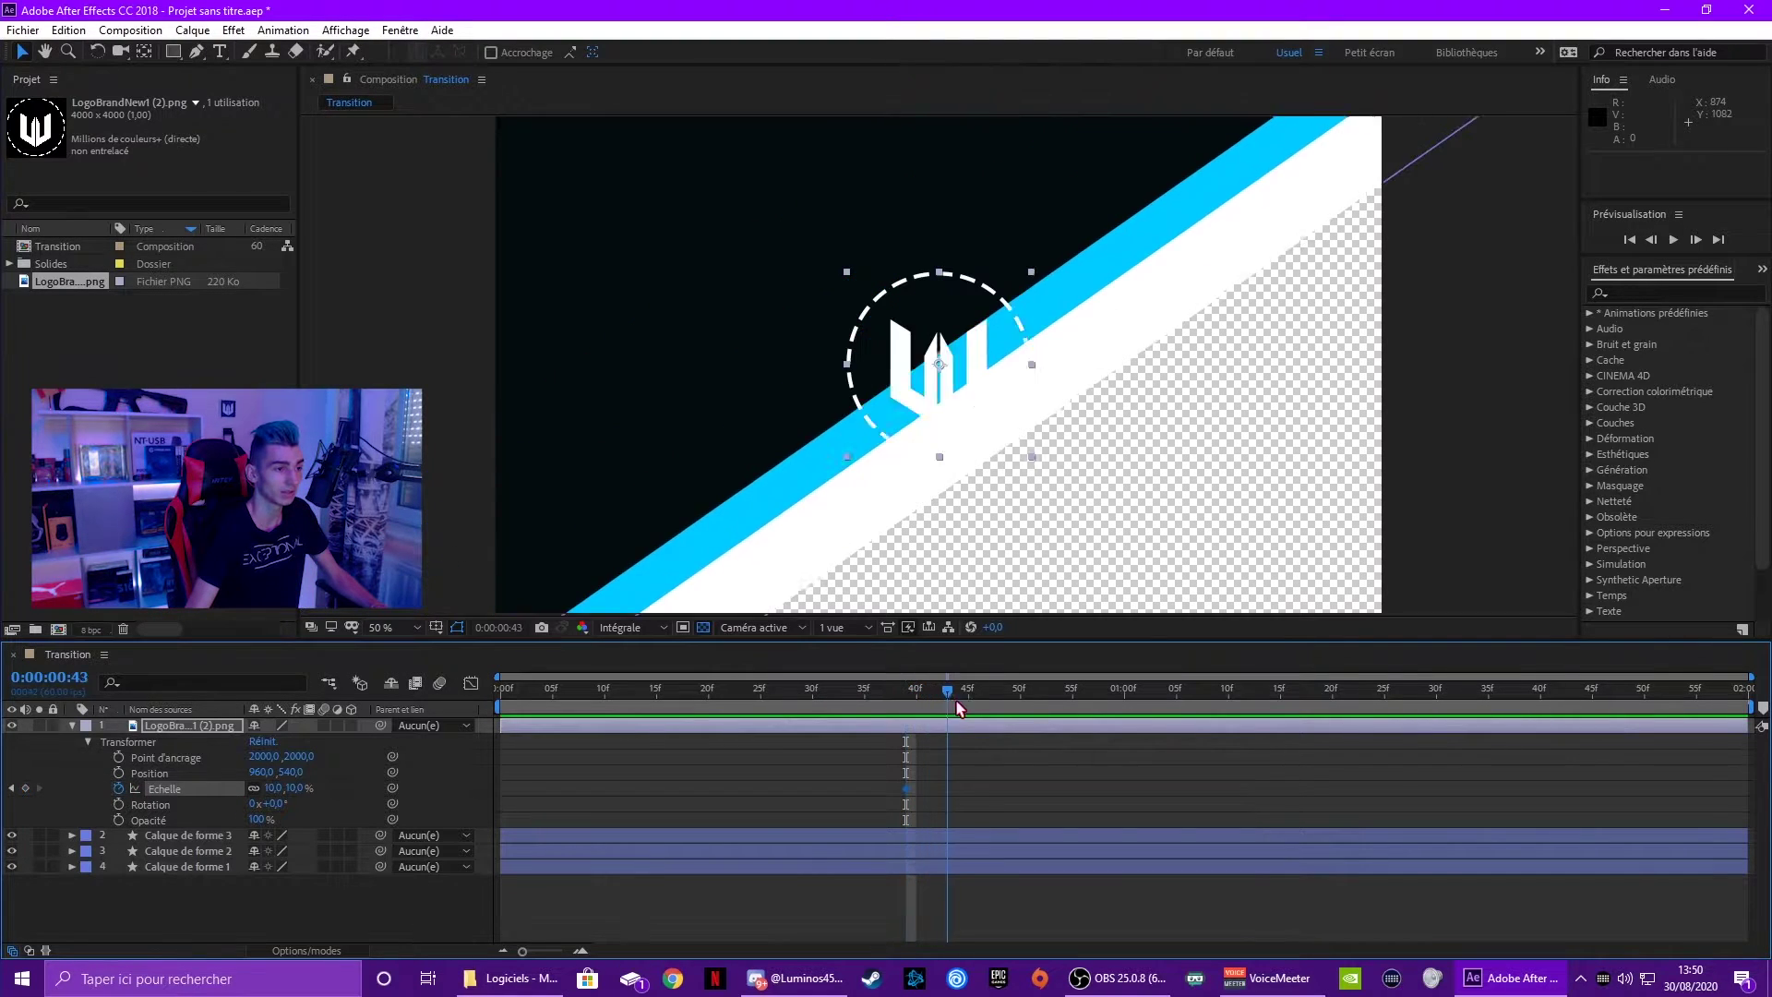
pyautogui.moveTo(1142, 729); pyautogui.dragTo(1340, 741)
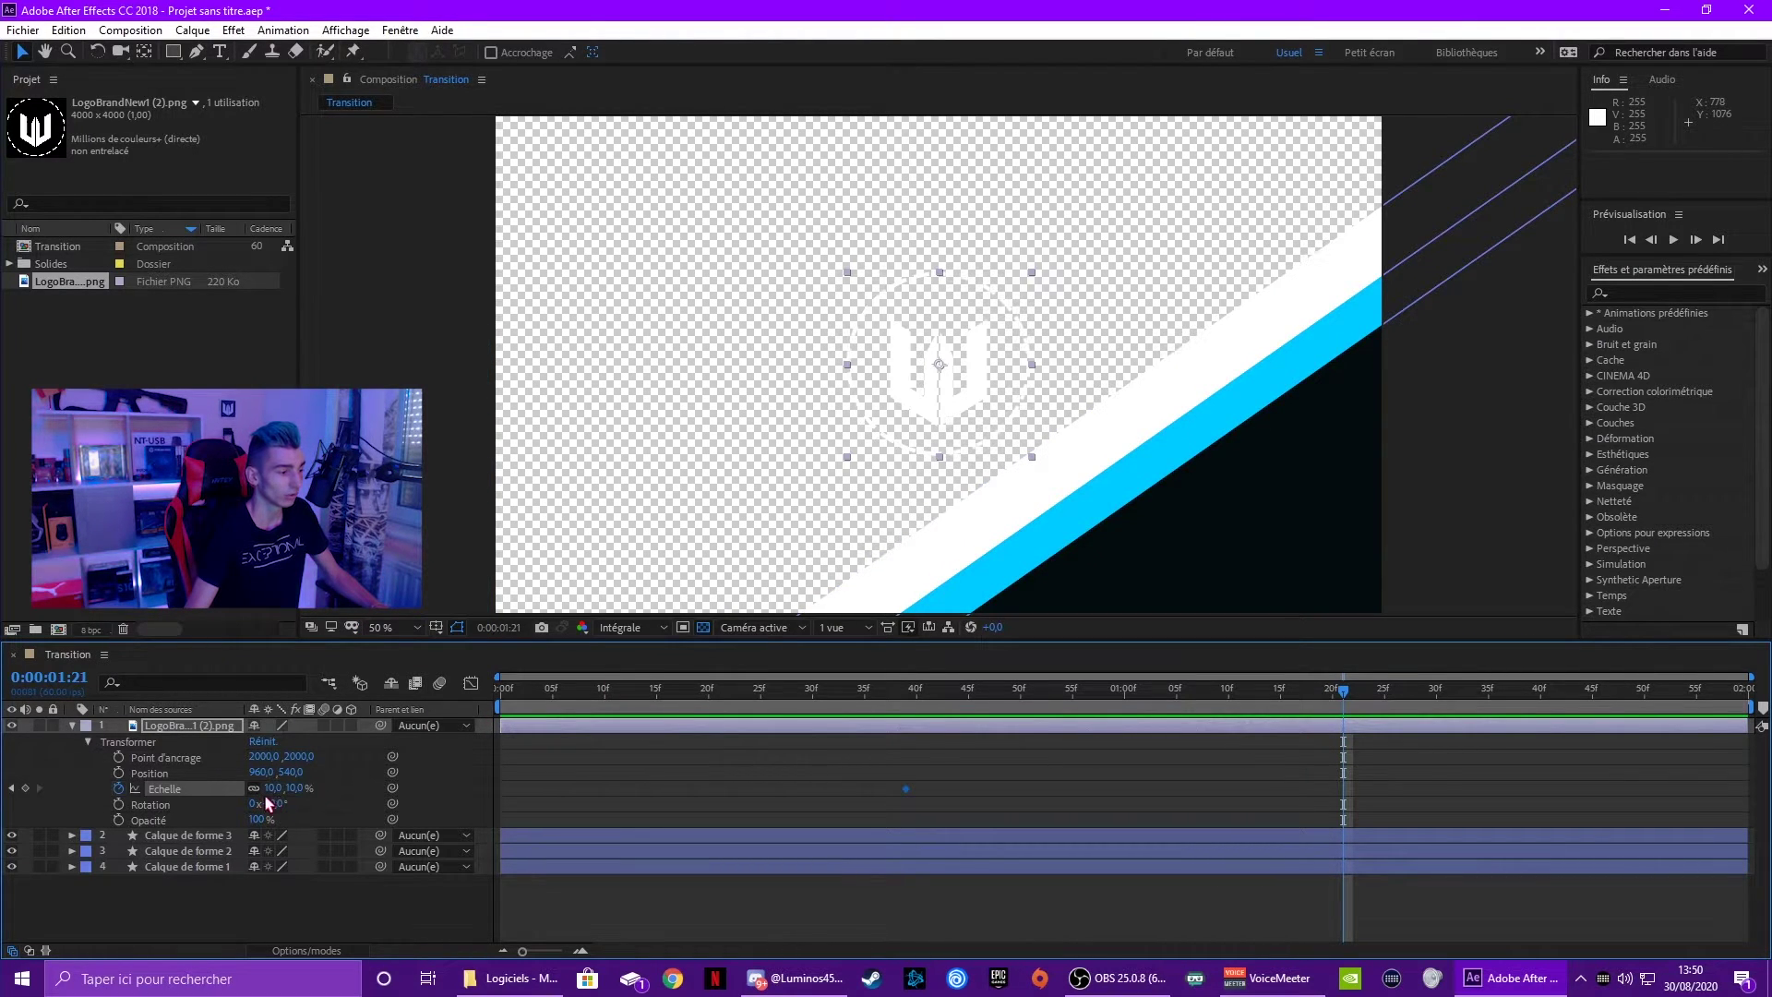
pyautogui.moveTo(297, 789); pyautogui.dragTo(317, 803)
# Preview the logo scale animation, then scrub back to around 0:00:01:05.
pyautogui.moveTo(1332, 699); pyautogui.dragTo(675, 704)
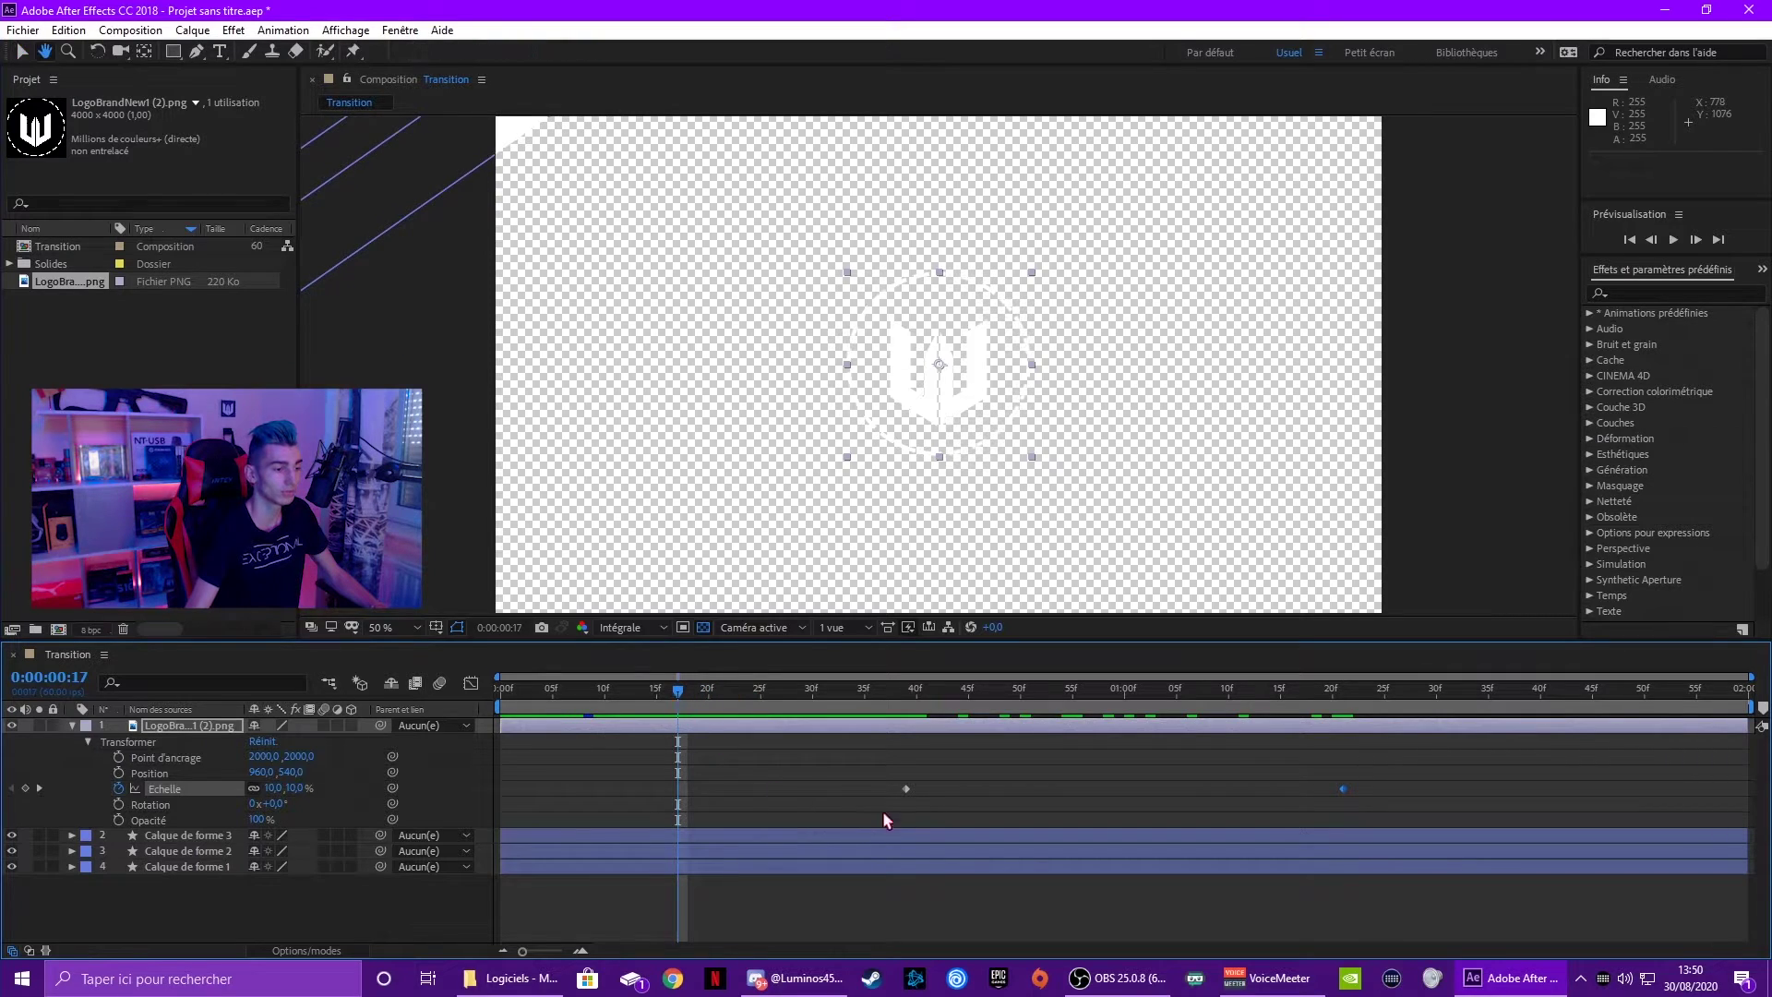
pyautogui.press('space')
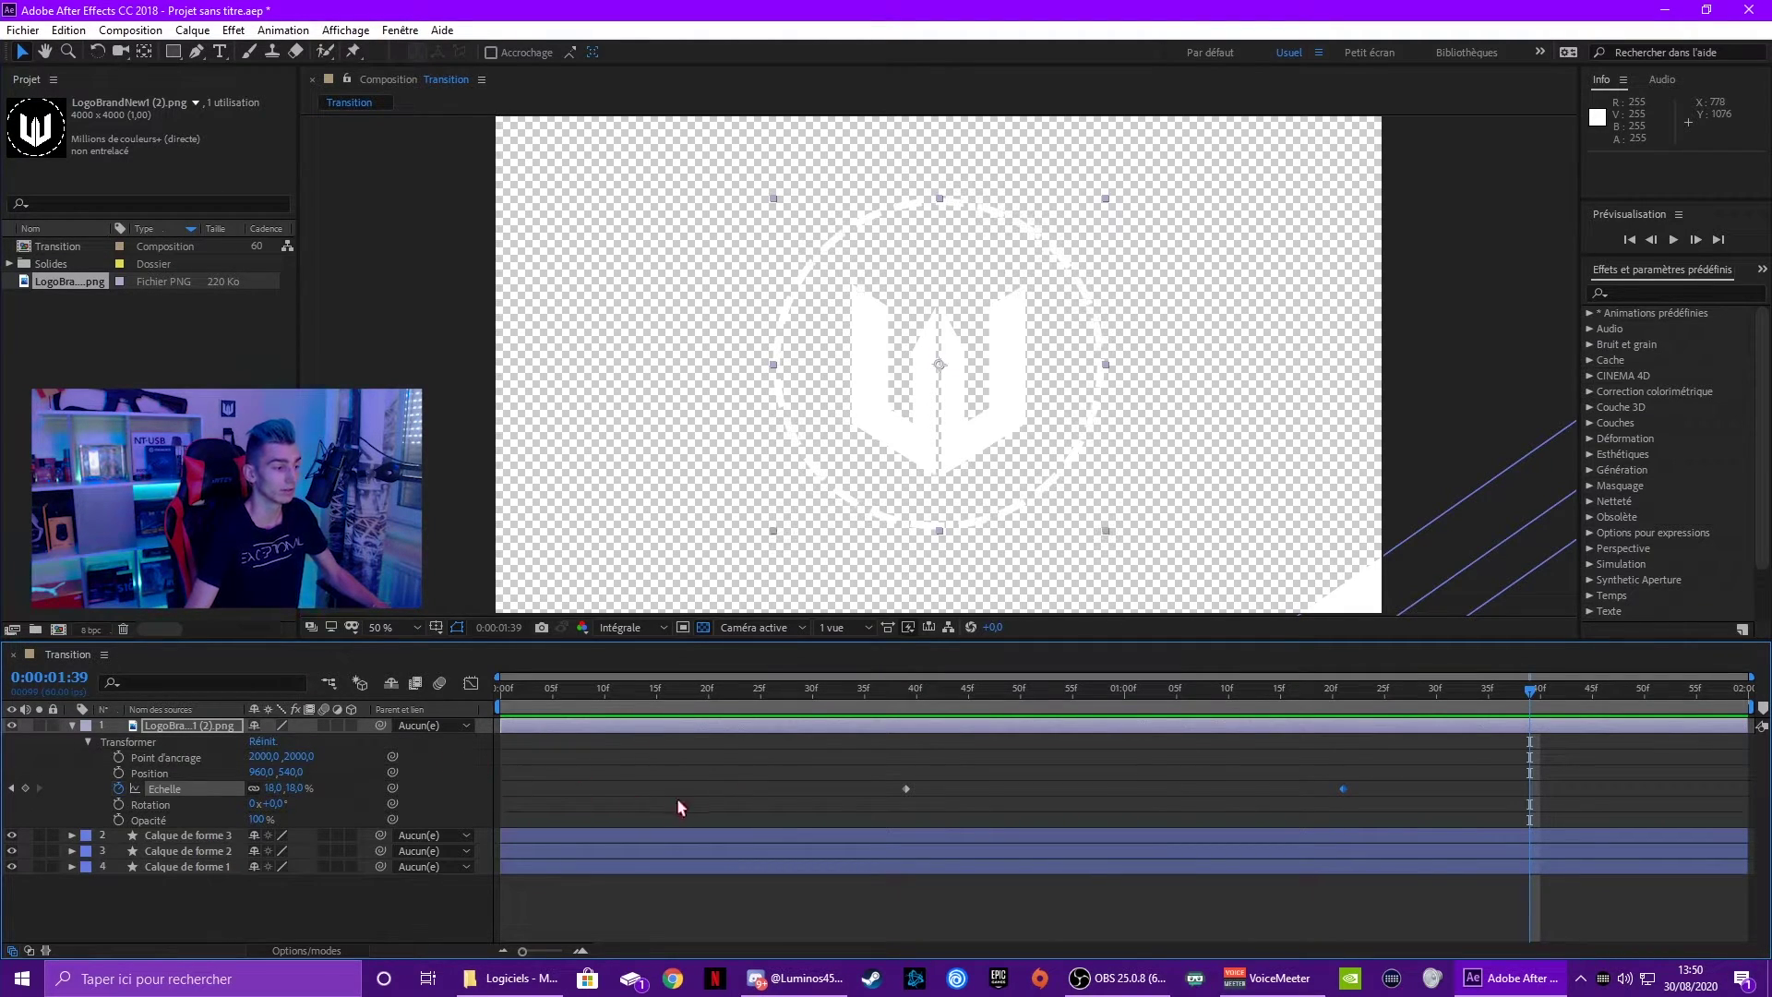
pyautogui.press('space')
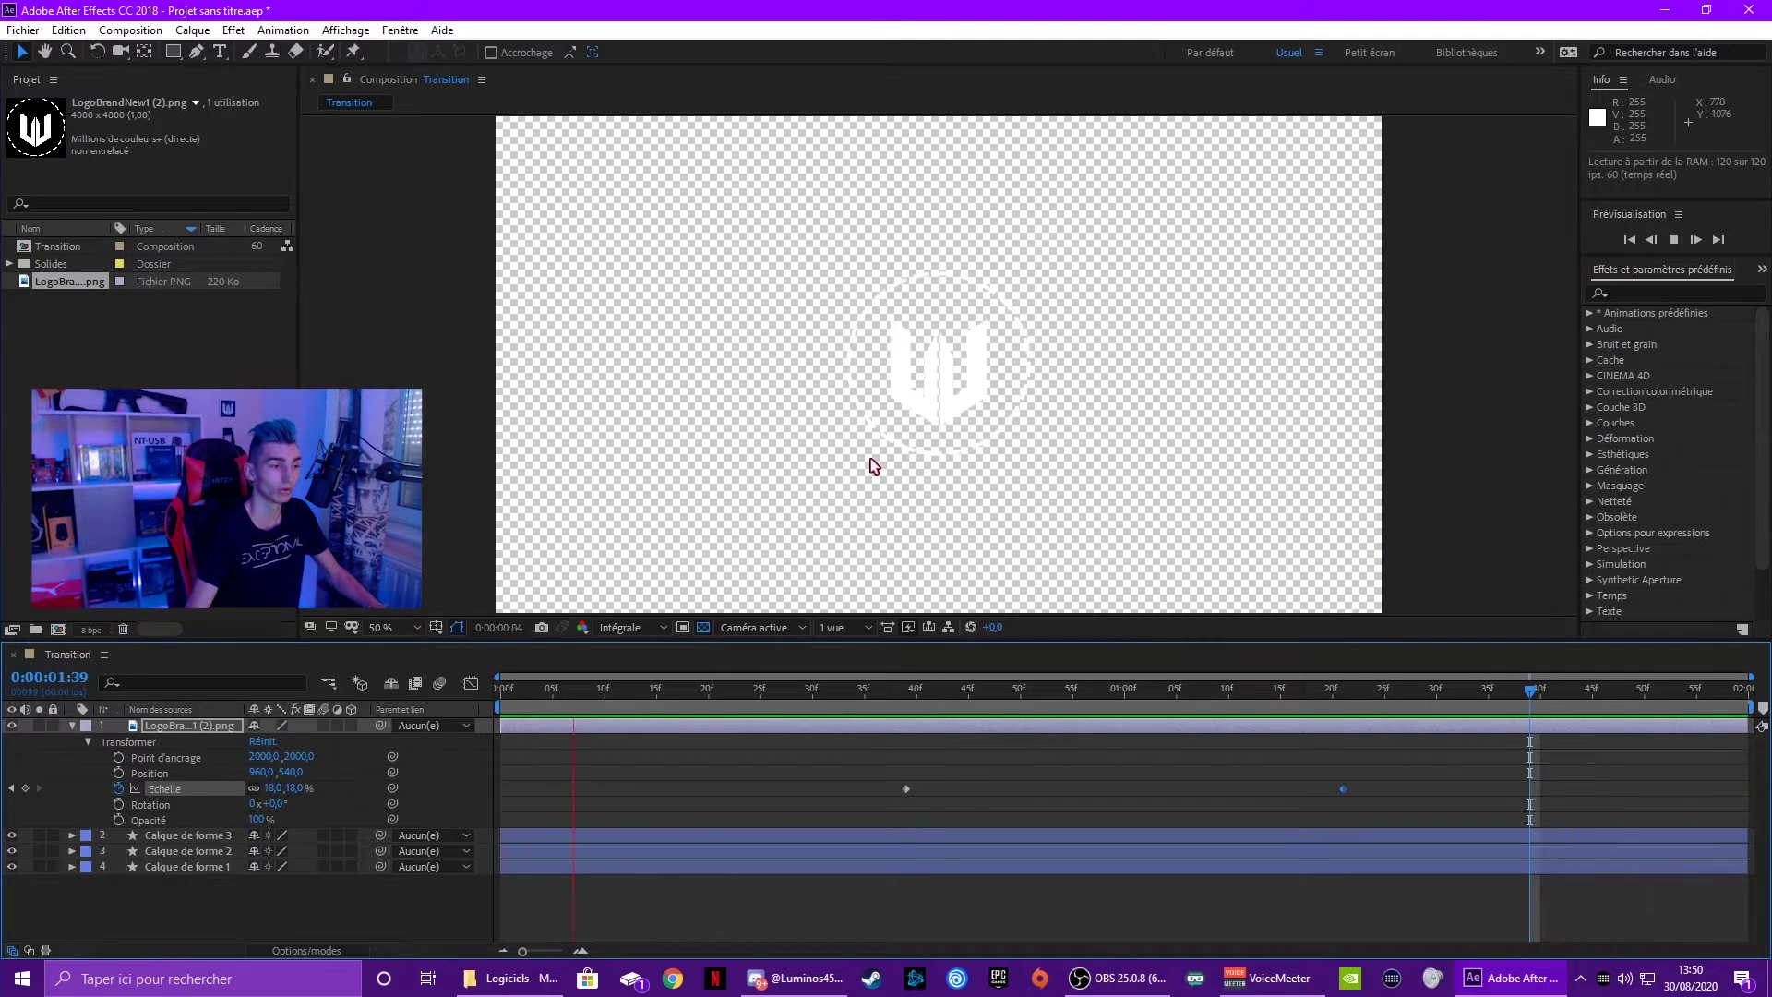
pyautogui.scroll(-2, 872, 464)
pyautogui.press('space')
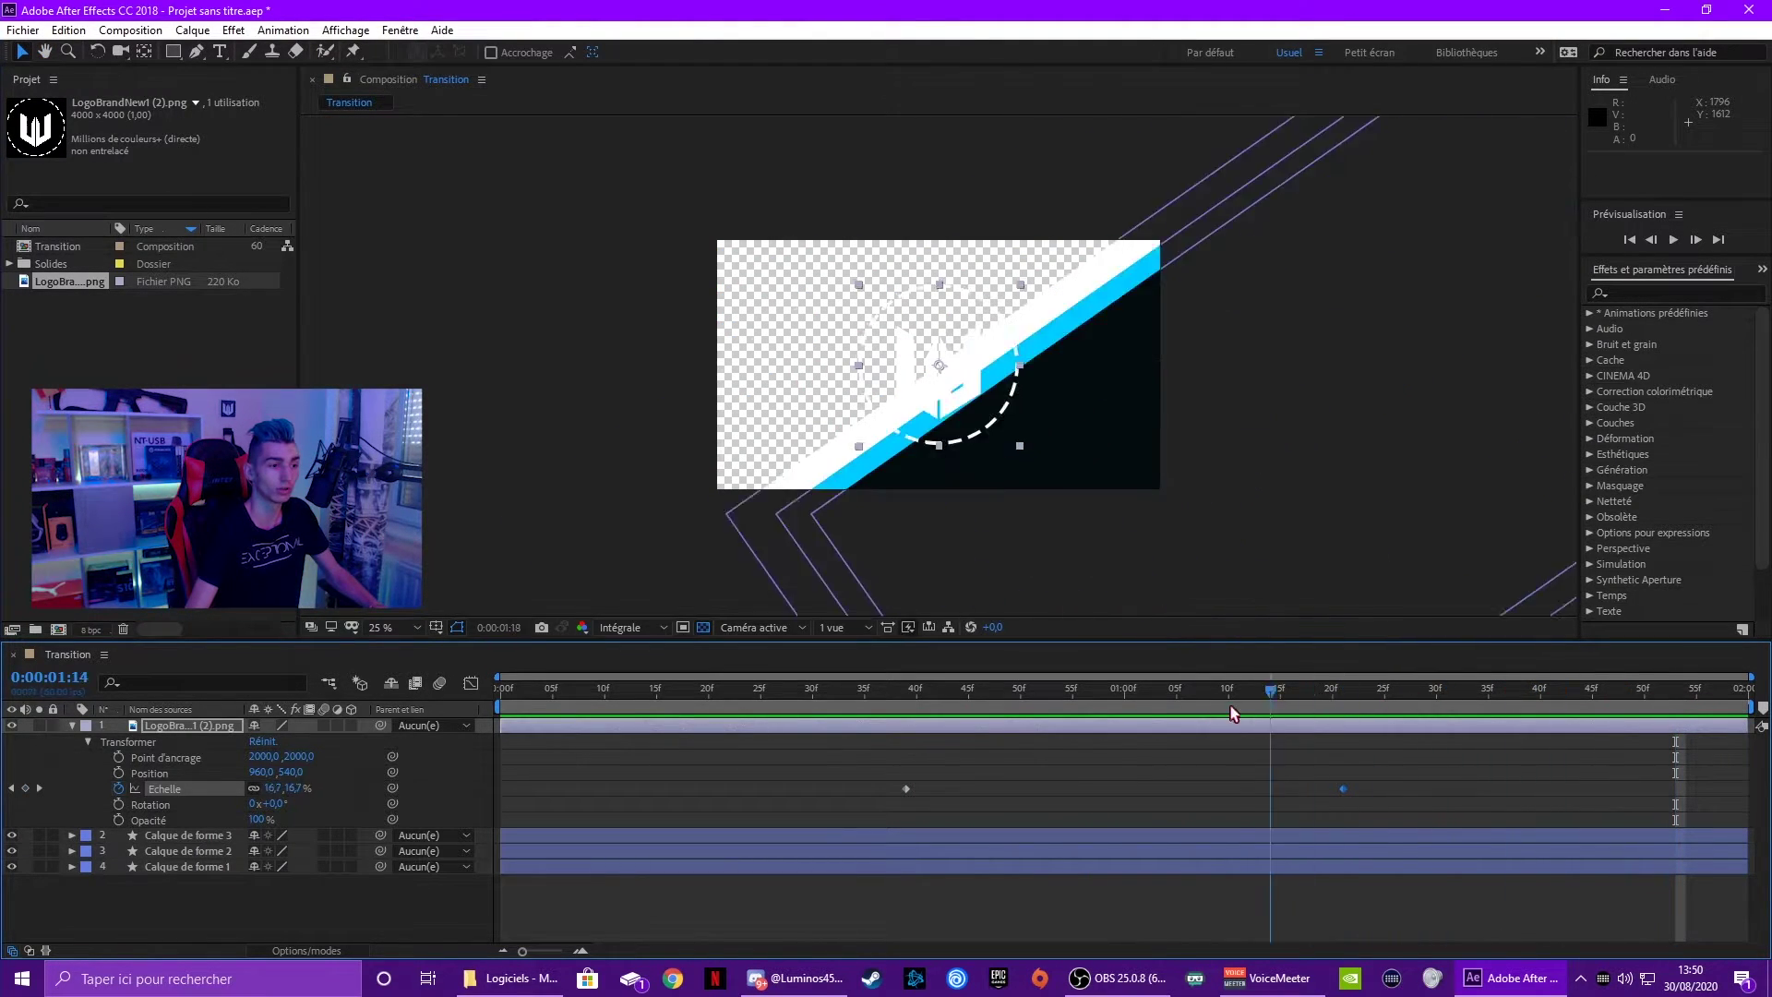
pyautogui.moveTo(1675, 699); pyautogui.dragTo(1176, 690)
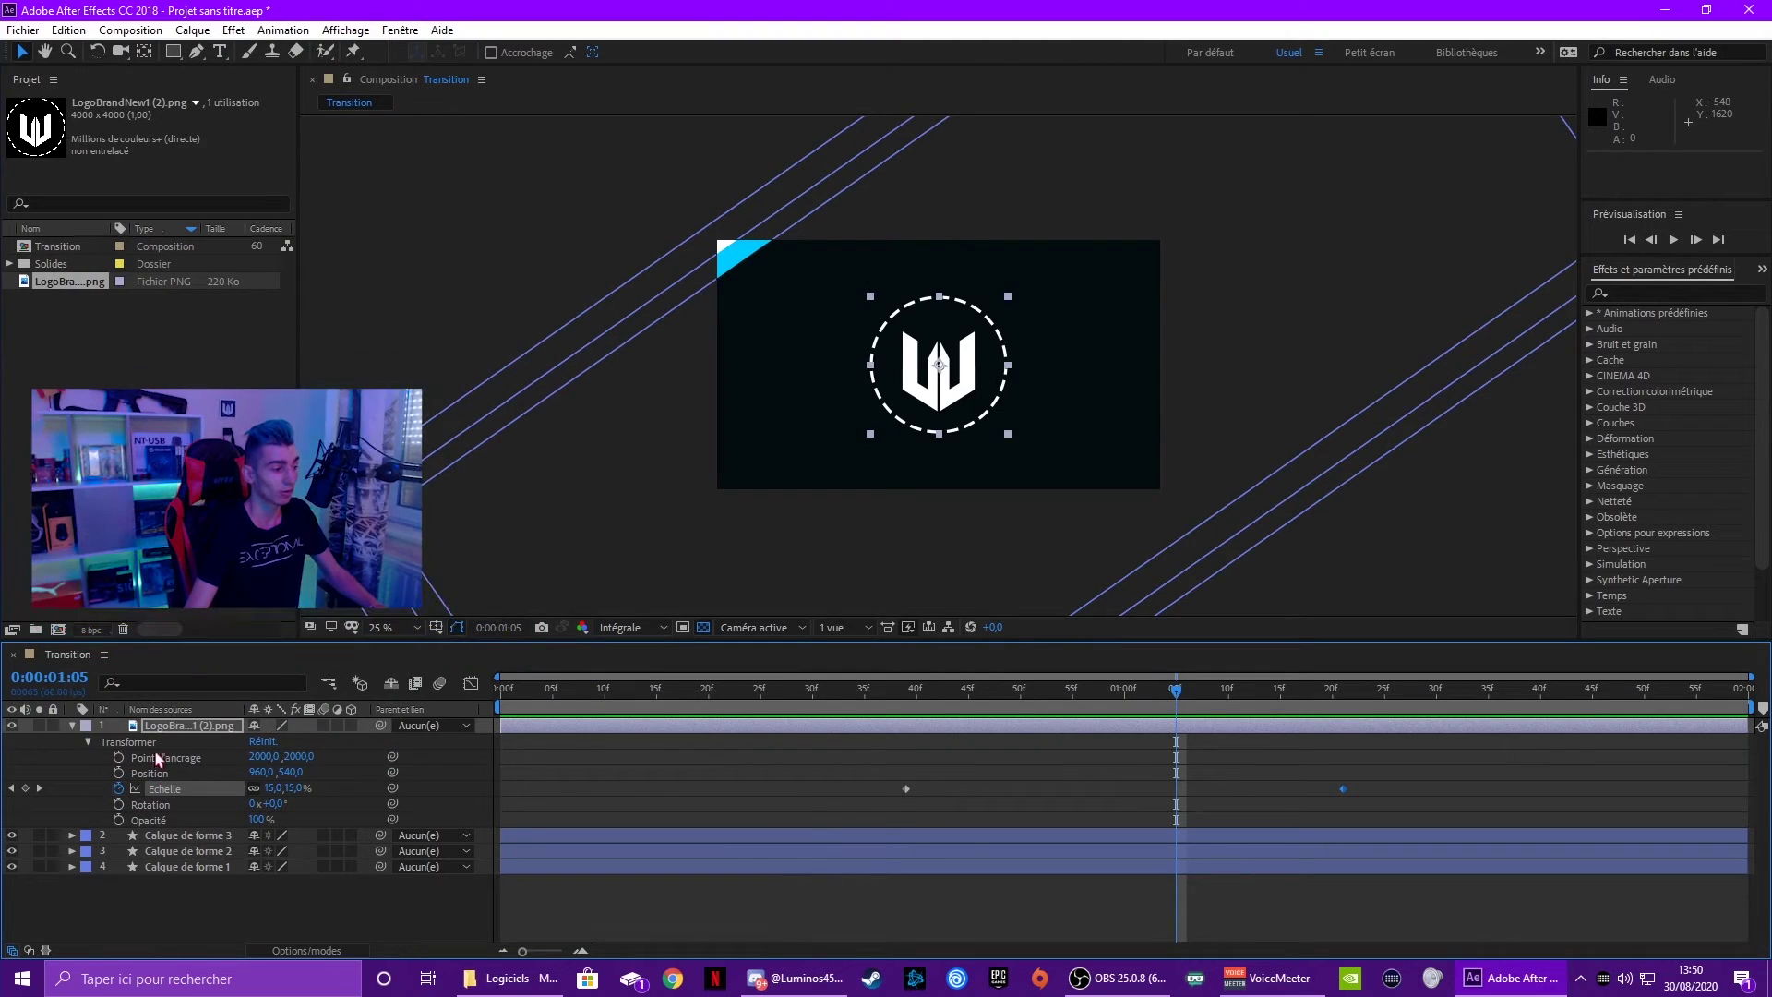
# Duplicate Calque de forme 3 and move the copy, Calque de forme 4, above the logo layer.
pyautogui.click(73, 726)
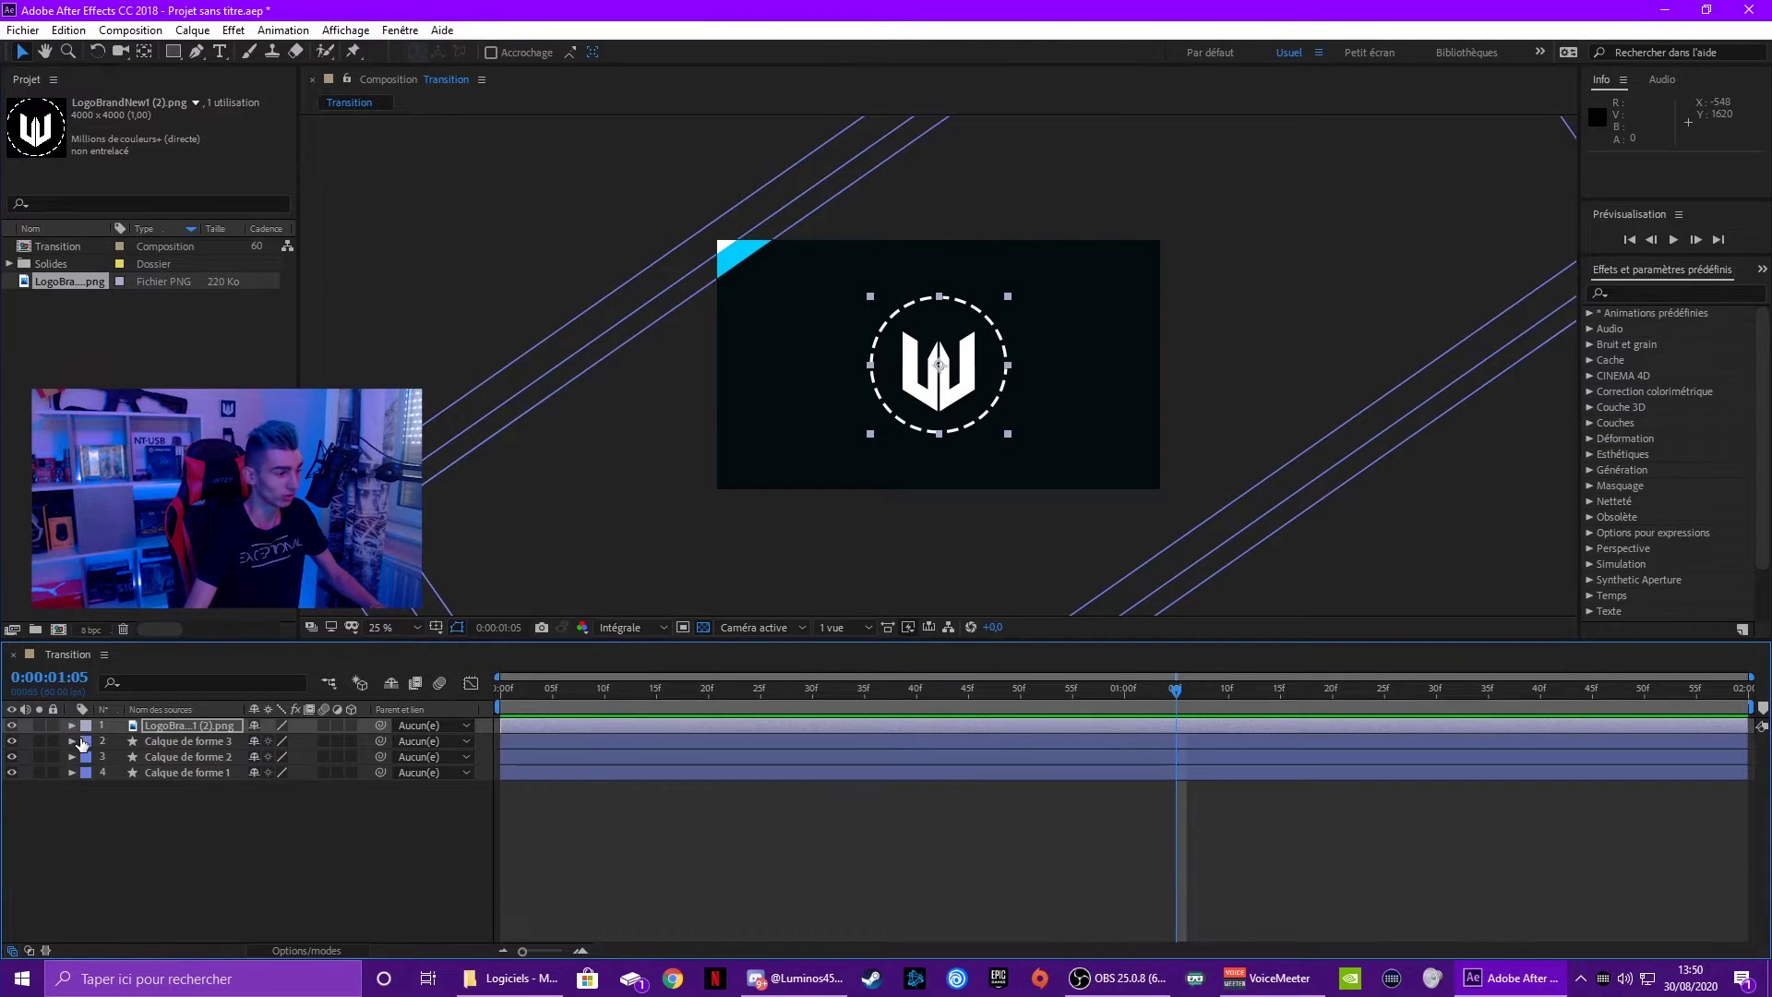
pyautogui.click(172, 742)
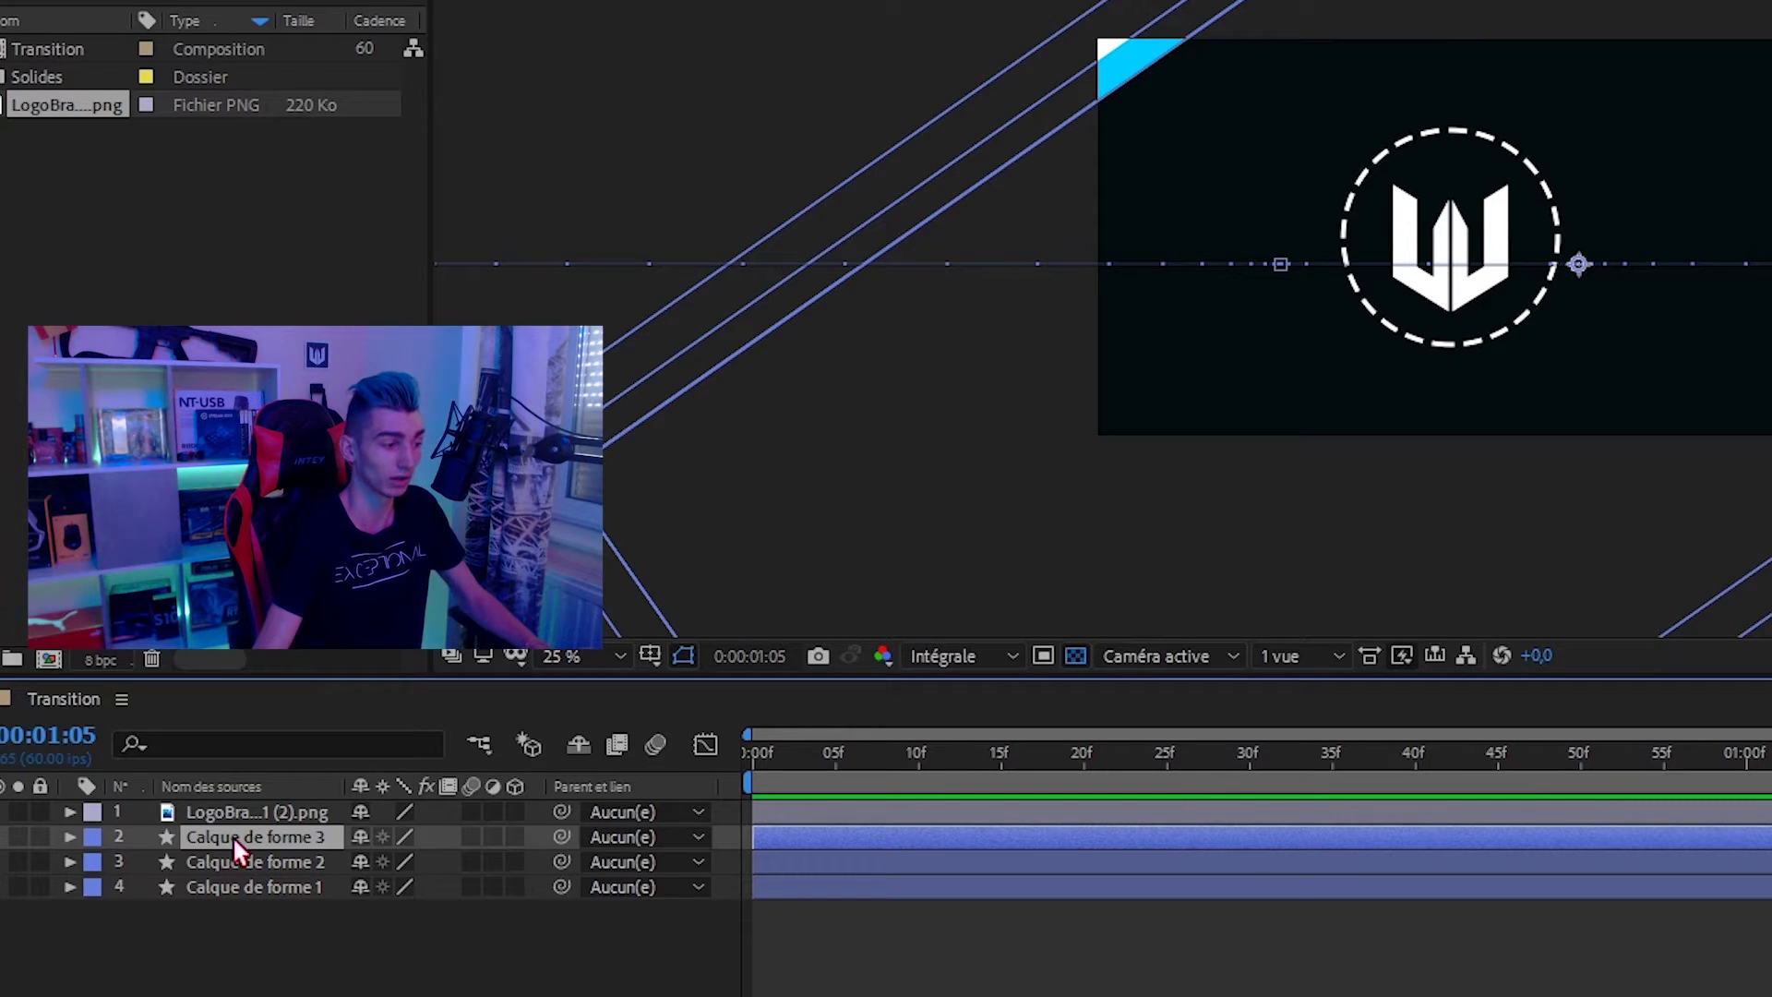
pyautogui.hotkey('ctrl', 'd')
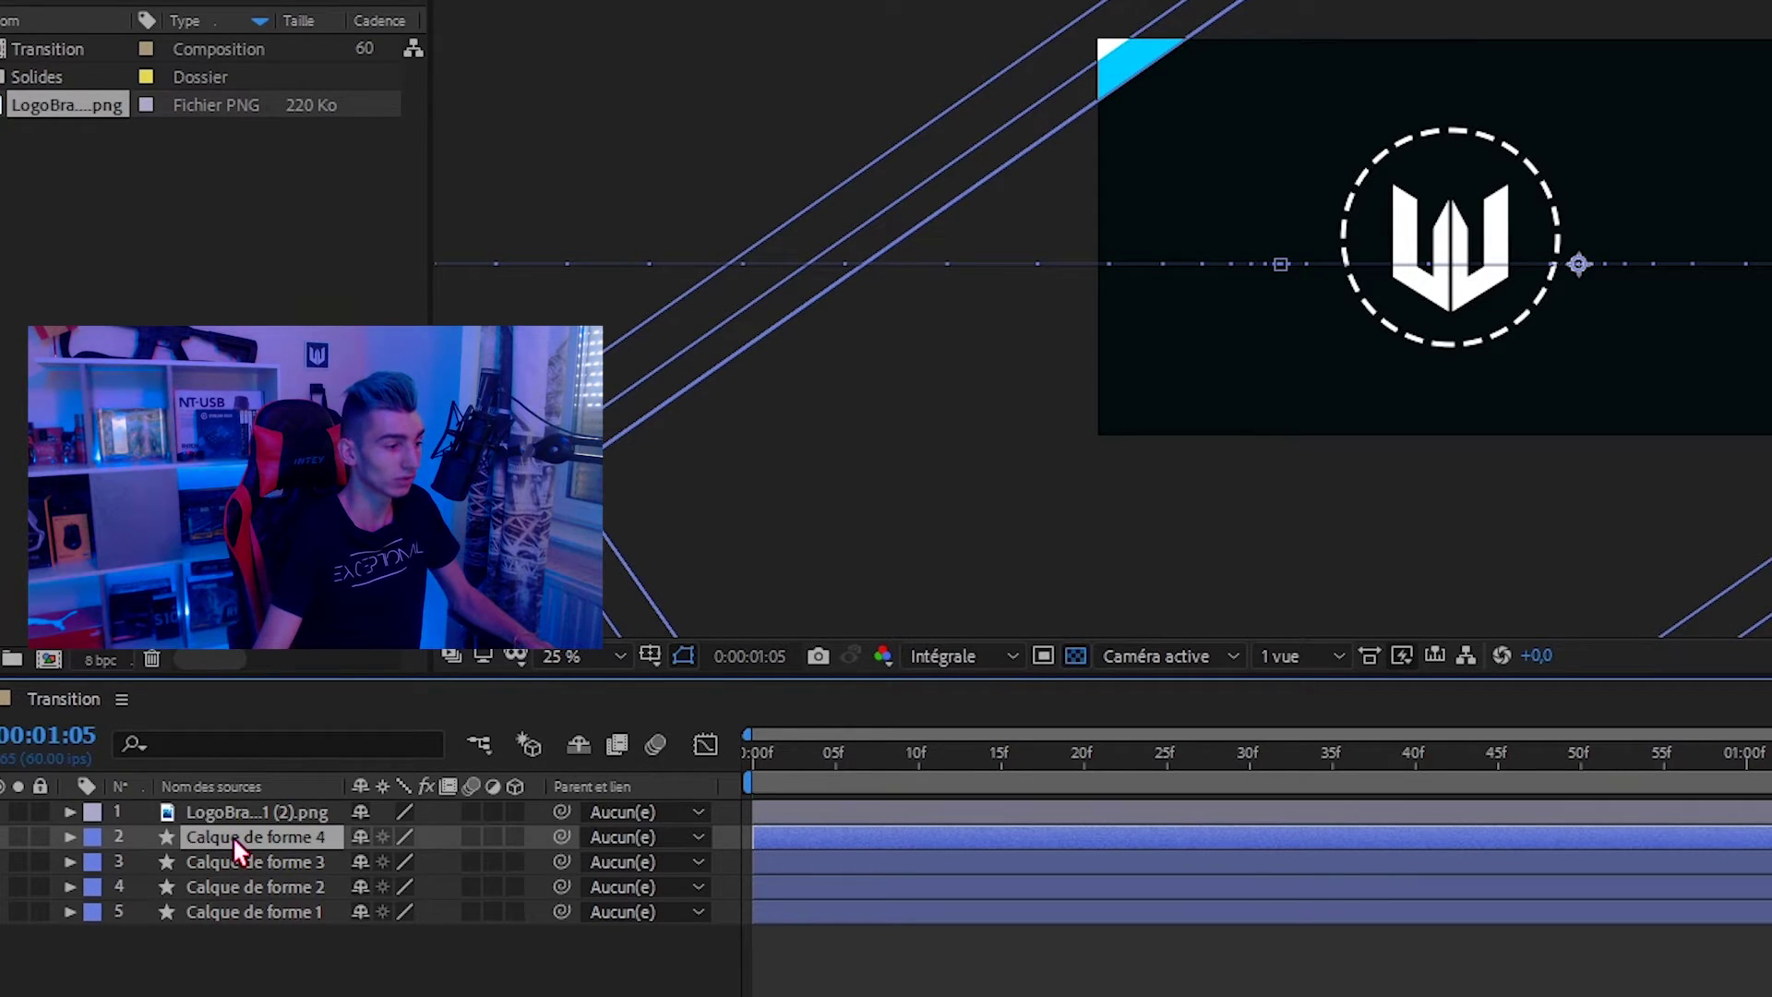
pyautogui.moveTo(264, 838); pyautogui.dragTo(189, 726)
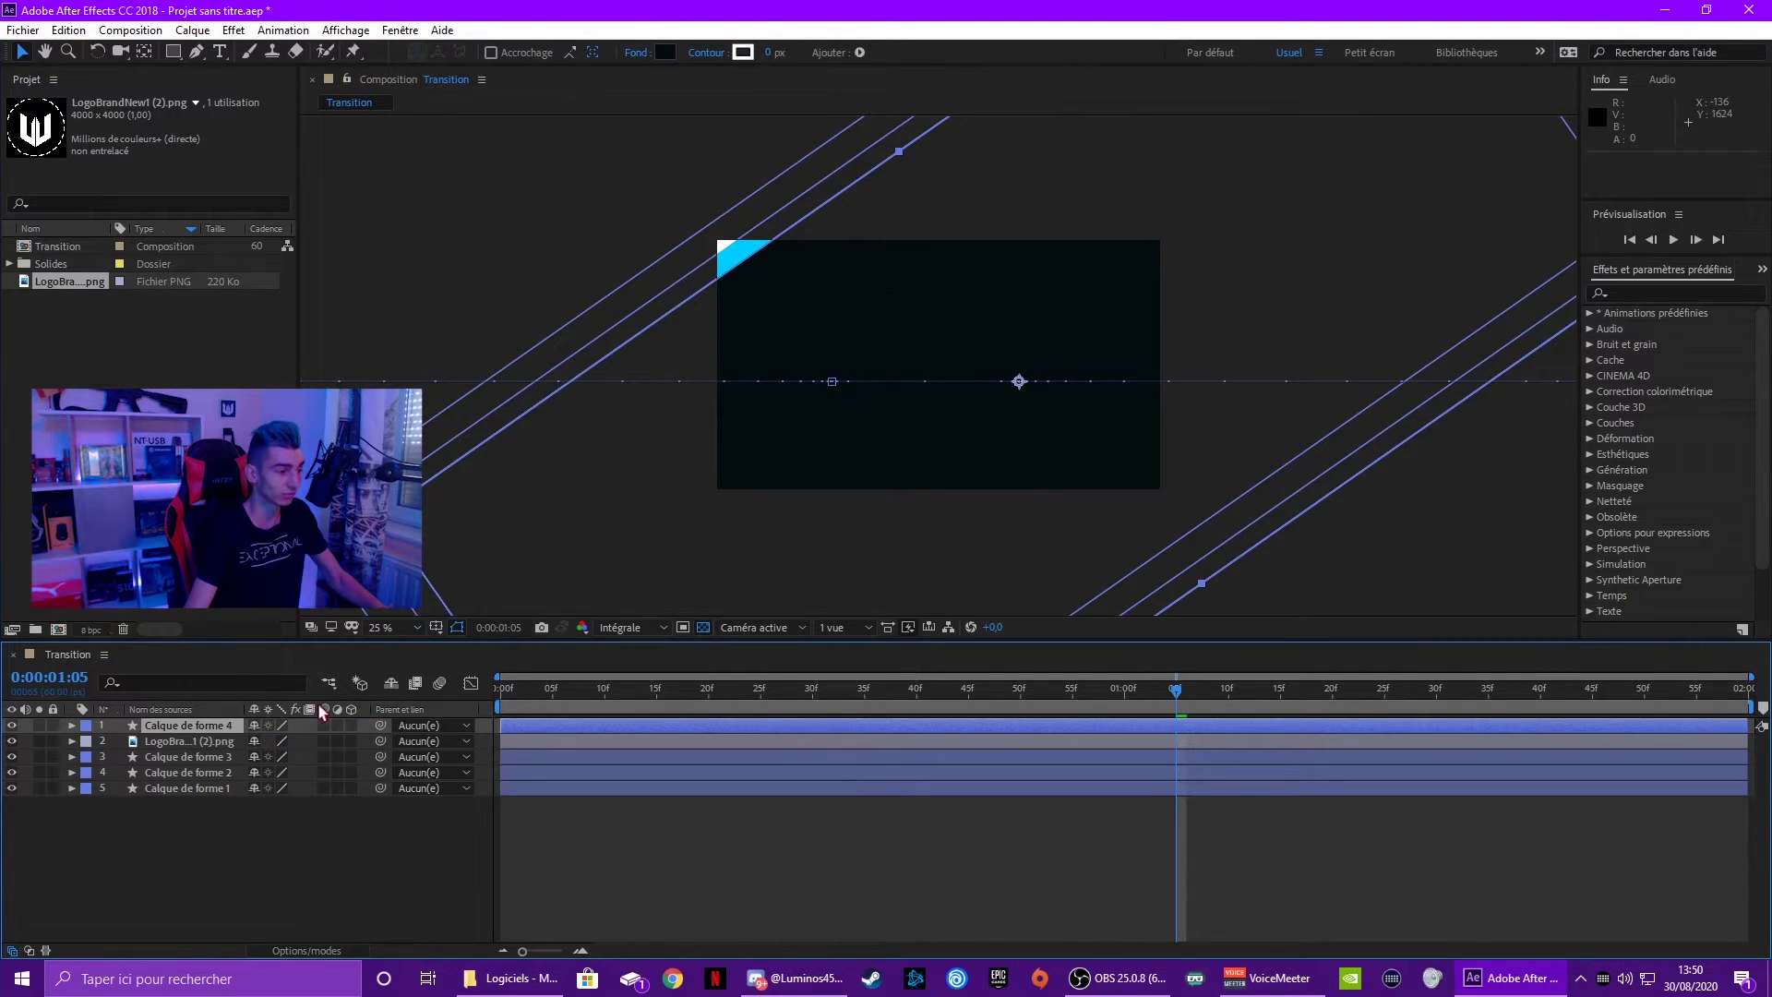
# Set the logo layer's track matte to Alpha Calque de forme 4 and play back to check it.
pyautogui.press('F4')
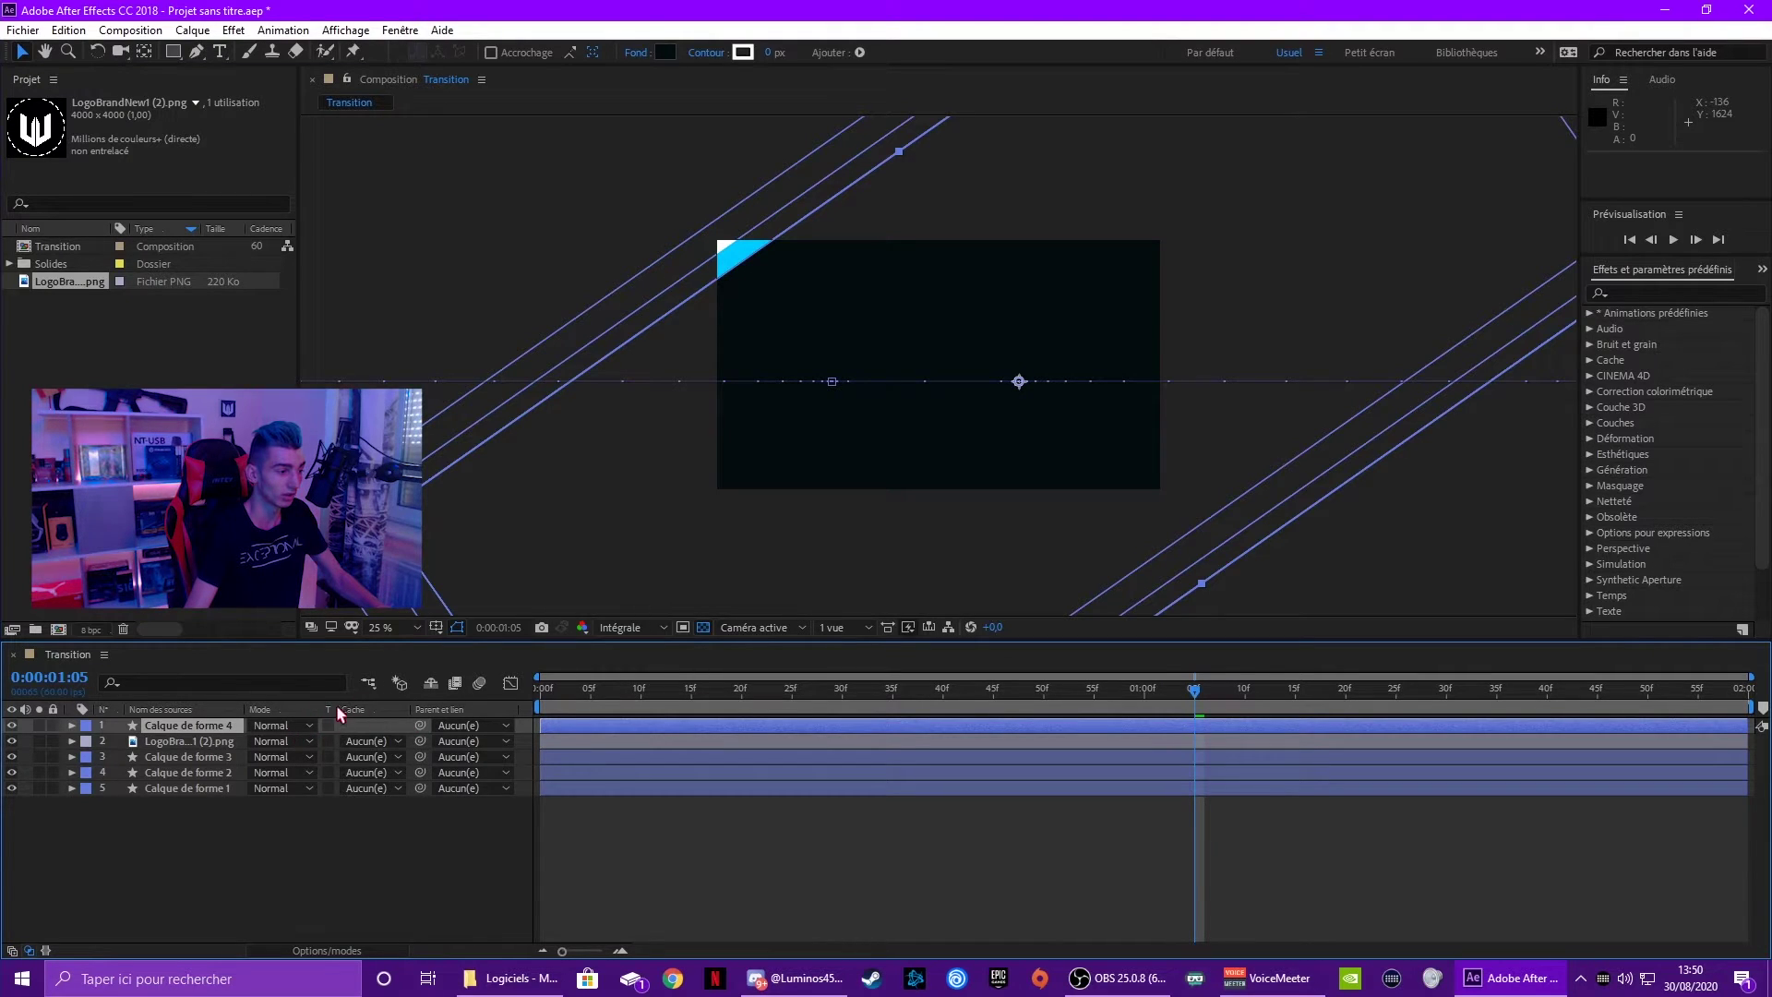
pyautogui.press('F4')
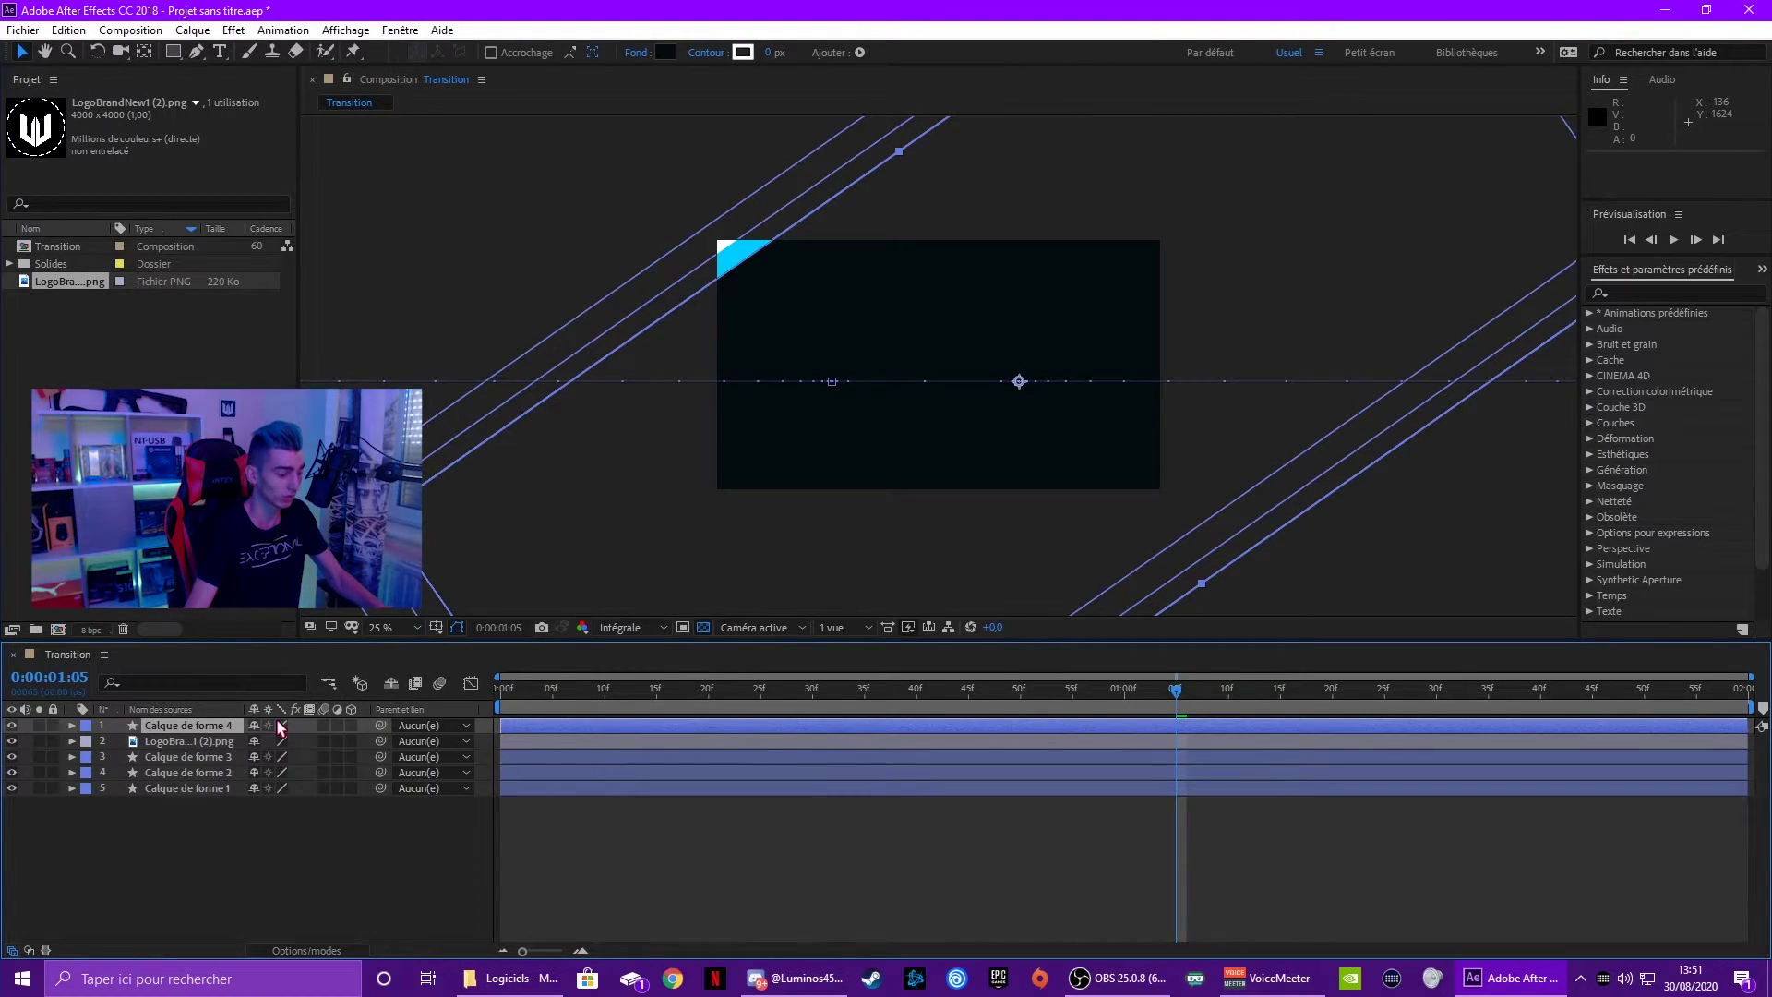
pyautogui.press('F4')
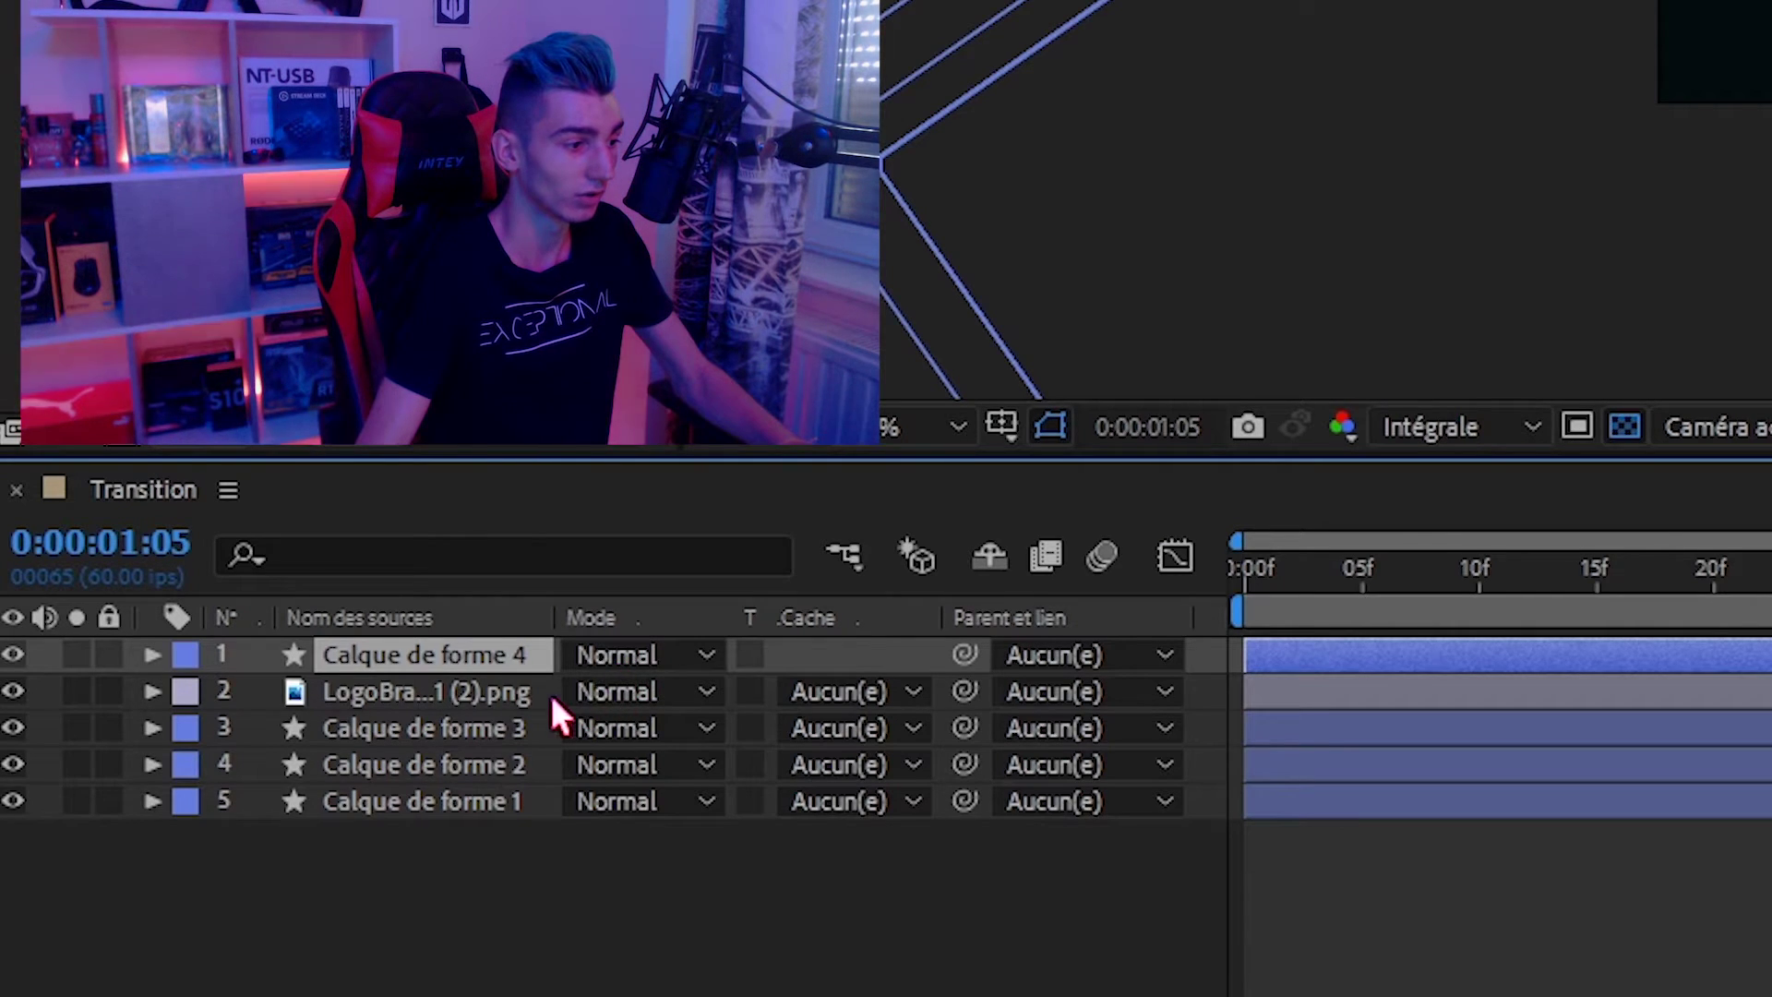
pyautogui.click(844, 700)
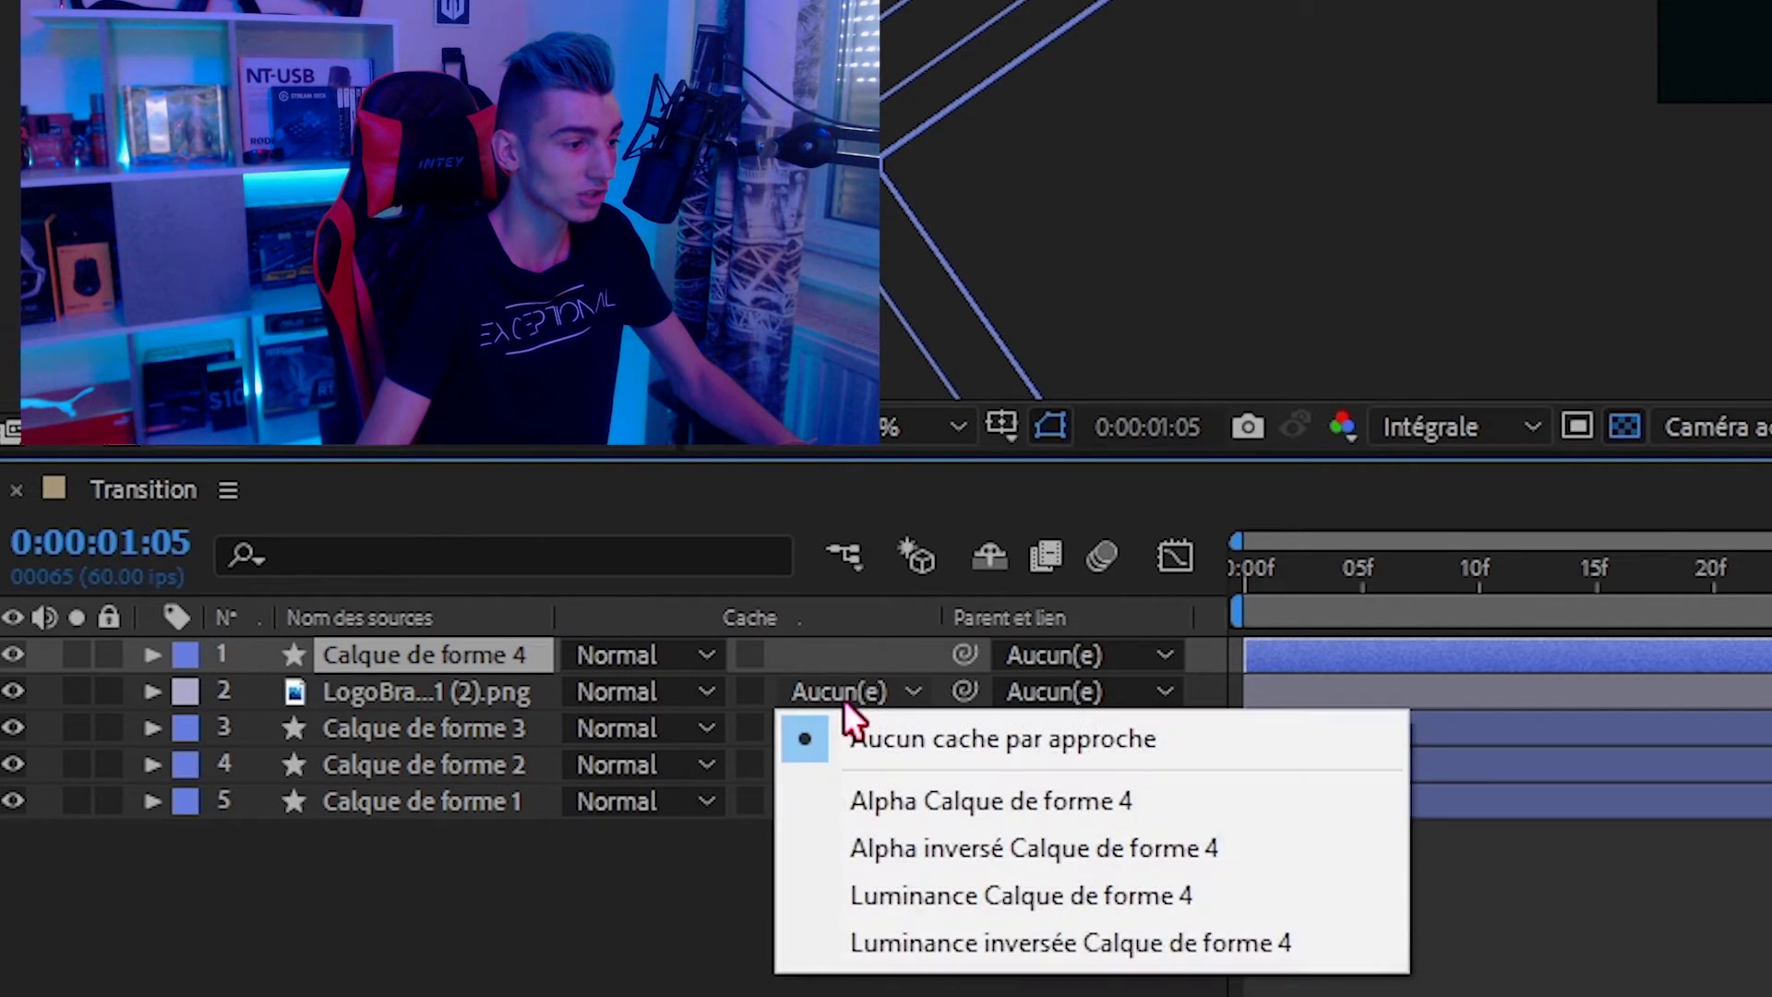
pyautogui.click(920, 792)
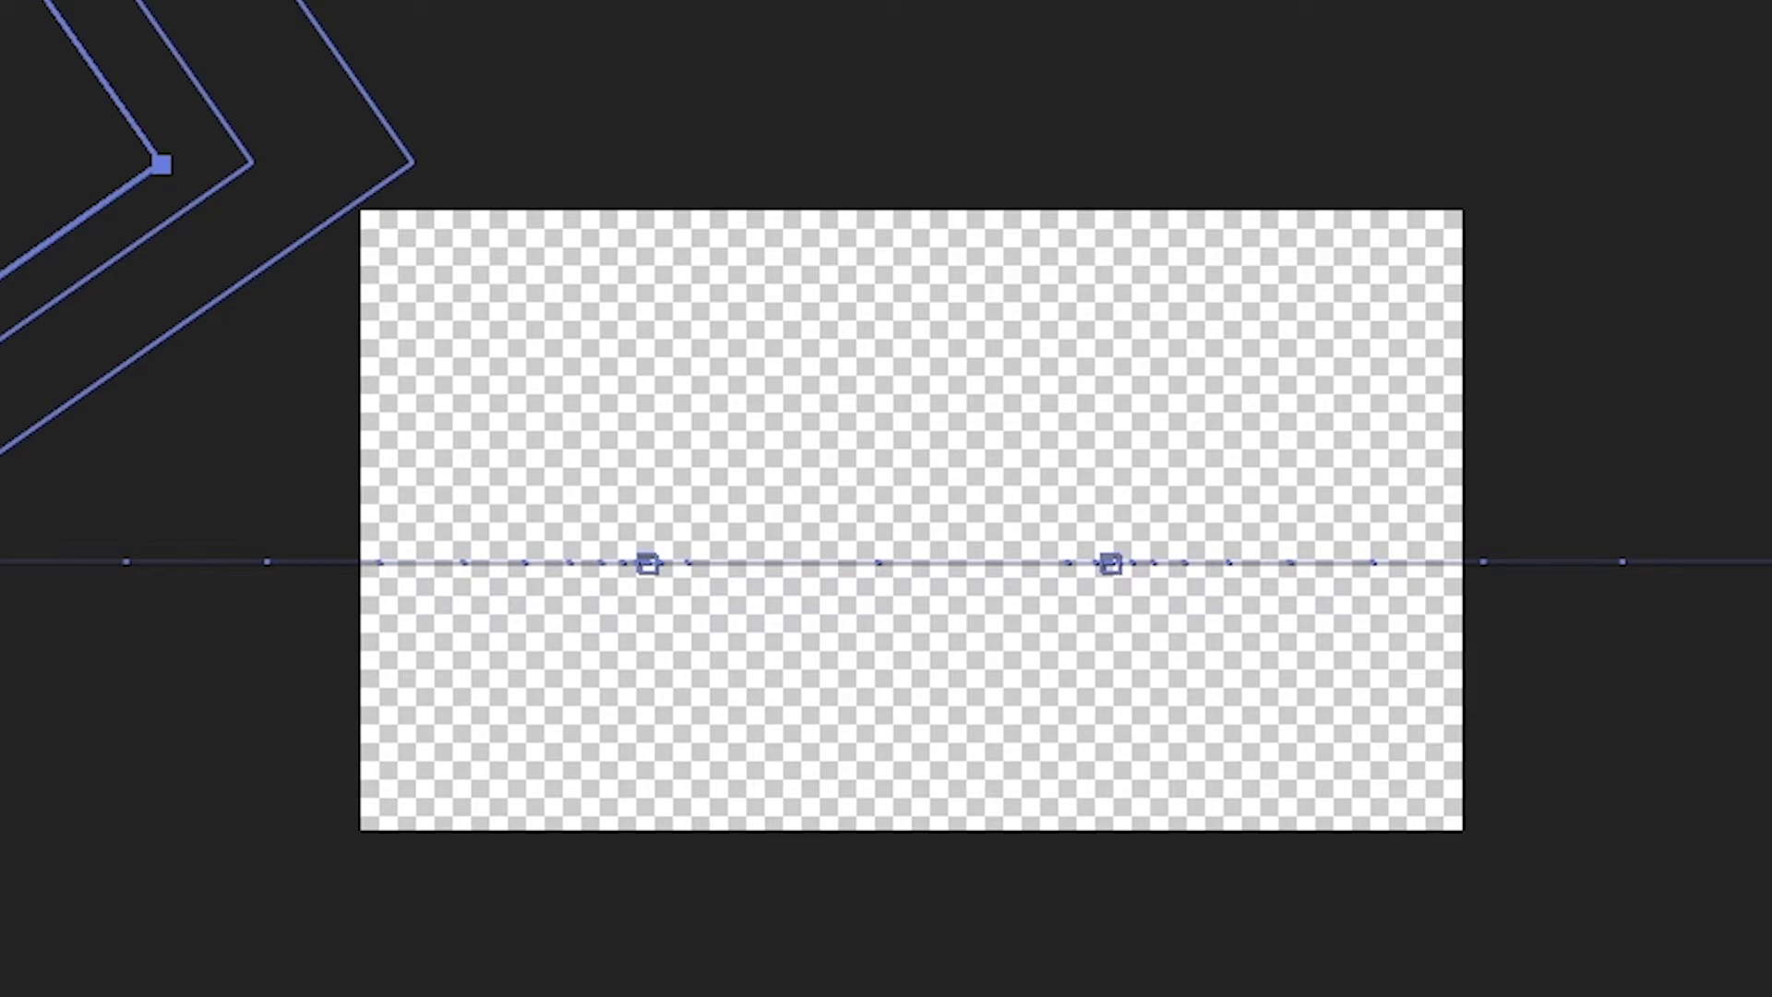
pyautogui.press('space')
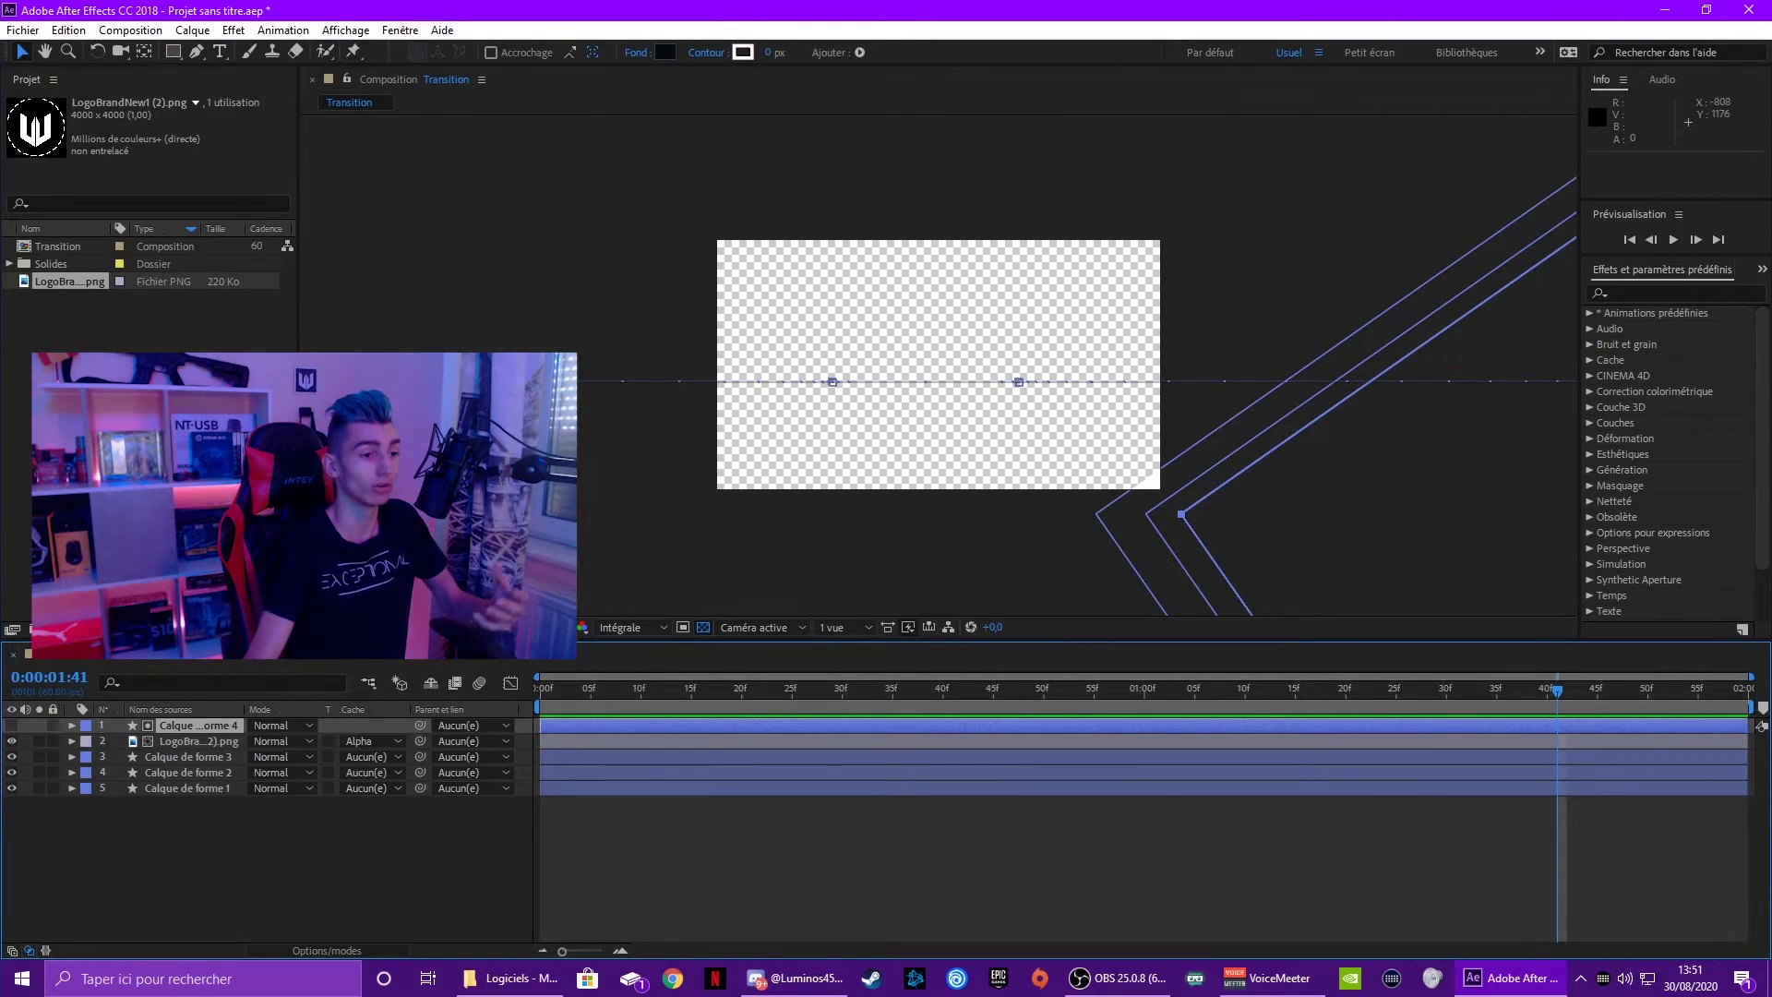
# Add the Transition composition to the Render Queue.
pyautogui.hotkey('ctrl', 'm')
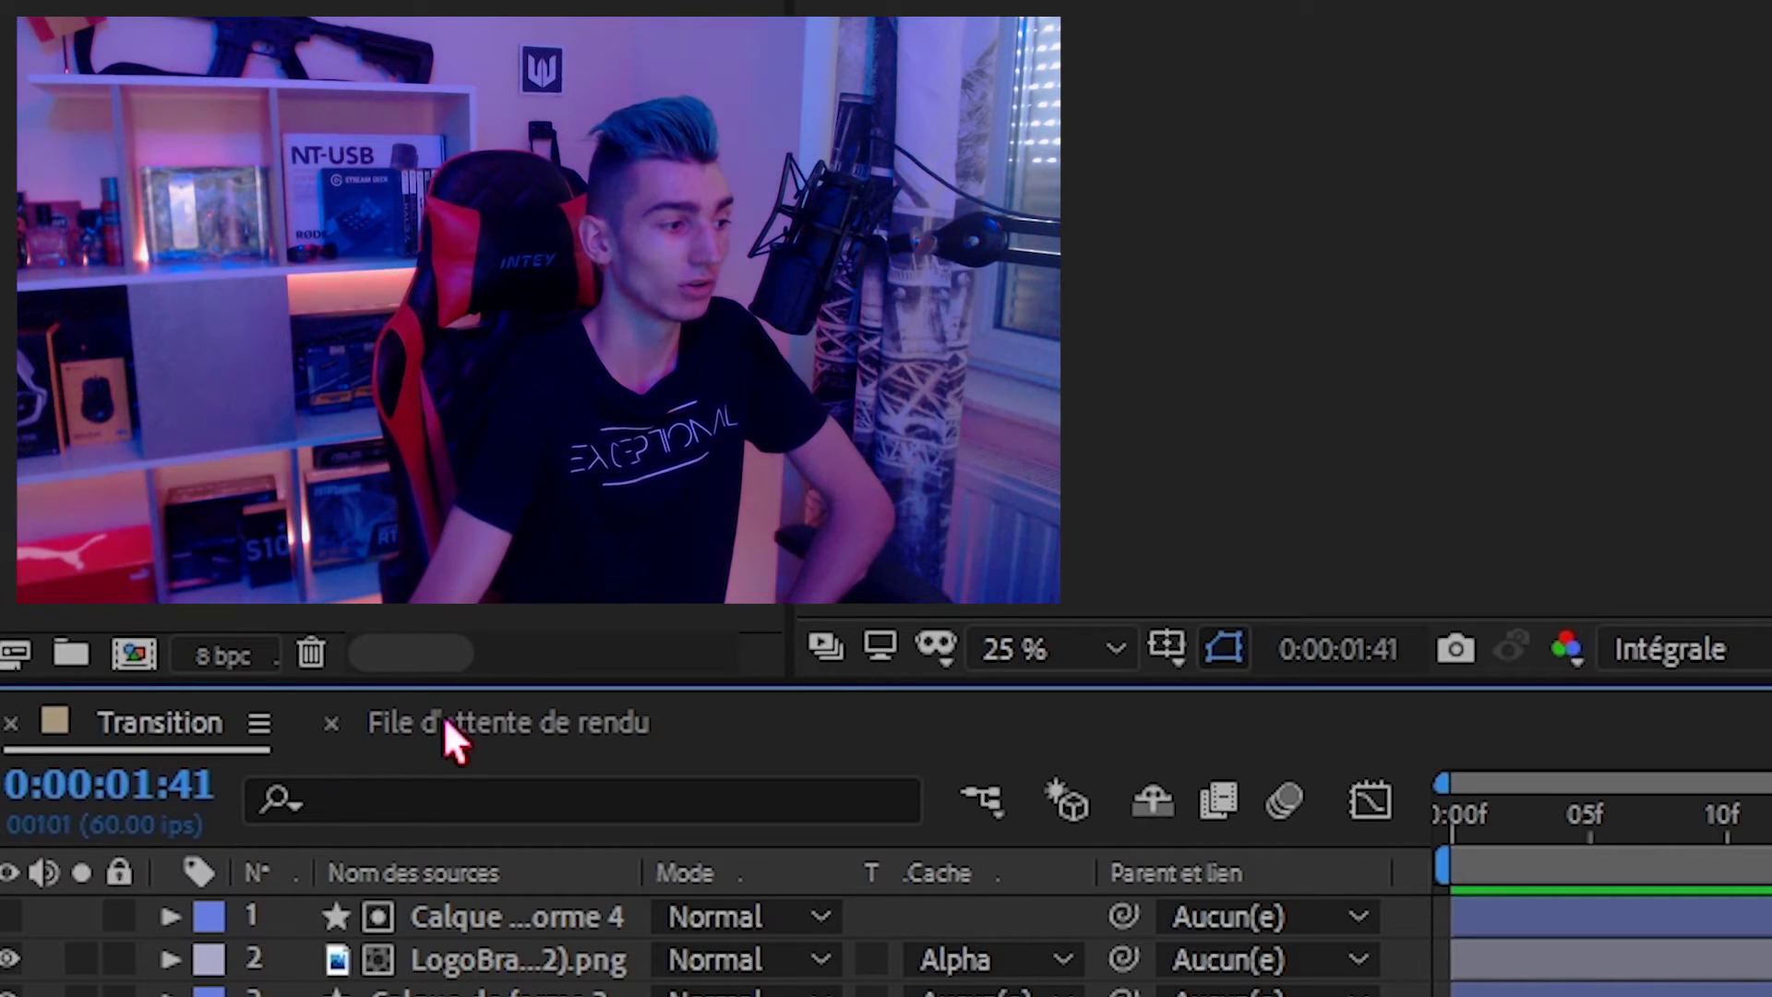
pyautogui.click(445, 722)
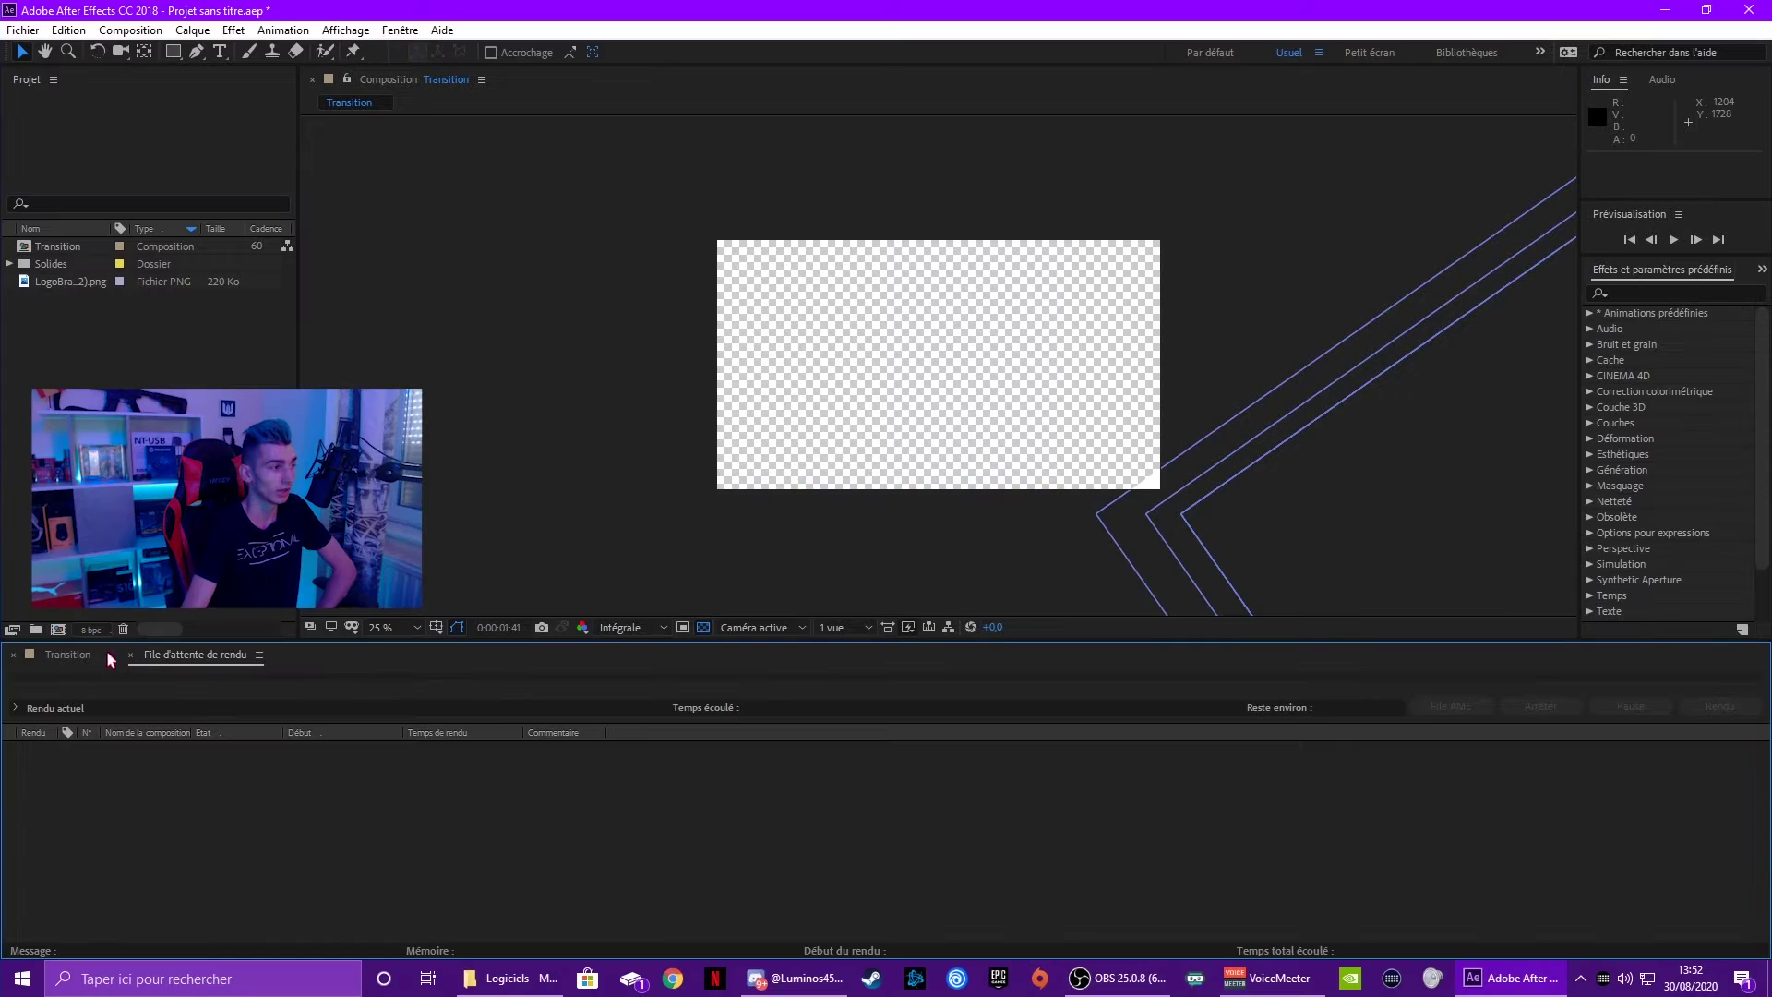
pyautogui.click(162, 248)
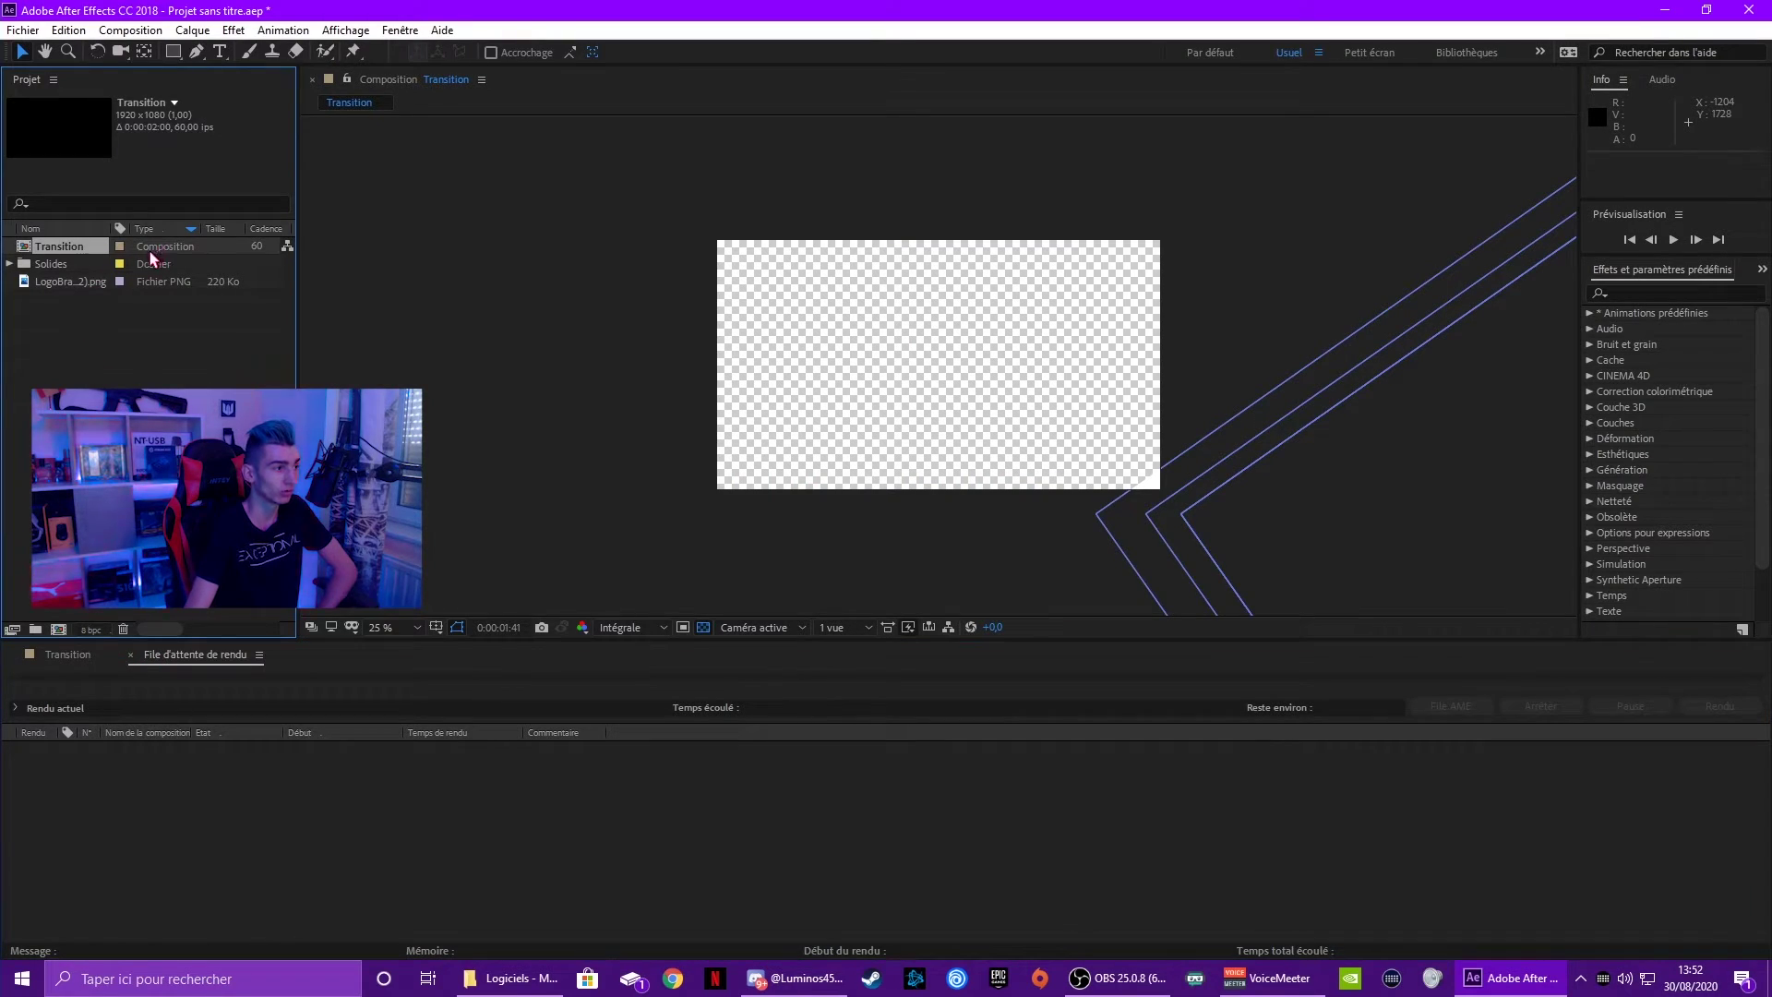
pyautogui.moveTo(201, 250); pyautogui.dragTo(197, 789)
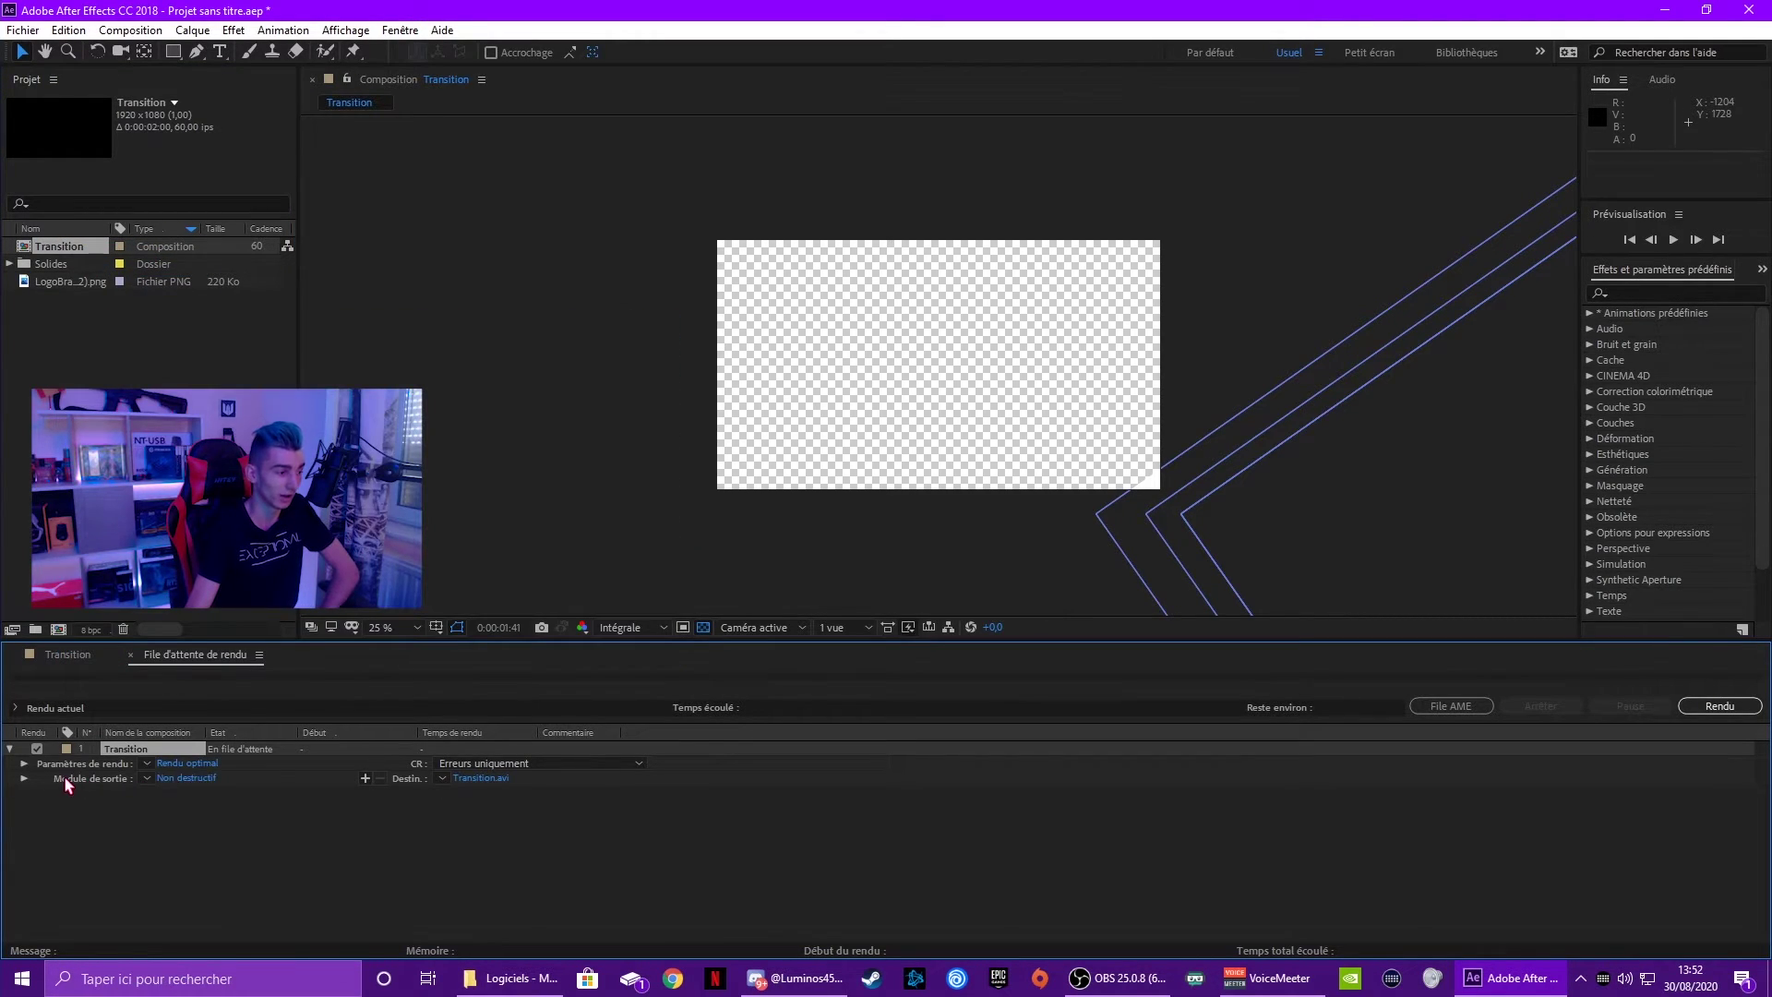
# Set the output module to QuickTime with RVB + Alpha and no audio, then render Transition.mov.
pyautogui.click(175, 780)
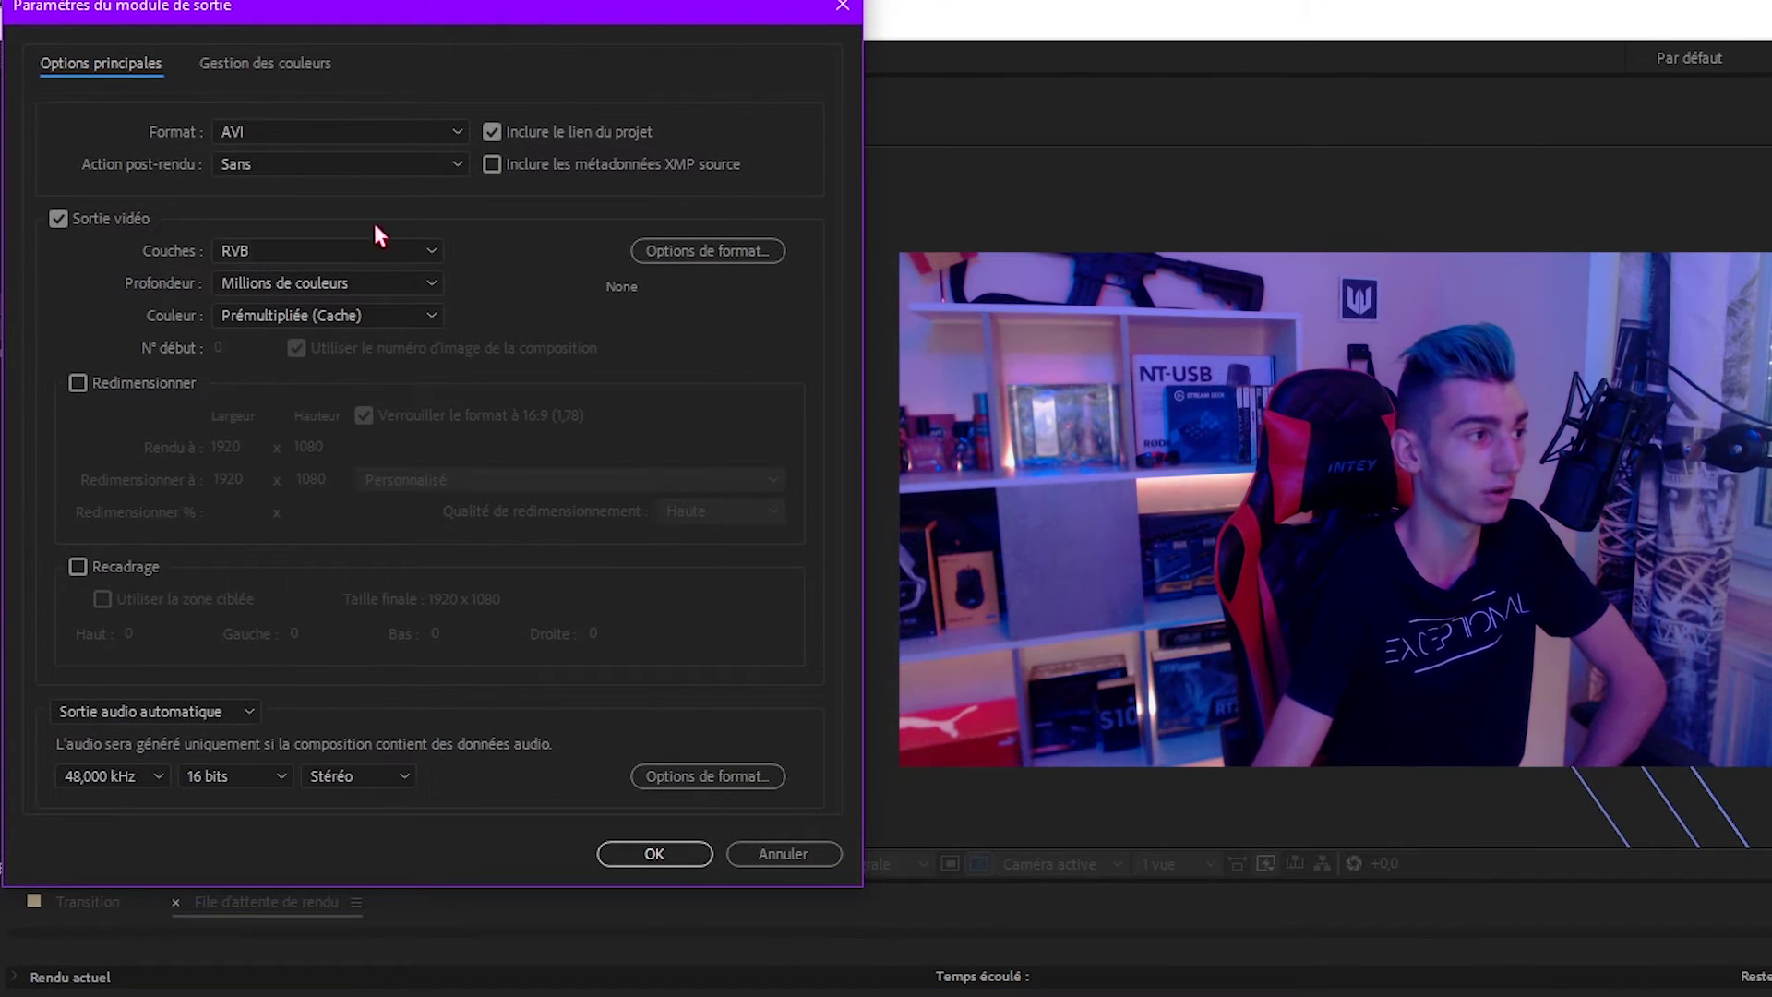
pyautogui.click(274, 130)
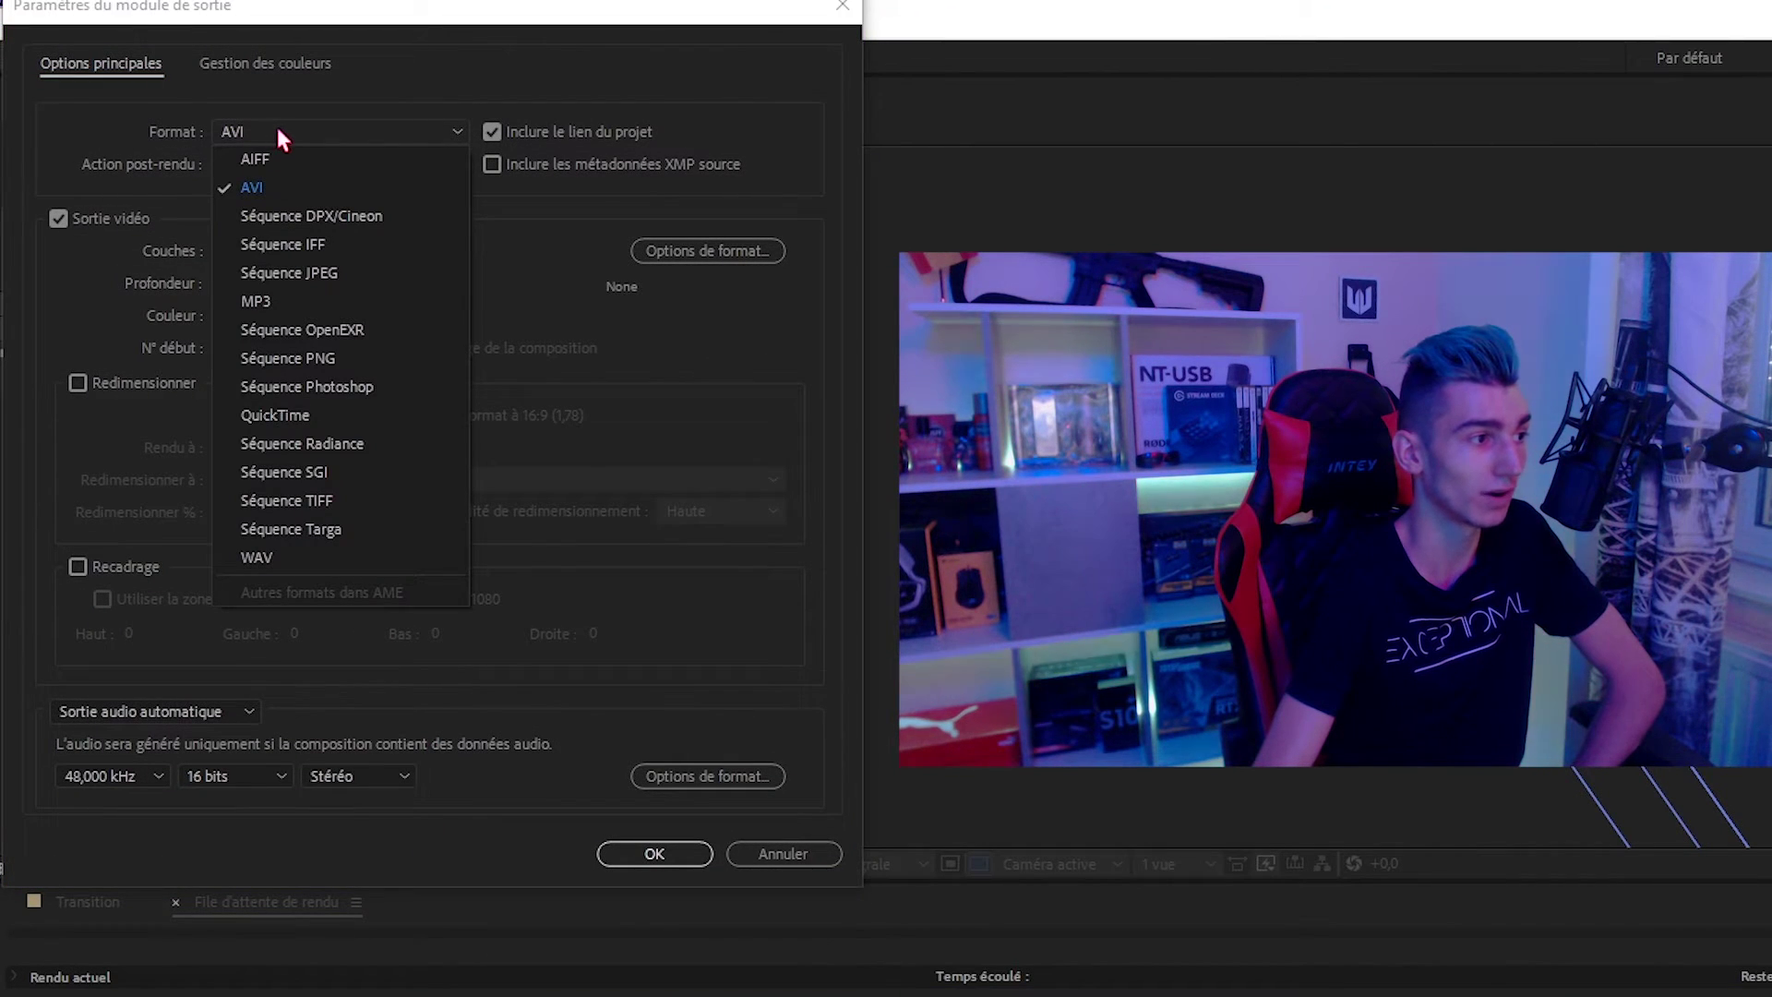
pyautogui.click(262, 420)
pyautogui.click(251, 251)
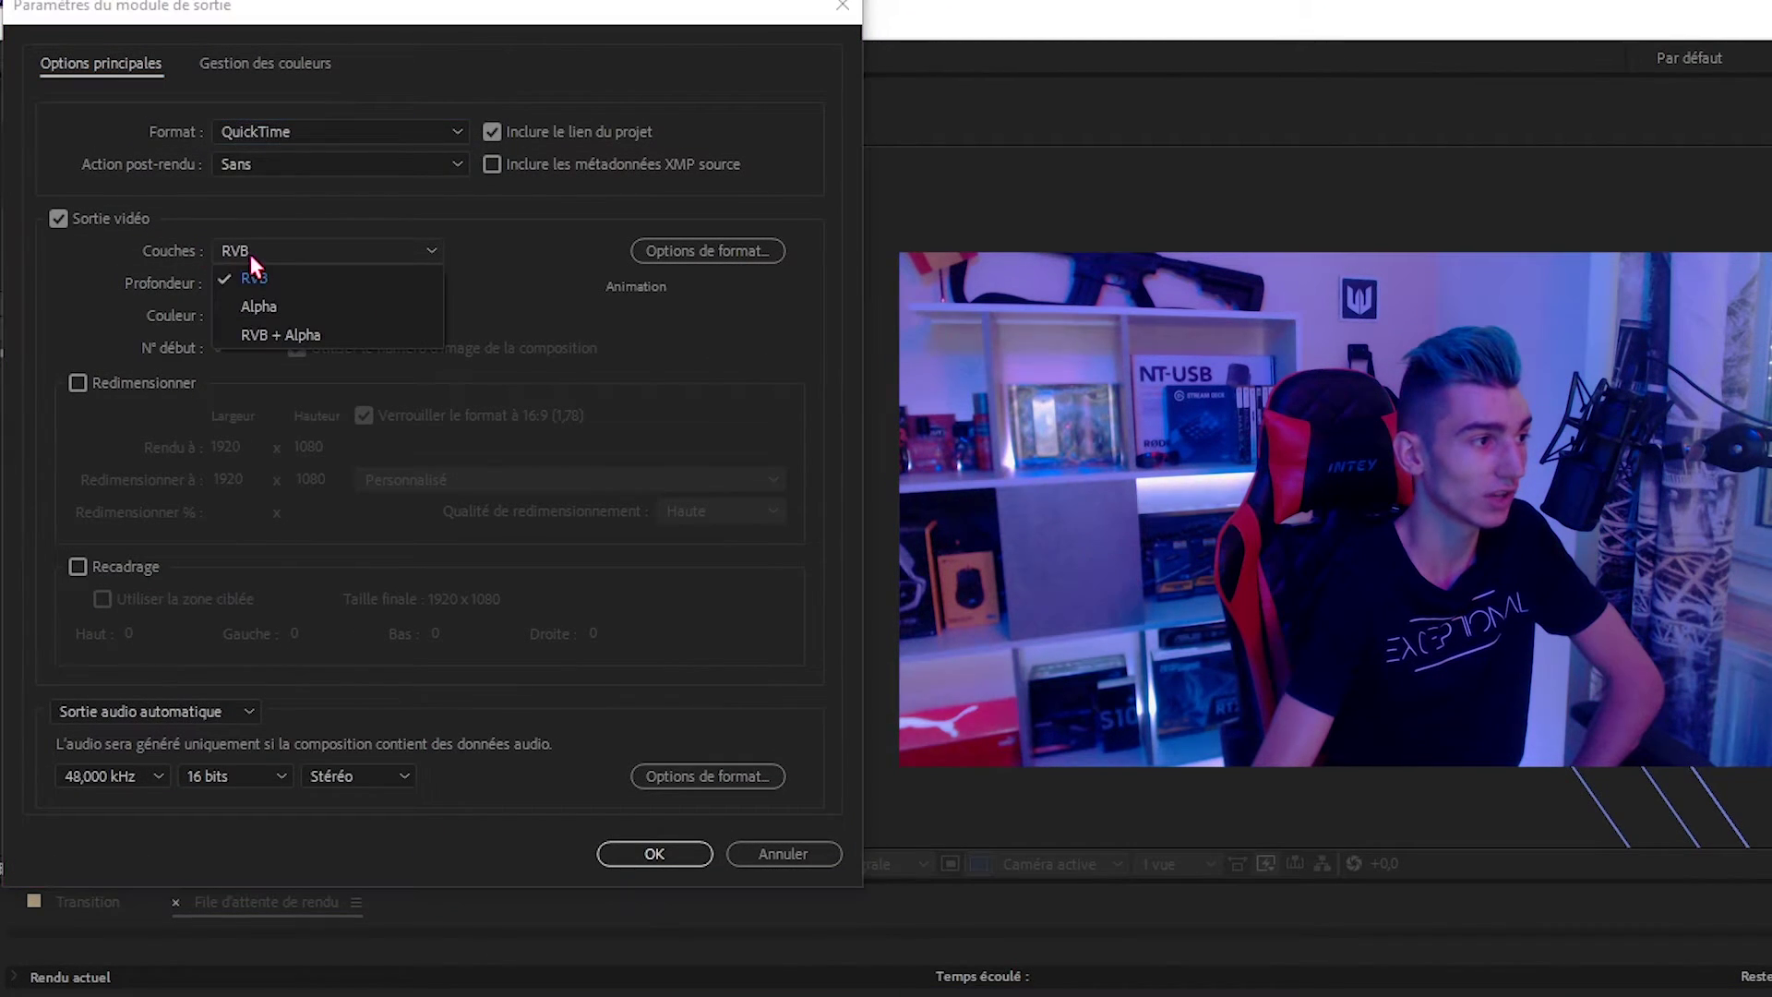
pyautogui.click(260, 336)
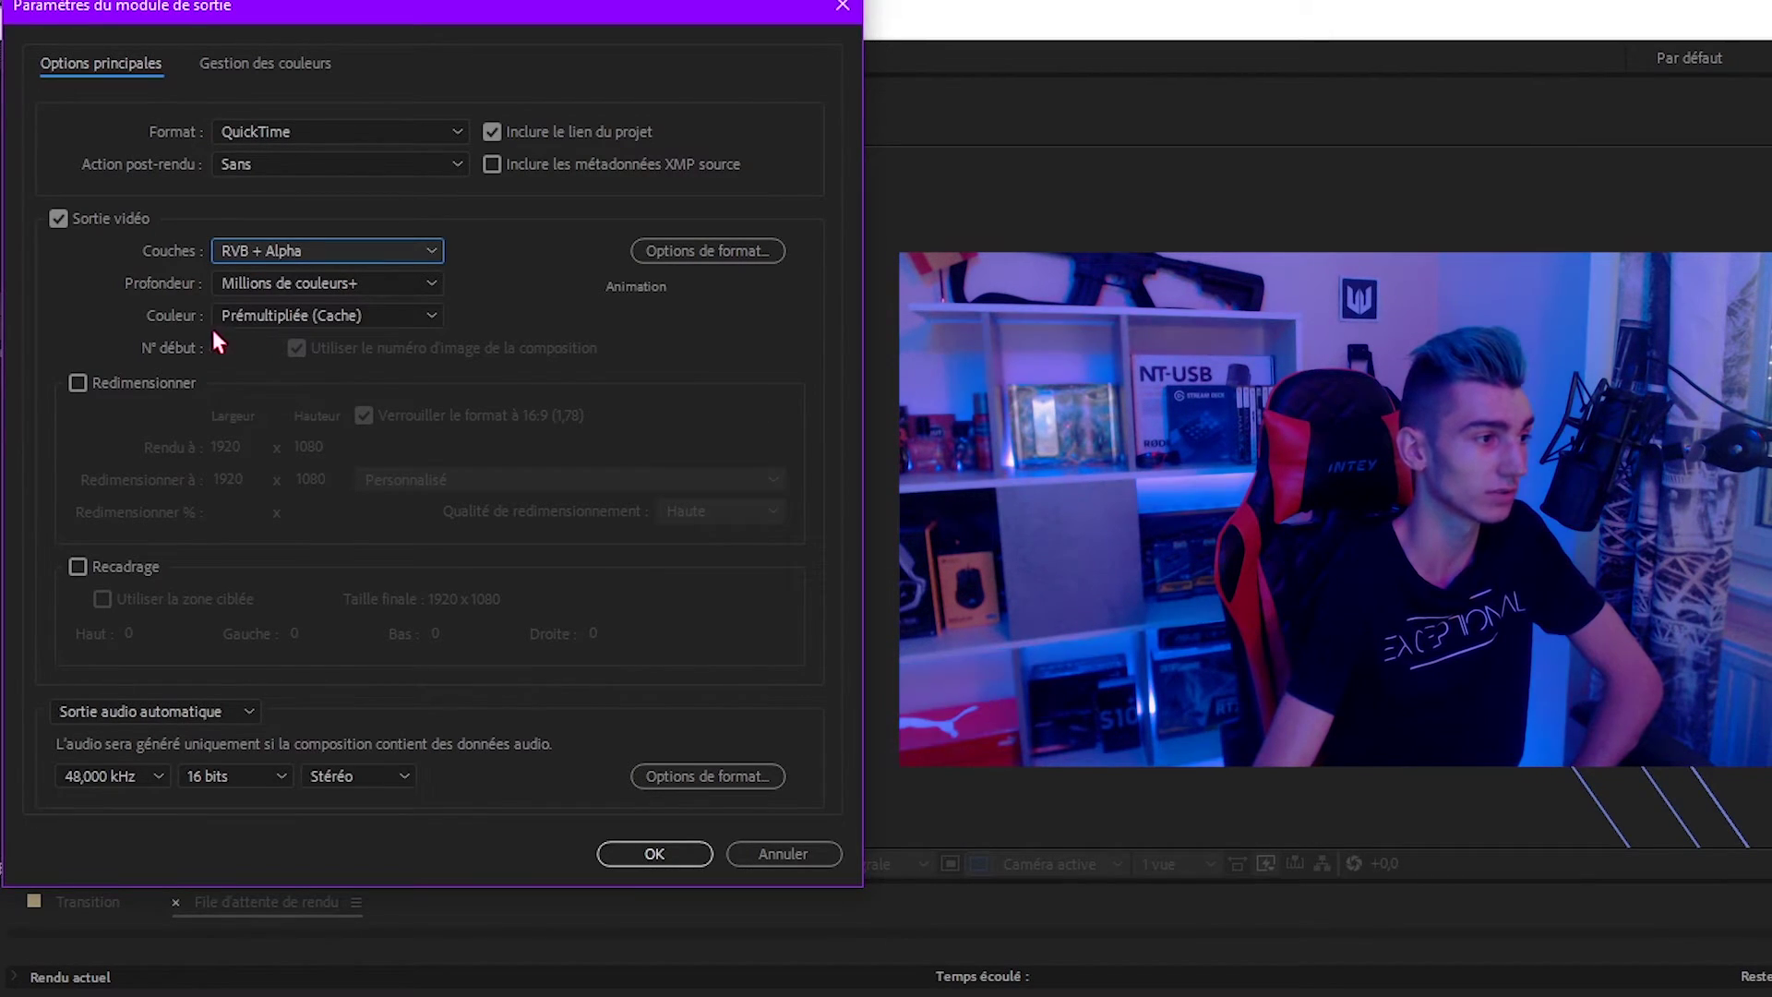
pyautogui.click(190, 713)
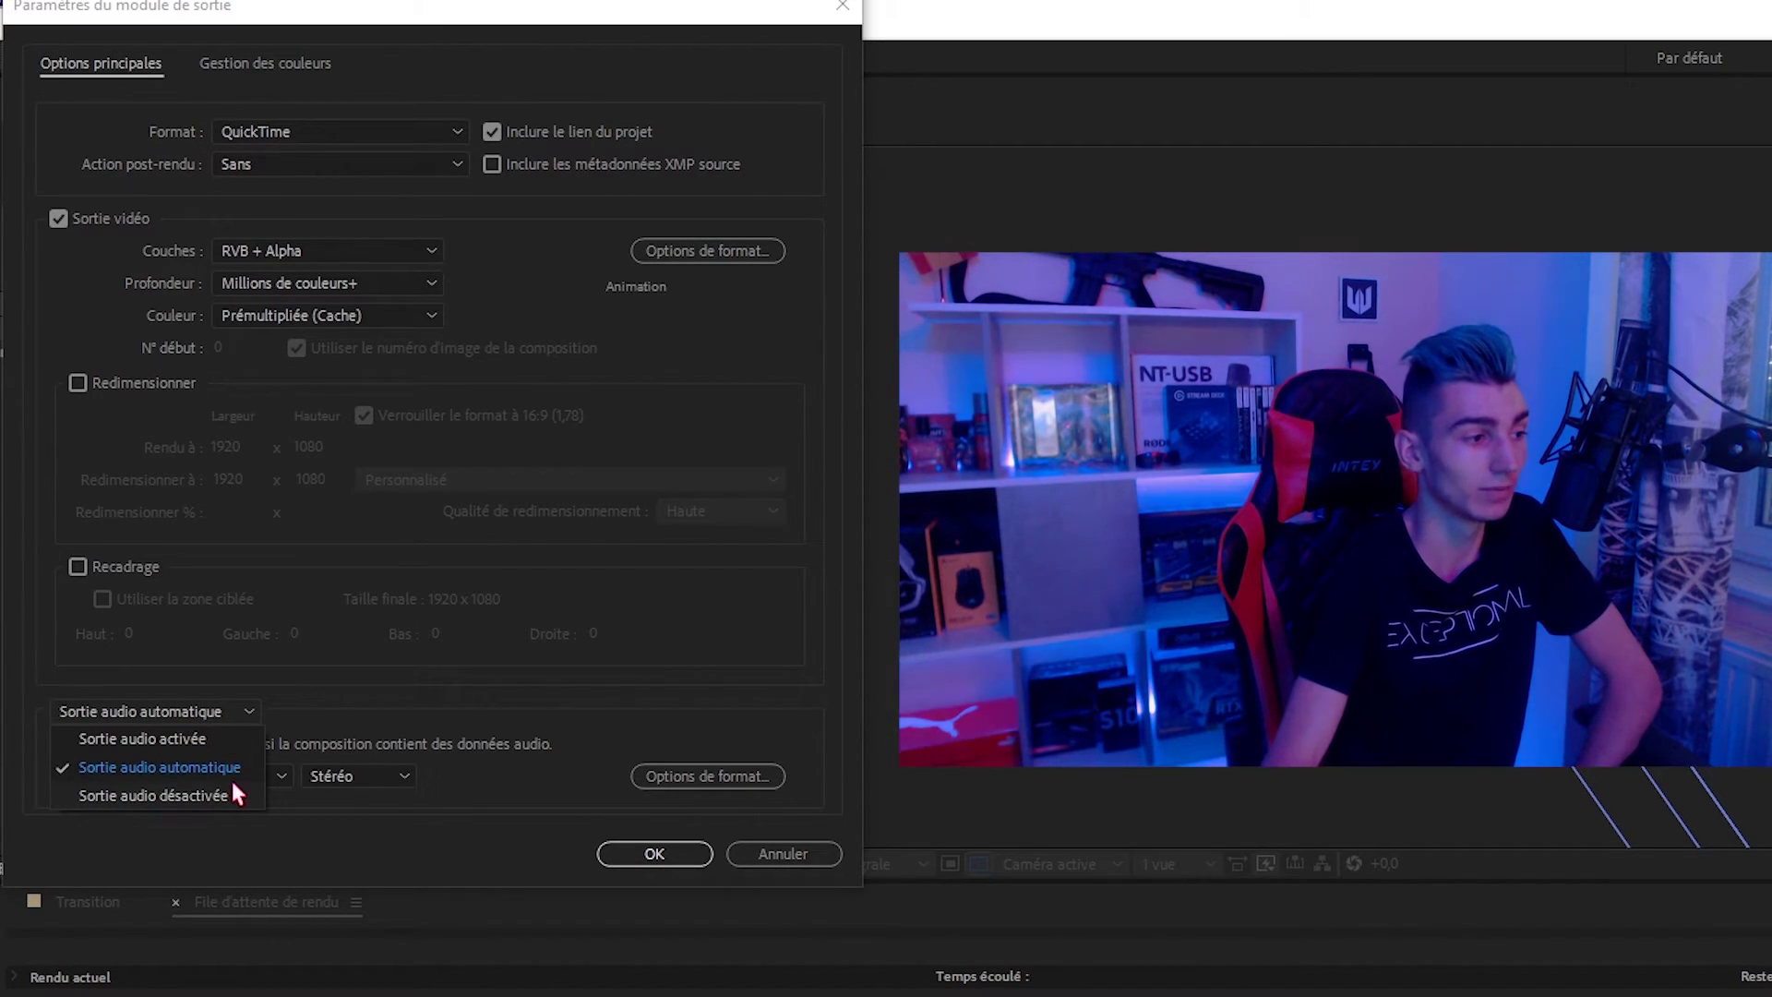
pyautogui.click(148, 794)
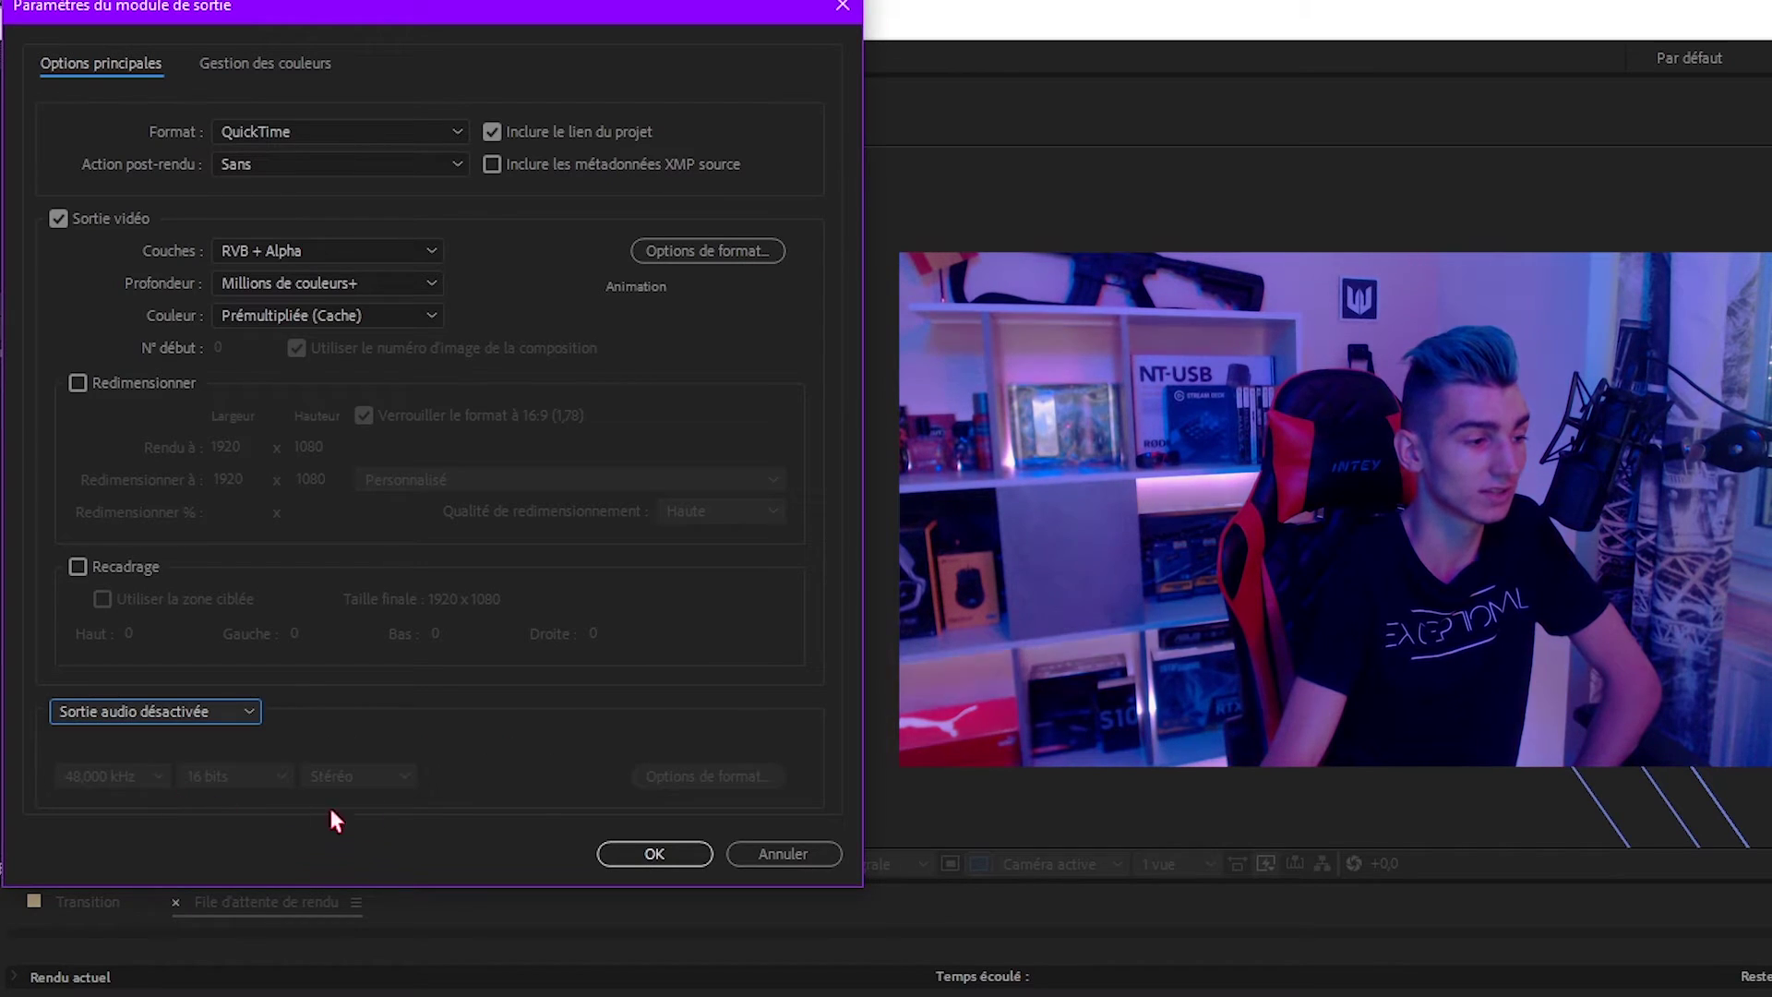
pyautogui.click(664, 851)
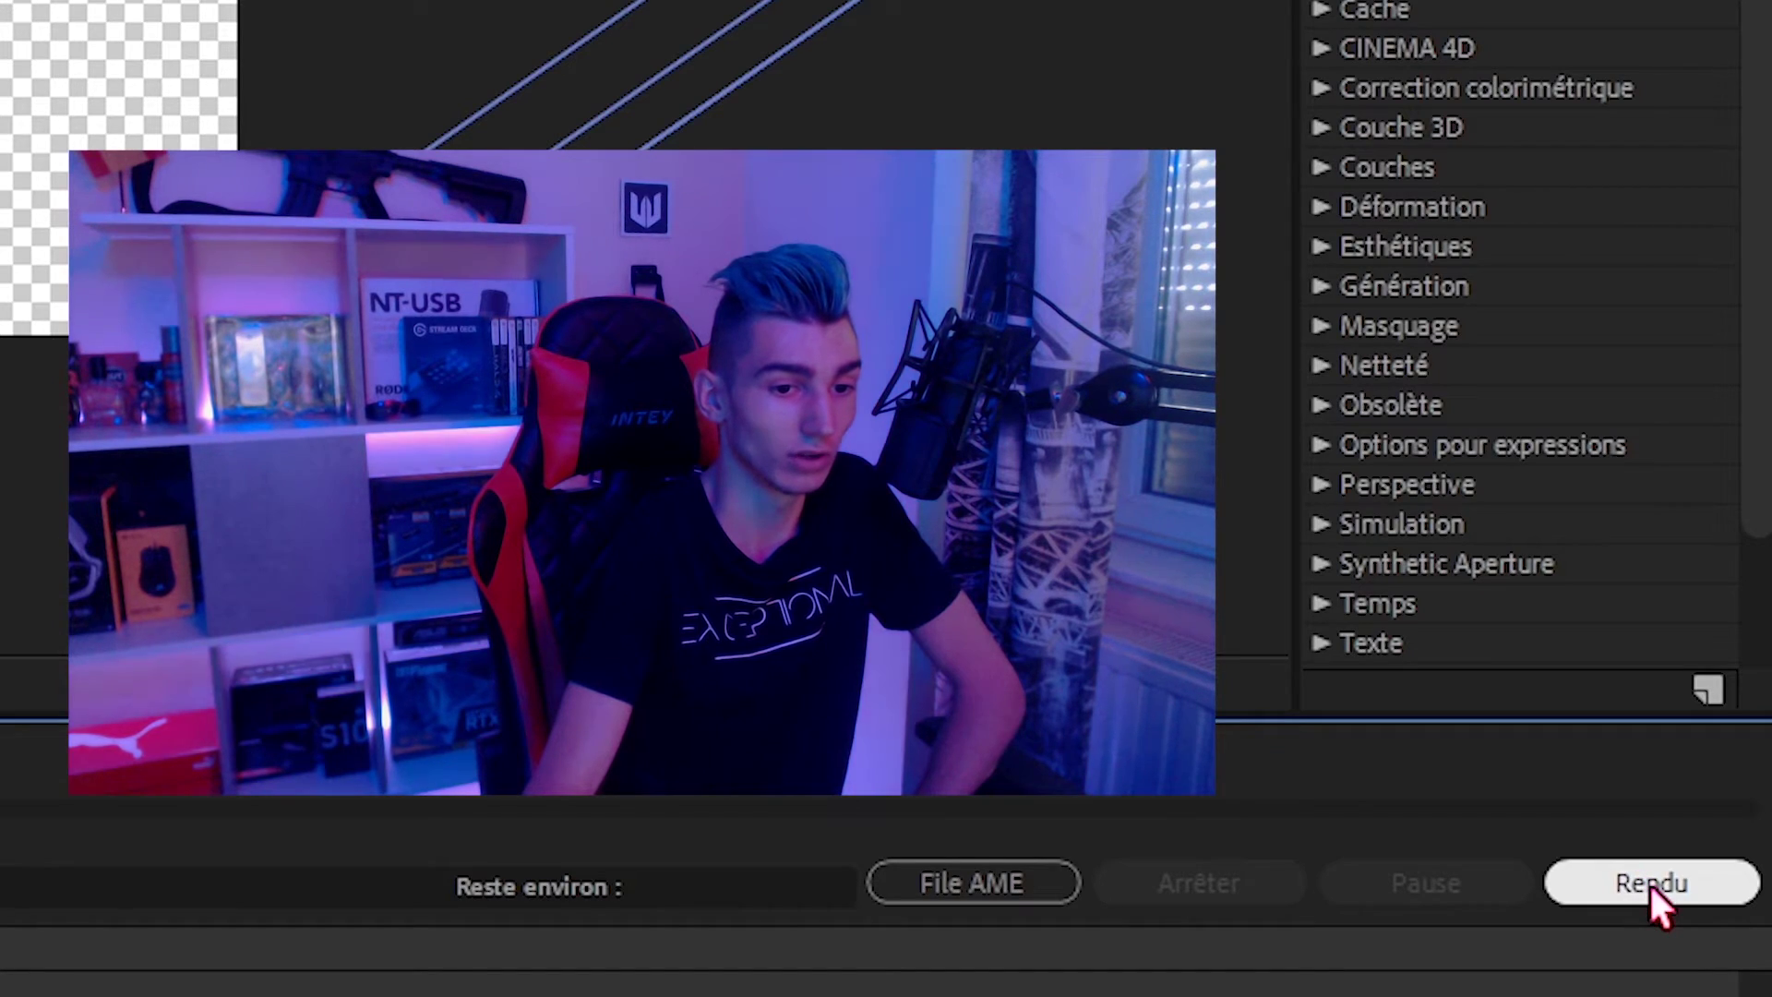
pyautogui.click(1721, 708)
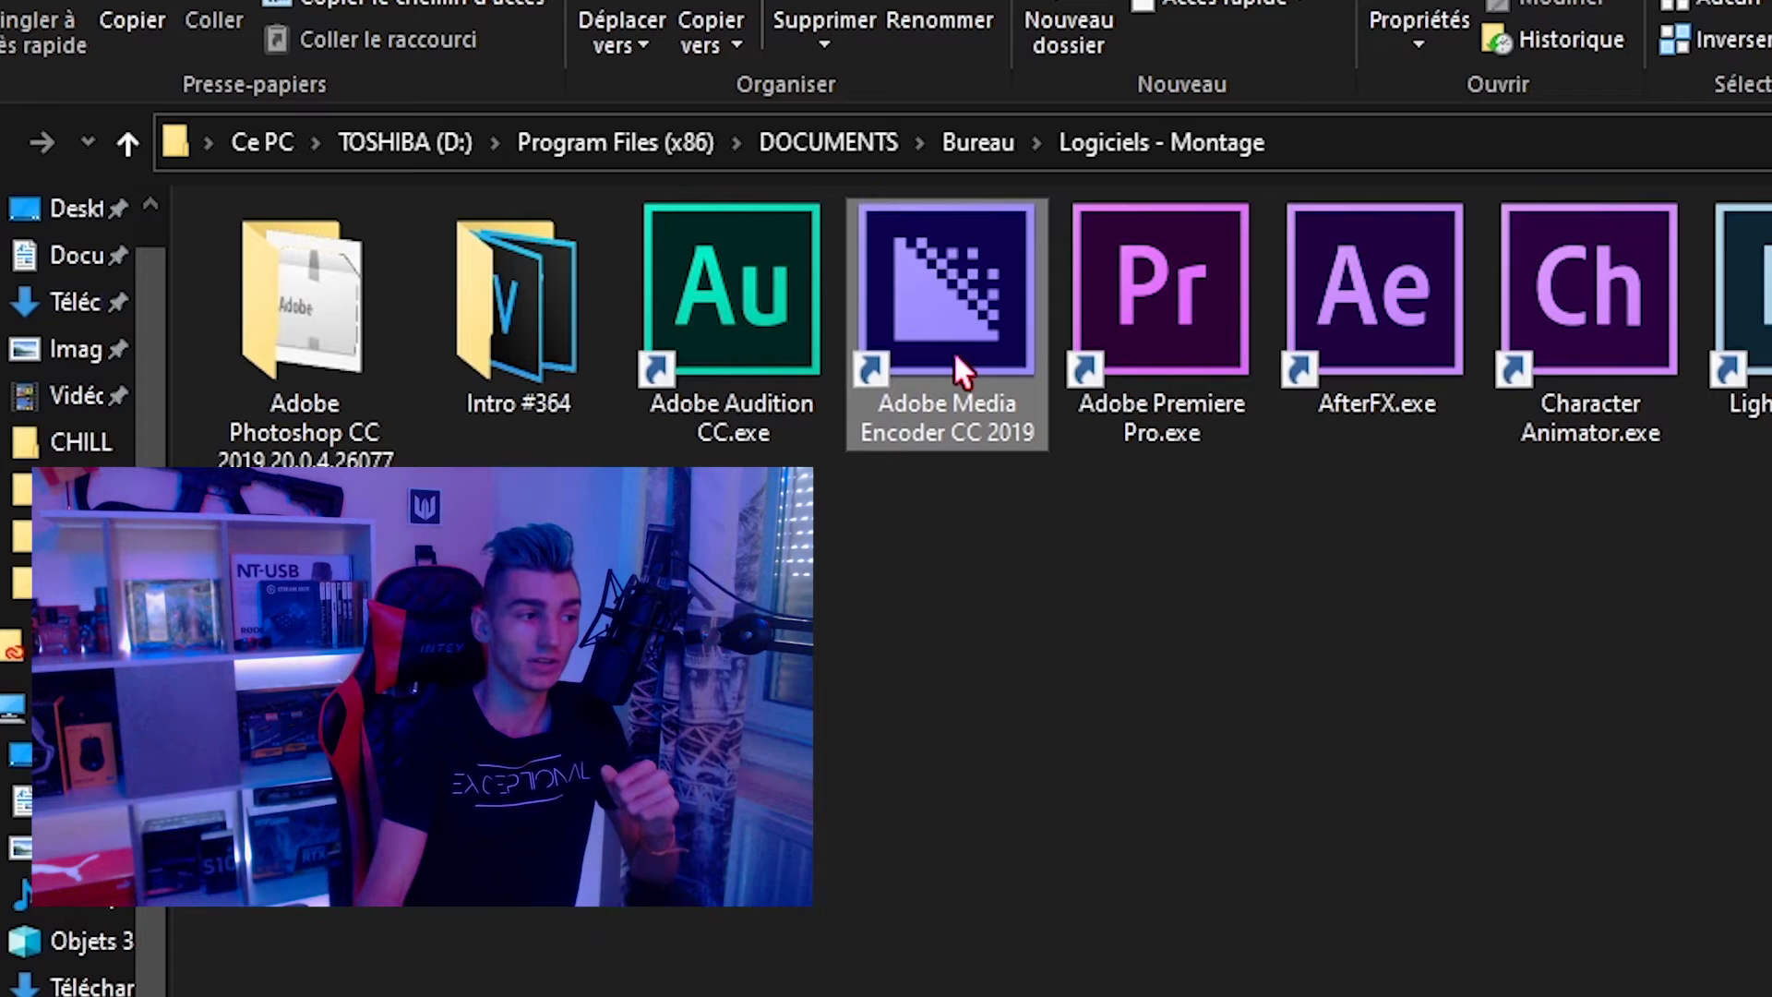
# Launch Media Encoder, queue Transition.mov, and open its H.264 export settings.
pyautogui.doubleClick(954, 356)
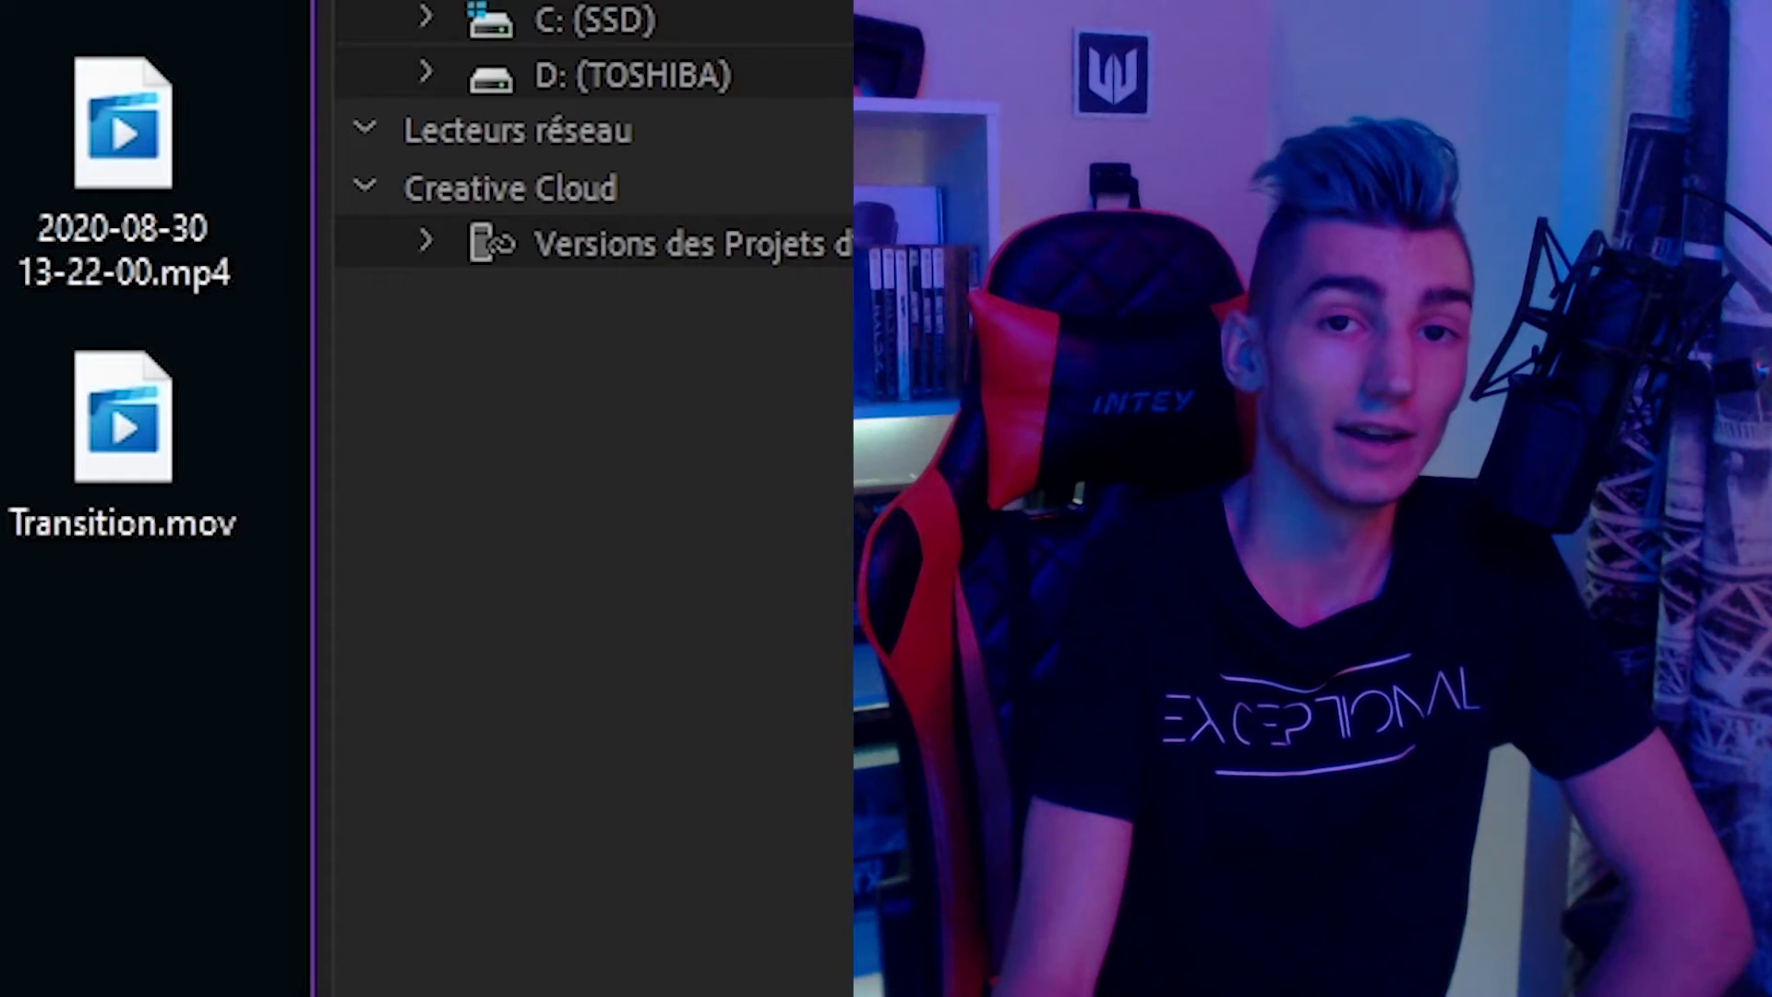
pyautogui.moveTo(131, 483)
pyautogui.mouseDown()
pyautogui.moveTo(125, 581)
pyautogui.moveTo(8, 625)
pyautogui.mouseUp()
pyautogui.moveTo(111, 443); pyautogui.dragTo(179, 475)
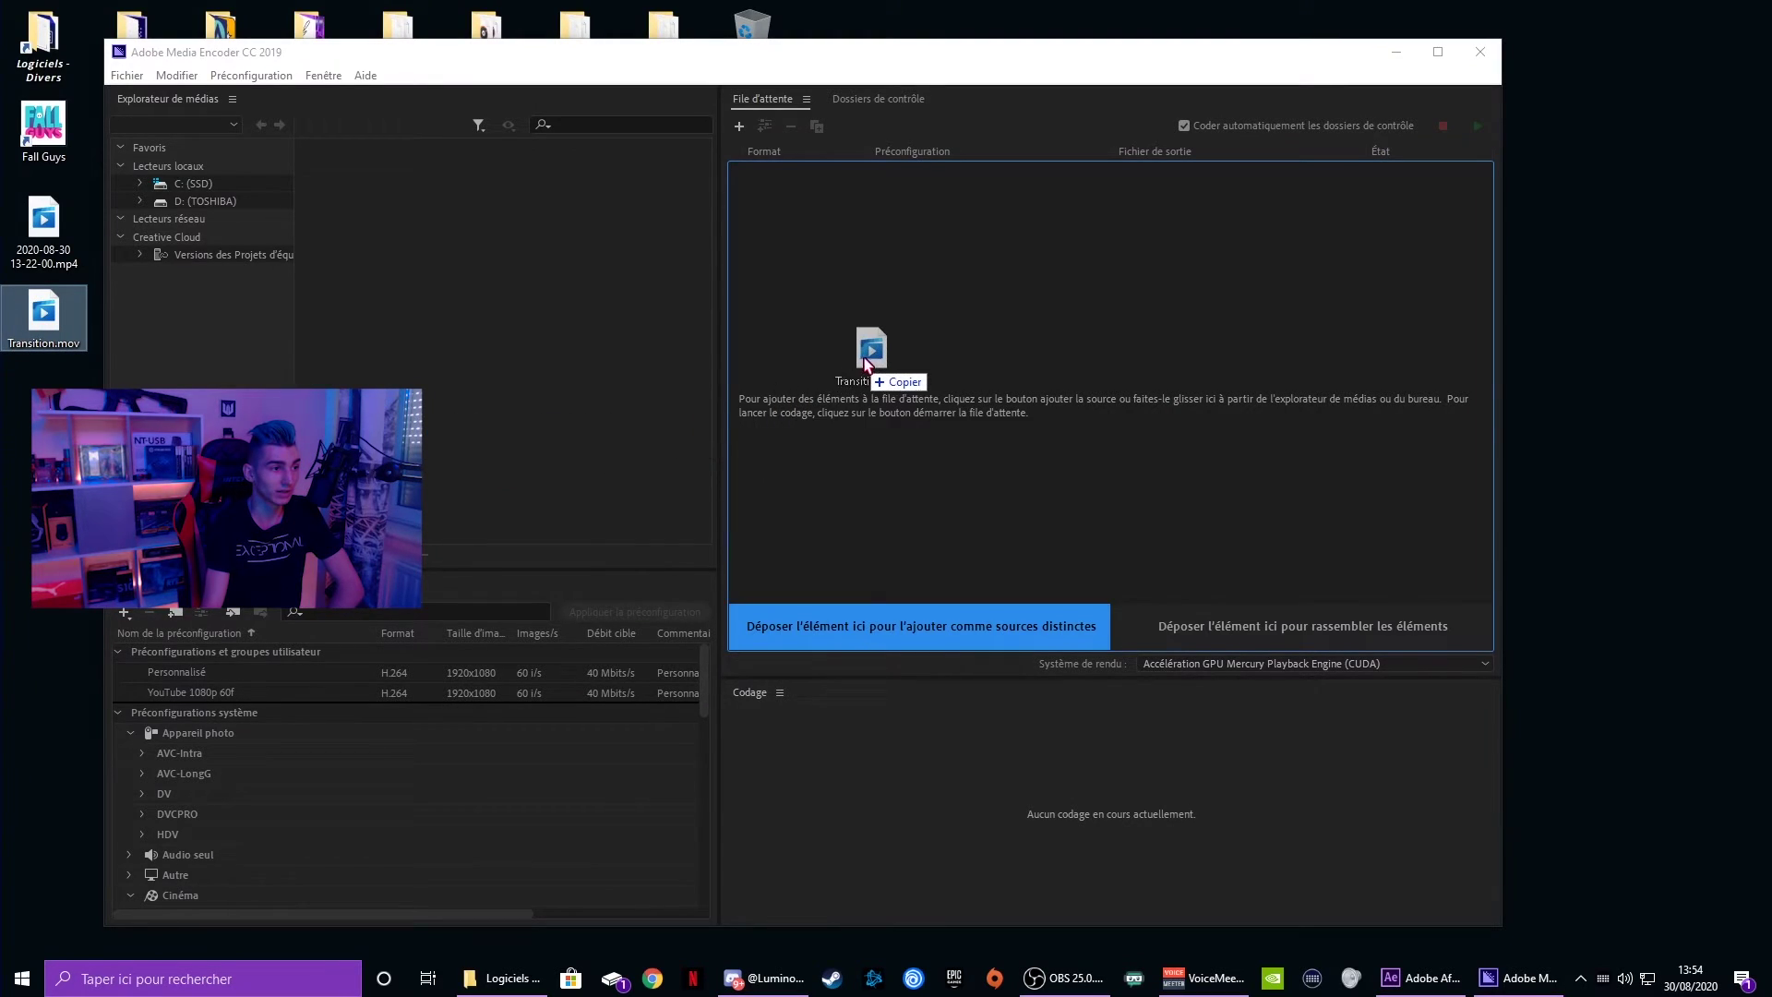
pyautogui.moveTo(573, 454); pyautogui.dragTo(863, 350)
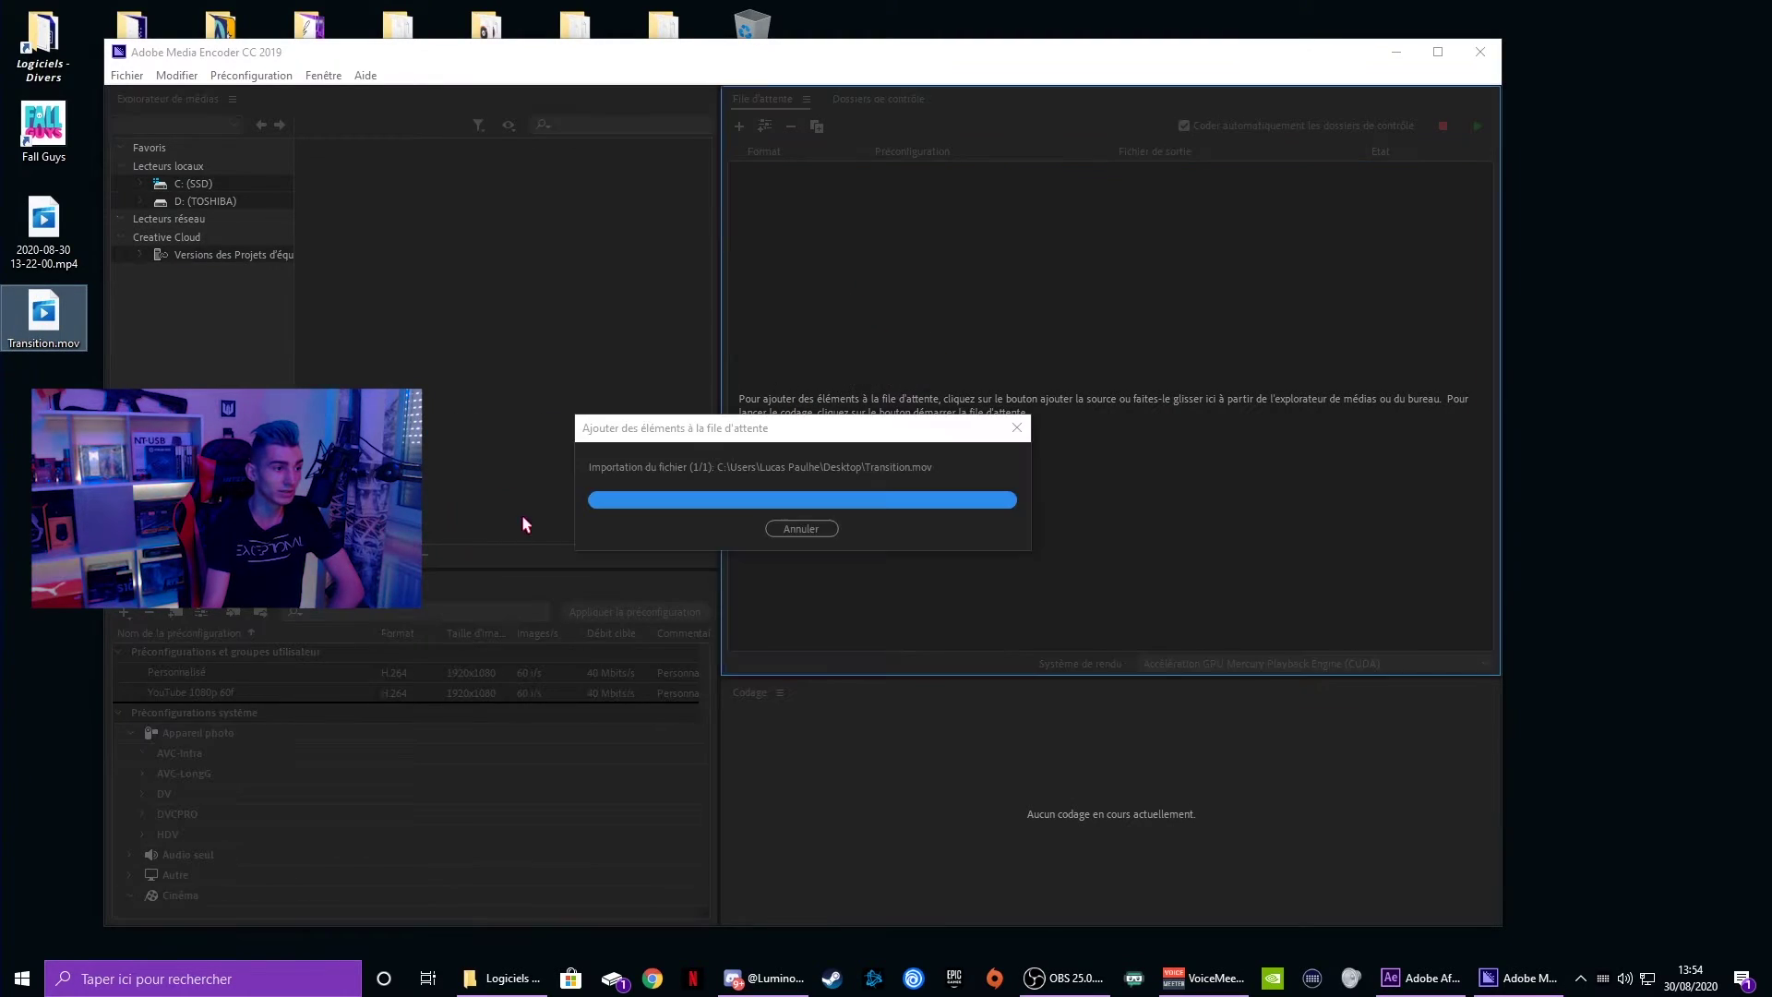
pyautogui.click(786, 192)
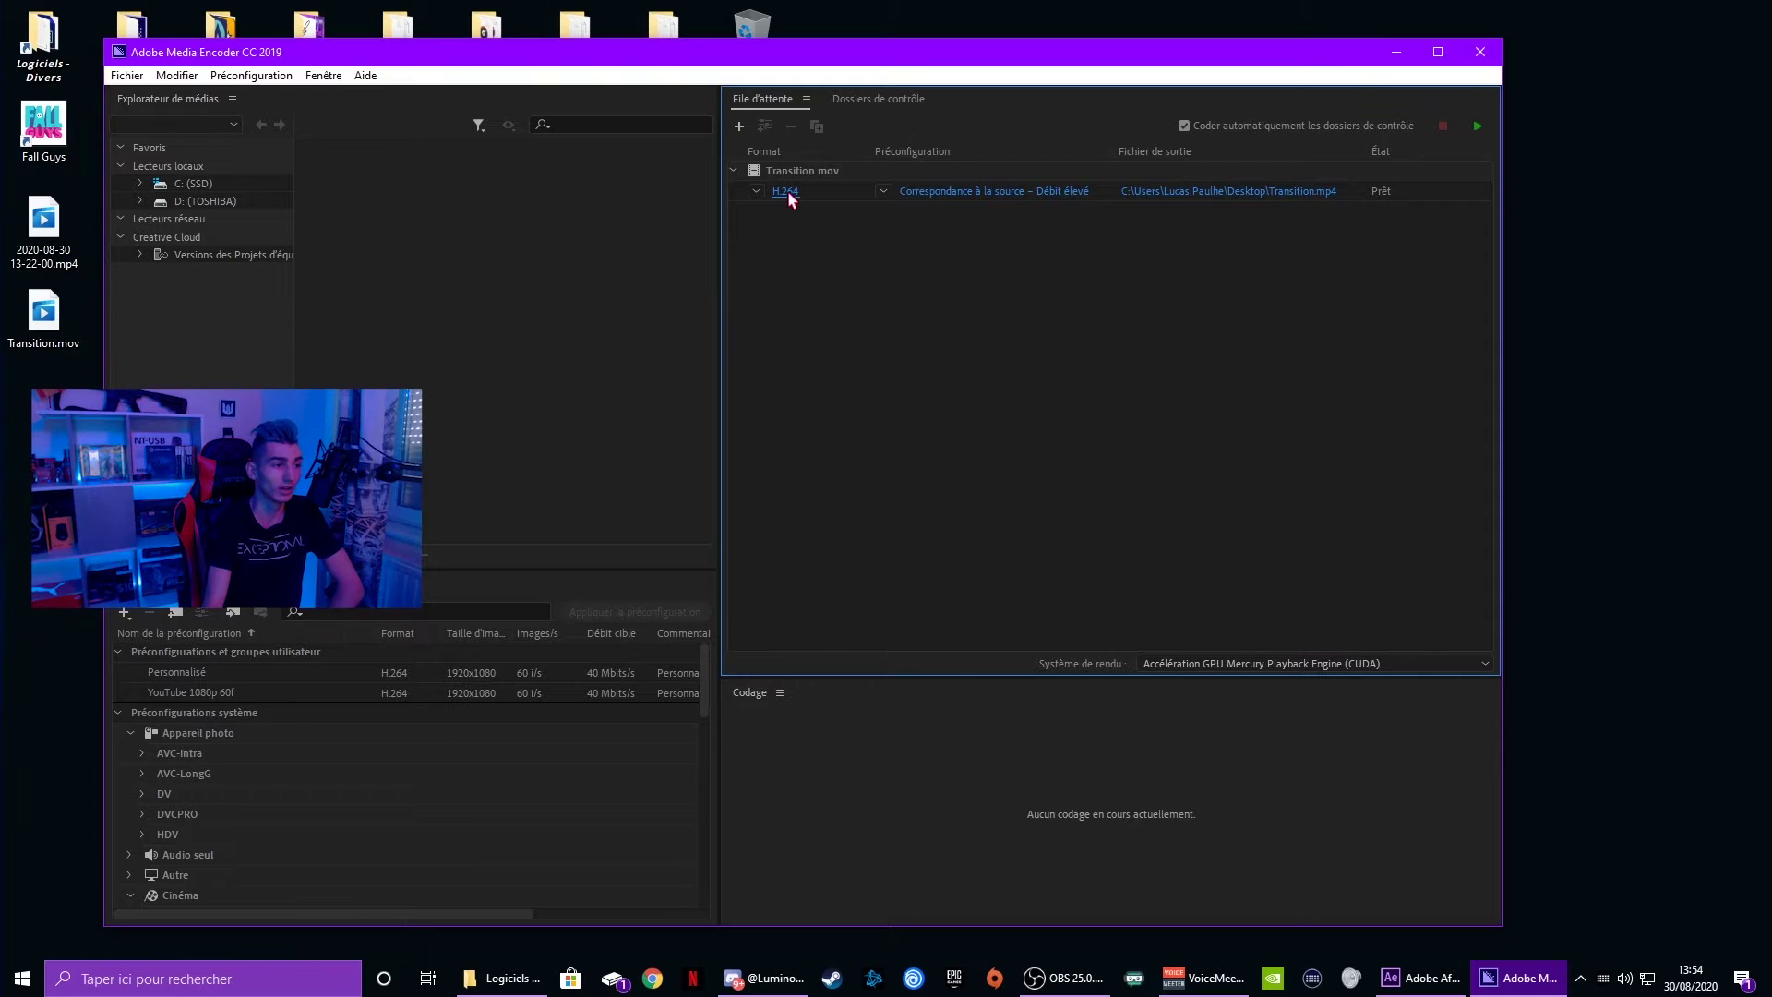
pyautogui.click(788, 190)
pyautogui.moveTo(998, 96); pyautogui.dragTo(691, 103)
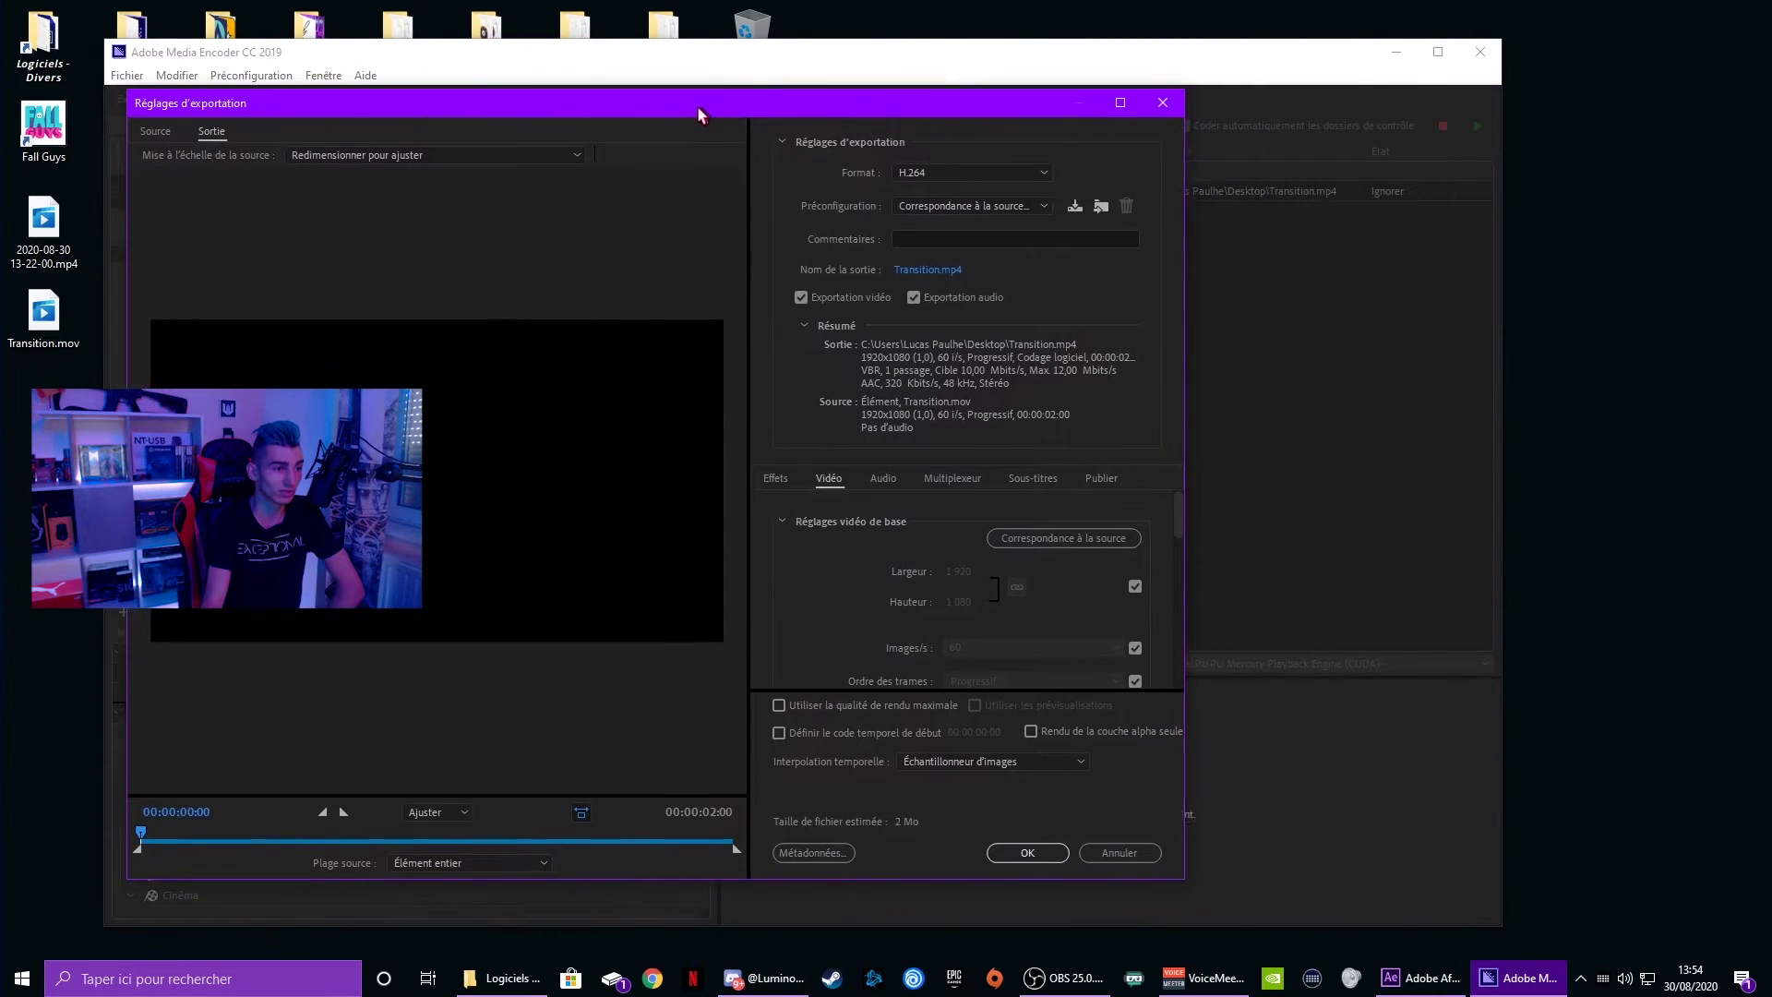
# Export Transition.mov as WebM with Include Alpha Channel checked and start the queue.
pyautogui.click(944, 166)
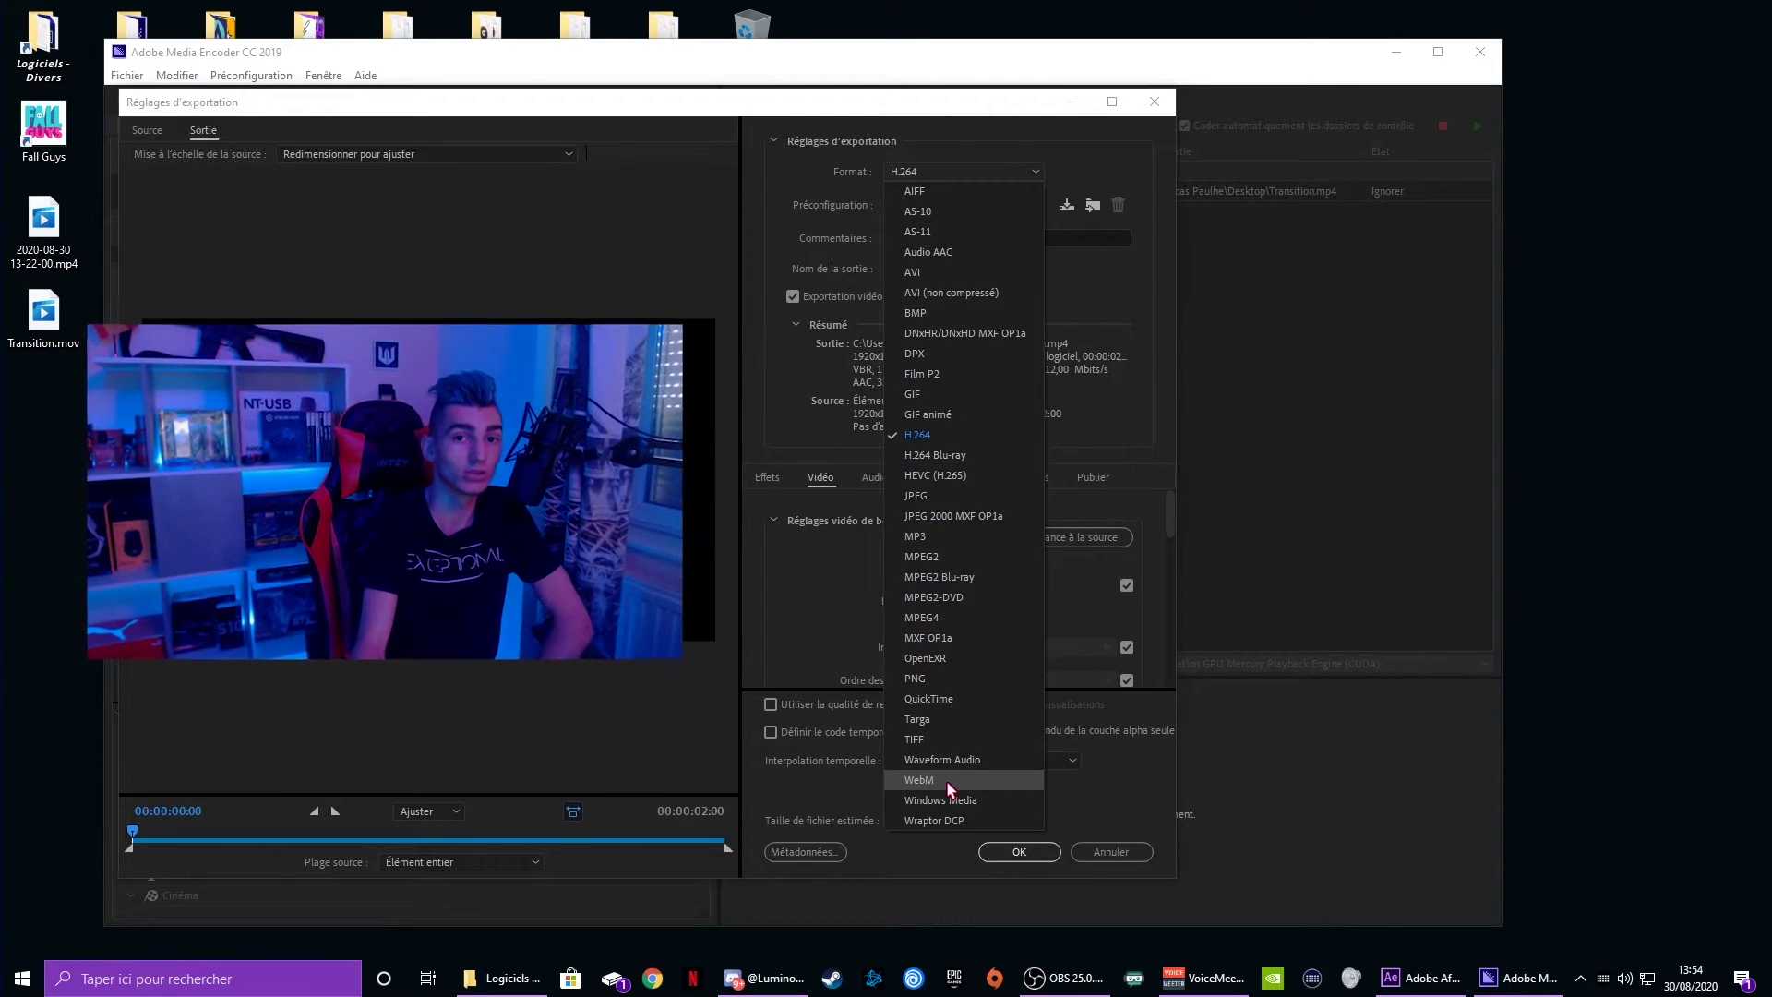
pyautogui.click(945, 779)
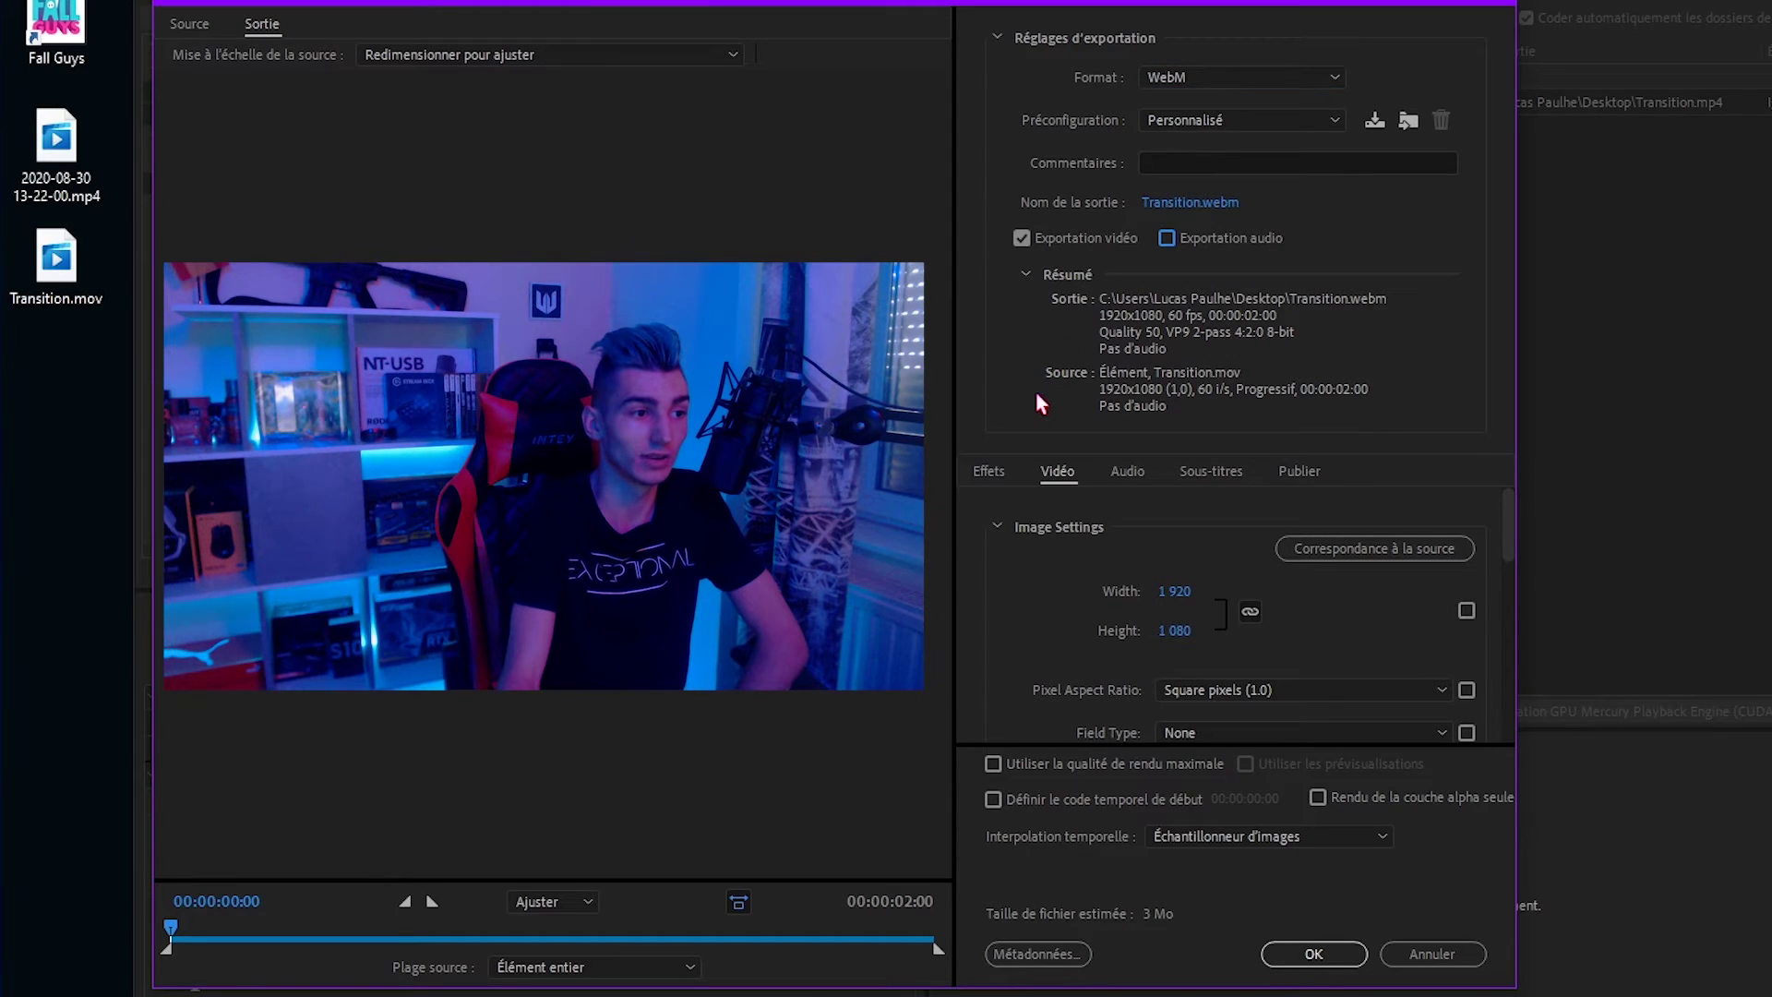
pyautogui.scroll(-5, 1080, 659)
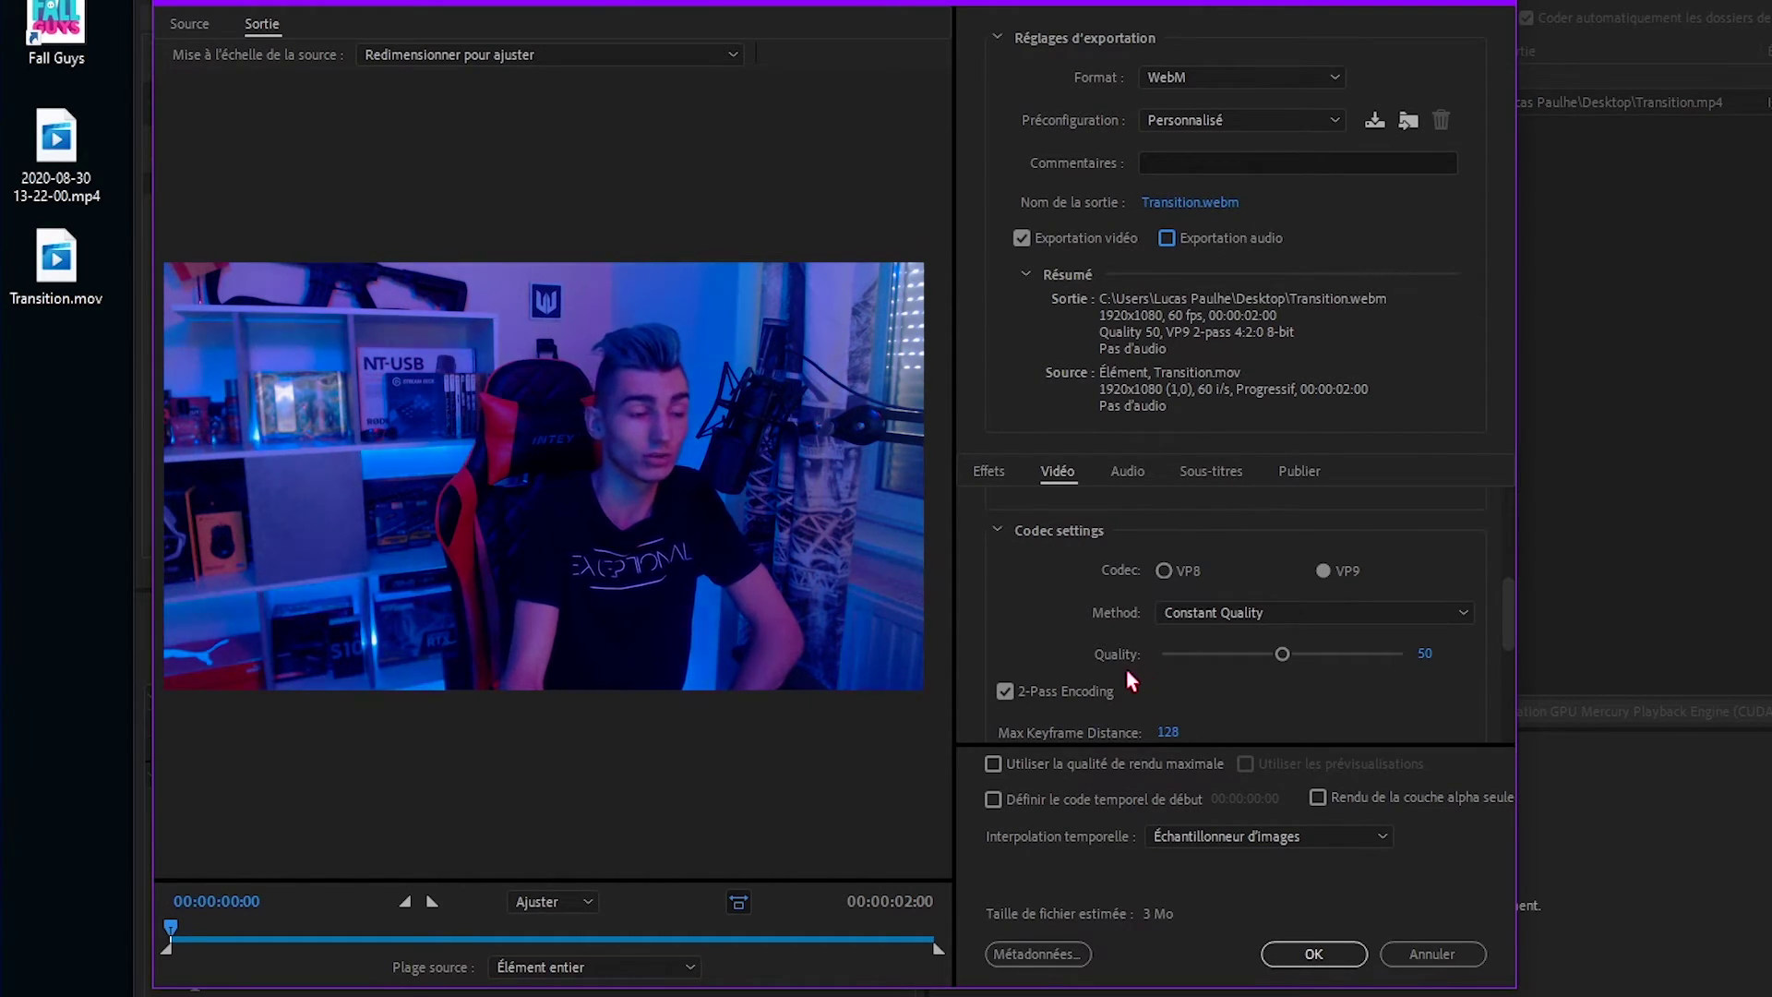
pyautogui.scroll(-1, 810, 620)
pyautogui.scroll(-2, 807, 622)
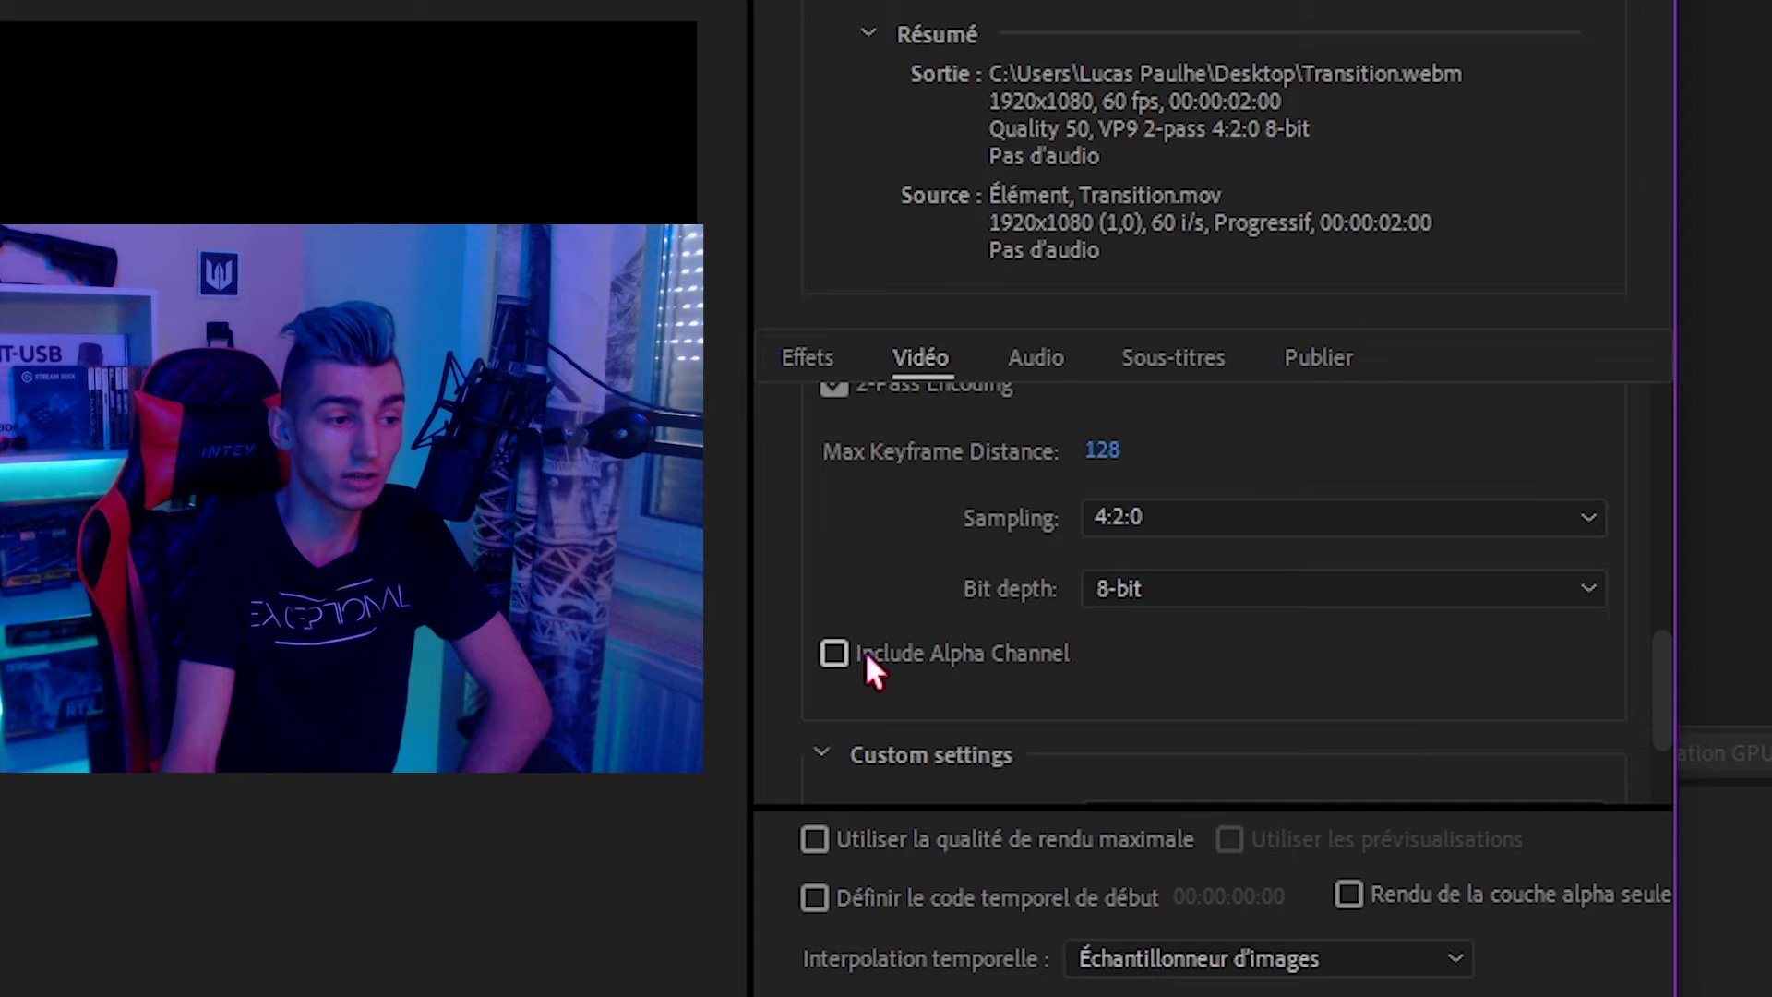
pyautogui.click(836, 654)
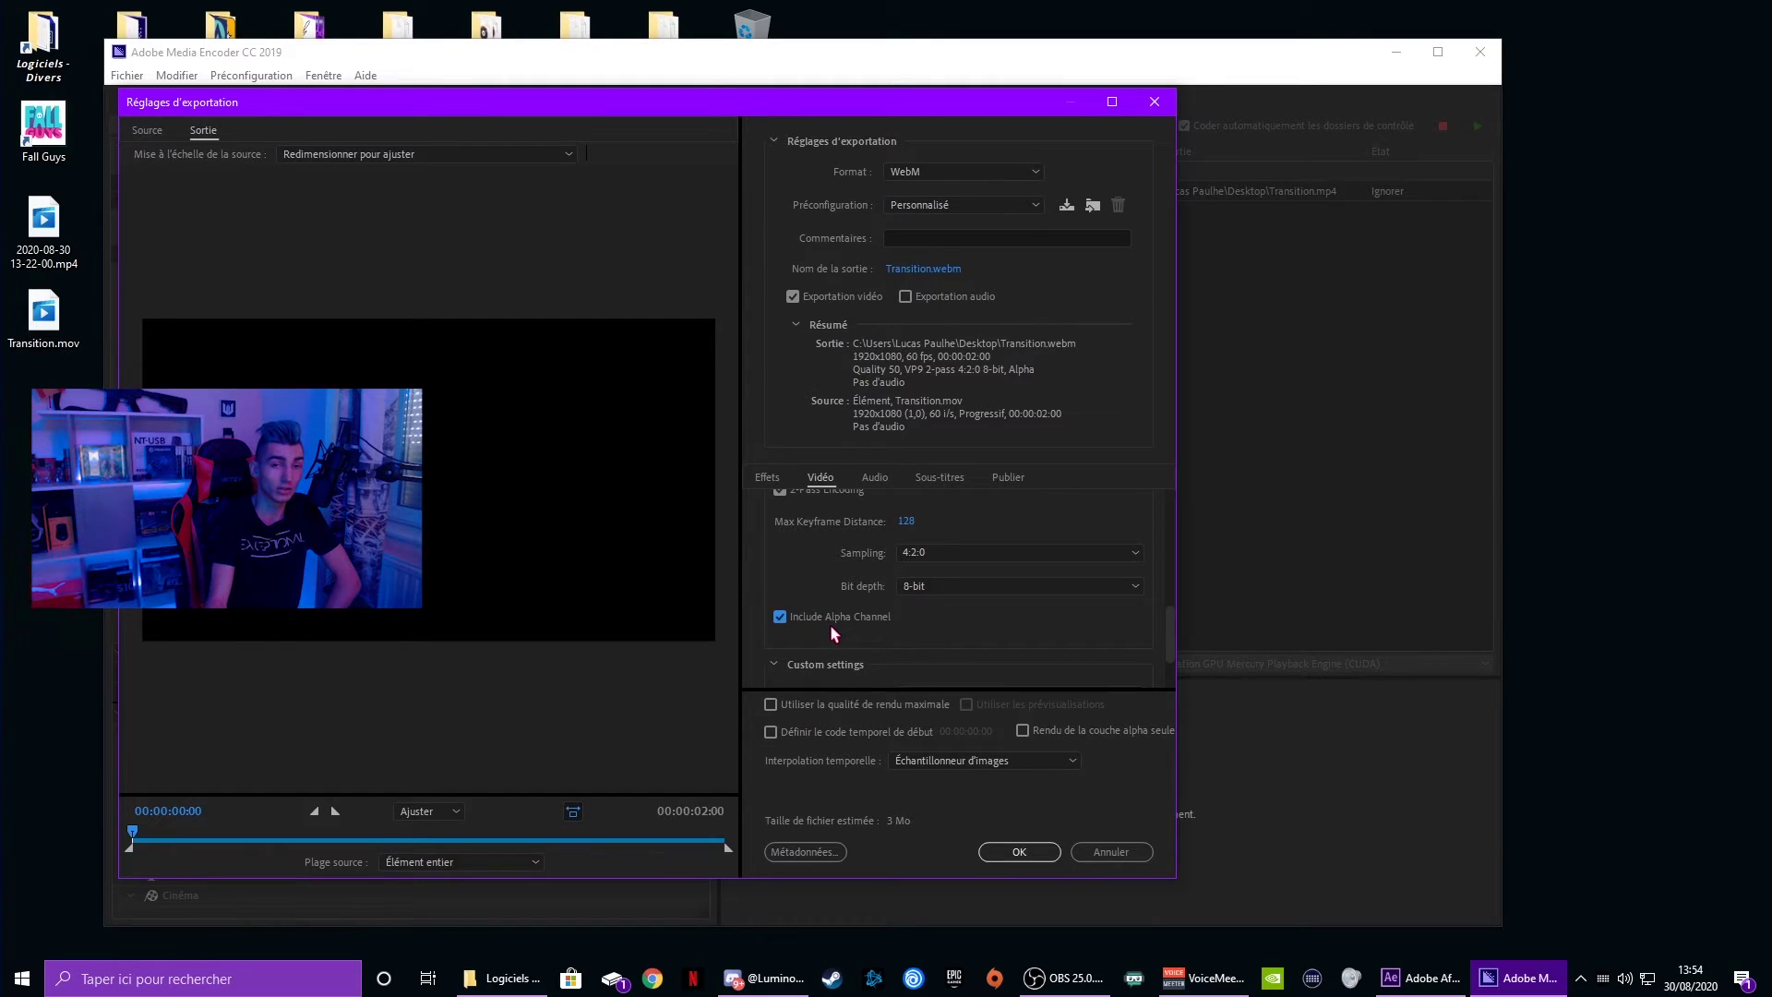
pyautogui.scroll(-1, 838, 624)
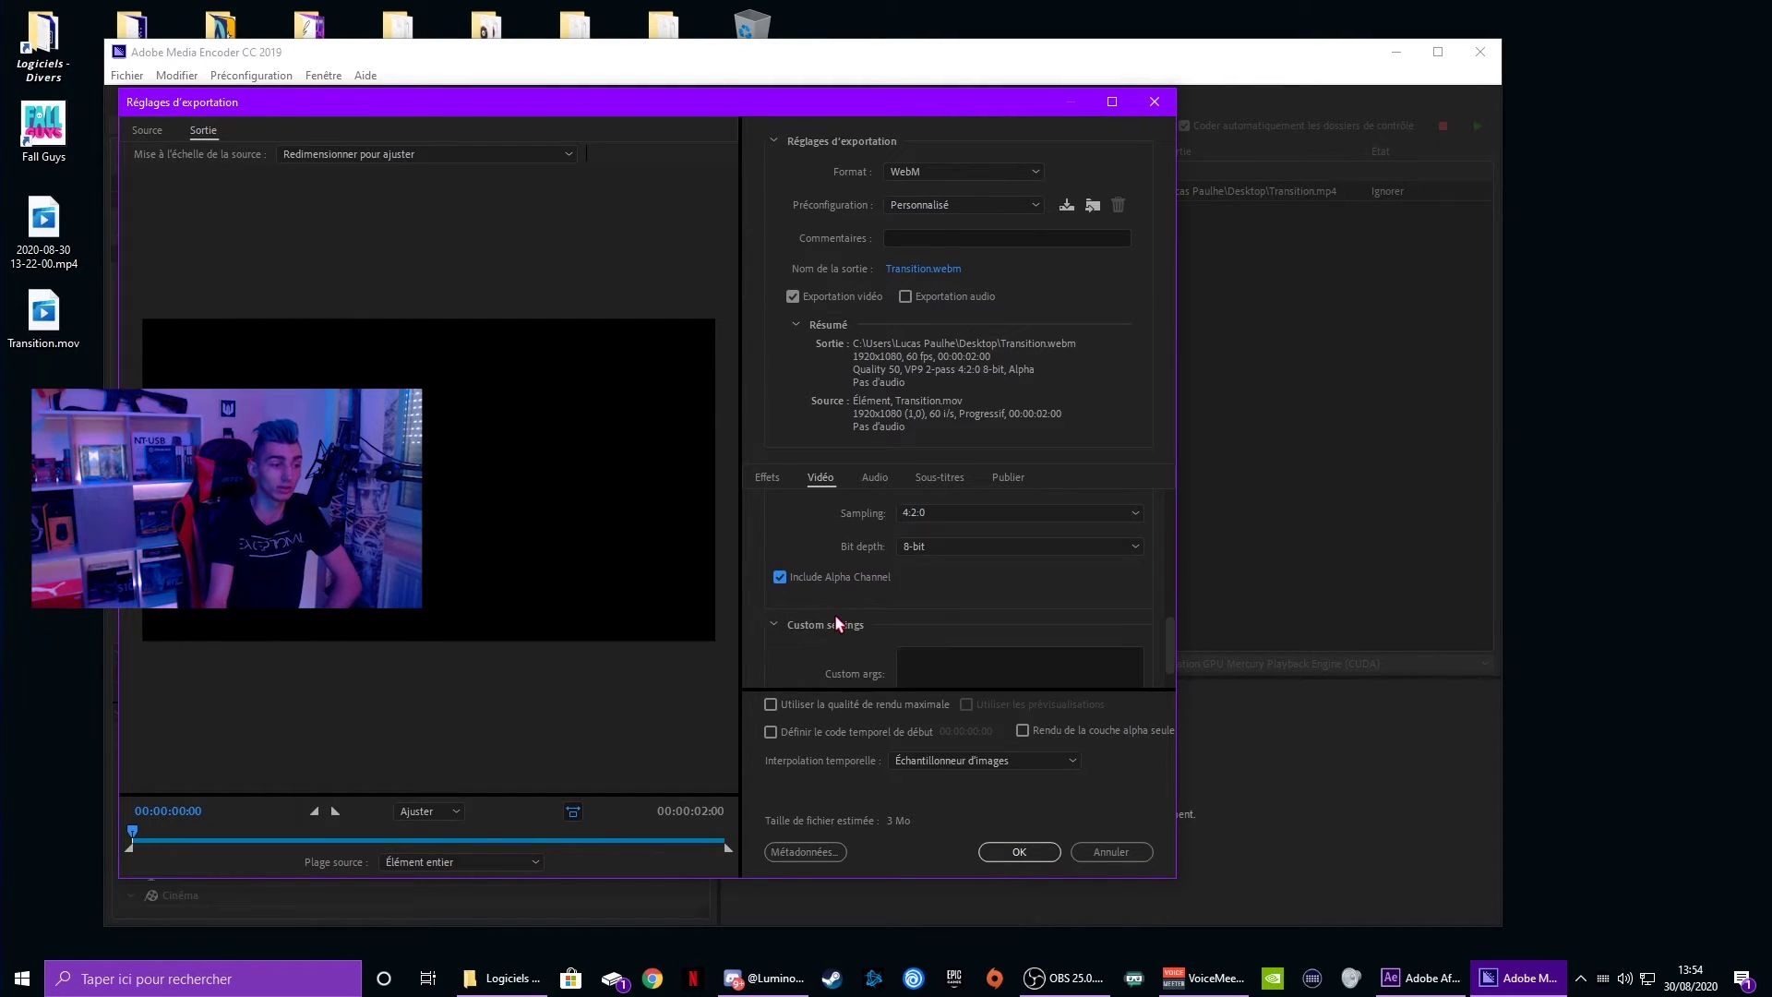
pyautogui.click(1019, 851)
pyautogui.click(1476, 127)
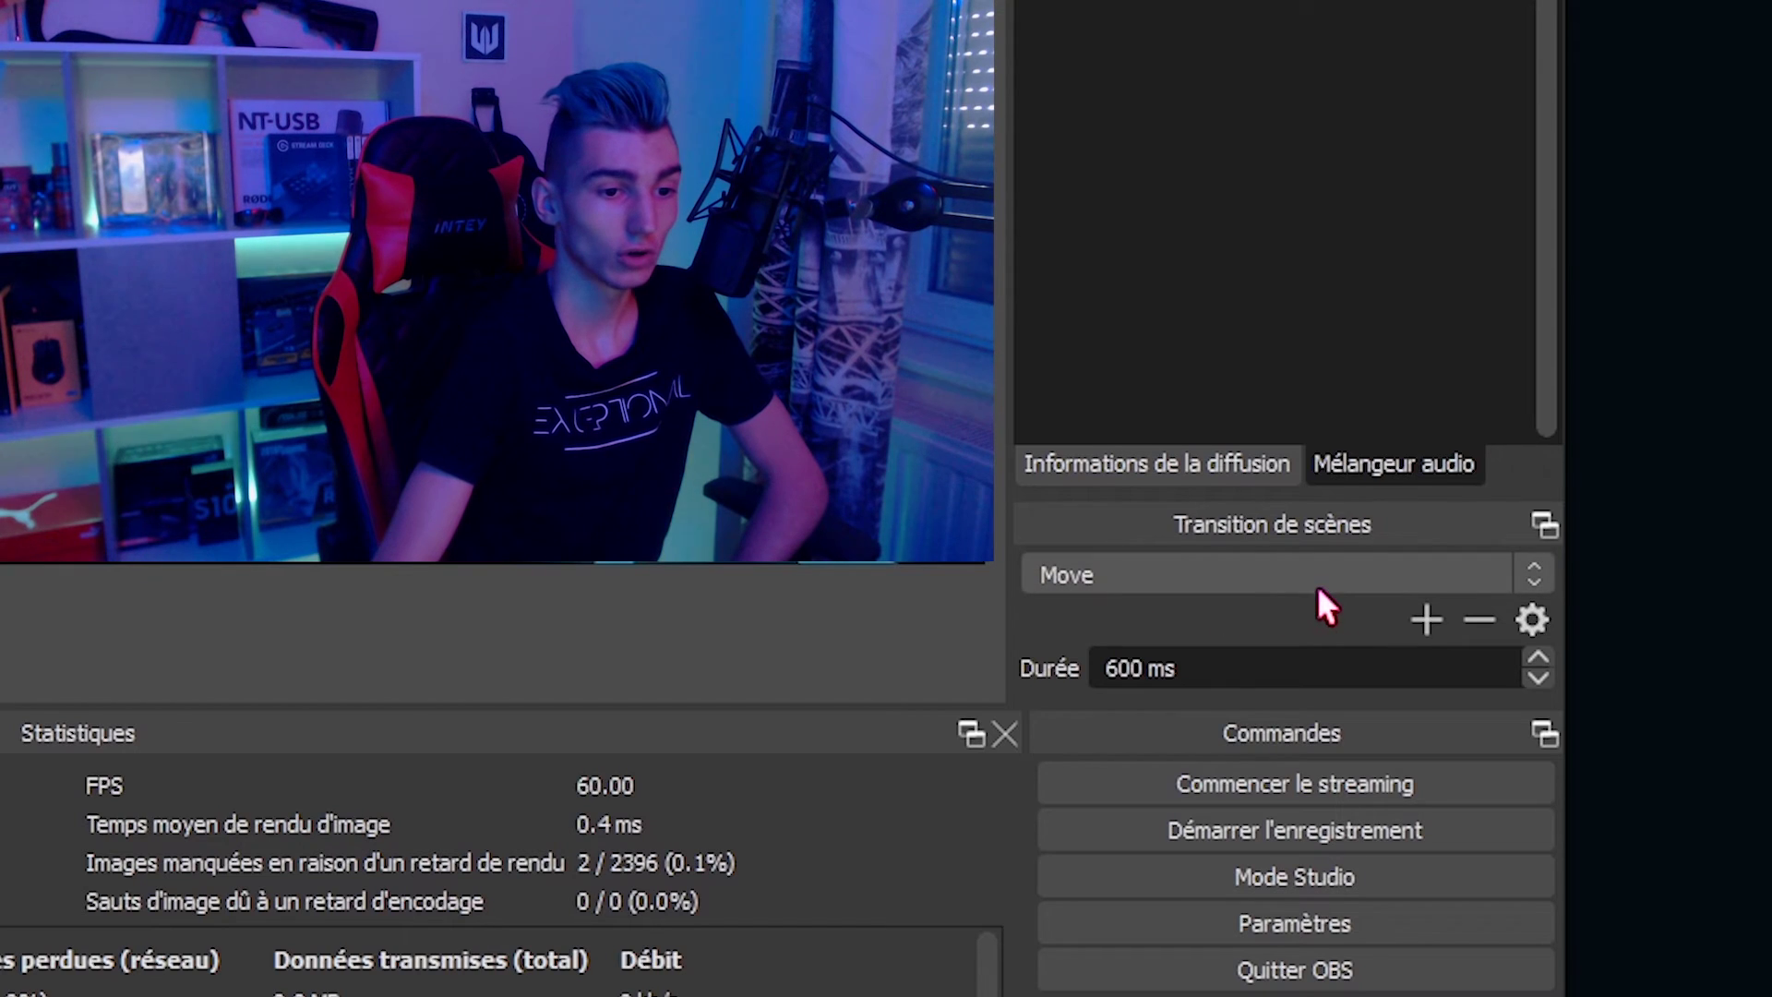
# Add a new Stinger transition, Stinger (2), from the Scene Transitions dock.
pyautogui.click(1541, 680)
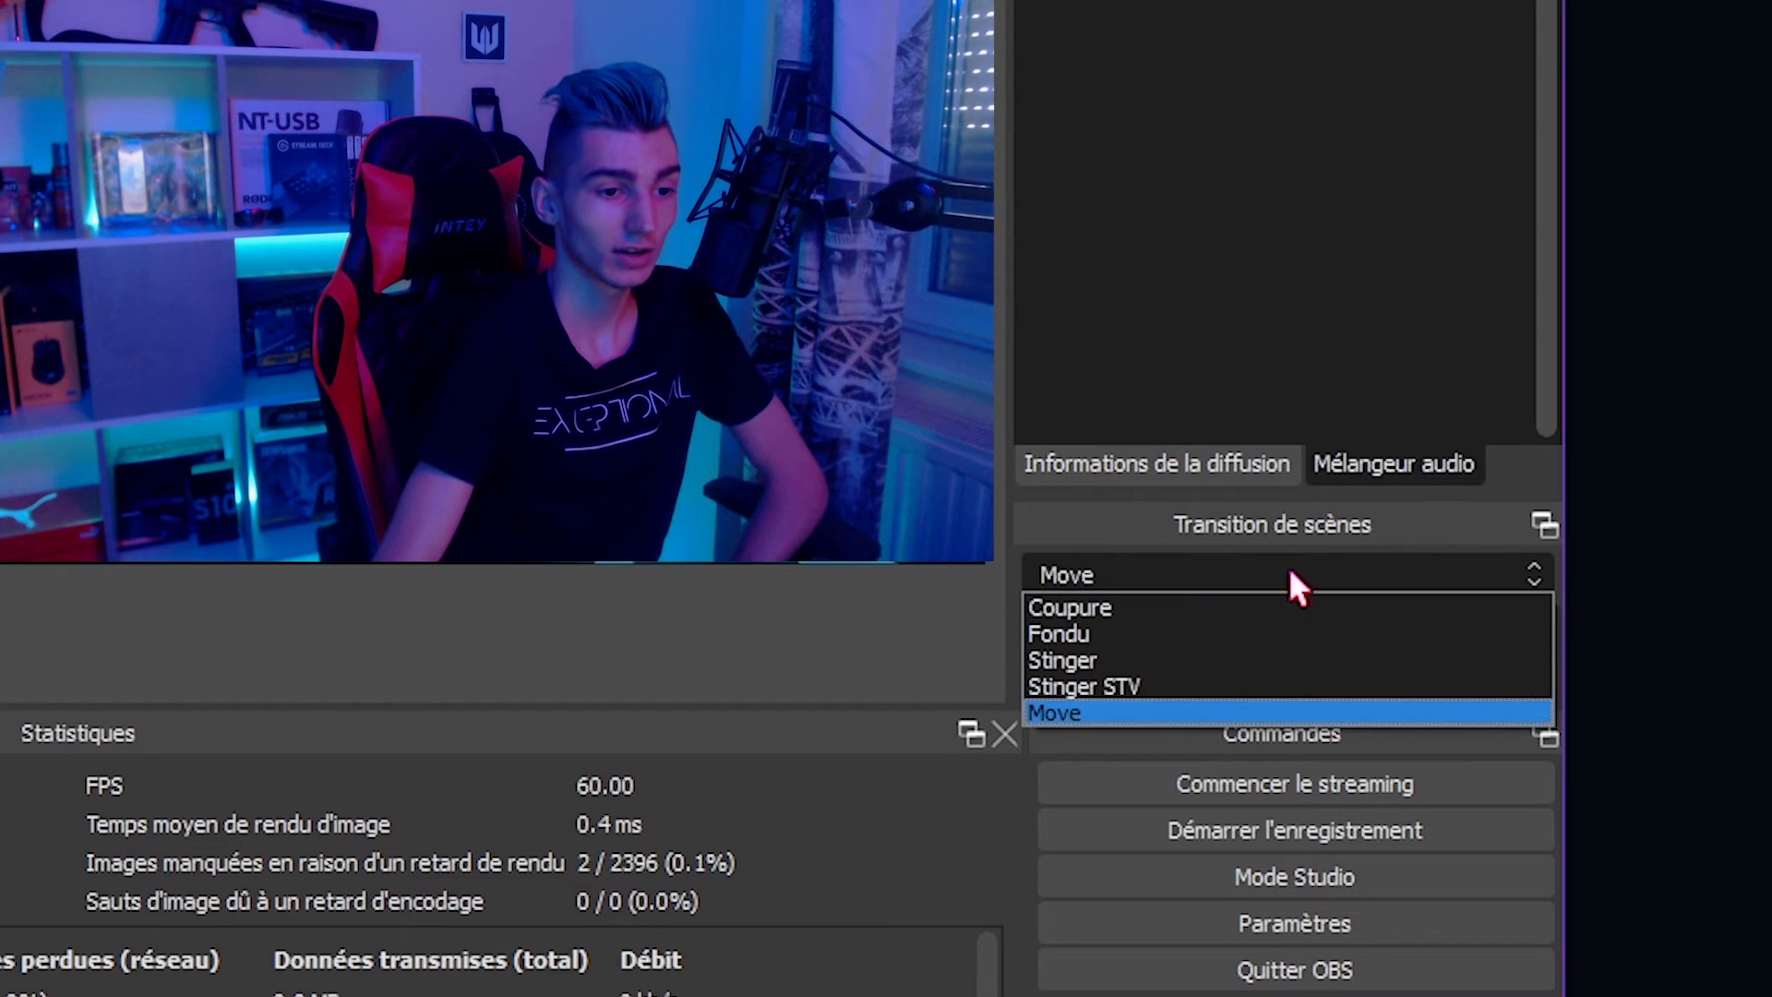
pyautogui.click(1288, 574)
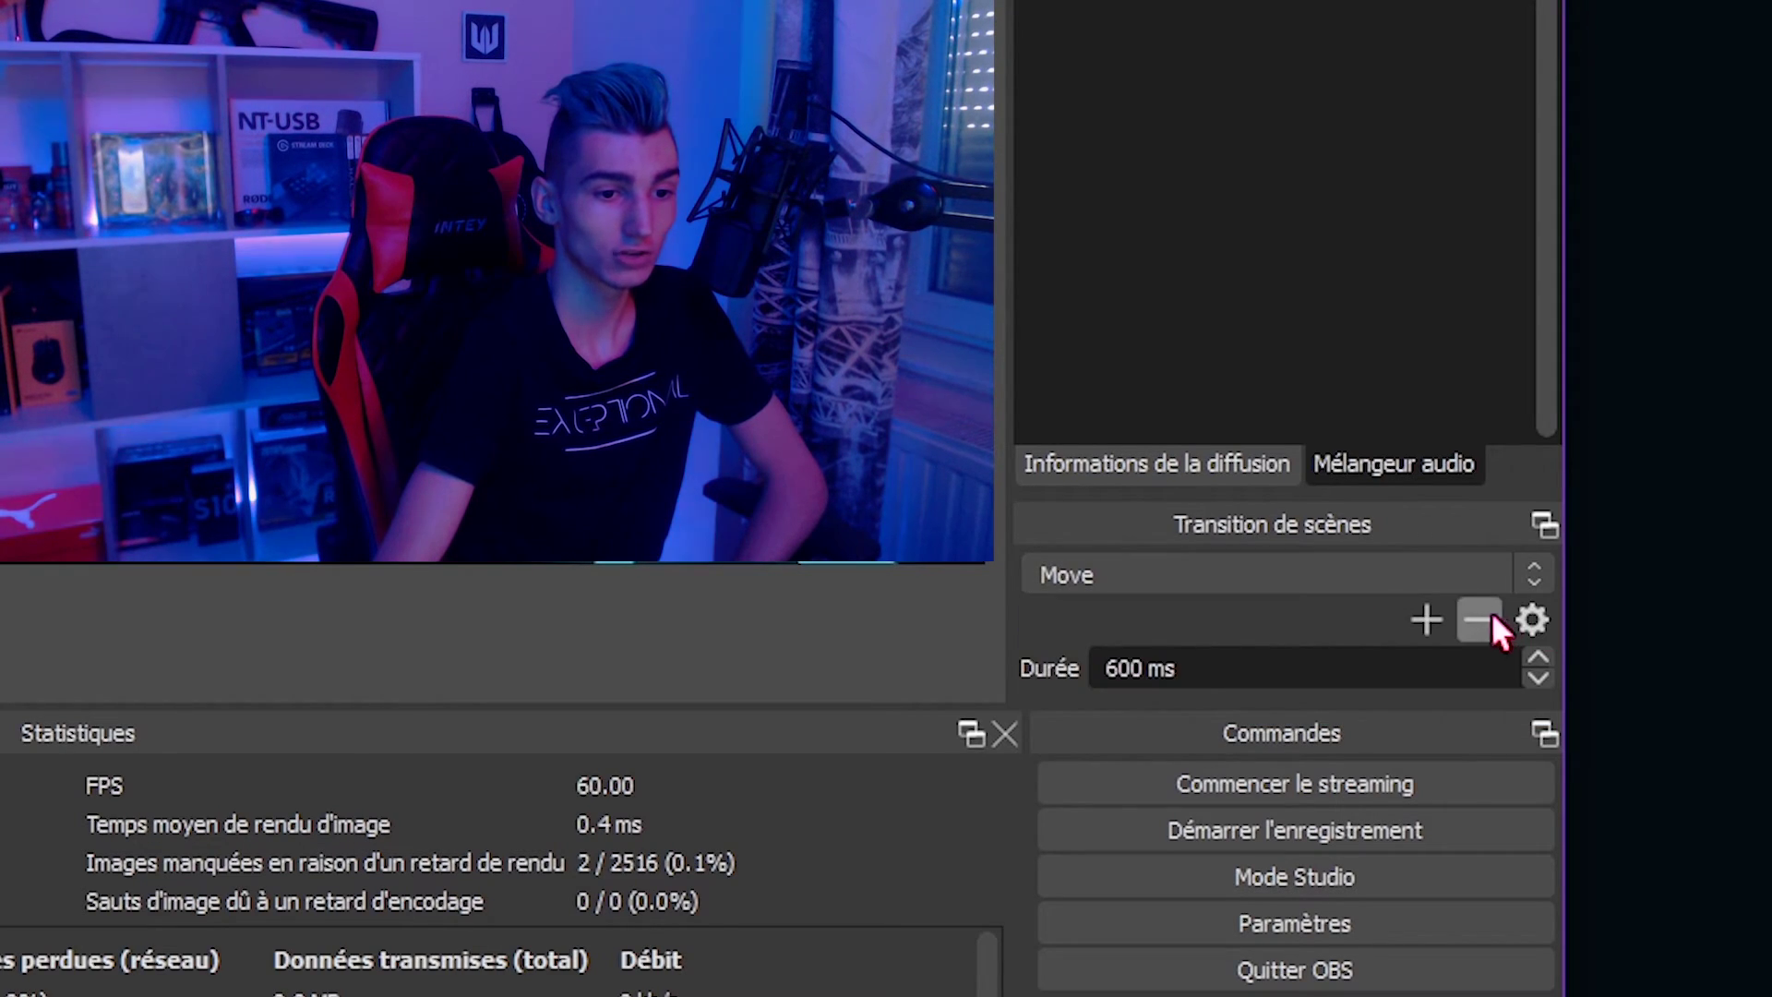
pyautogui.click(1432, 619)
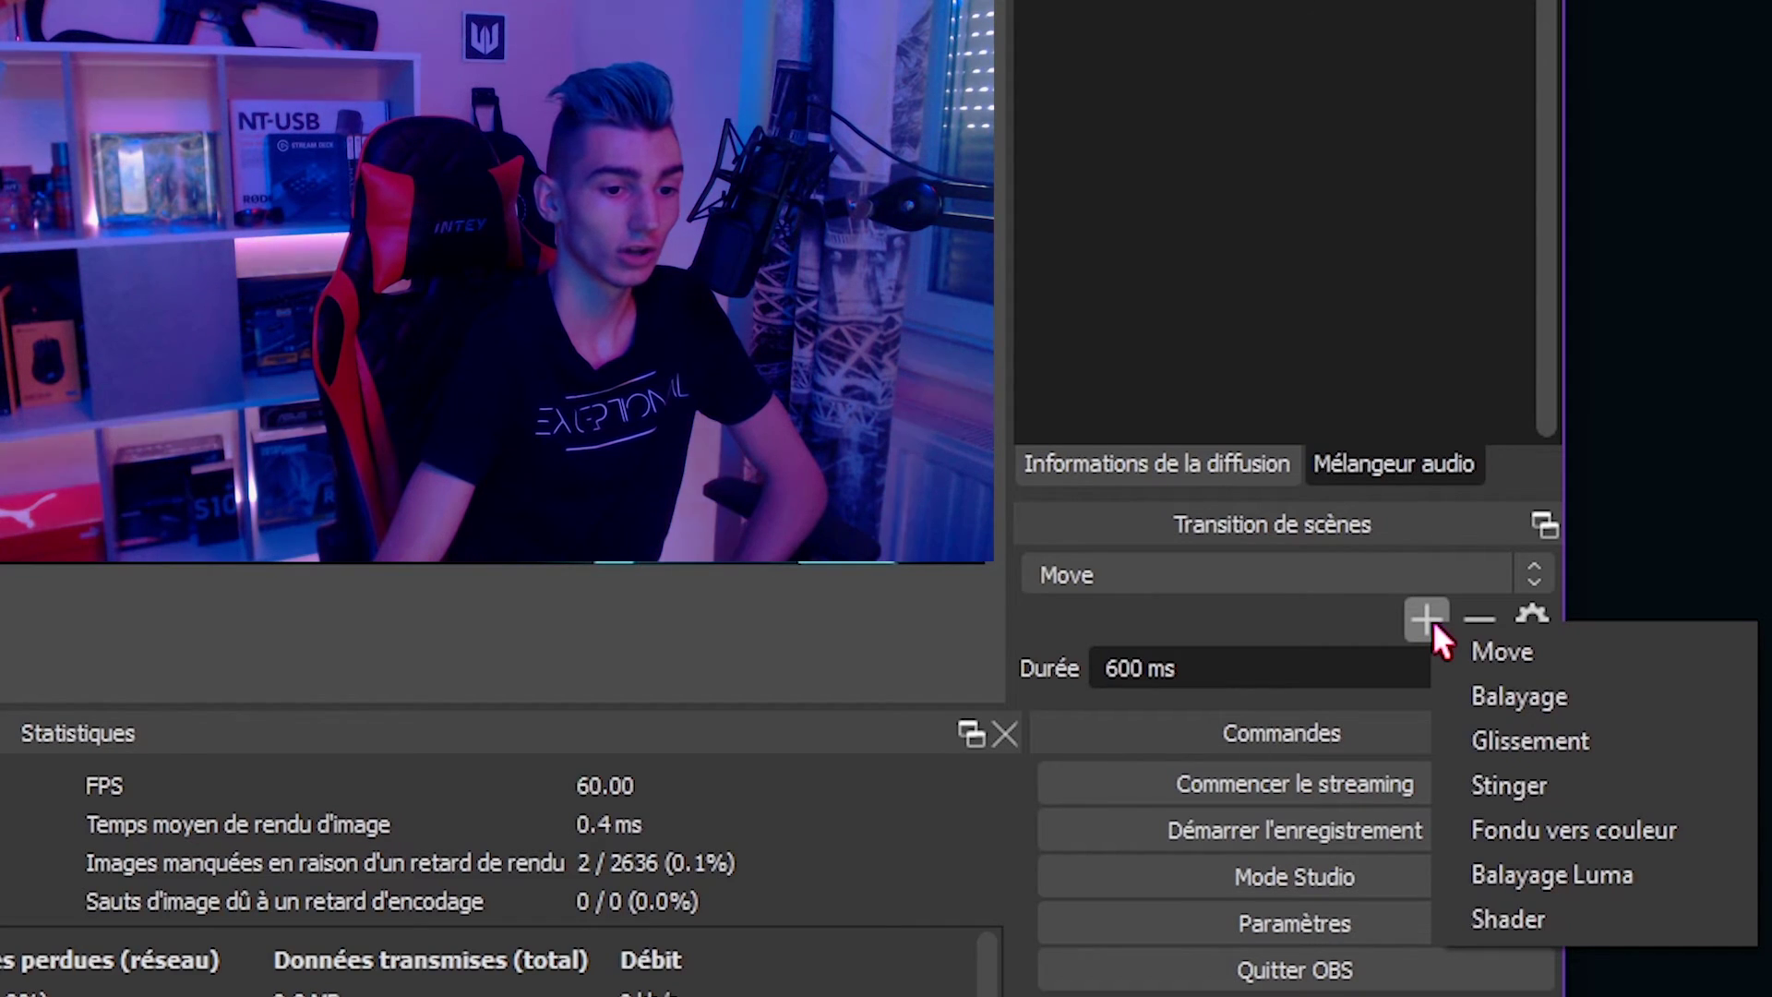
pyautogui.click(1508, 785)
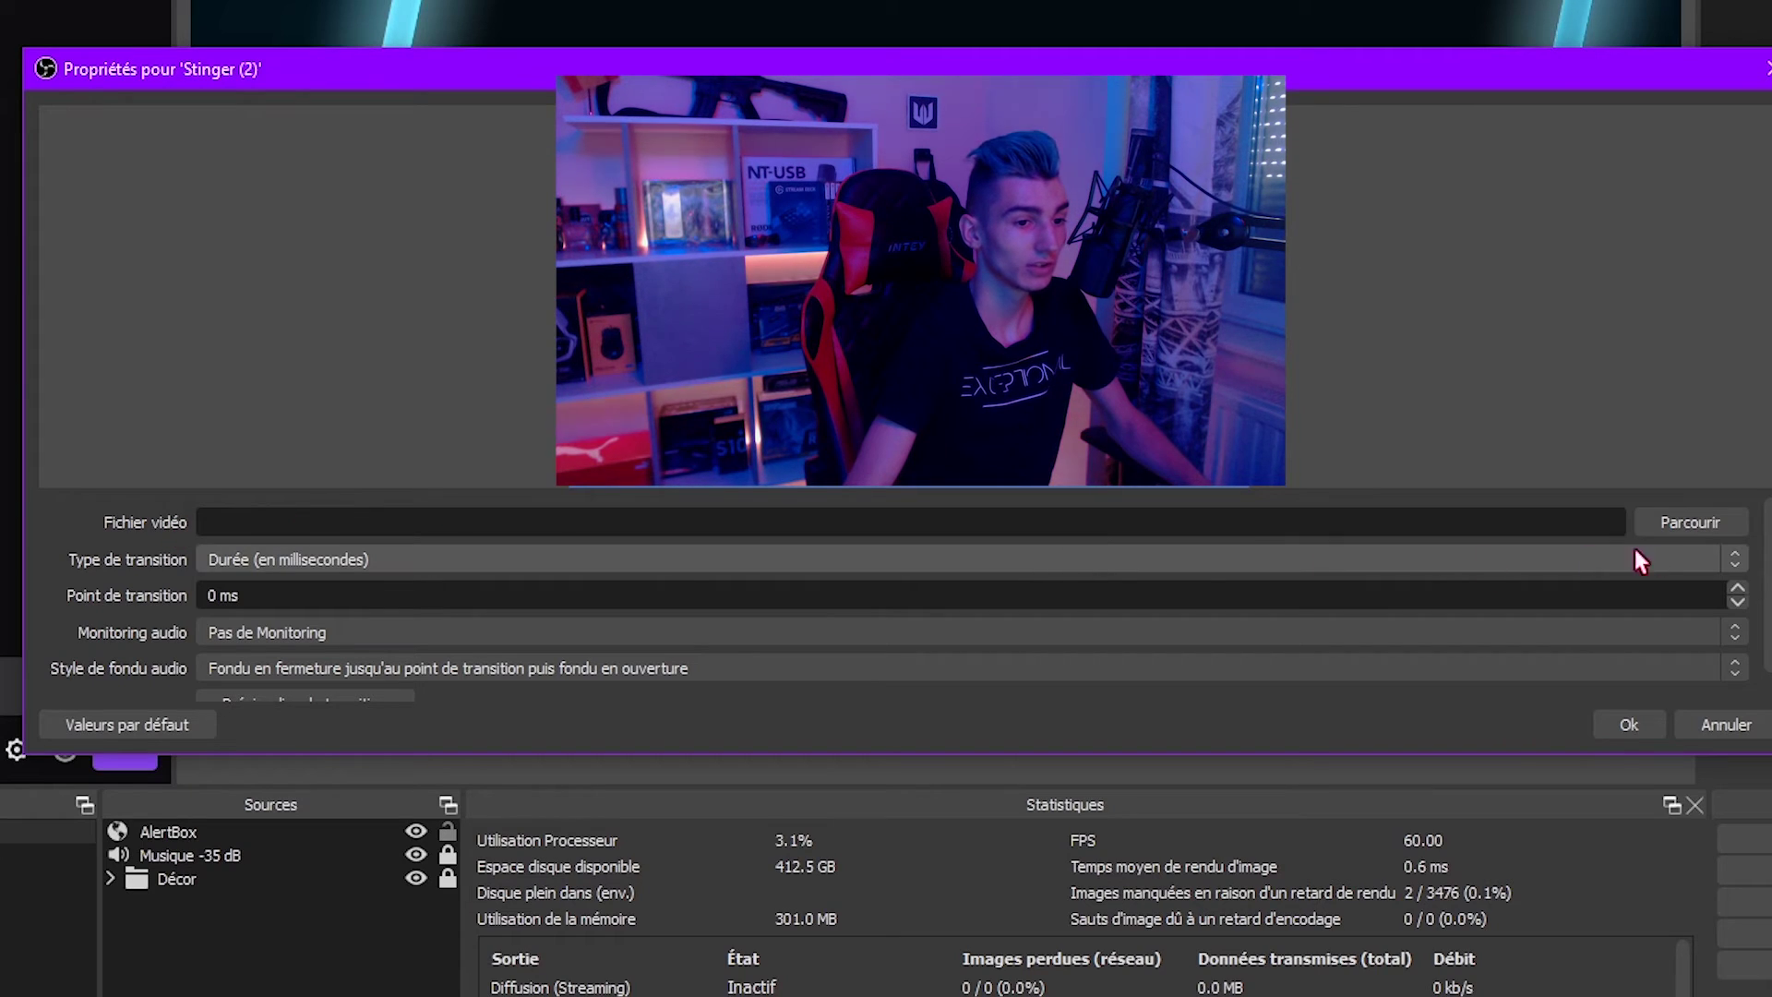
# Choose Desktop\Transition.webm as the Stinger (2) video file.
pyautogui.click(1697, 524)
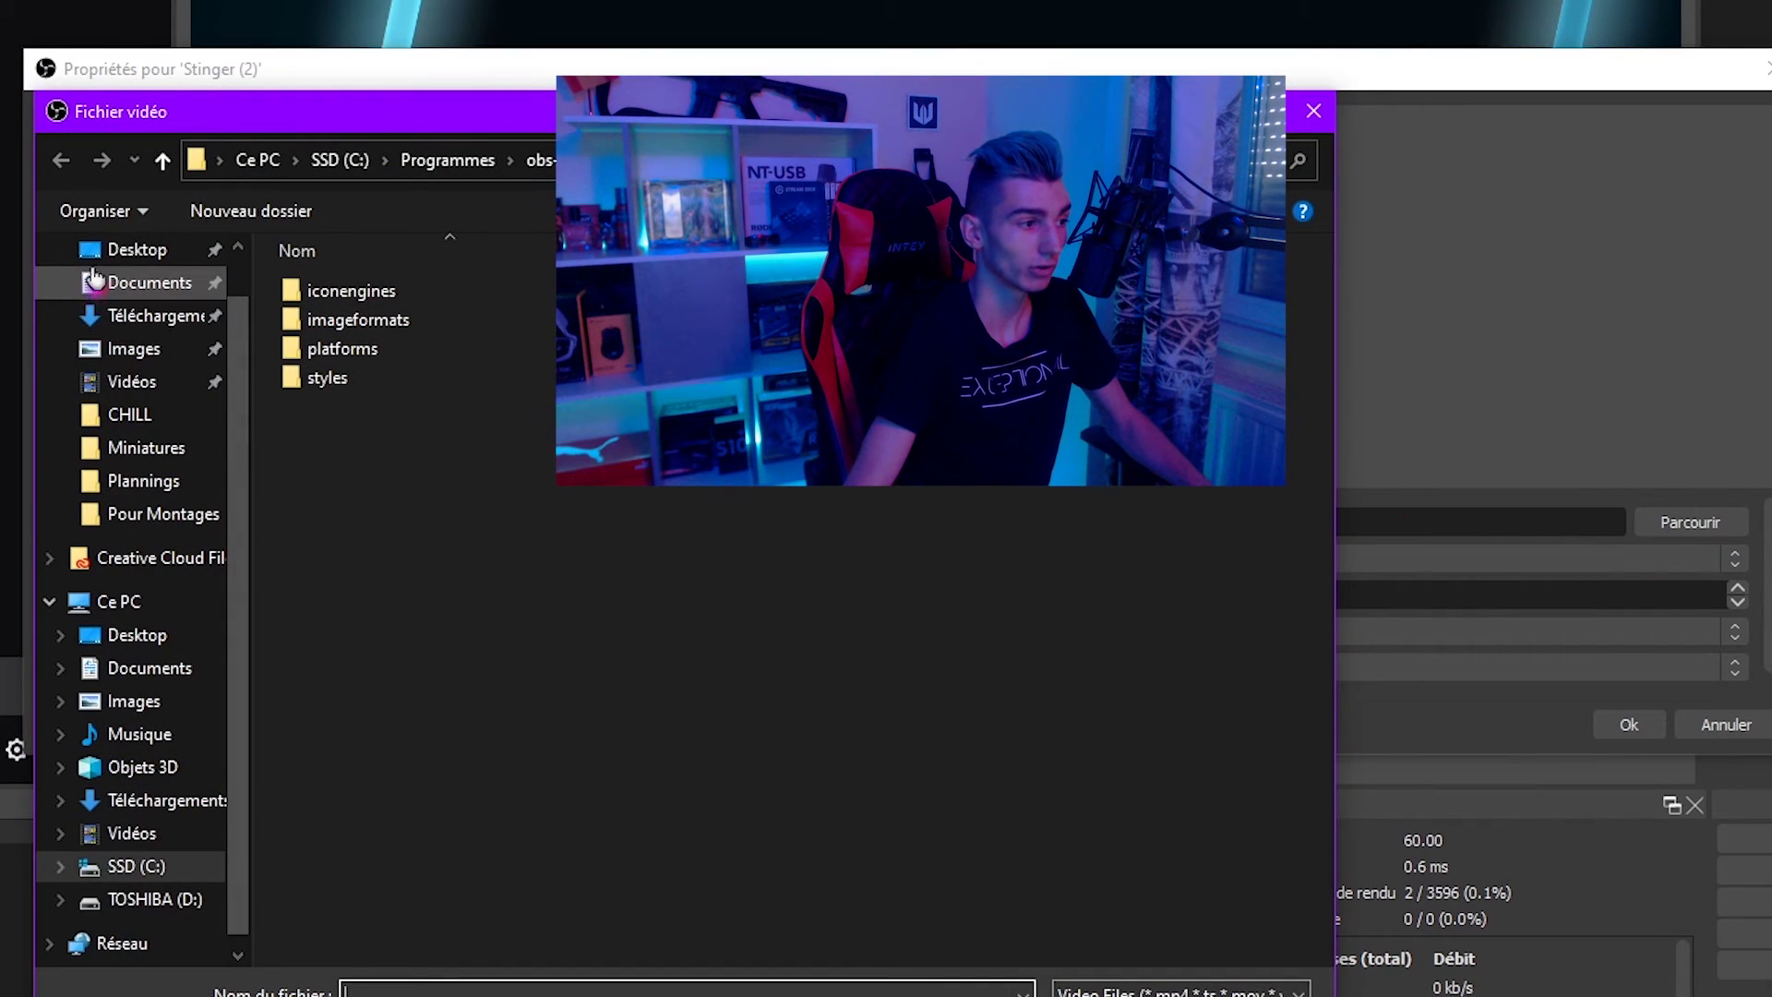
pyautogui.click(137, 249)
pyautogui.click(428, 497)
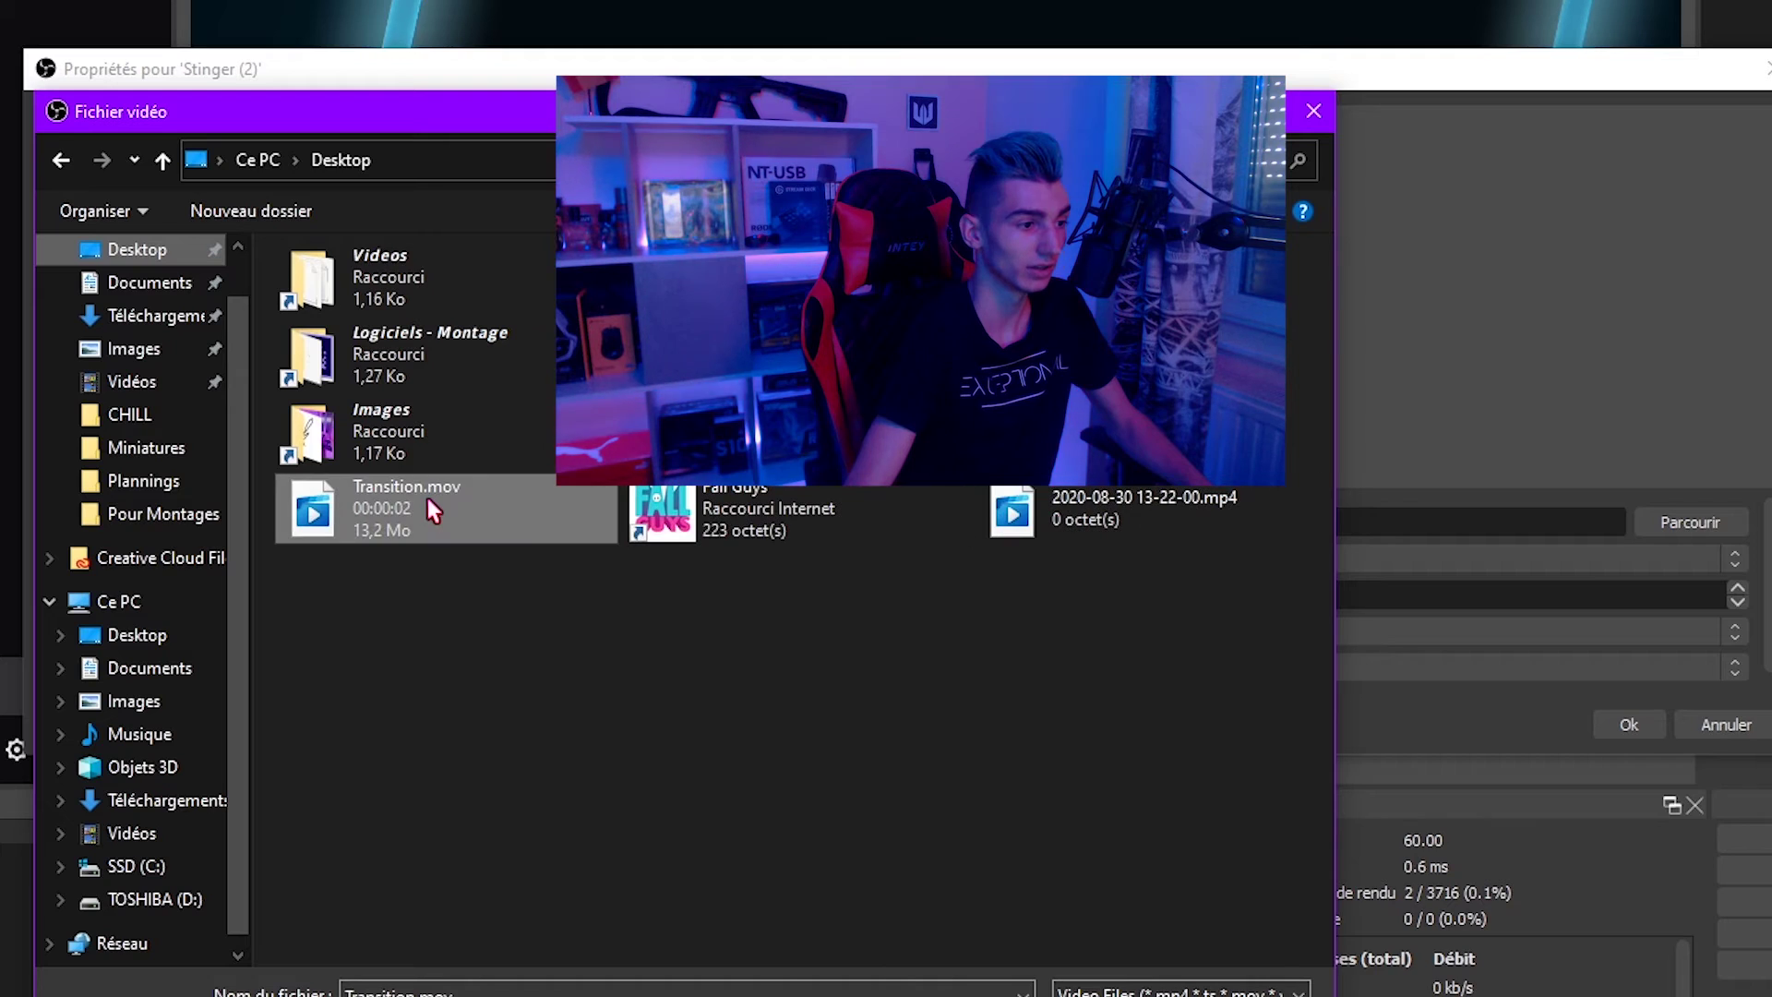
pyautogui.click(991, 415)
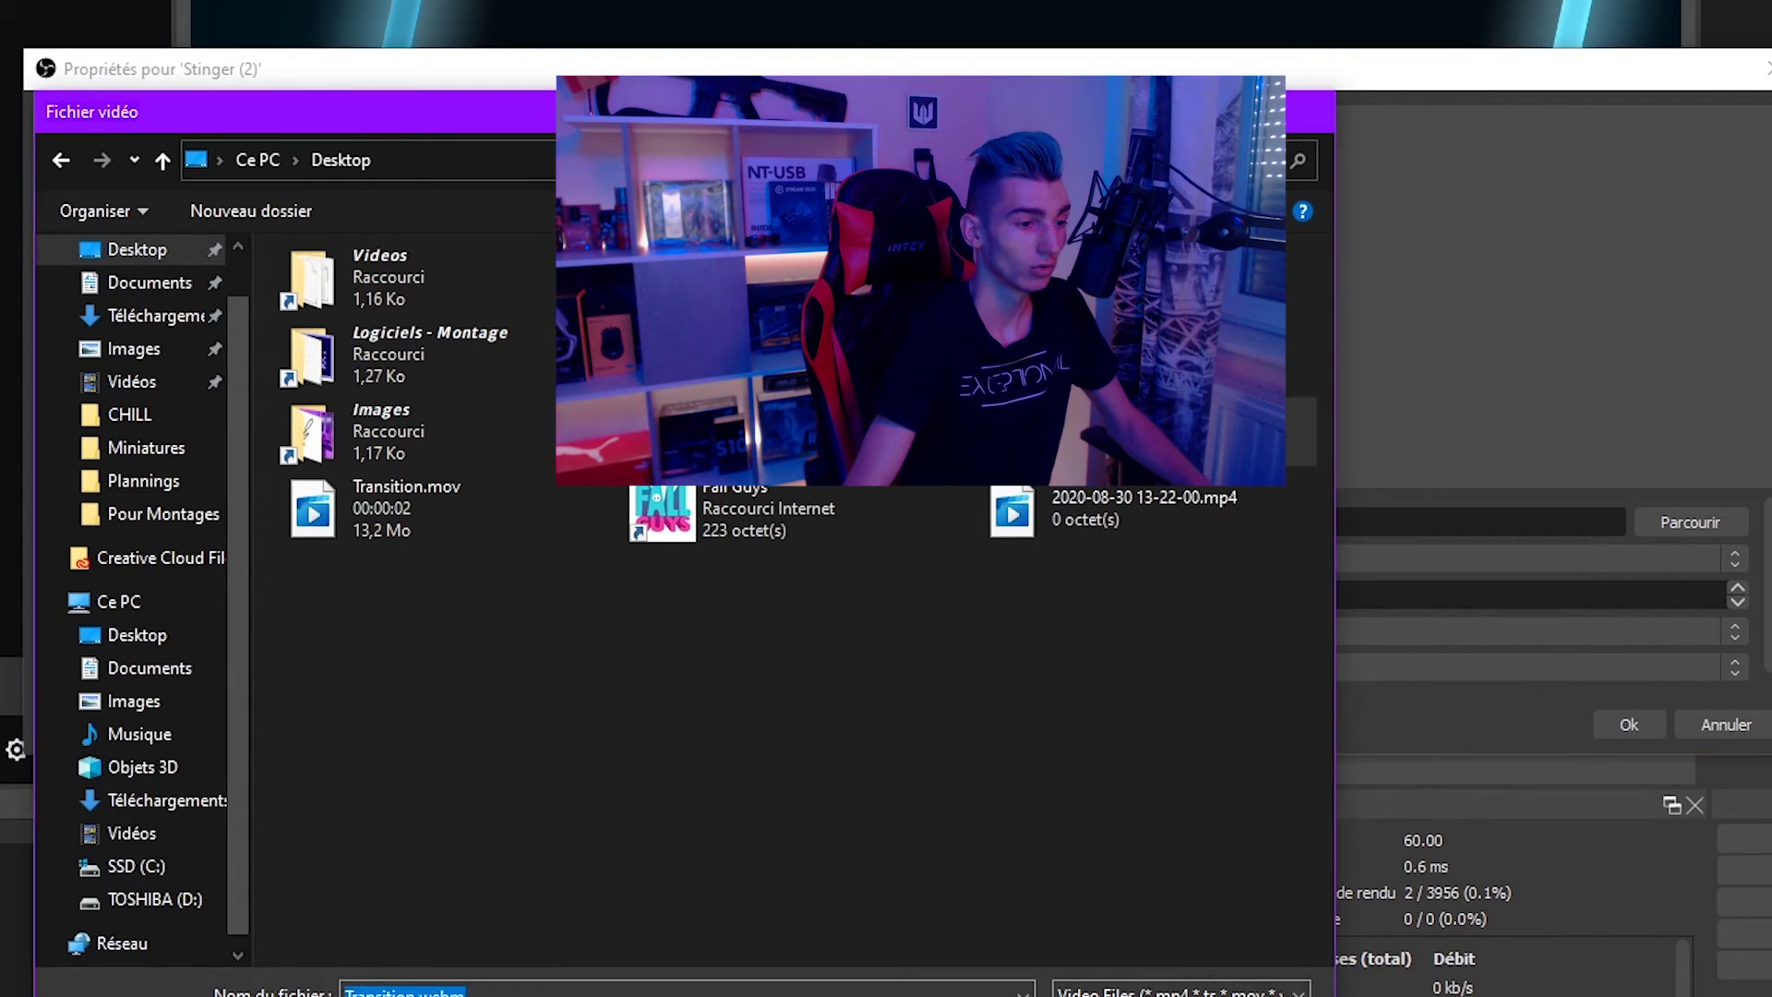
pyautogui.doubleClick(1075, 435)
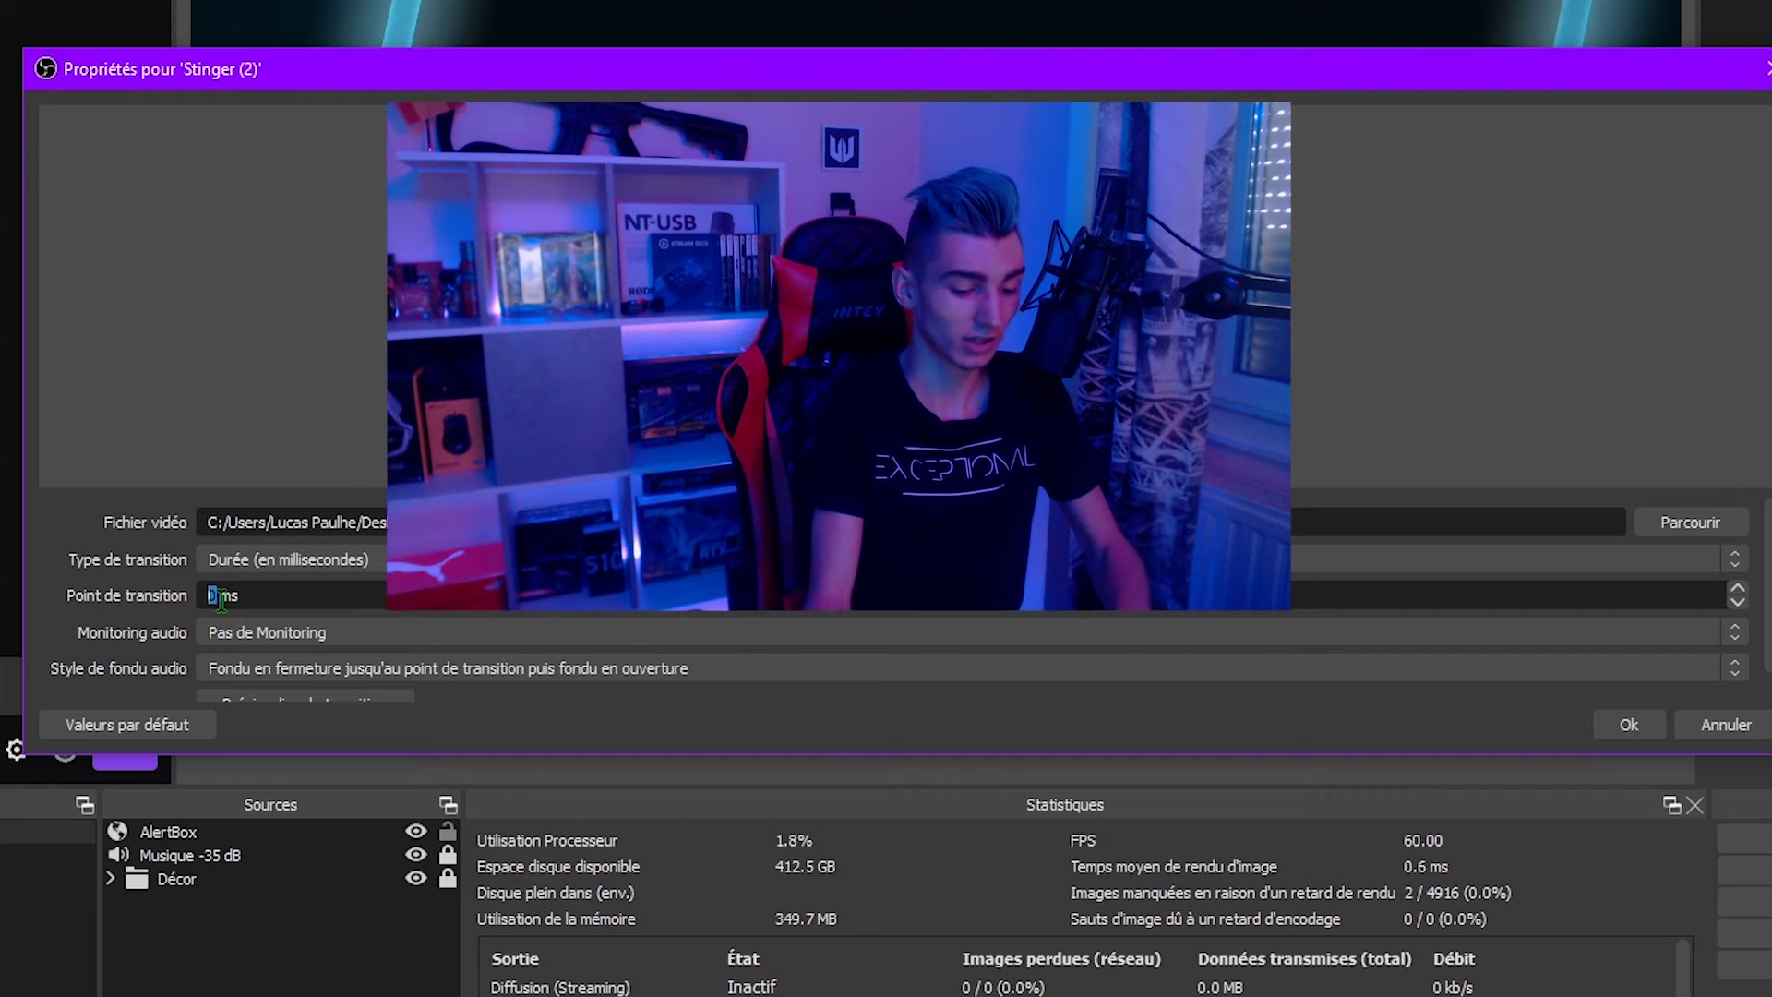
# Set the transition point to 1000 ms, leave audio monitoring off and the default fade style, and confirm.
pyautogui.write('1000')
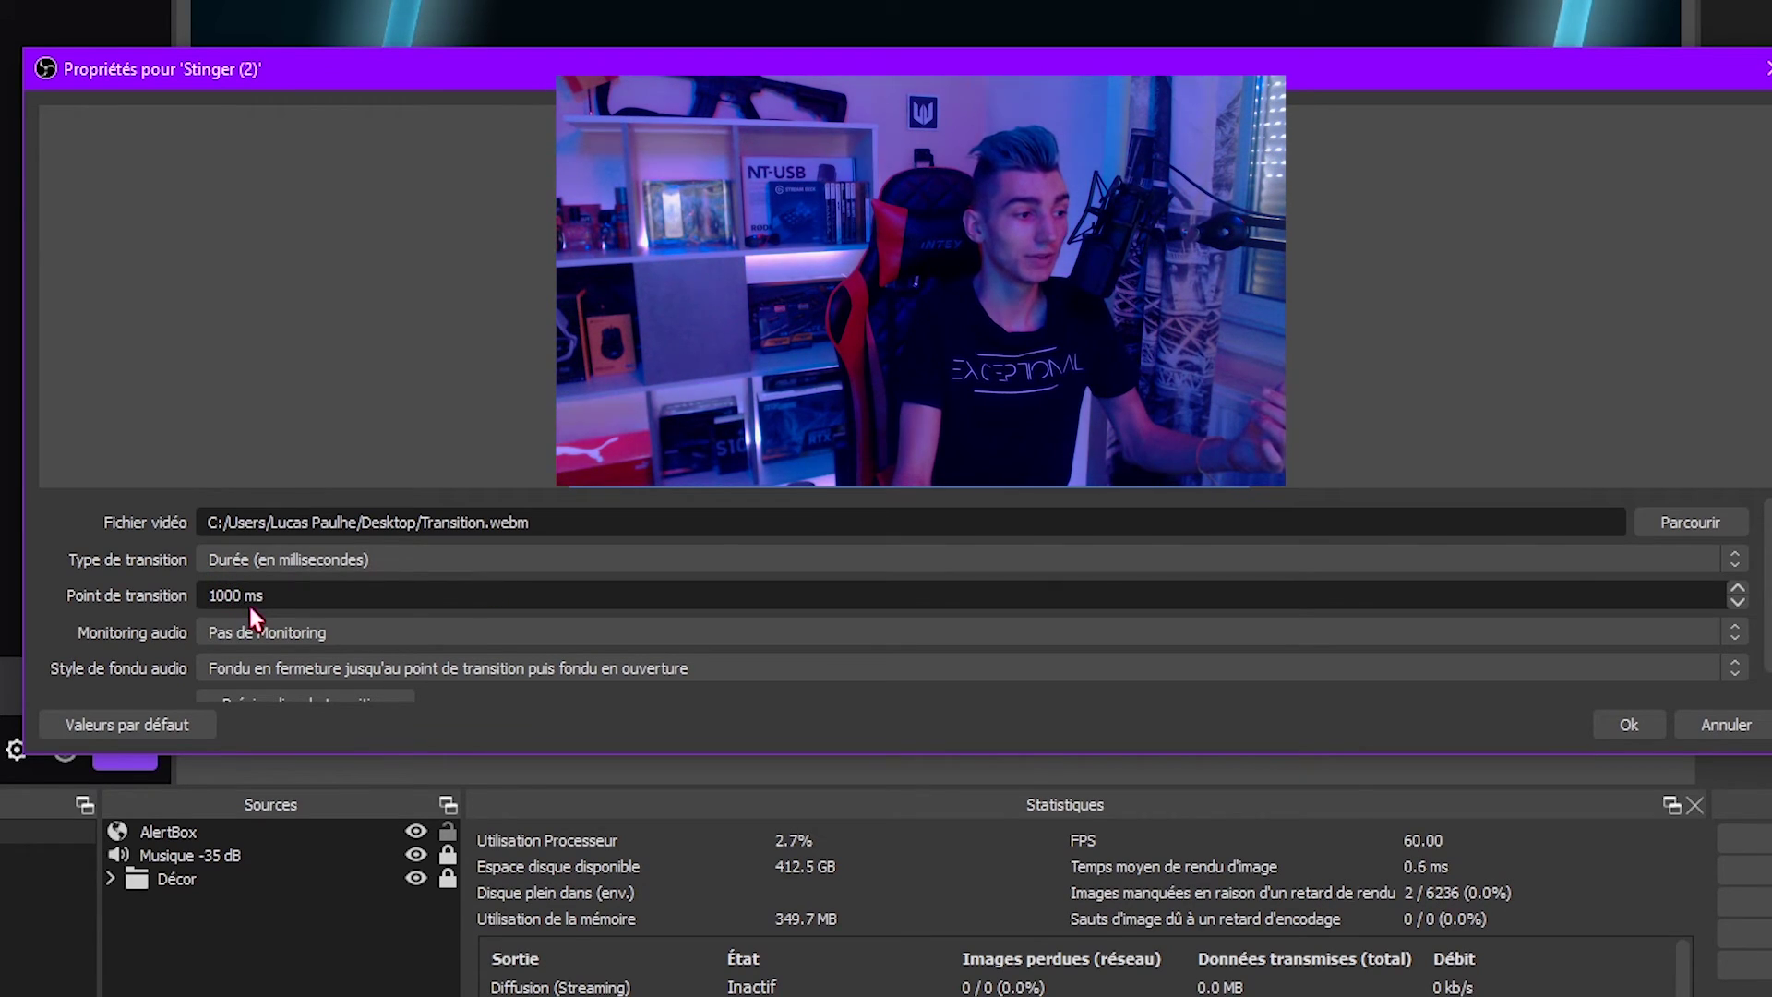
pyautogui.scroll(-1, 126, 558)
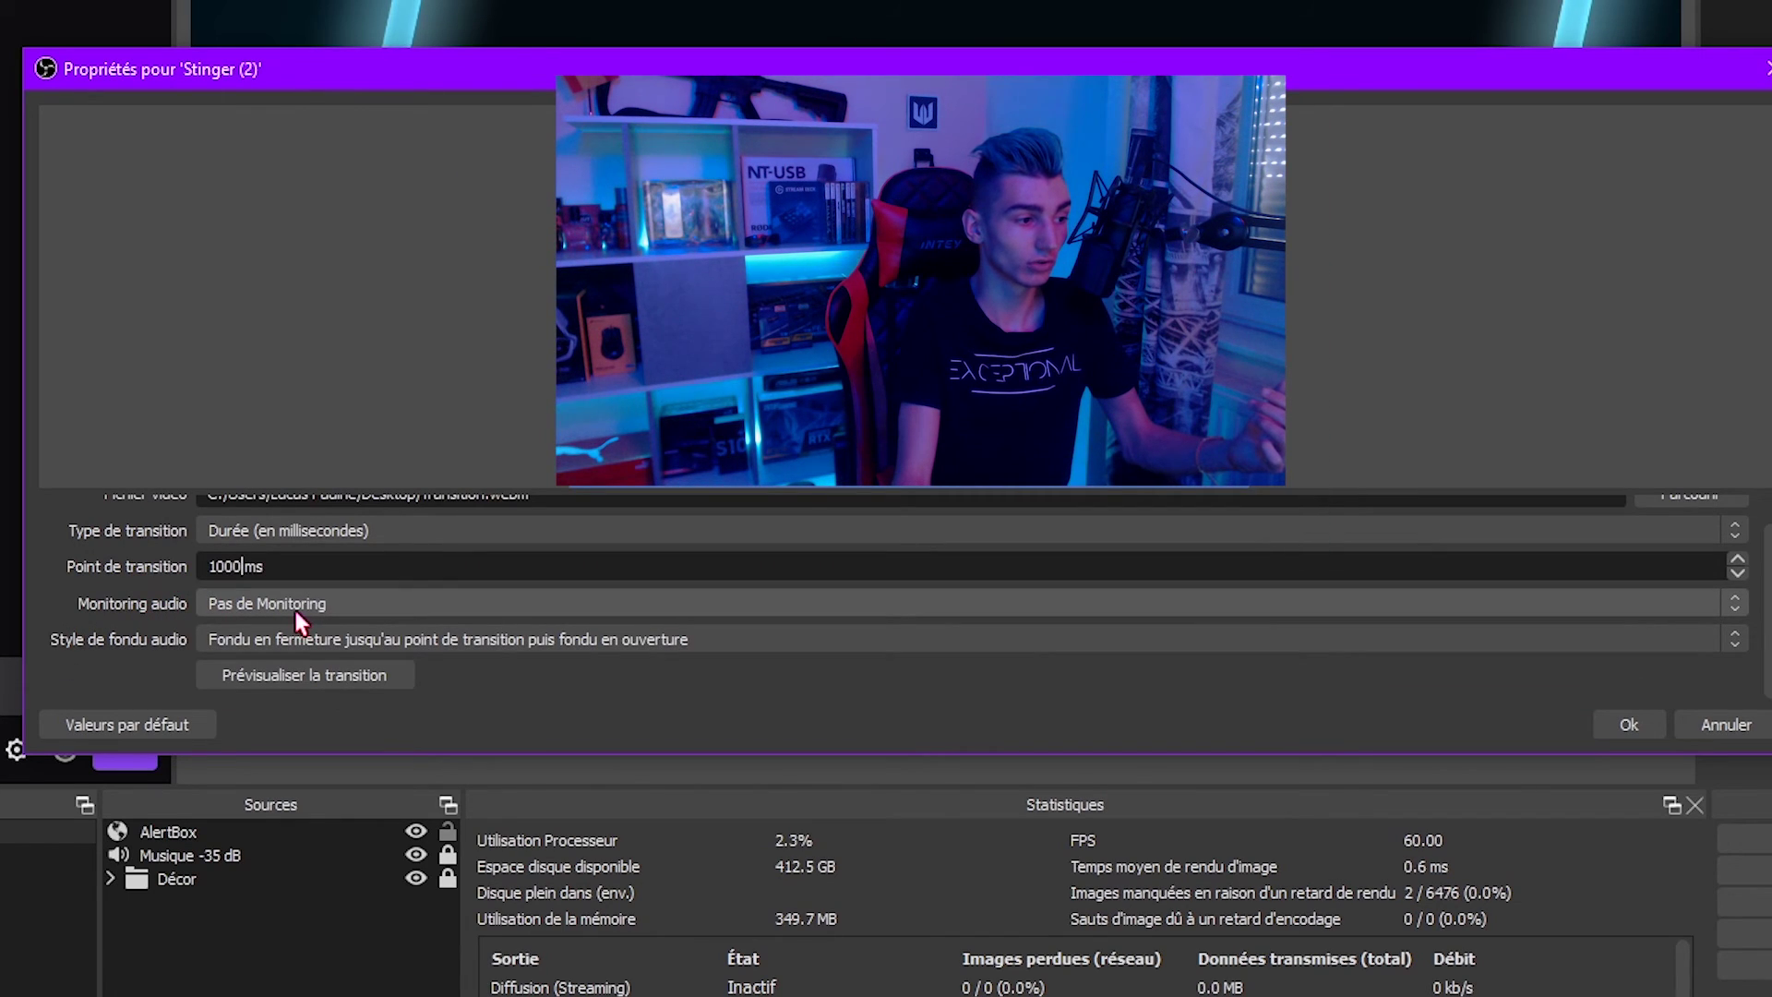
pyautogui.click(295, 609)
pyautogui.click(295, 614)
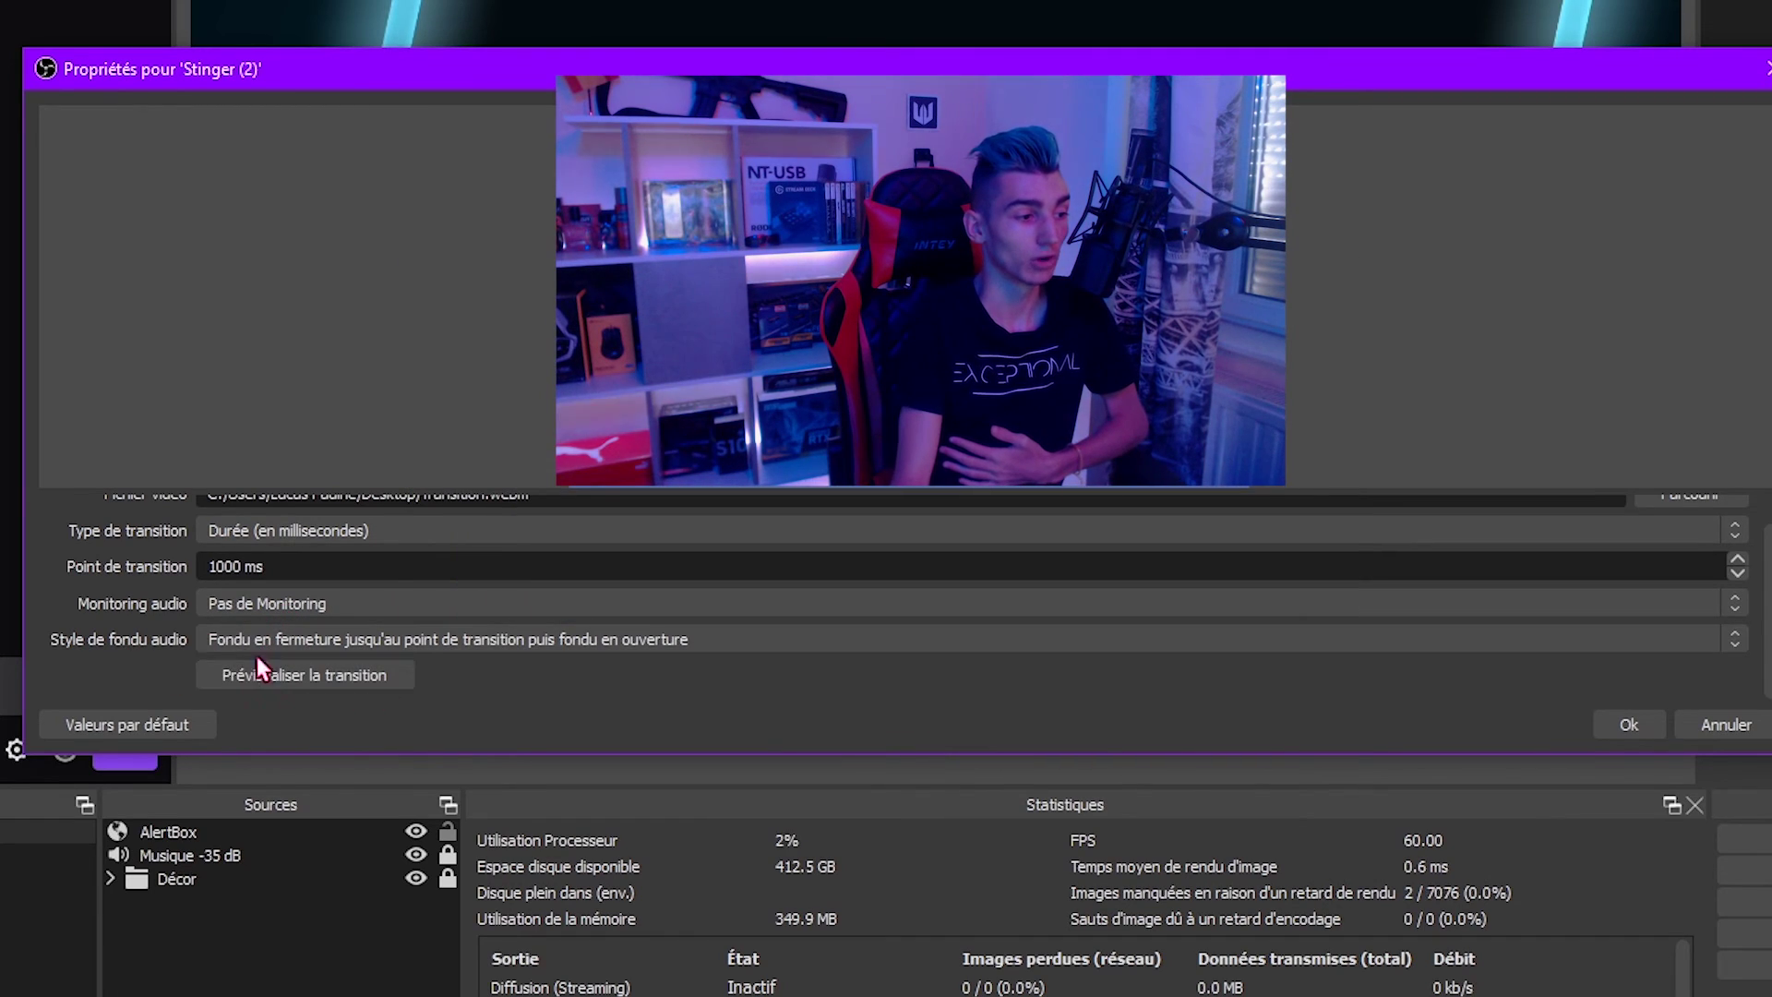
pyautogui.click(313, 628)
pyautogui.click(214, 638)
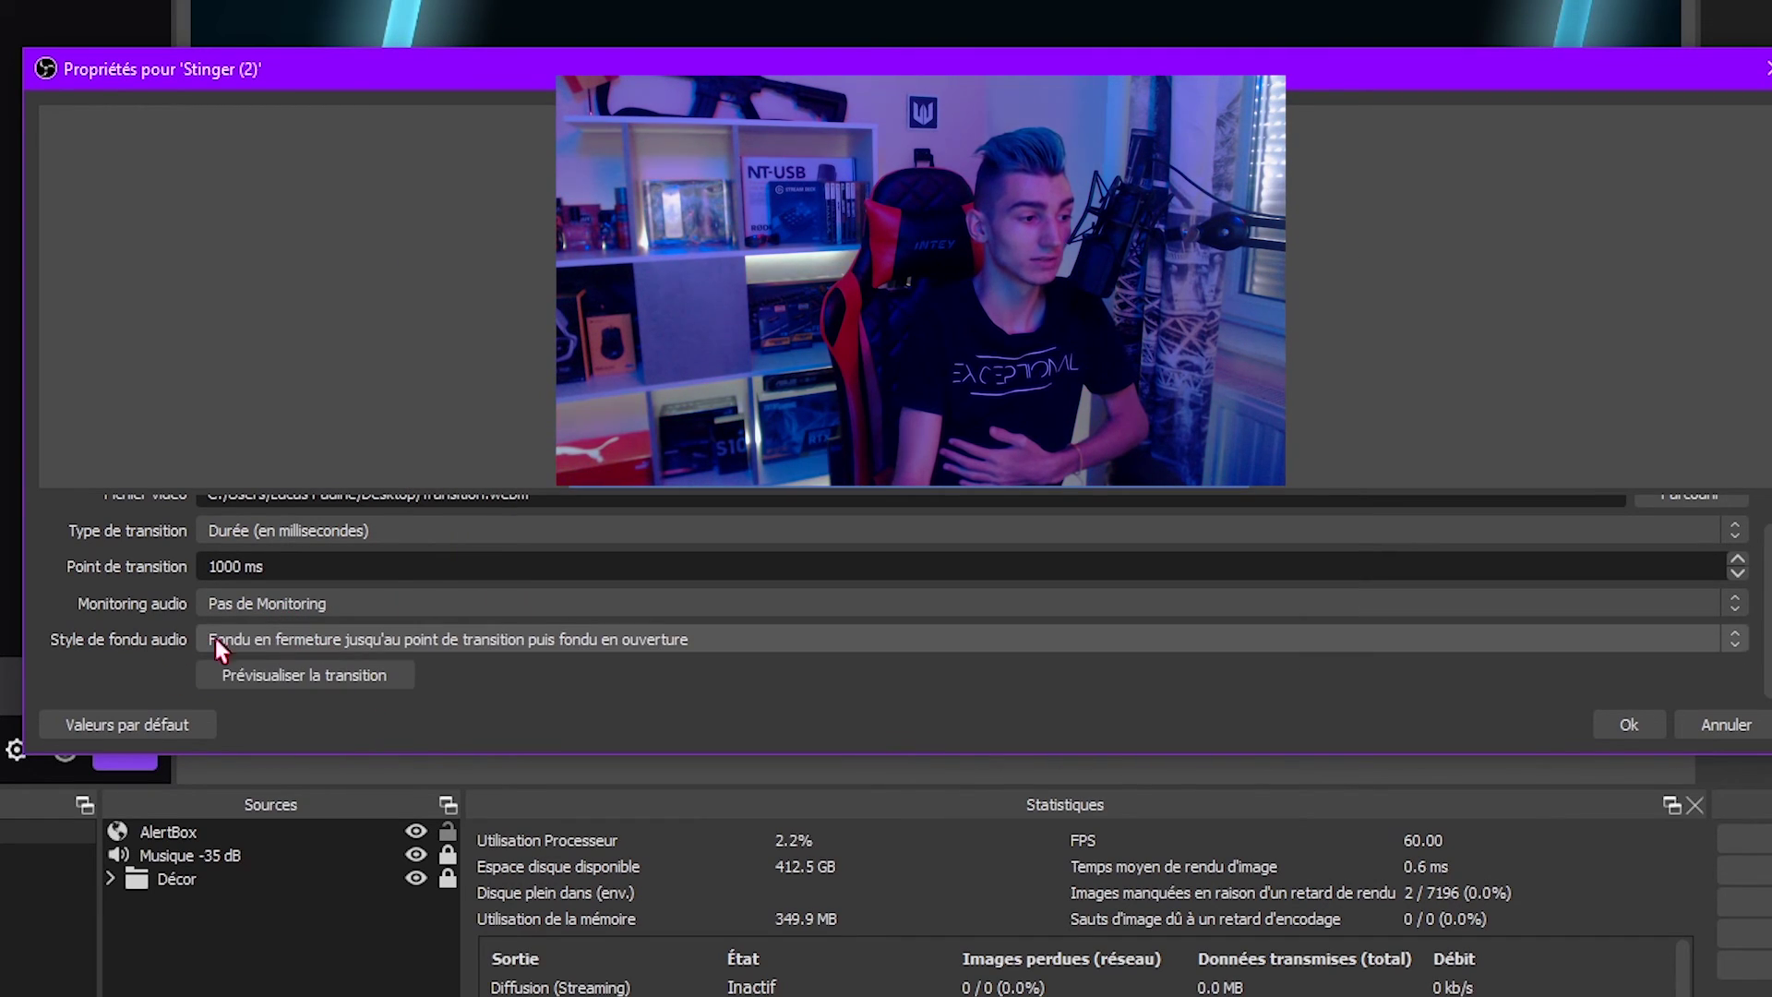
pyautogui.click(1630, 720)
# Test the stinger by switching from Stream Offline to Starting Soon WZX and back.
pyautogui.click(148, 833)
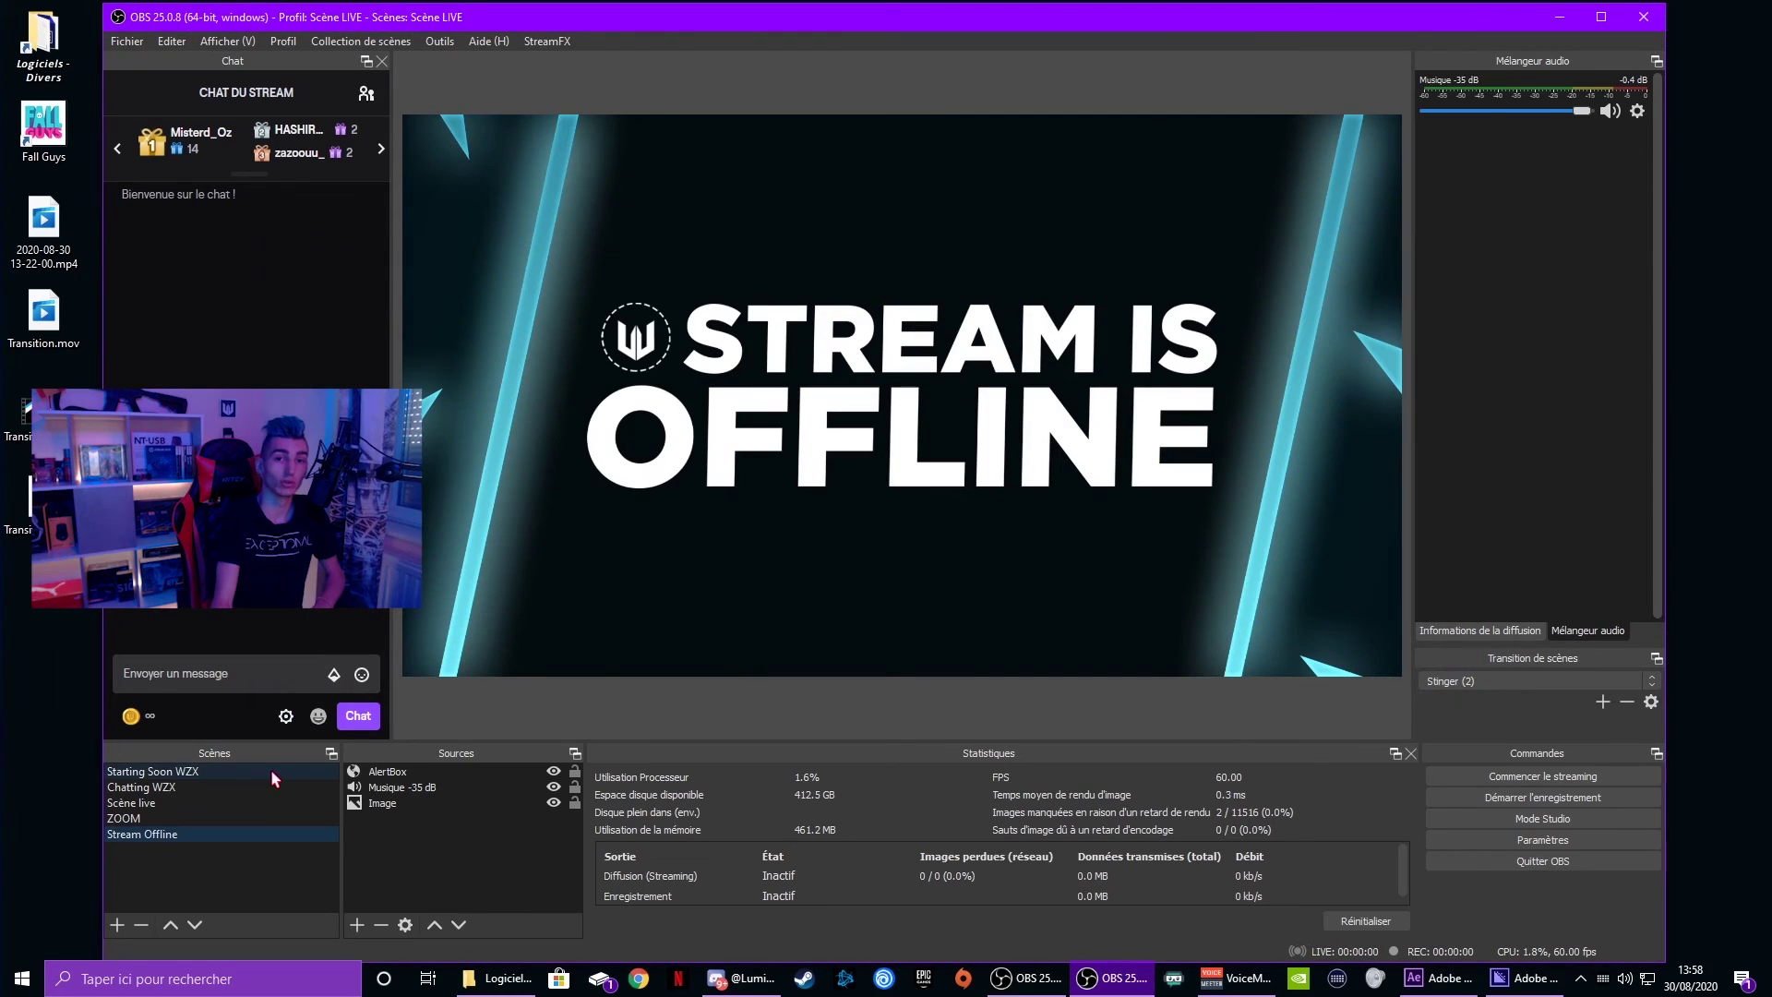
pyautogui.click(272, 773)
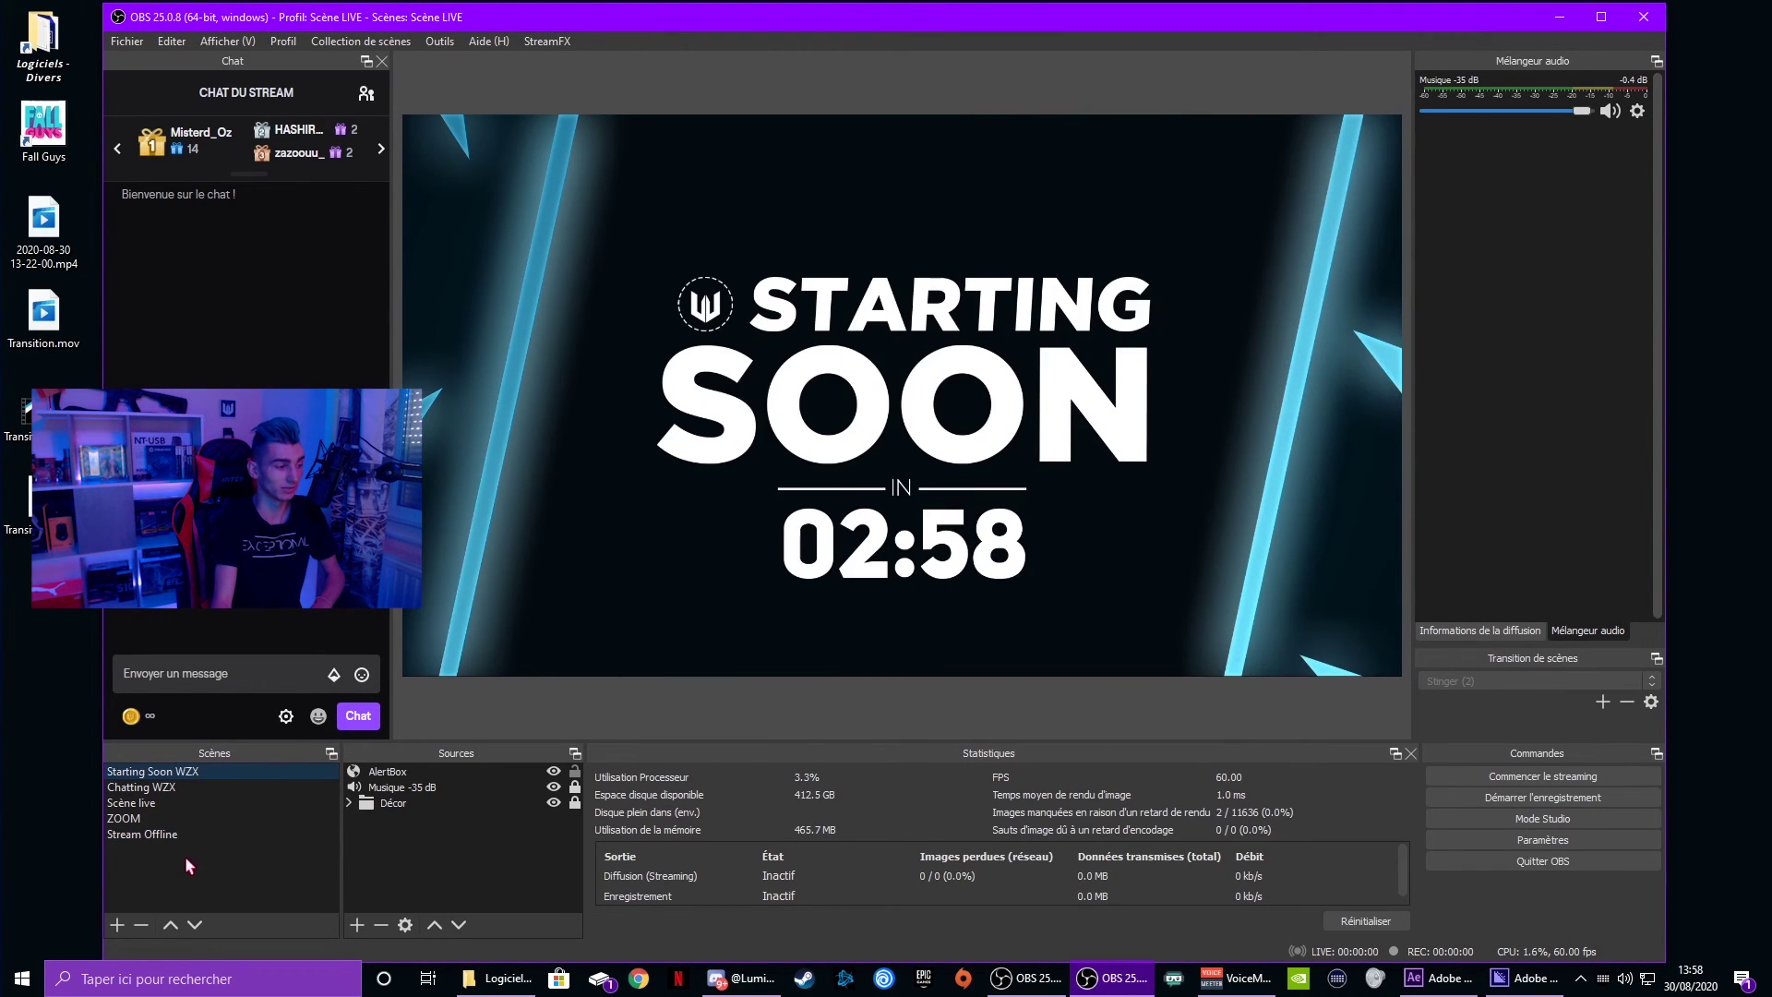
pyautogui.click(184, 834)
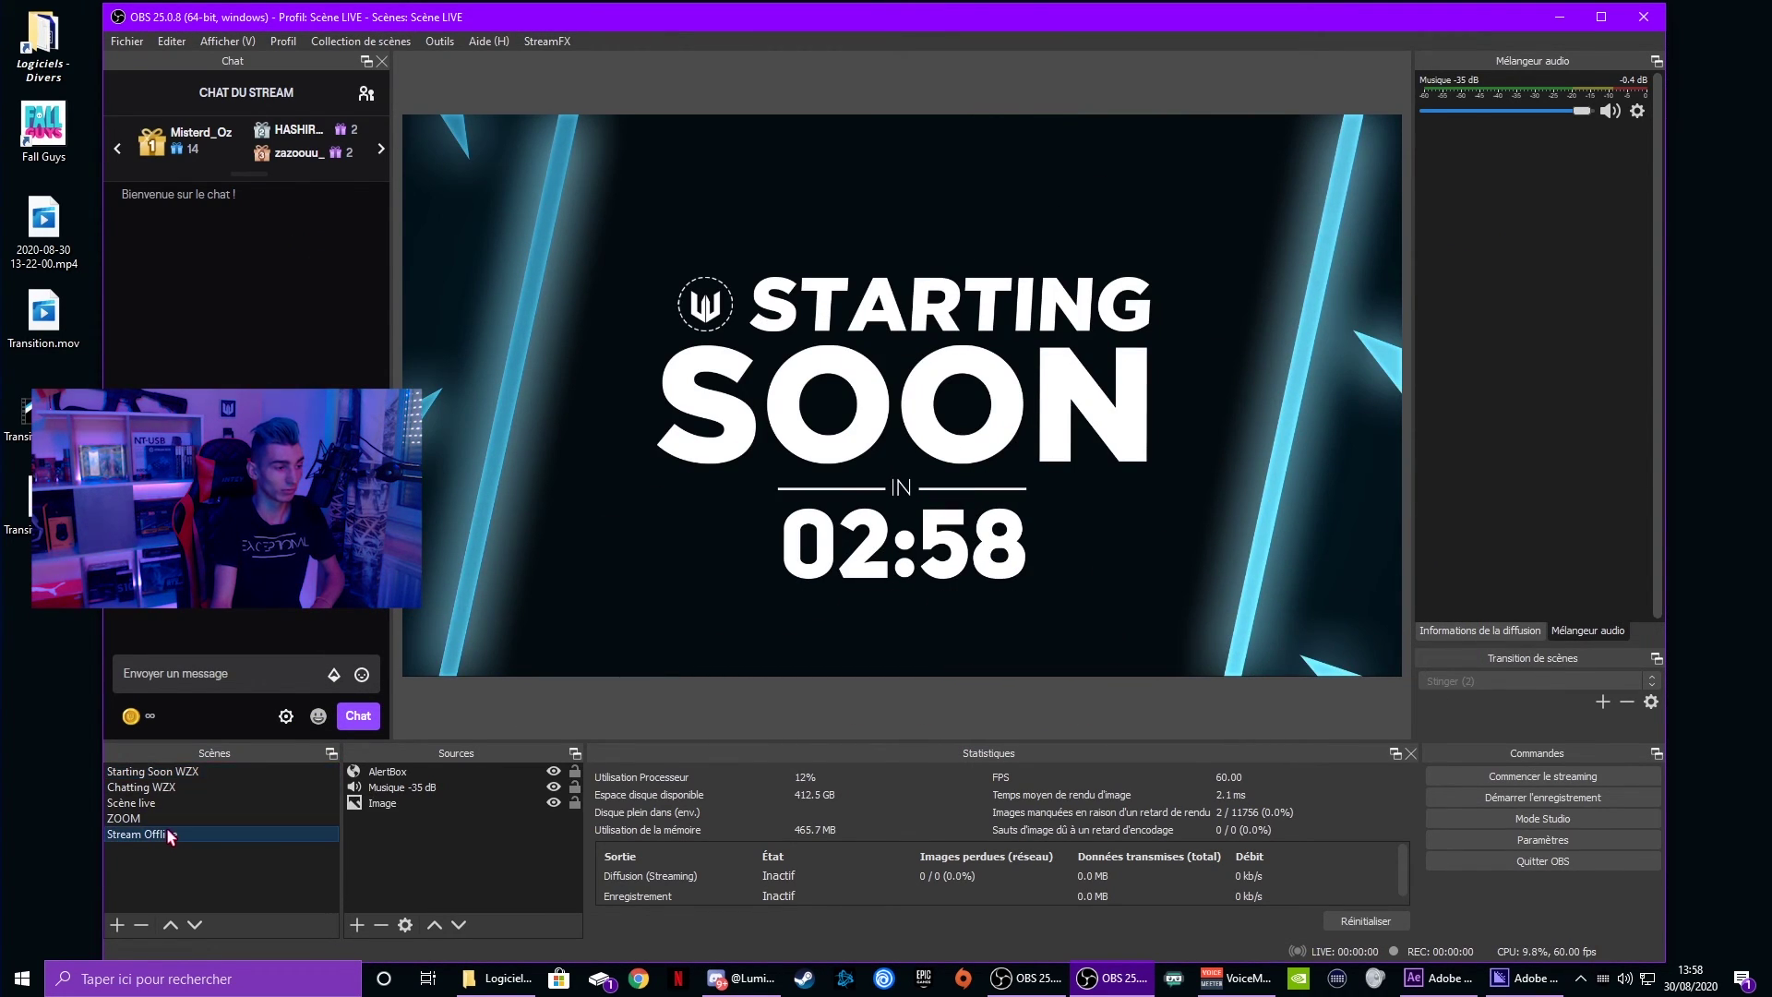